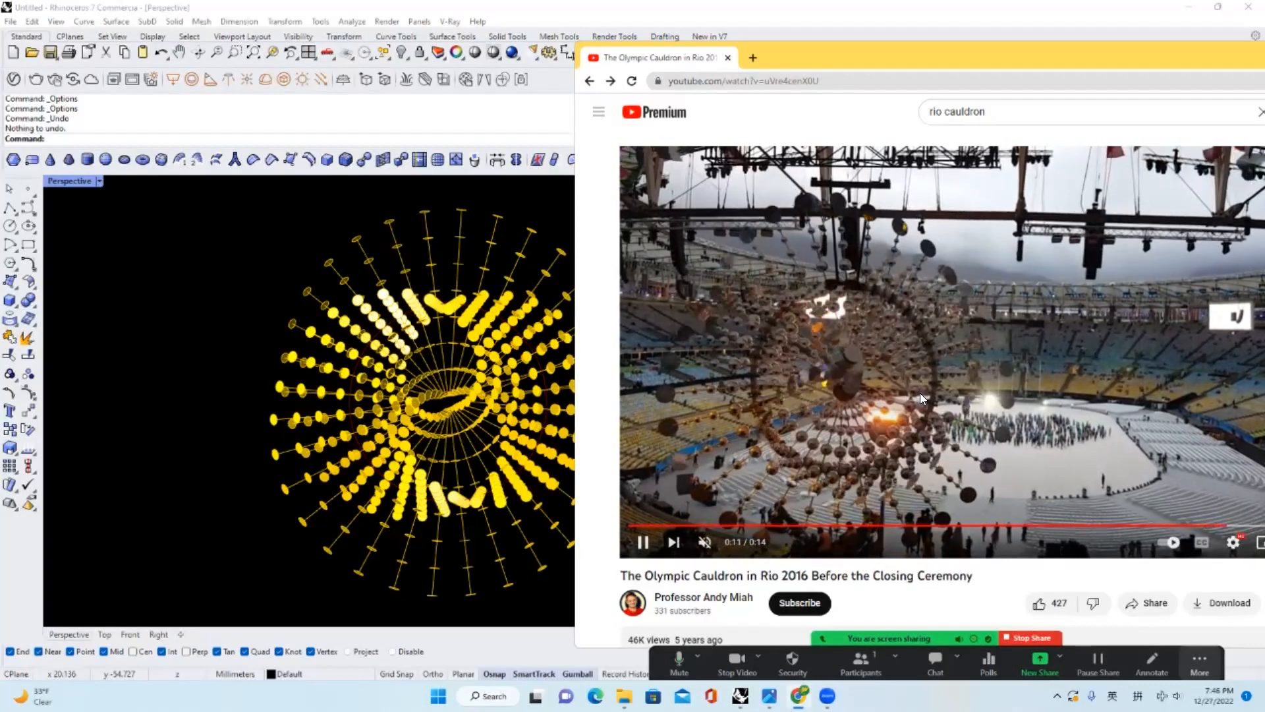
Pause the Rio cauldron reference video, switch to Rhino and examine the finished parametric cauldron model and its sliders
key("space")
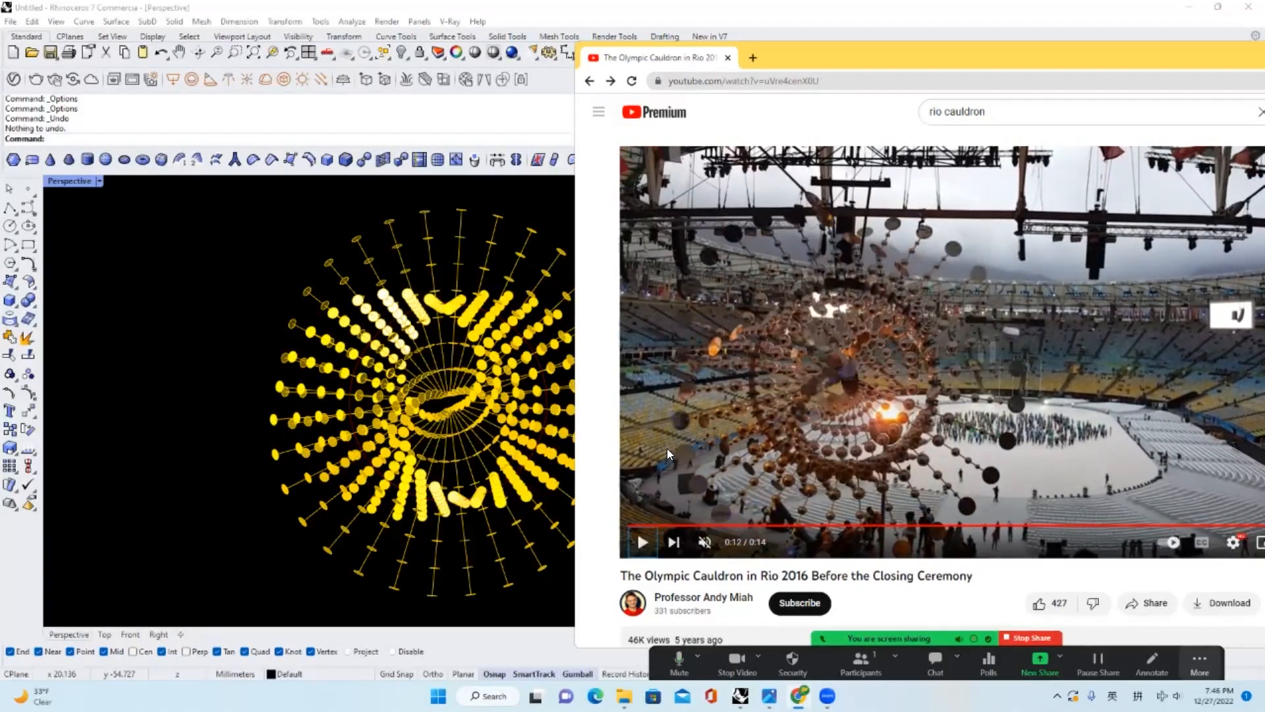
left_click(521, 454)
left_click_drag(1138, 452, 844, 452)
scroll(997, 485, "down", 3)
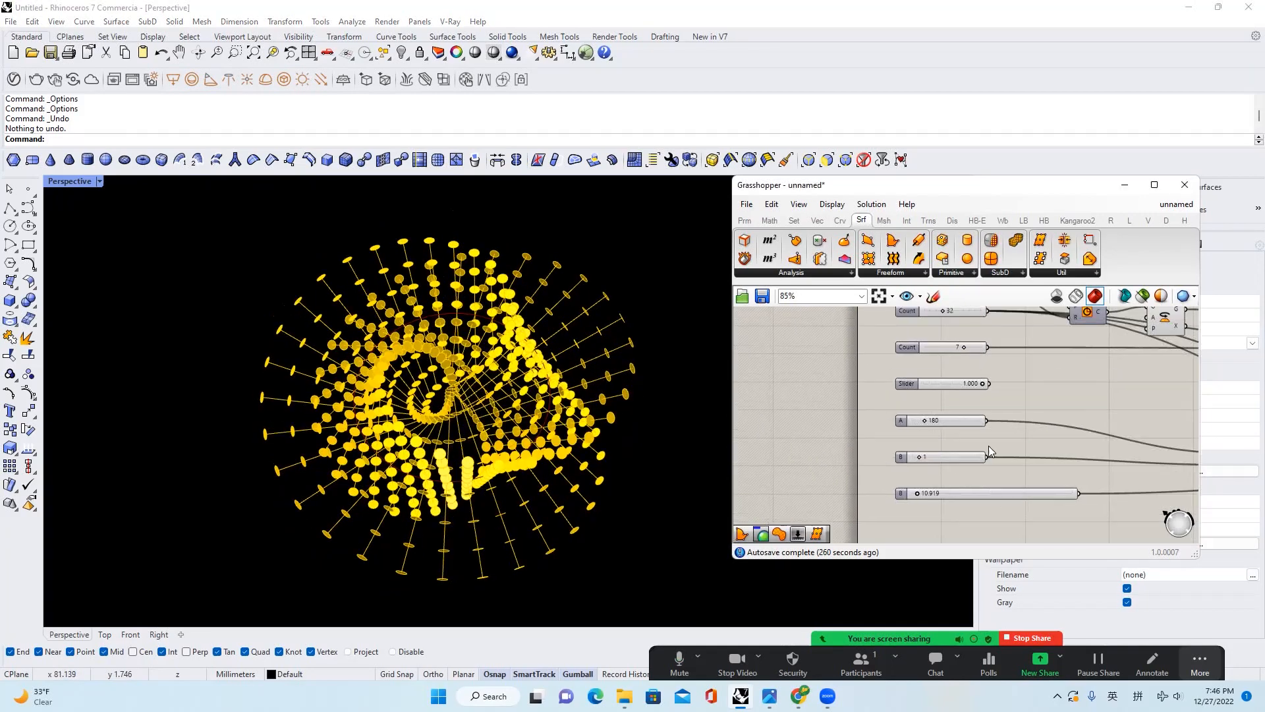
scroll(976, 396, "up", 3)
left_click(595, 404)
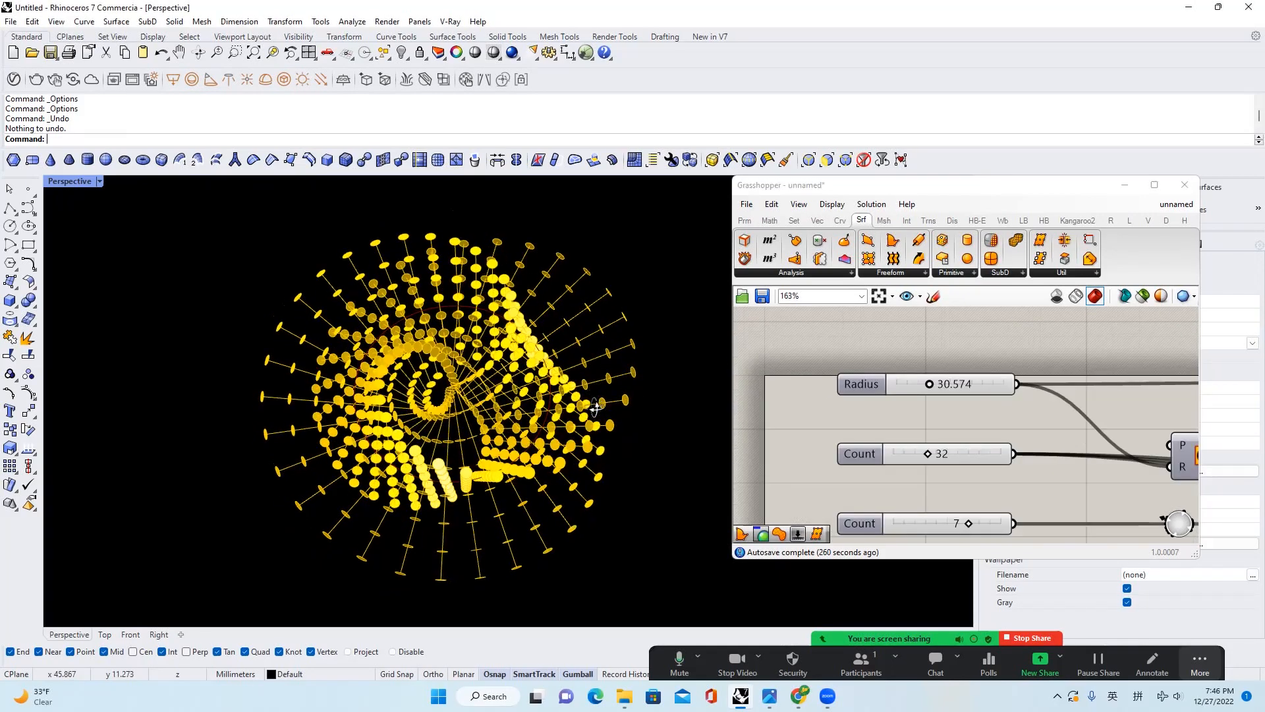
right_click_drag(594, 403, 607, 434)
Set the finished definition's Radius slider to 29.346 and the Count slider directly below it to 73
mouse_move(929, 384)
left_mouse_down()
mouse_move(954, 384)
mouse_move(926, 398)
left_mouse_up()
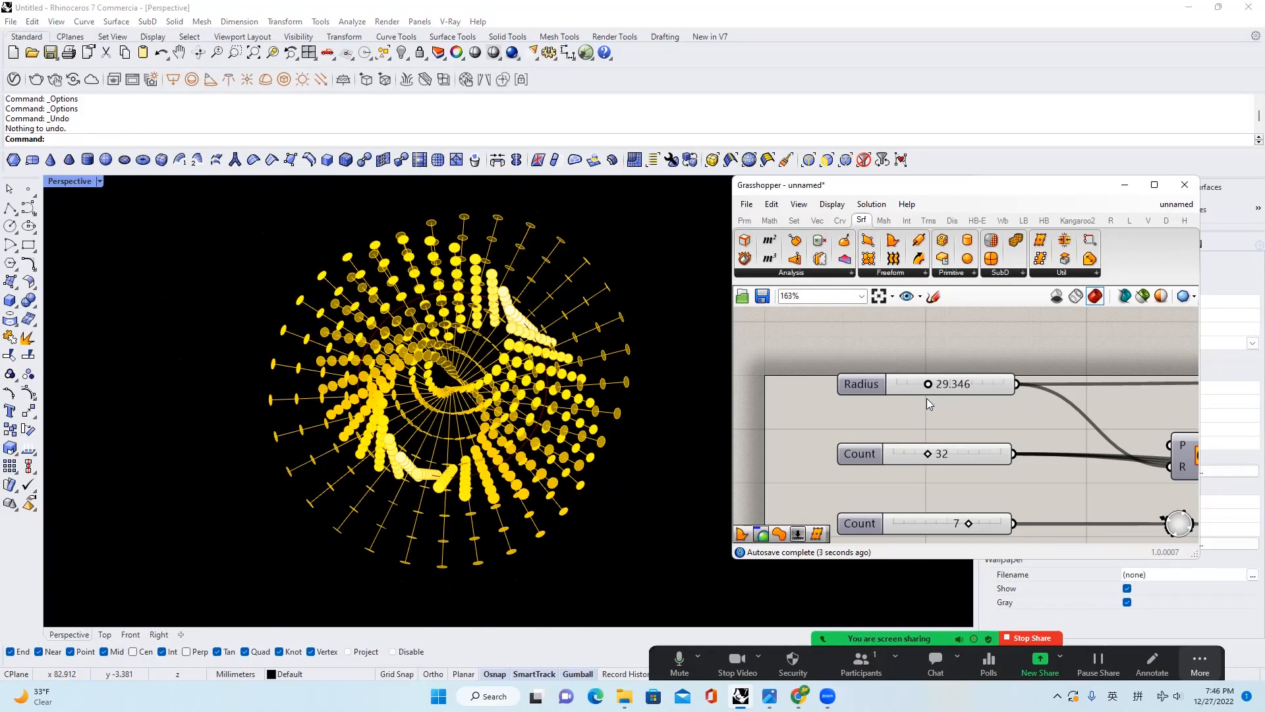
right_click_drag(931, 471, 921, 428)
left_click_drag(916, 410, 971, 414)
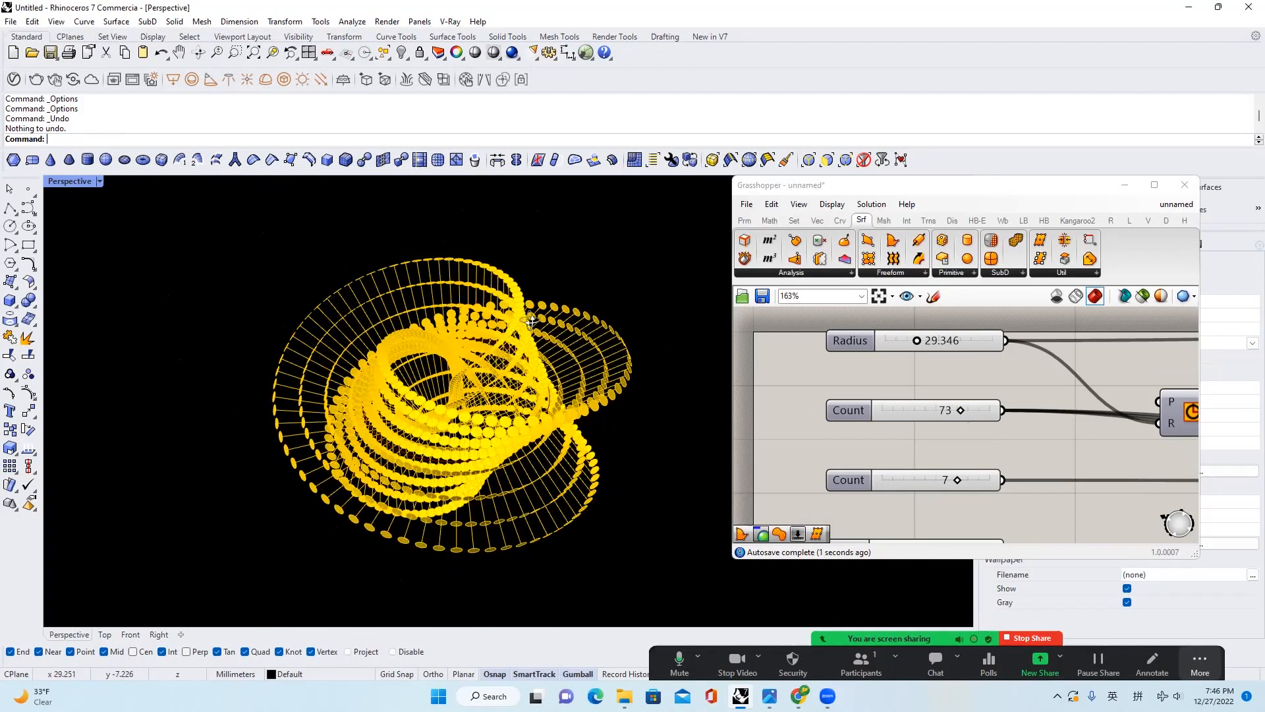
right_click_drag(928, 430, 908, 367)
mouse_move(927, 422)
left_mouse_down()
mouse_move(898, 429)
mouse_move(956, 425)
mouse_move(919, 433)
left_mouse_up()
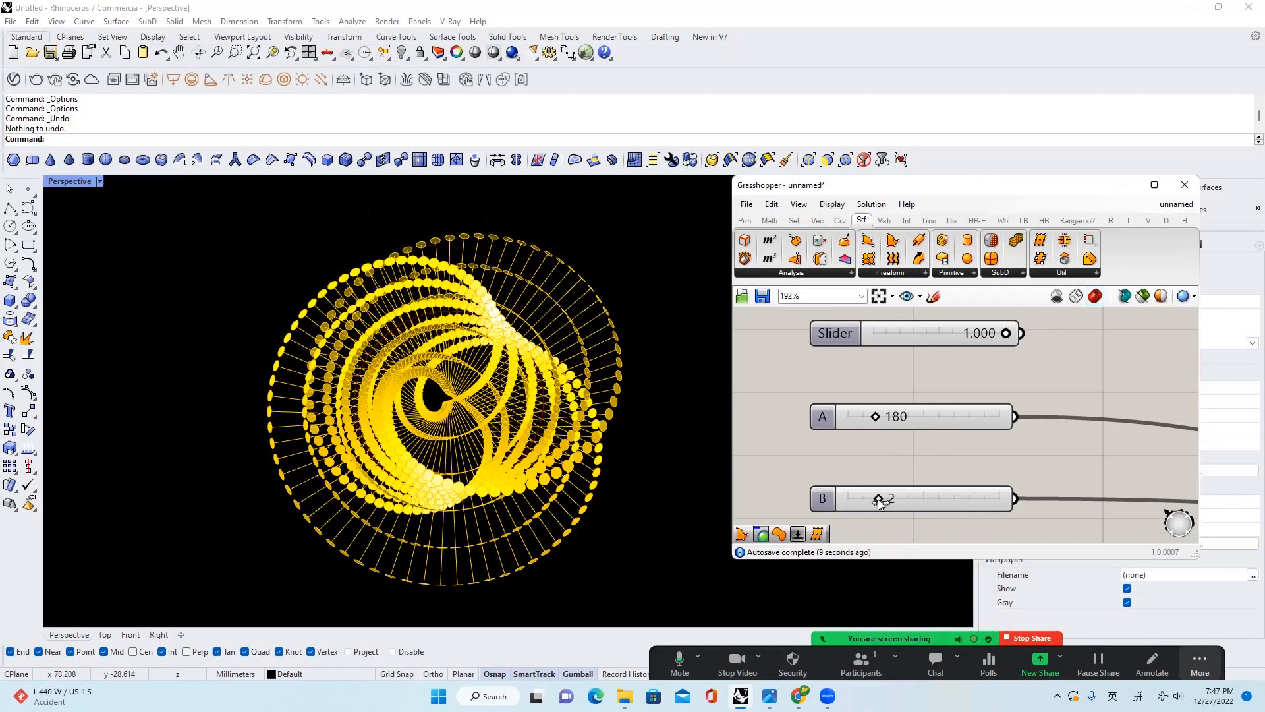
Raise the B slider directly below the A slider to 4 to vary the cauldron's wave pattern
right_click_drag(340, 327, 484, 389)
scroll(482, 346, "up", 4)
scroll(484, 389, "down", 6)
left_click_drag(882, 503, 912, 501)
right_click_drag(529, 306, 537, 358)
scroll(537, 357, "up", 2)
scroll(537, 357, "down", 2)
scroll(919, 484, "down", 2)
Set the long B slider at the end of the slider column to 65.845
right_click_drag(918, 484, 933, 399)
right_click_drag(925, 458, 910, 402)
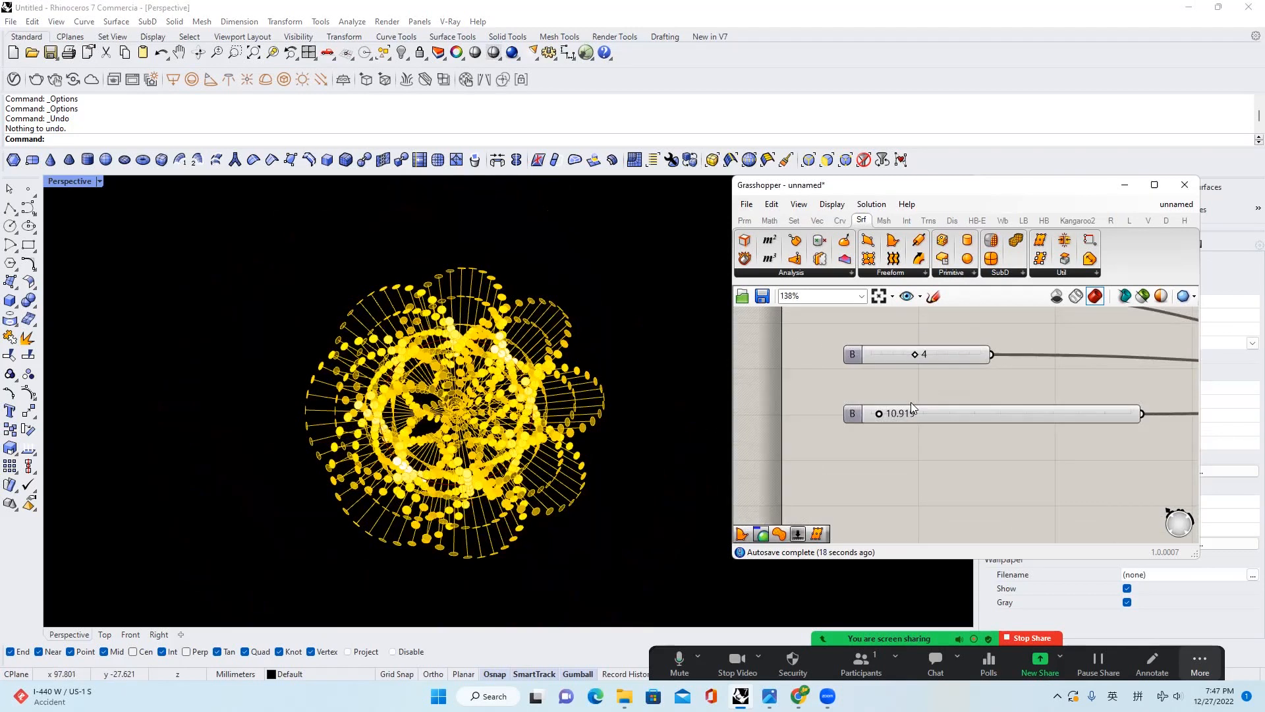
scroll(911, 402, "up", 3)
left_click_drag(863, 422, 938, 423)
right_click_drag(908, 416, 917, 461)
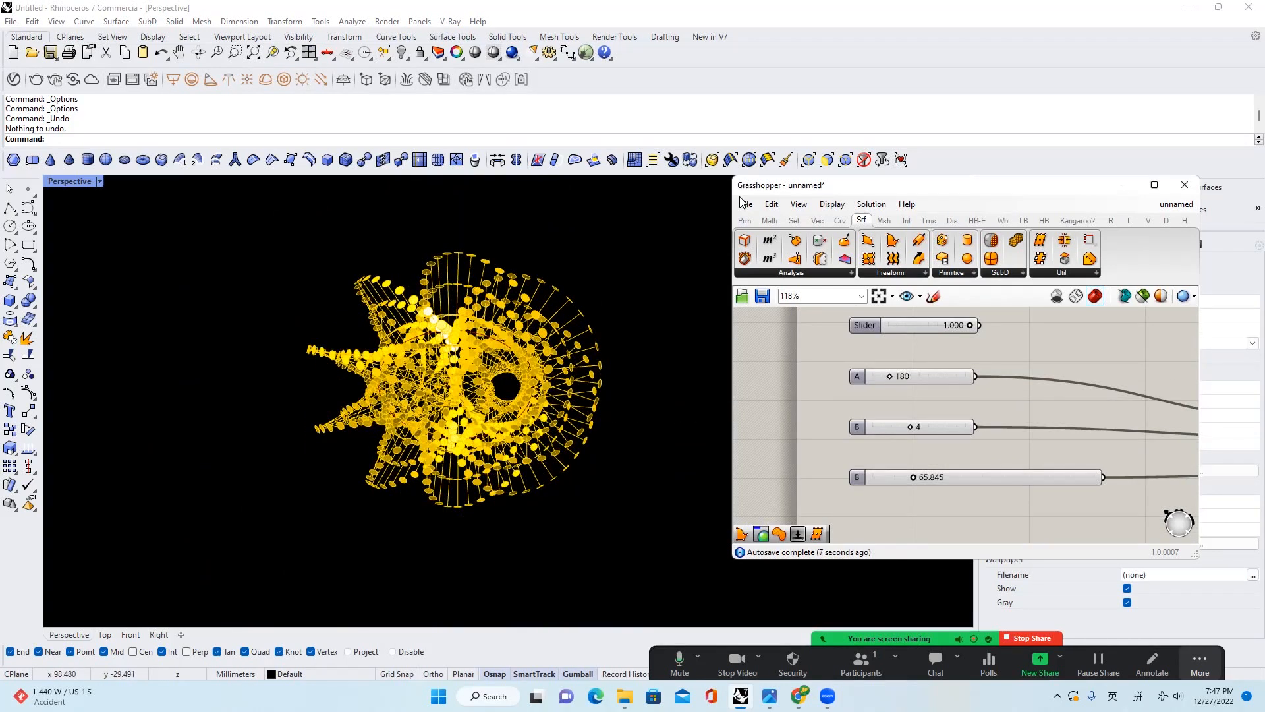
Start a new Grasshopper definition and place a Circle component defined by base plane and radius
left_click(745, 204)
left_click(793, 220)
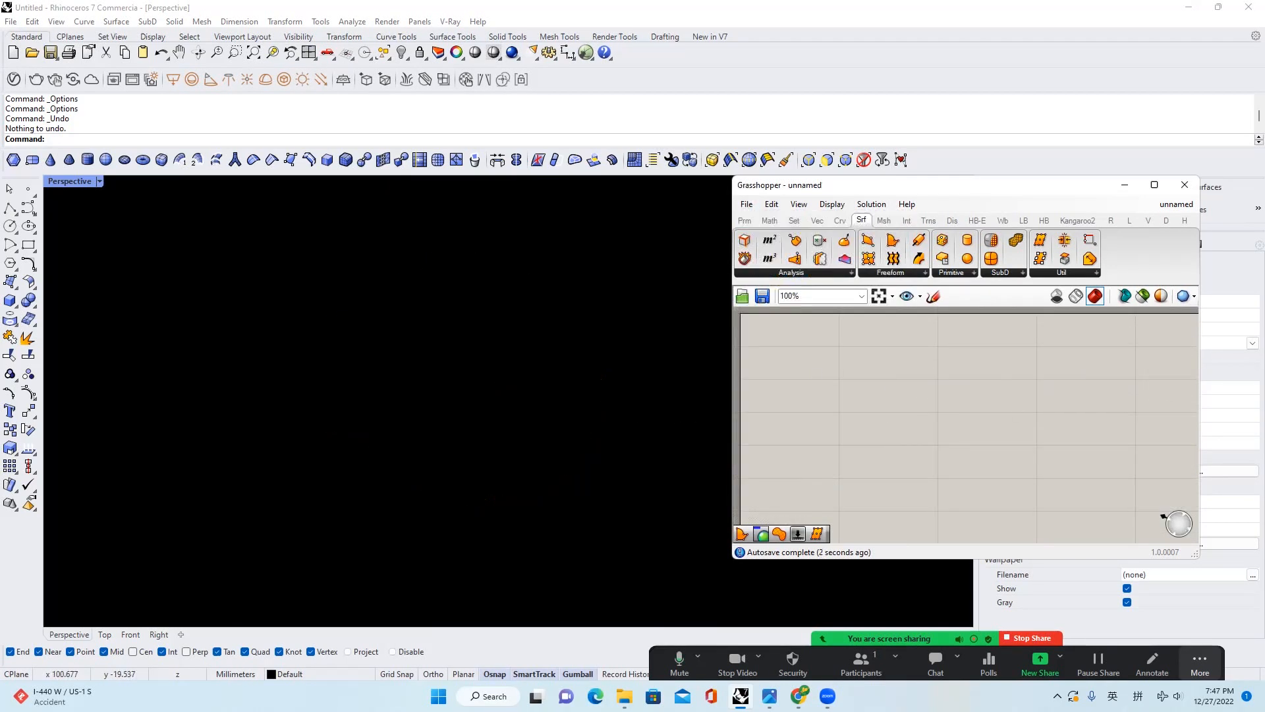
left_click(745, 222)
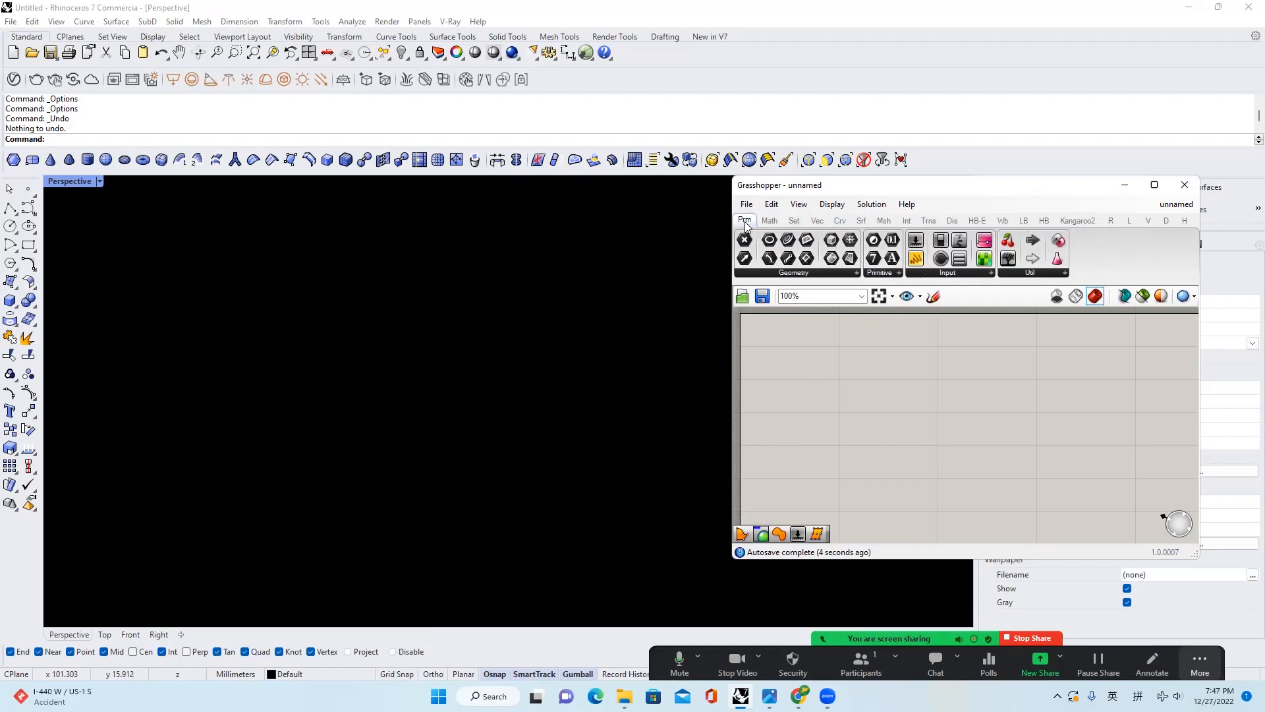
left_click(840, 222)
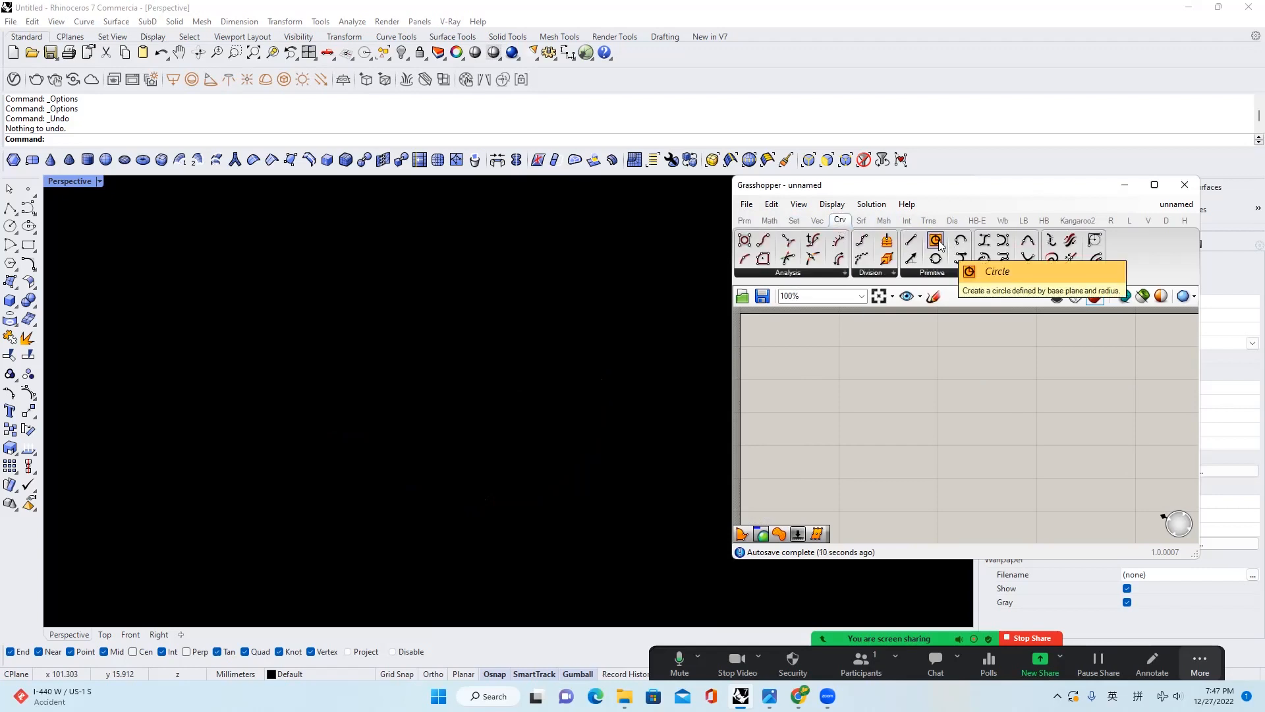
left_click_drag(935, 241, 912, 383)
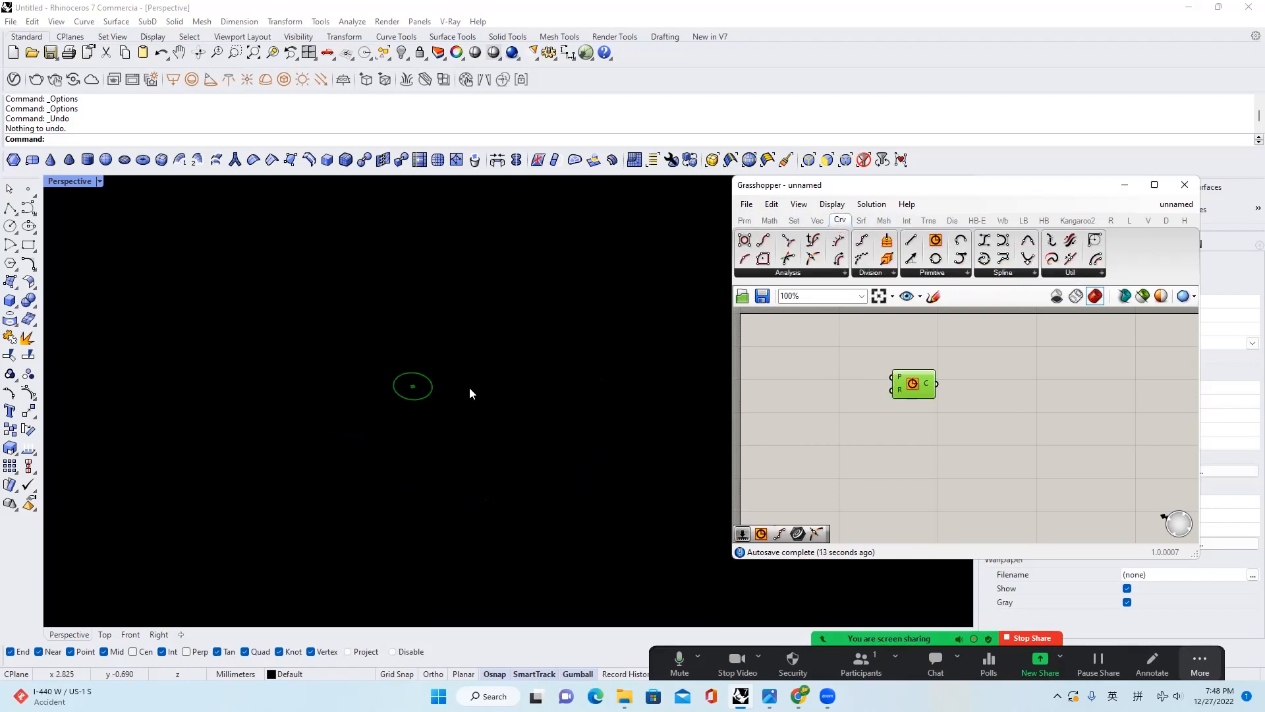
right_click_drag(438, 396, 454, 430, "shift")
scroll(453, 431, "up", 5)
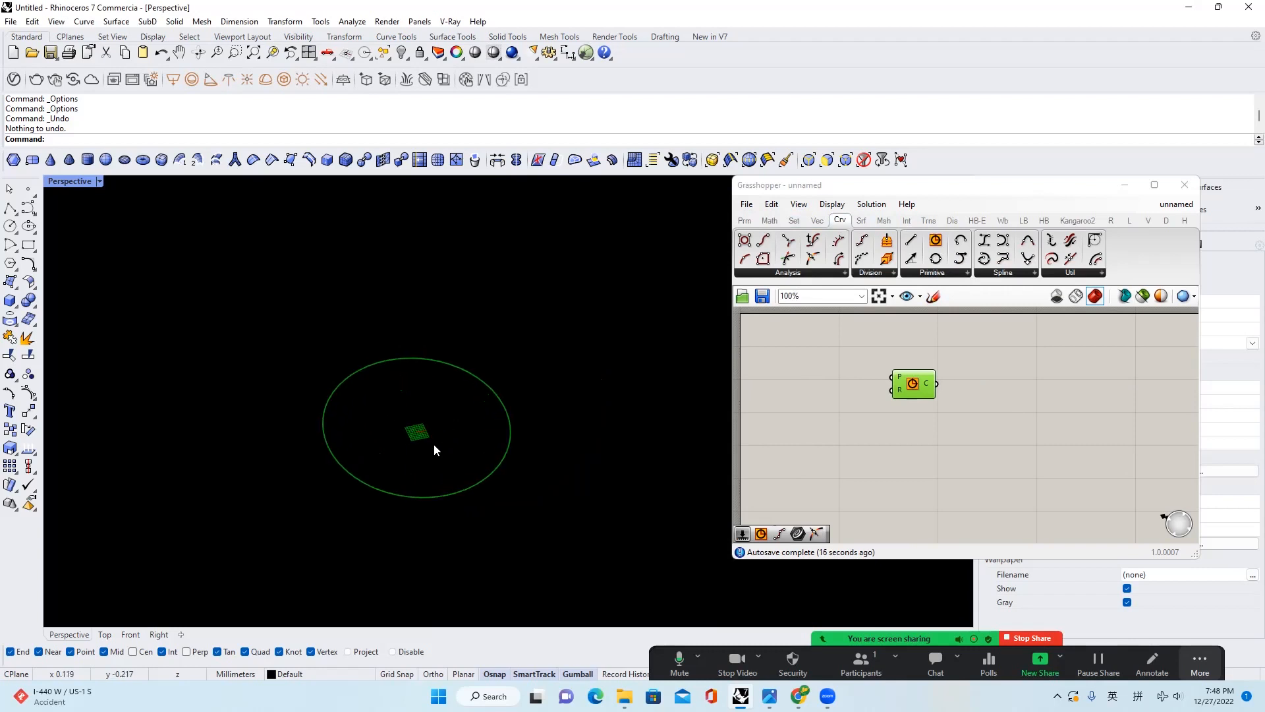
Add a number slider with value 33 as the Circle's radius input and space the two components apart
left_click_drag(903, 392, 954, 395)
double_click(790, 383)
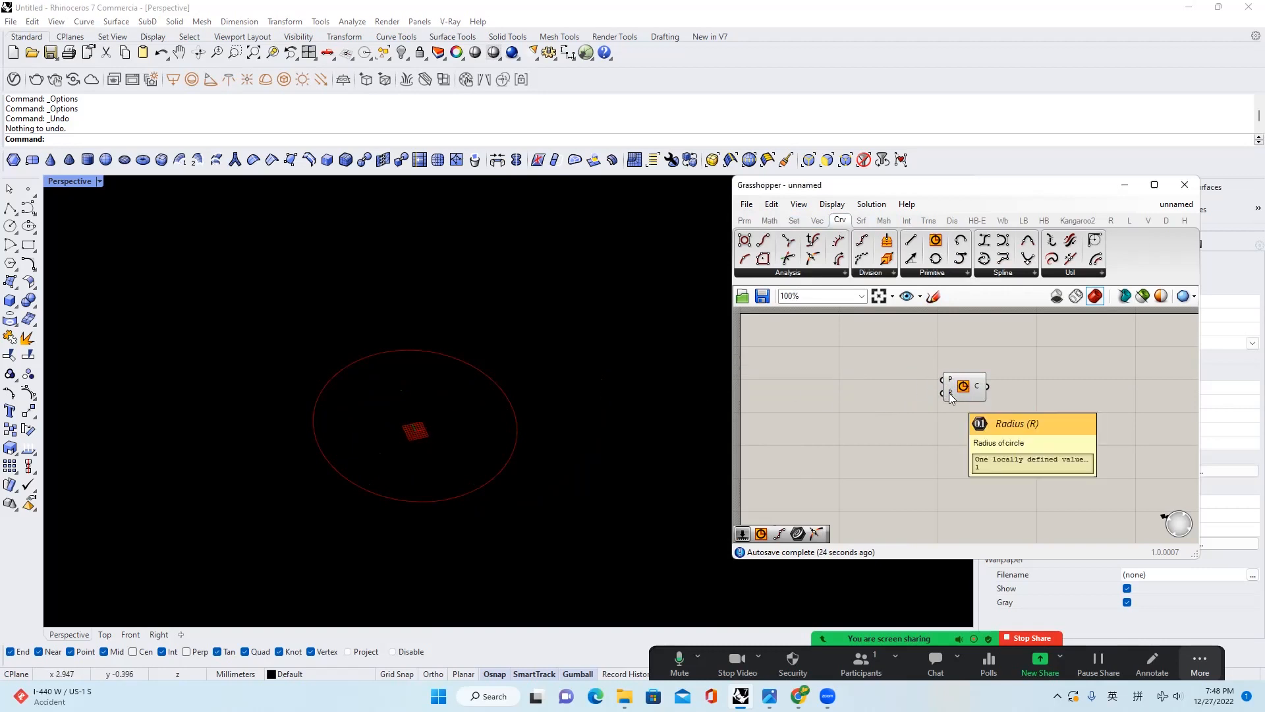
double_click(882, 409)
type("33")
key("Return")
right_click_drag(502, 422, 527, 461)
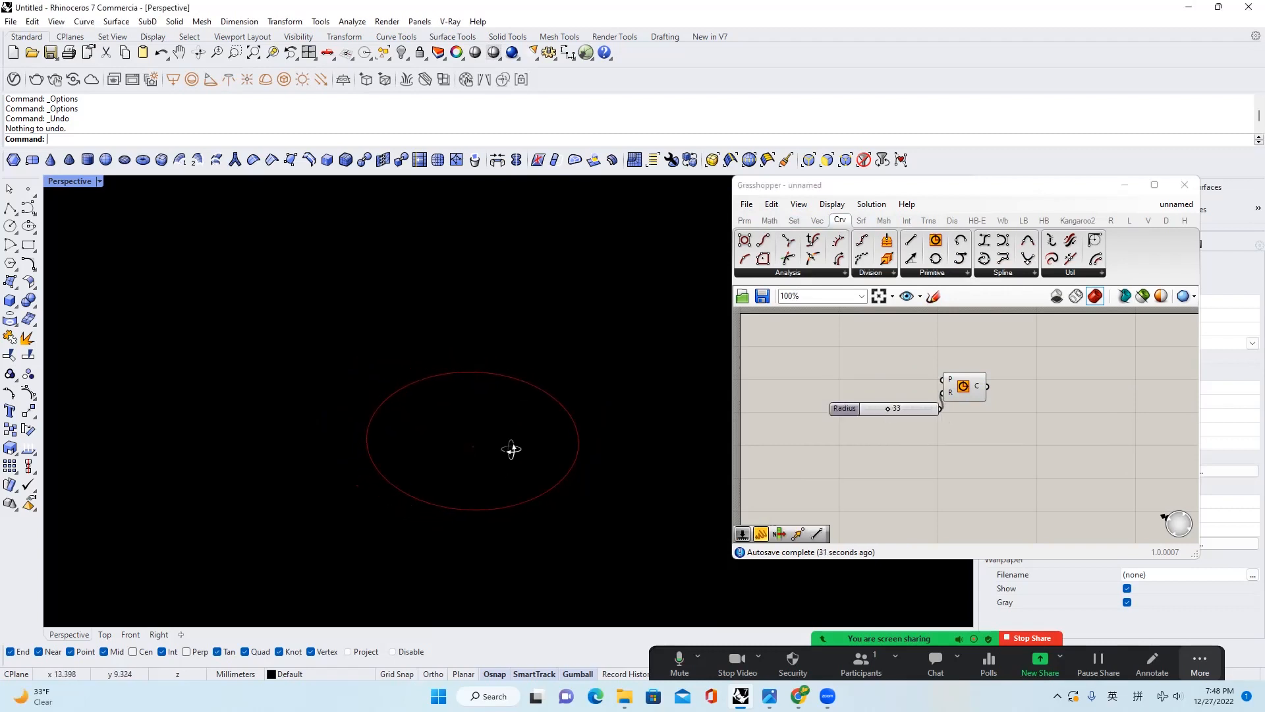
left_click_drag(958, 394, 1024, 407)
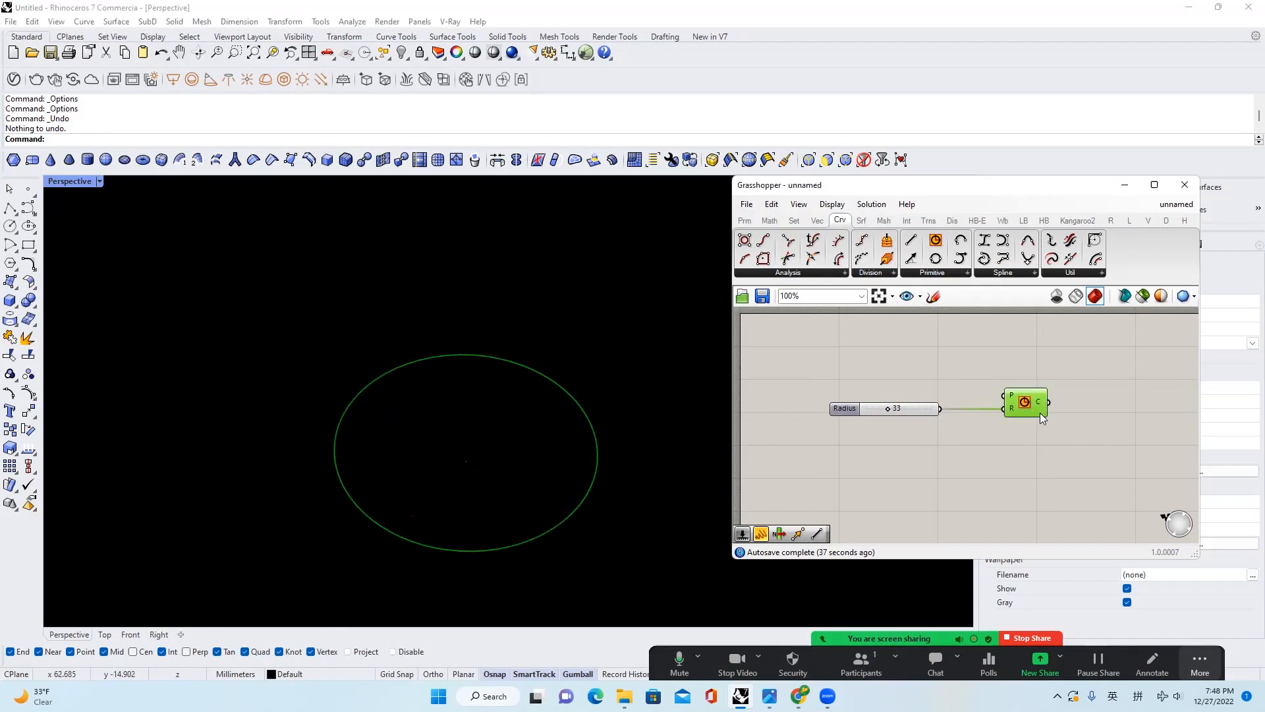
right_click_drag(1041, 418, 986, 401)
left_click_drag(1006, 390, 999, 378)
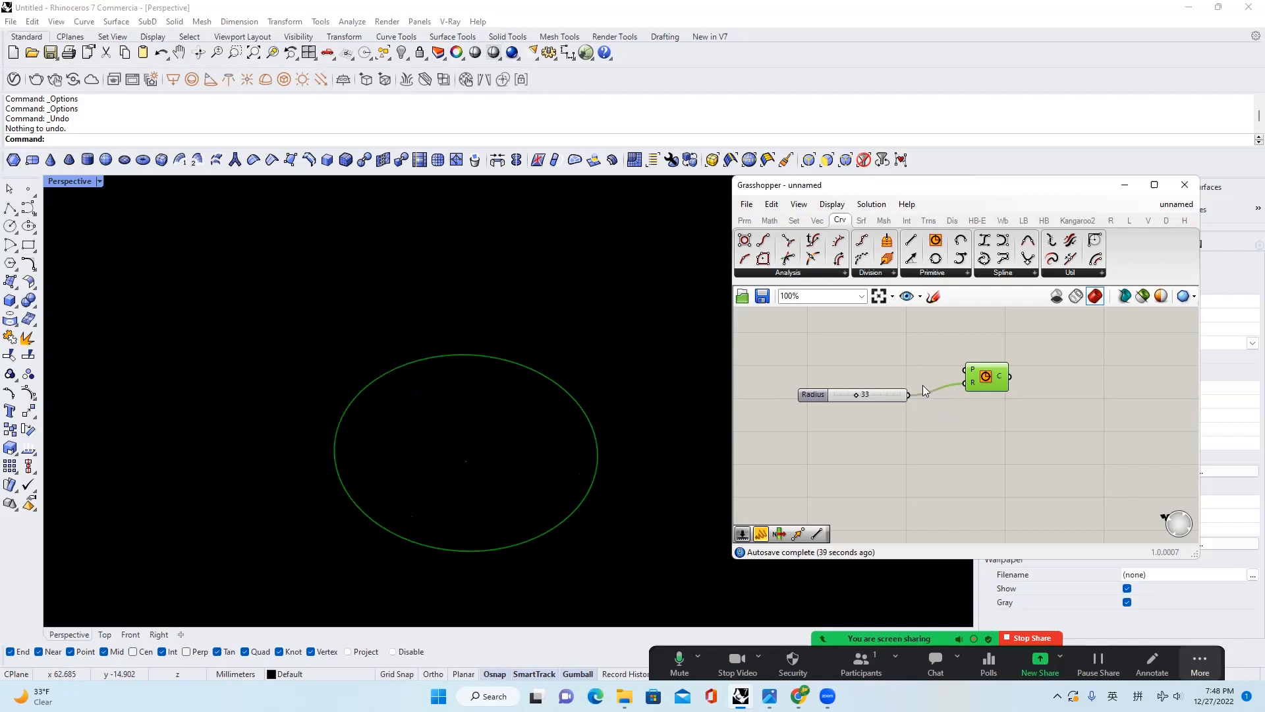
right_click_drag(461, 365, 475, 396)
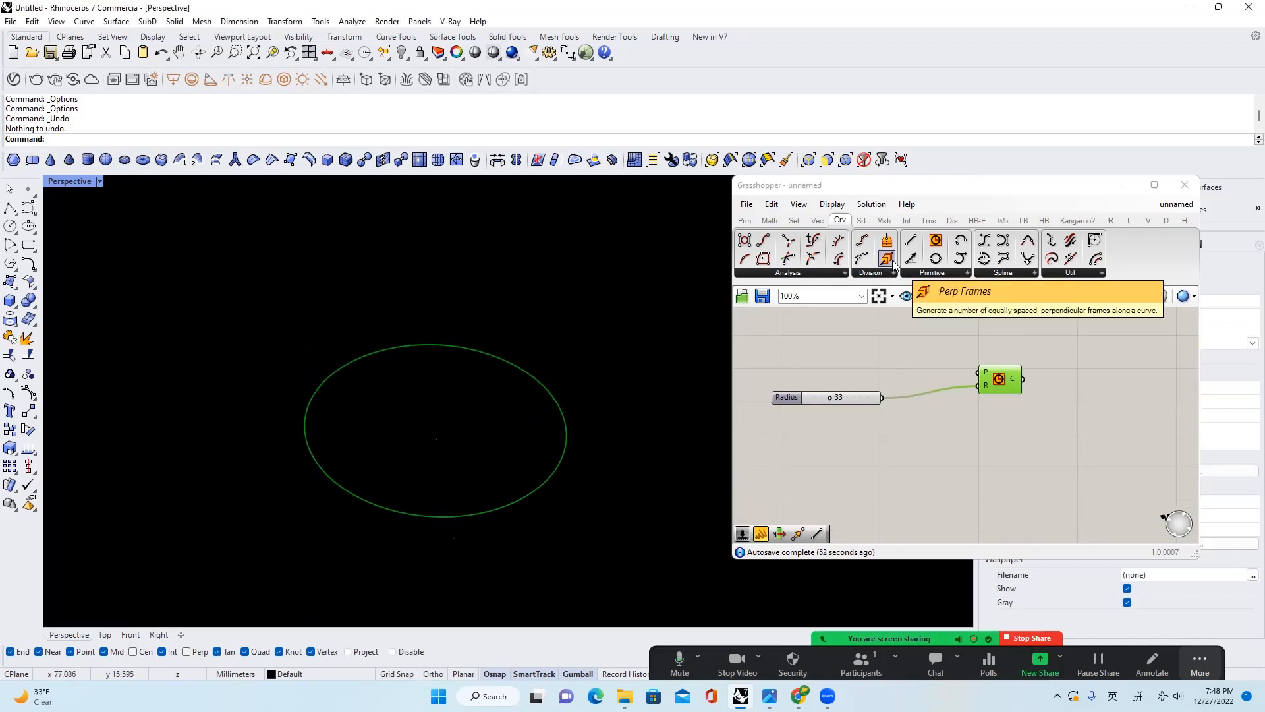
Place a Perp Frames component after the Circle and feed the circle into its curve input
left_click_drag(895, 264, 1112, 381)
left_click(1112, 418)
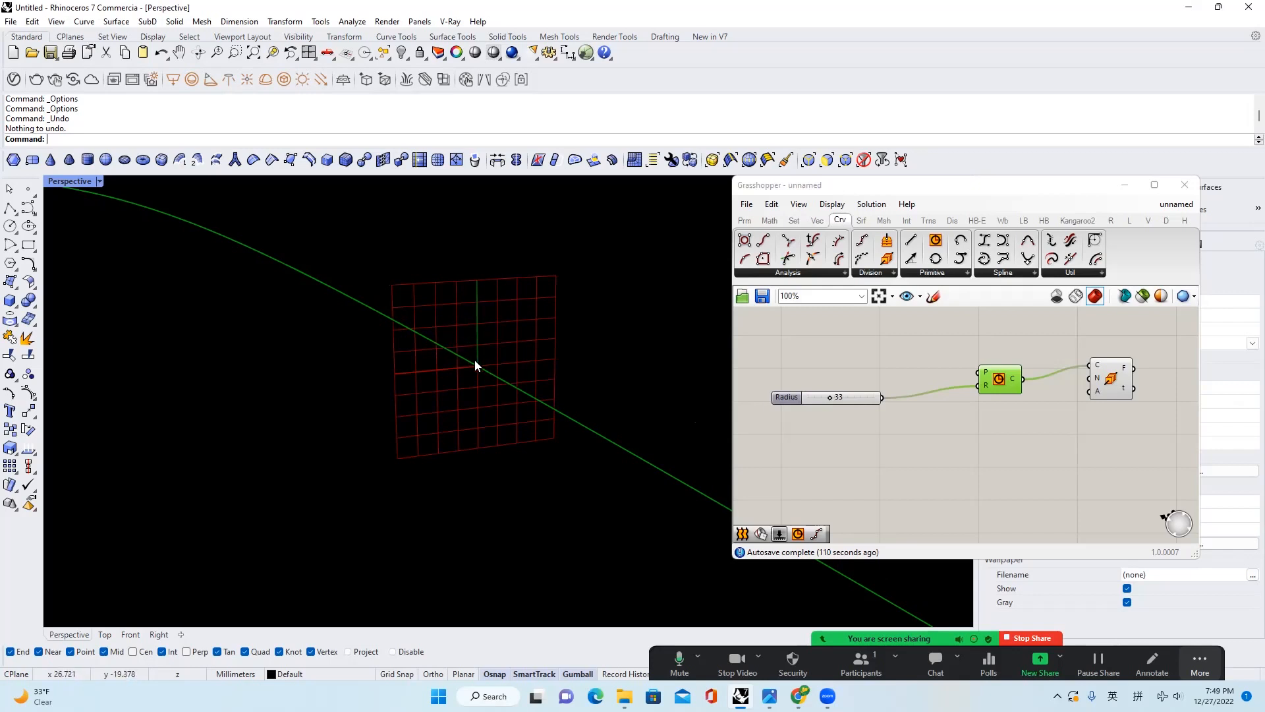
scroll(477, 363, "down", 5)
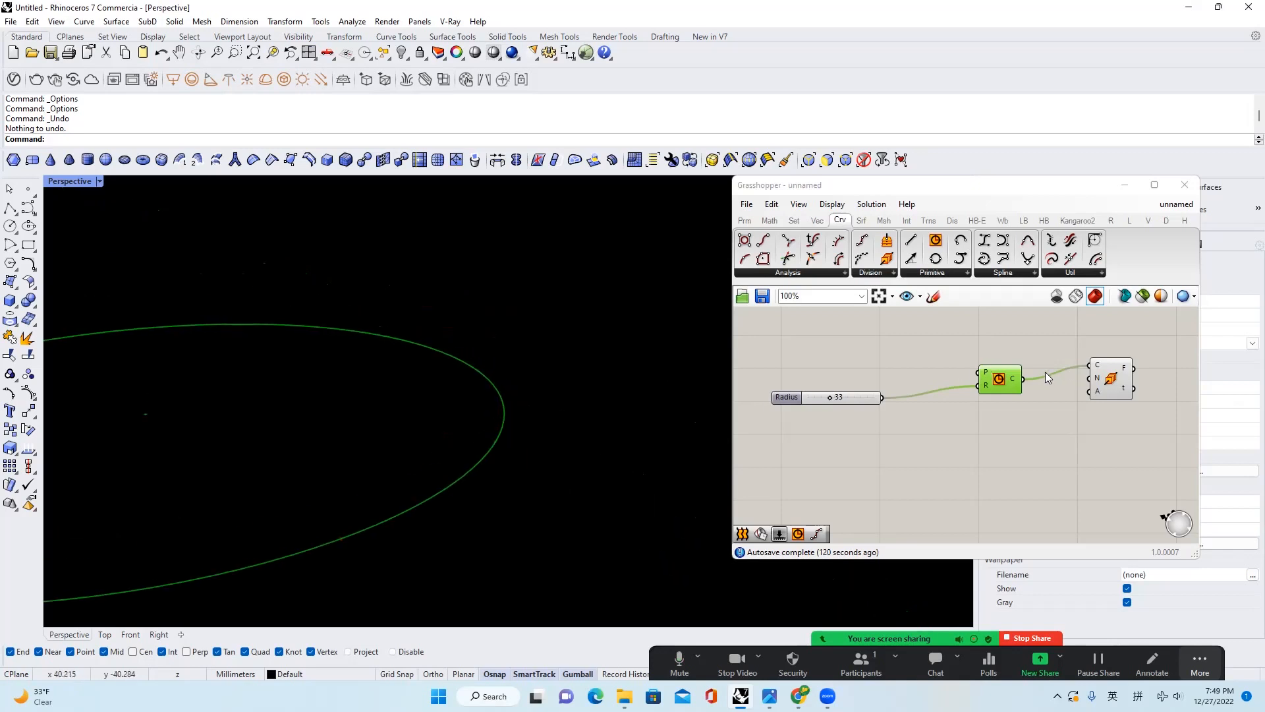
Add a number slider with value 50 and connect it to the Perp Frames count input
double_click(944, 442)
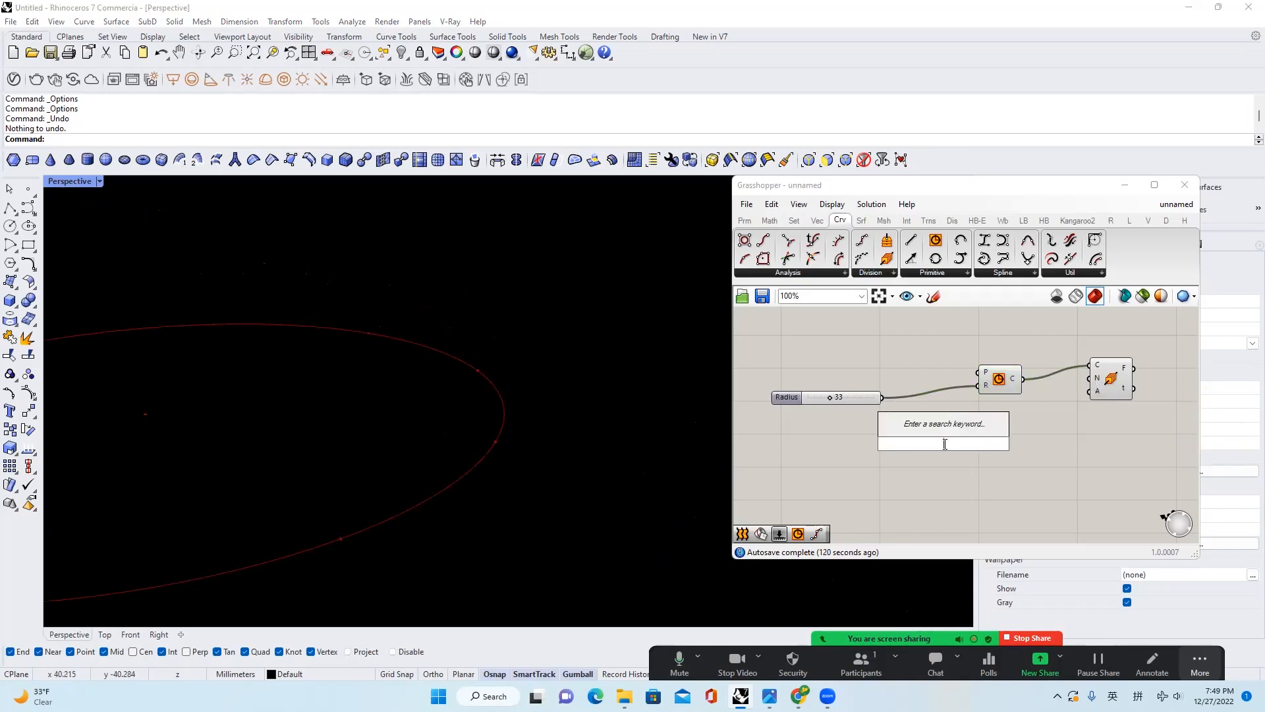
type("60")
key("Return")
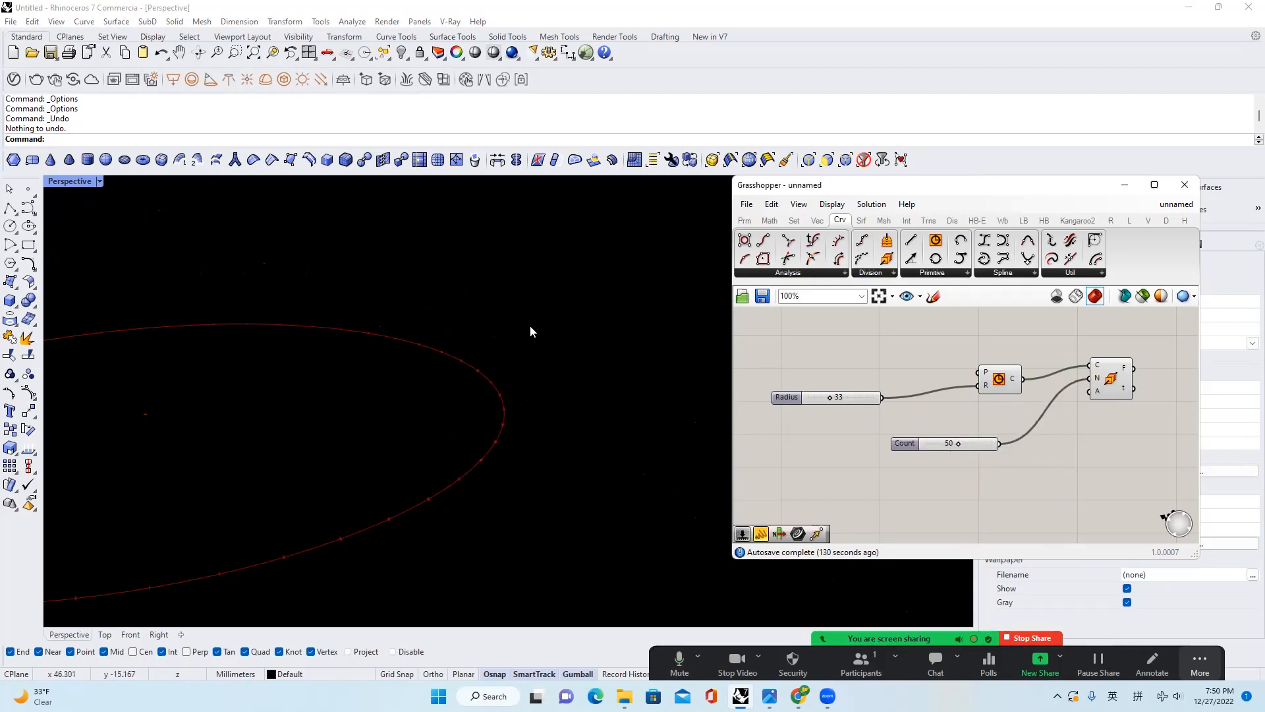
scroll(537, 354, "up", 5)
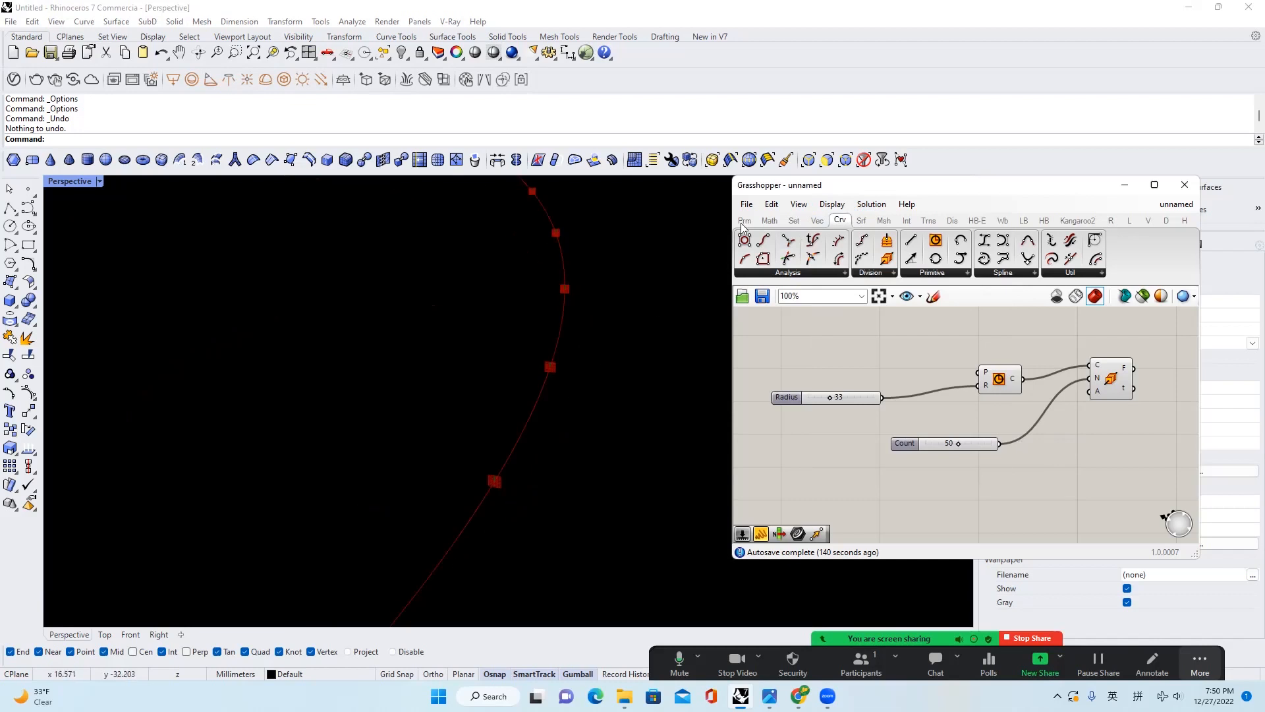
Set the preview plane size to 3 so the perpendicular frames around the circle are drawn larger
left_click(831, 203)
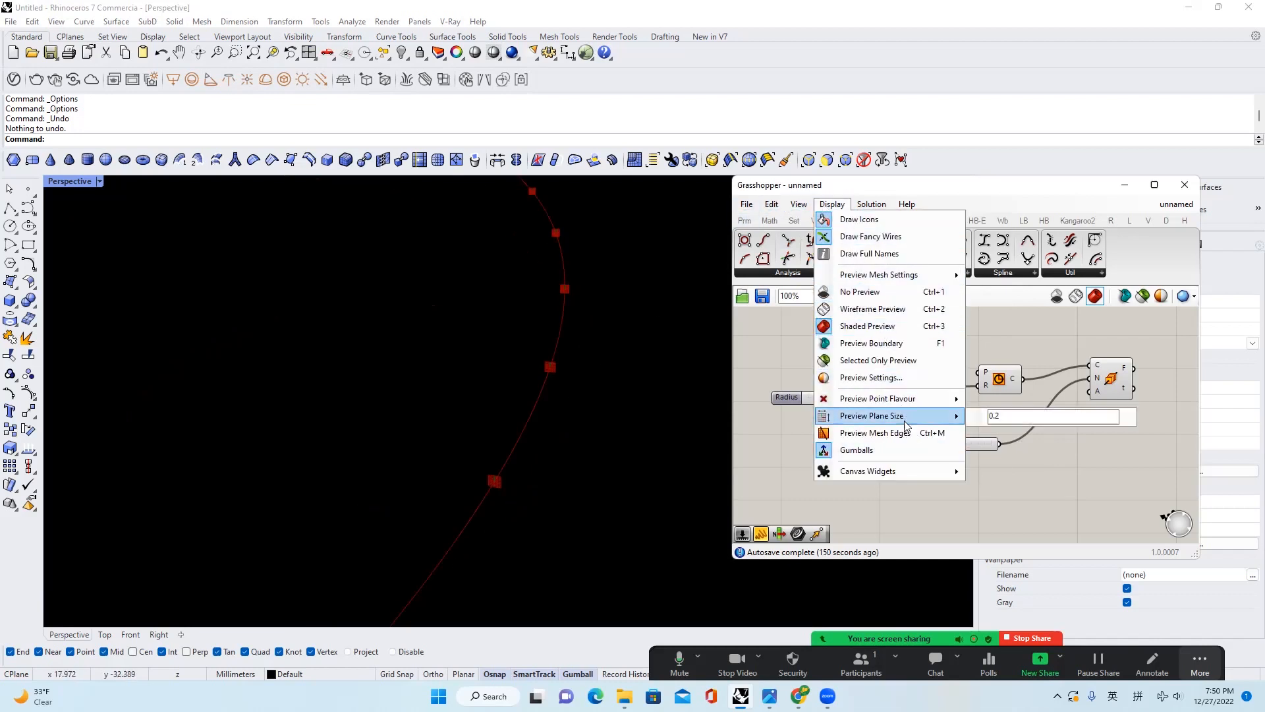
mouse_move(916, 415)
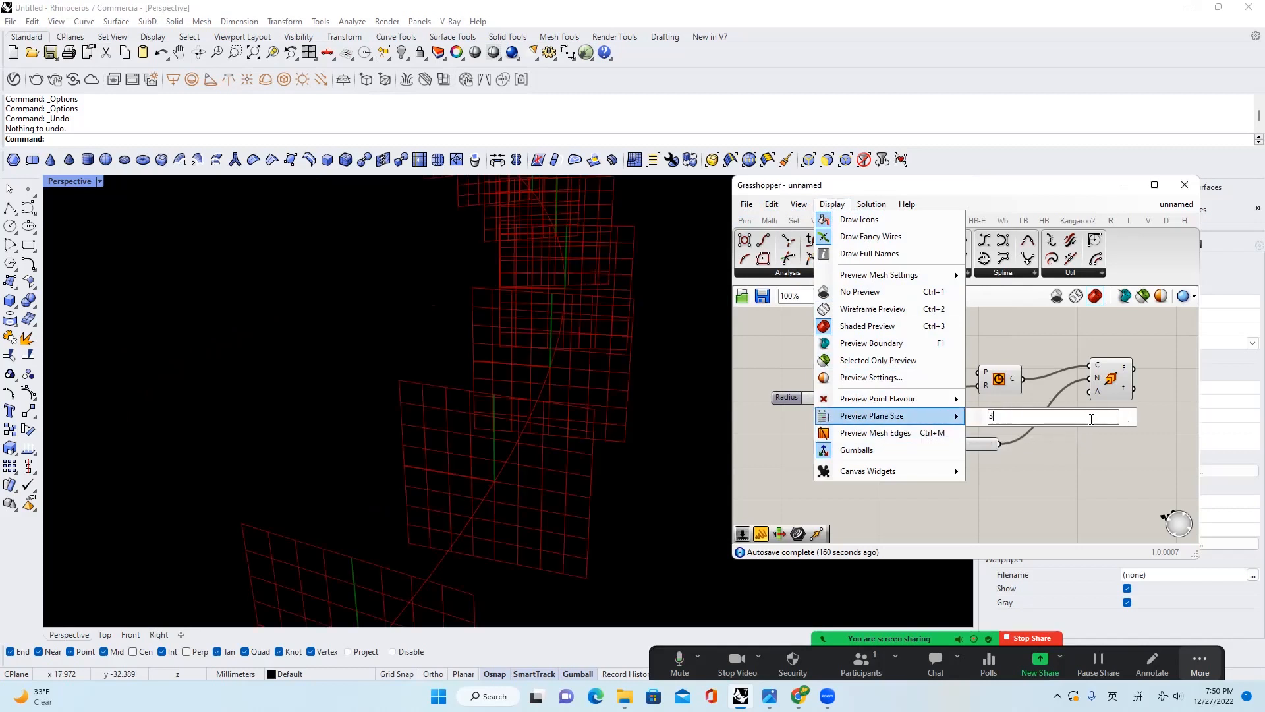
left_click(1074, 499)
scroll(526, 318, "down", 10)
right_click_drag(525, 319, 635, 356)
scroll(522, 285, "up", 6)
scroll(547, 325, "down", 10)
scroll(548, 328, "up", 8)
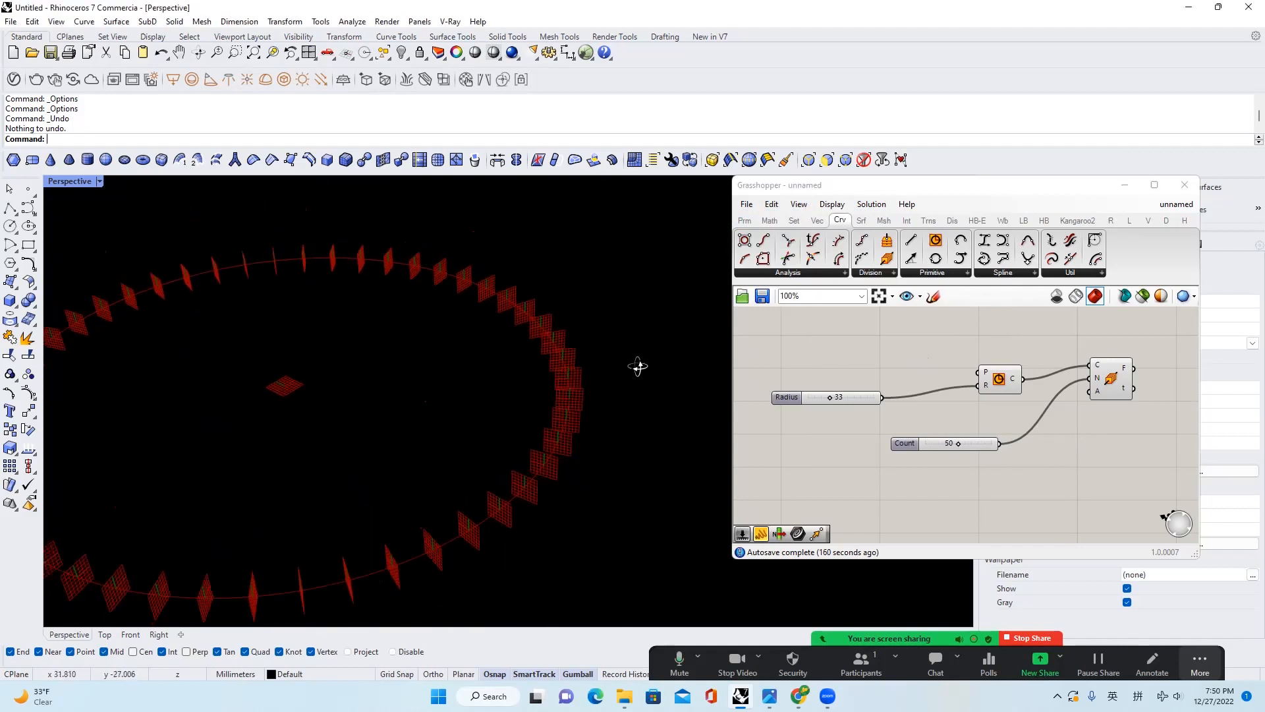
scroll(540, 324, "up", 5)
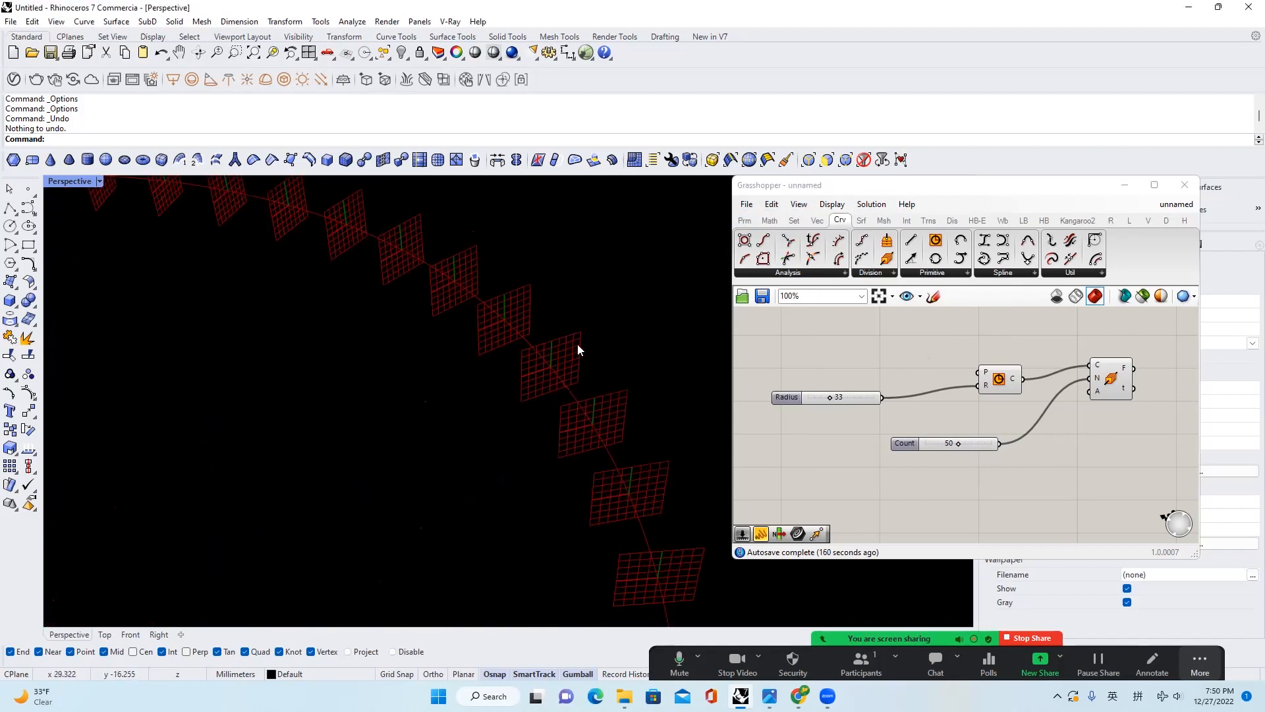
scroll(533, 264, "down", 6)
right_click_drag(534, 263, 632, 342)
Duplicate the Circle component after Perp Frames and use the frames output as its base planes
right_click_drag(1054, 421, 932, 424)
left_click(876, 380)
key("ctrl+c")
key("ctrl+v")
left_click_drag(1090, 396, 1124, 387)
left_click(1005, 432)
double_click(1005, 432)
type("33")
left_click(1036, 467)
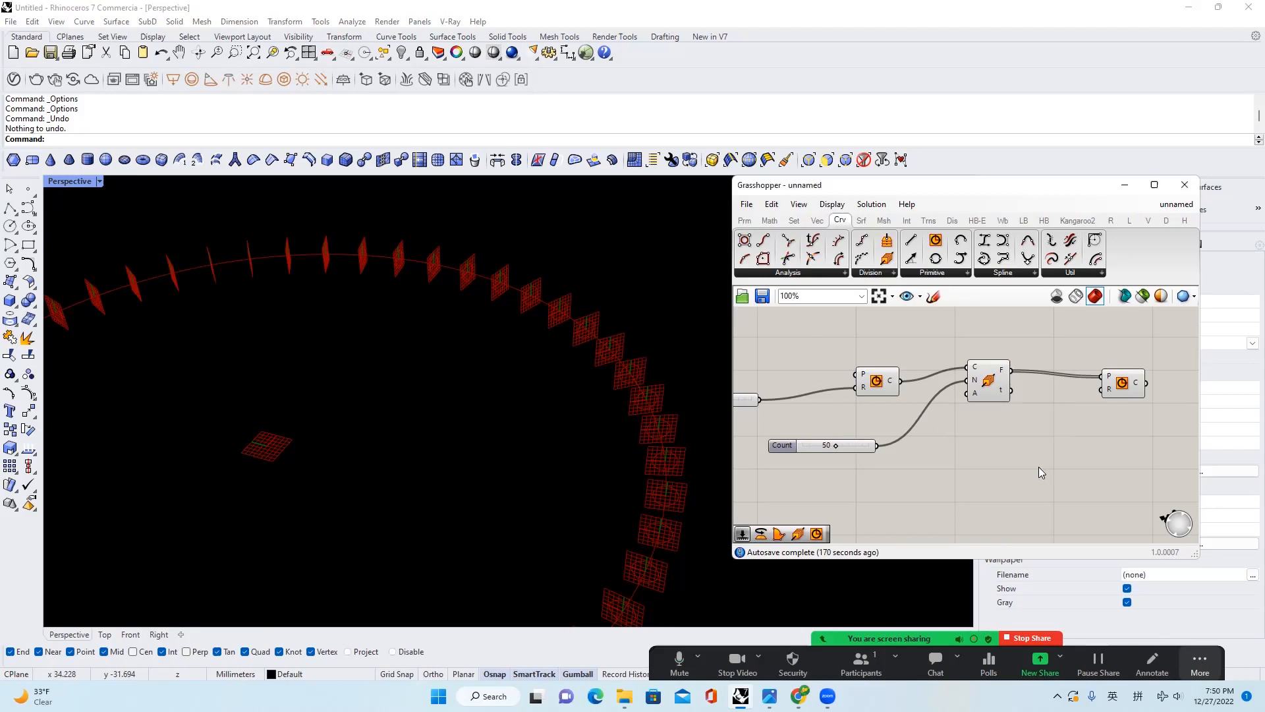
Connect the existing Radius slider to the radius input of the second Circle component
right_click_drag(808, 406, 850, 396)
left_click_drag(802, 389, 1144, 378)
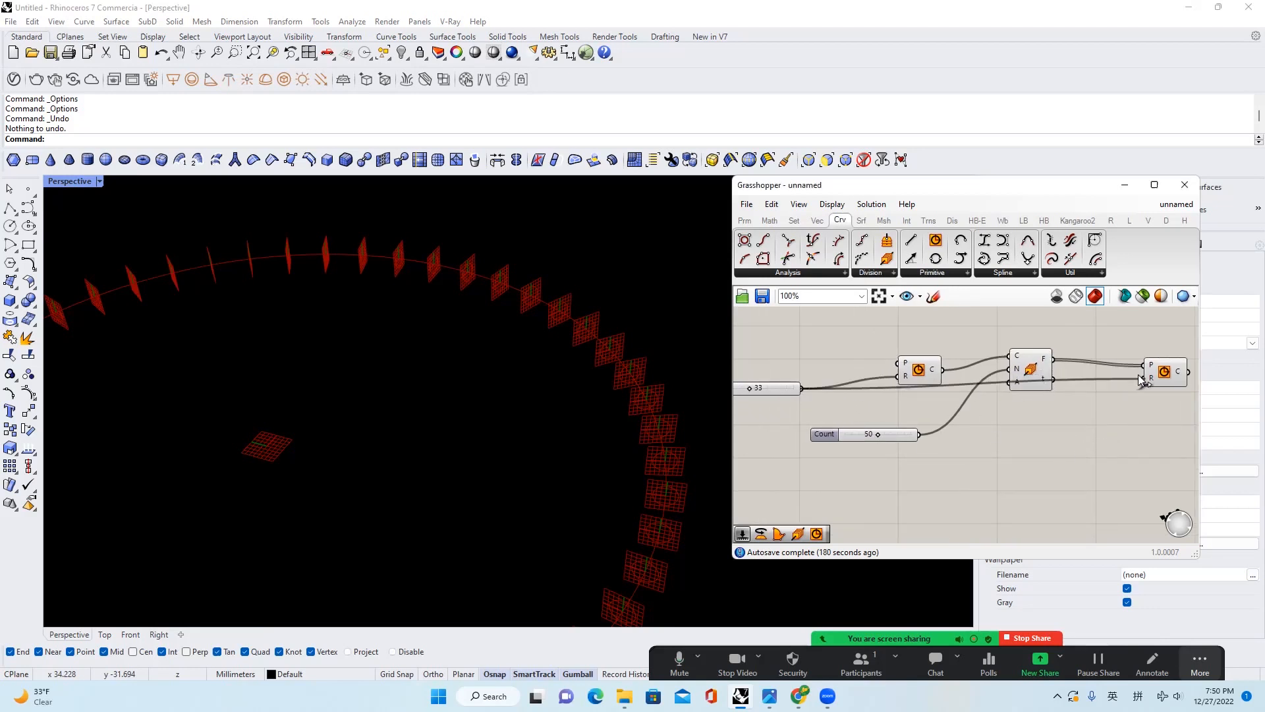
scroll(597, 370, "down", 3)
scroll(601, 367, "up", 5)
scroll(1055, 356, "up", 3)
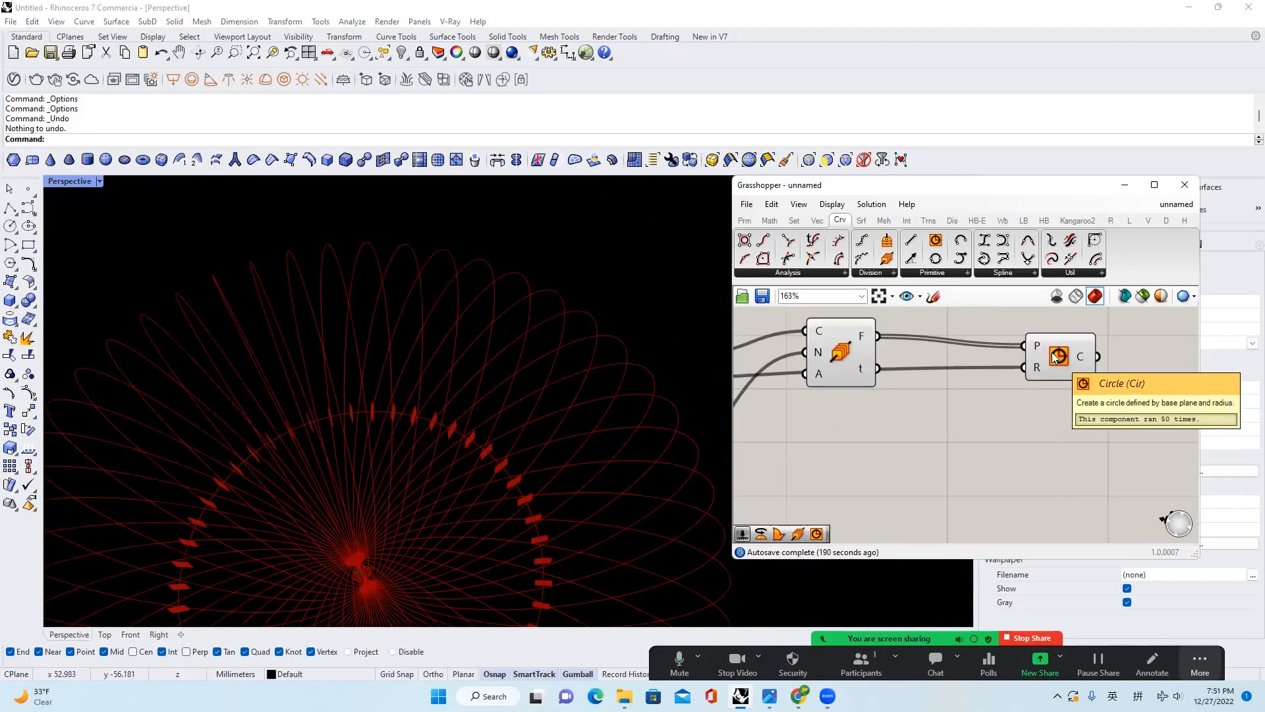
Examine how the new circles sit on the perpendicular frames around the base circle
scroll(505, 445, "up", 10)
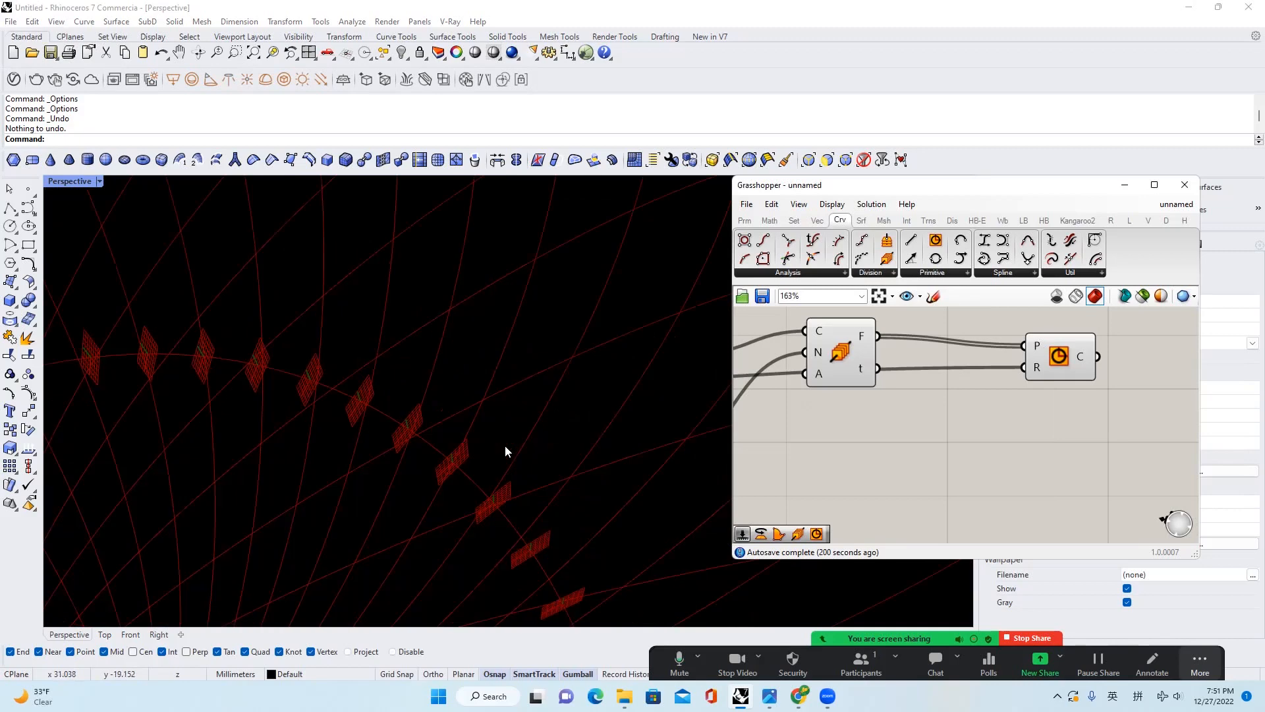
scroll(469, 290, "down", 10)
scroll(470, 313, "up", 3)
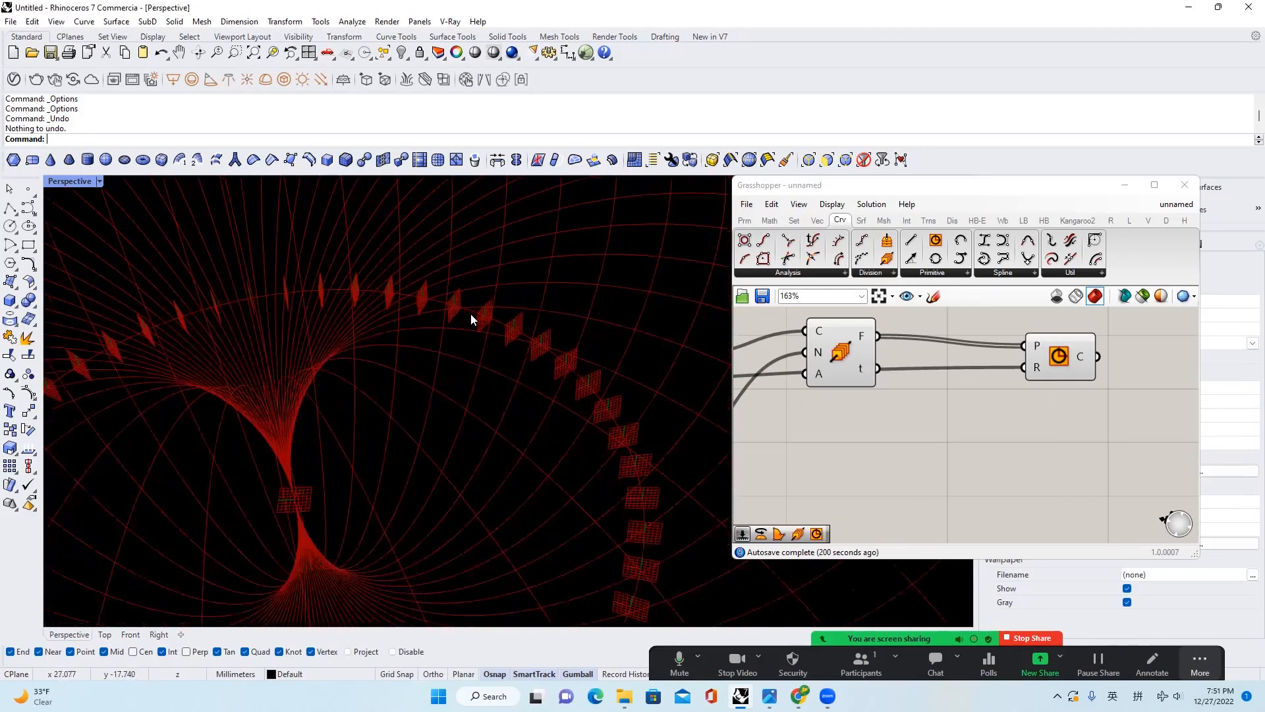
scroll(461, 307, "up", 5)
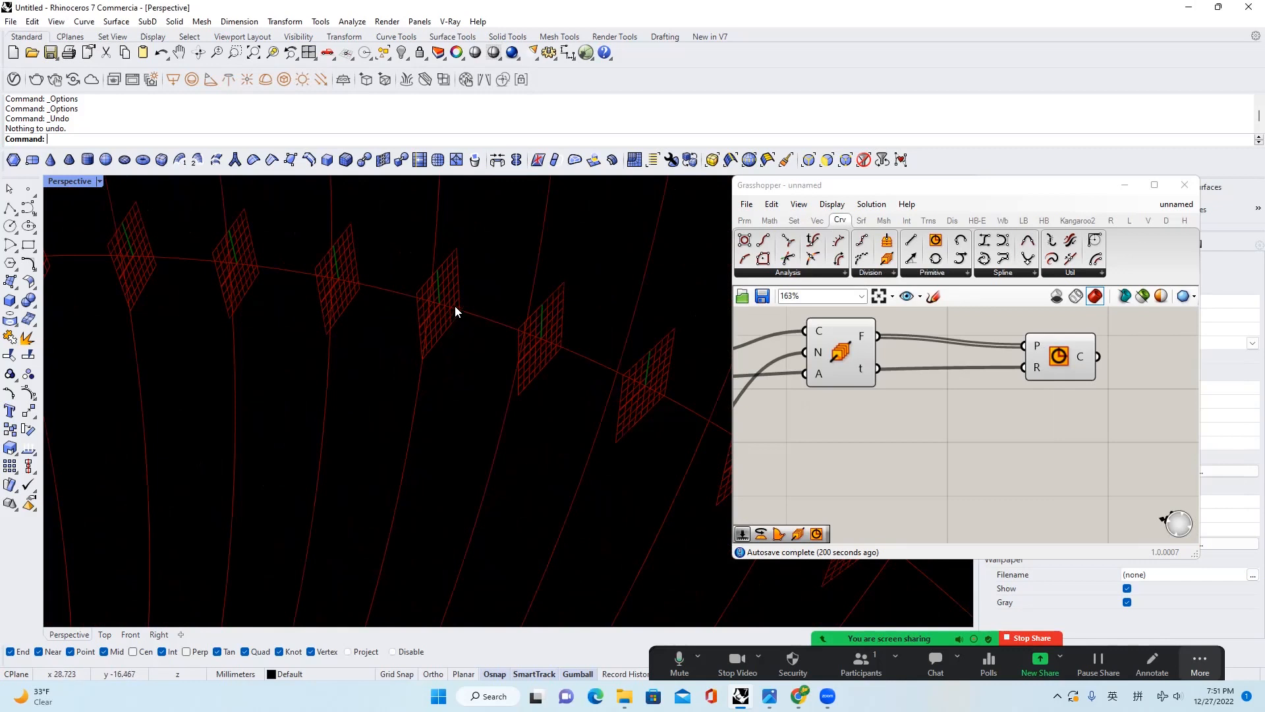
scroll(455, 343, "down", 10)
right_click_drag(486, 294, 554, 430)
right_click_drag(991, 357, 936, 366)
right_click_drag(643, 375, 629, 405)
Shift the second Circle component back toward Perp Frames to free canvas space after it
right_click_drag(1081, 355, 961, 359)
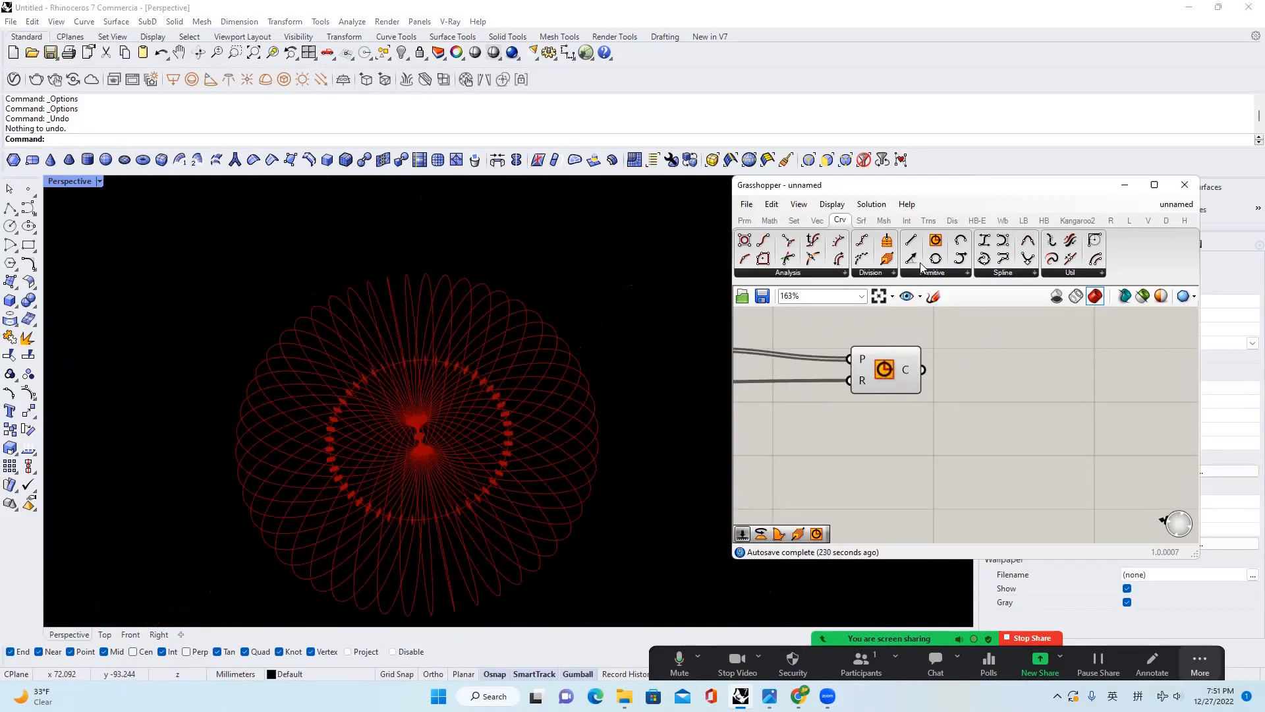
left_click_drag(883, 370, 860, 370)
left_click(957, 372)
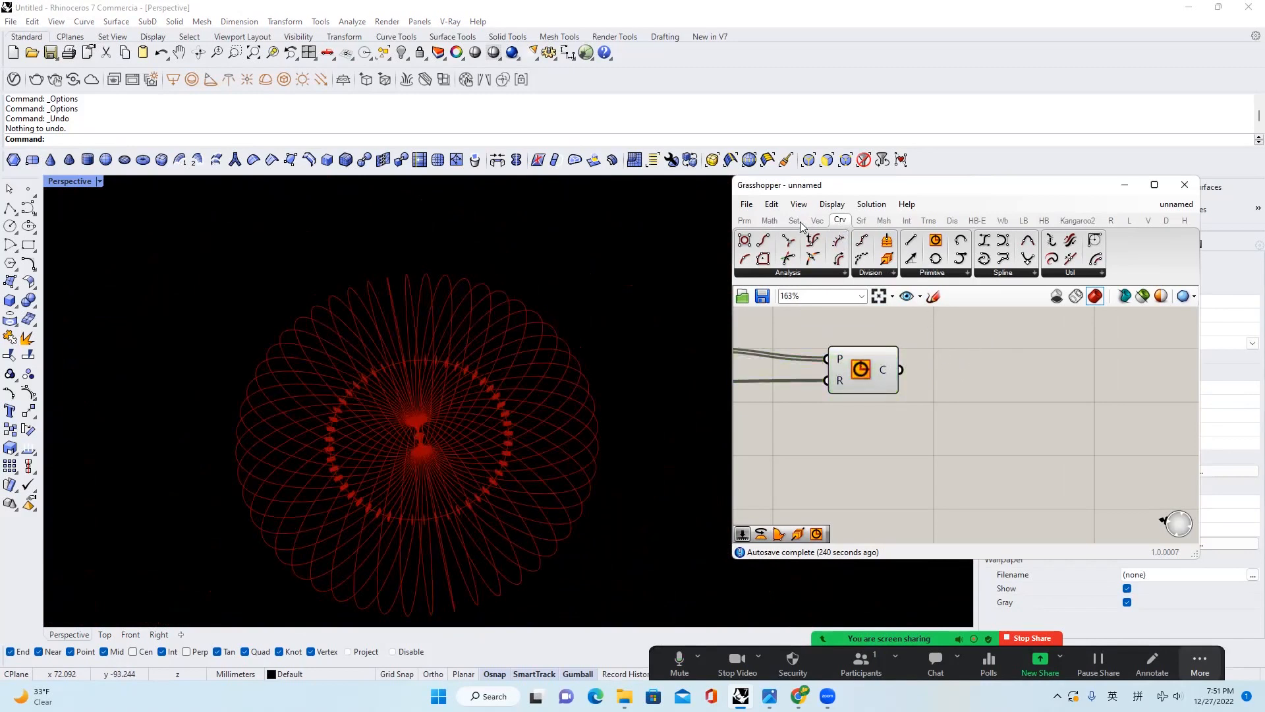
Add an End Points component after the second Circle component and feed it the perpendicular circles
left_click_drag(763, 240, 911, 315)
left_click_drag(1003, 377, 1003, 377)
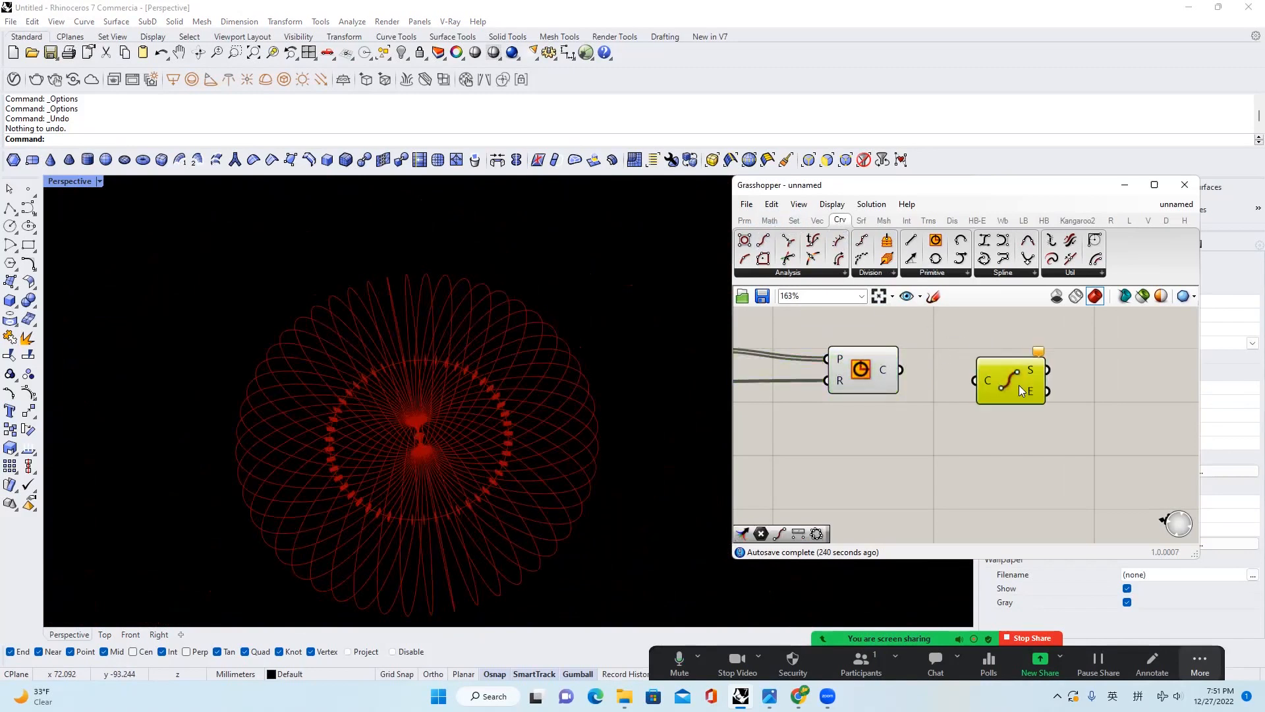
left_click_drag(900, 370, 998, 365)
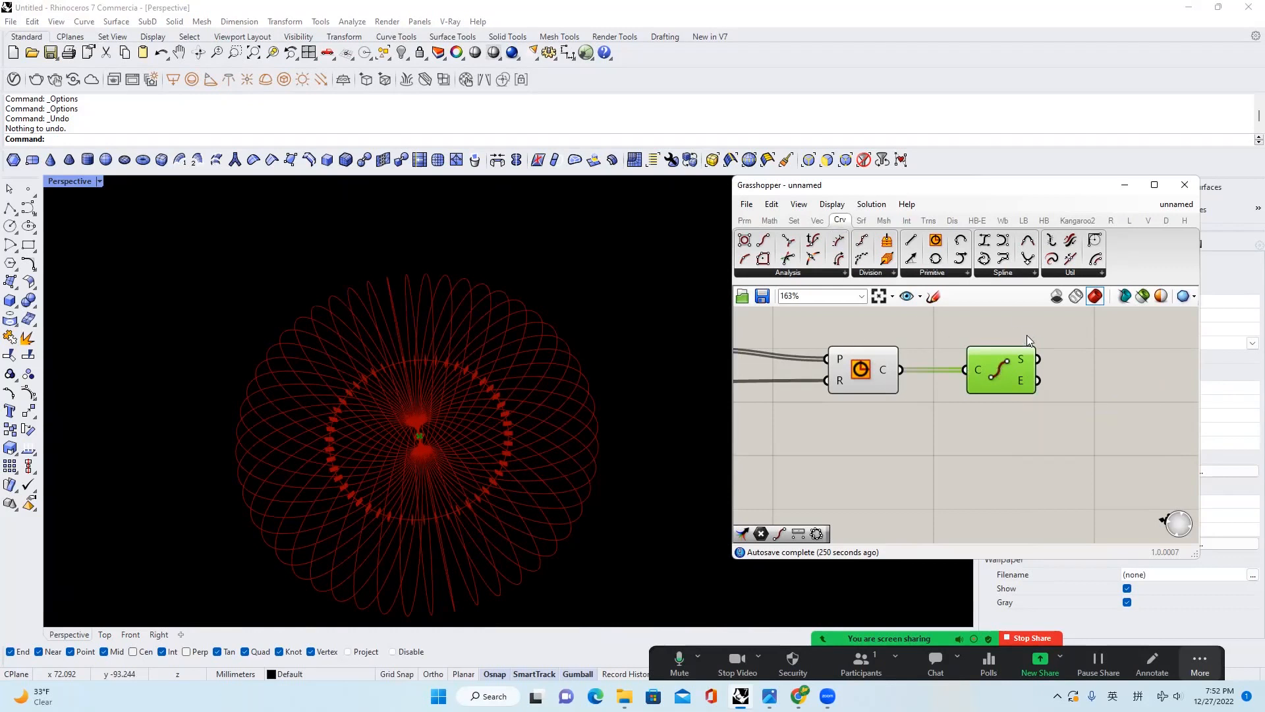
Add a Point parameter after End Points and connect the start point output to it
mouse_move(1028, 364)
left_click(744, 220)
right_click_drag(503, 386, 497, 373)
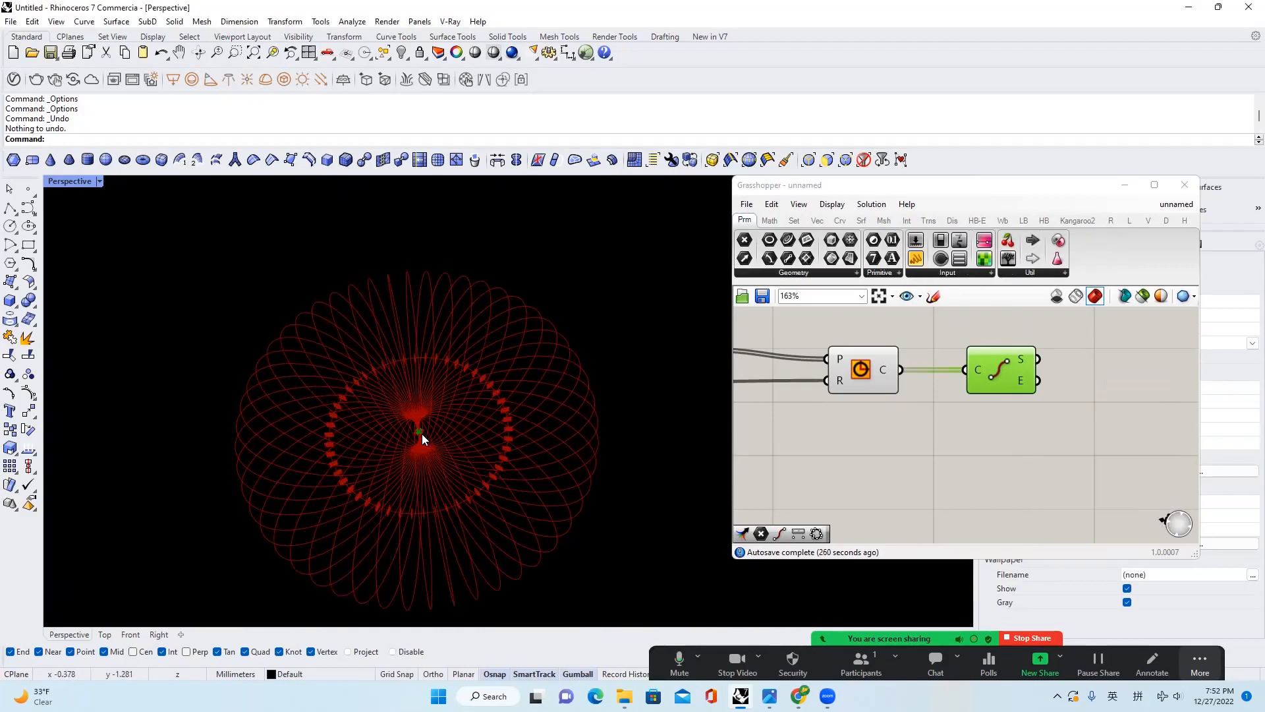
left_click(1075, 355)
left_click_drag(761, 533, 1142, 374)
right_click_drag(1134, 349, 1032, 348)
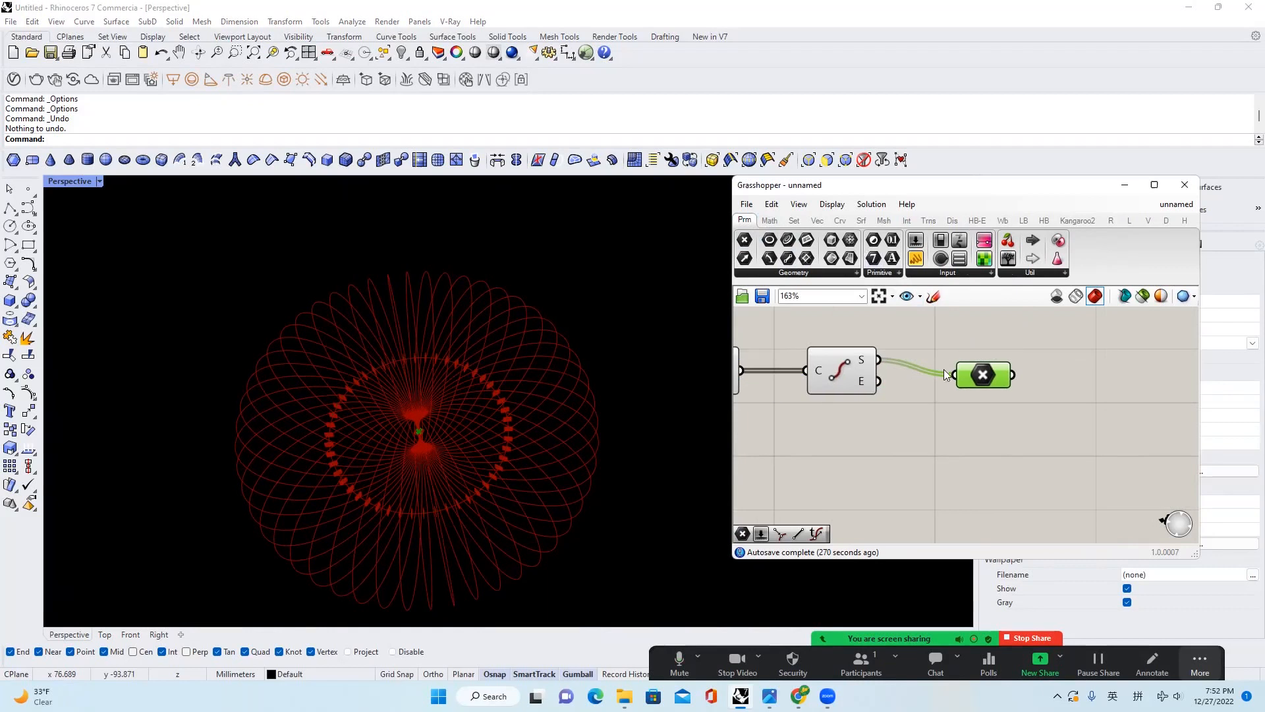
scroll(949, 379, "down", 3)
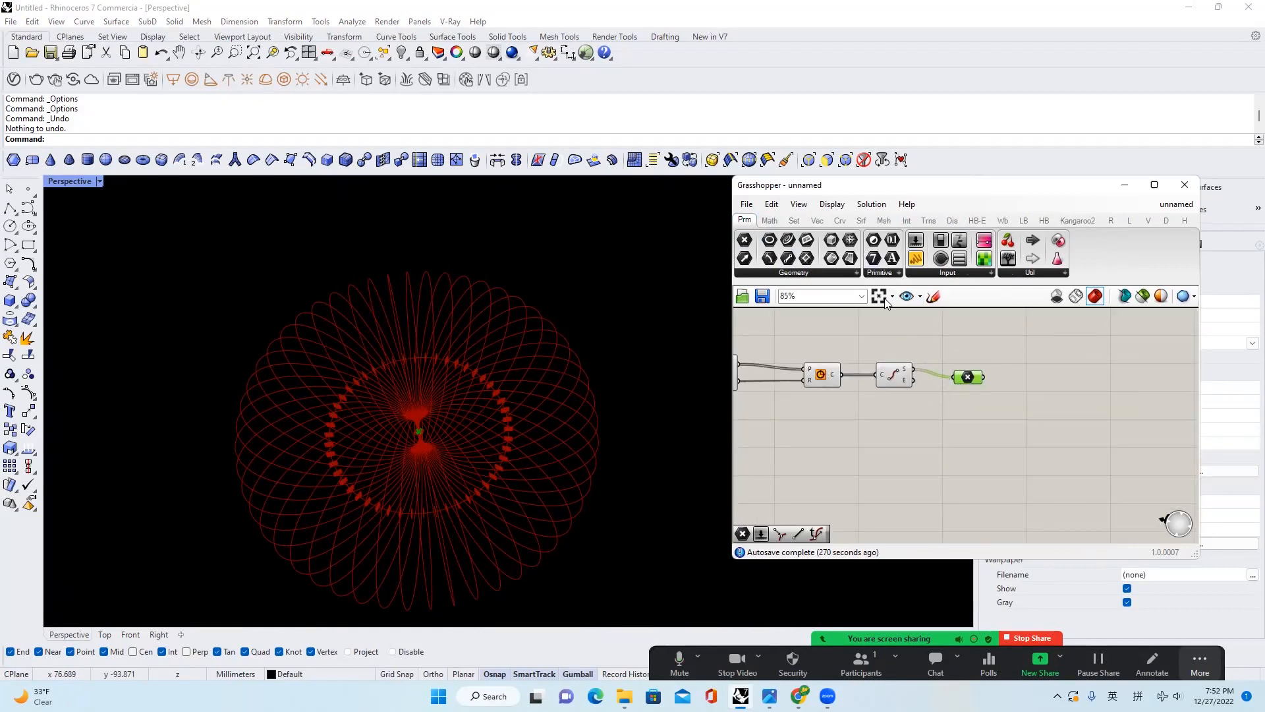
Add a Point On Curve component at 0.500 below the Point parameter and feed it the second Circle component's output
left_click(840, 221)
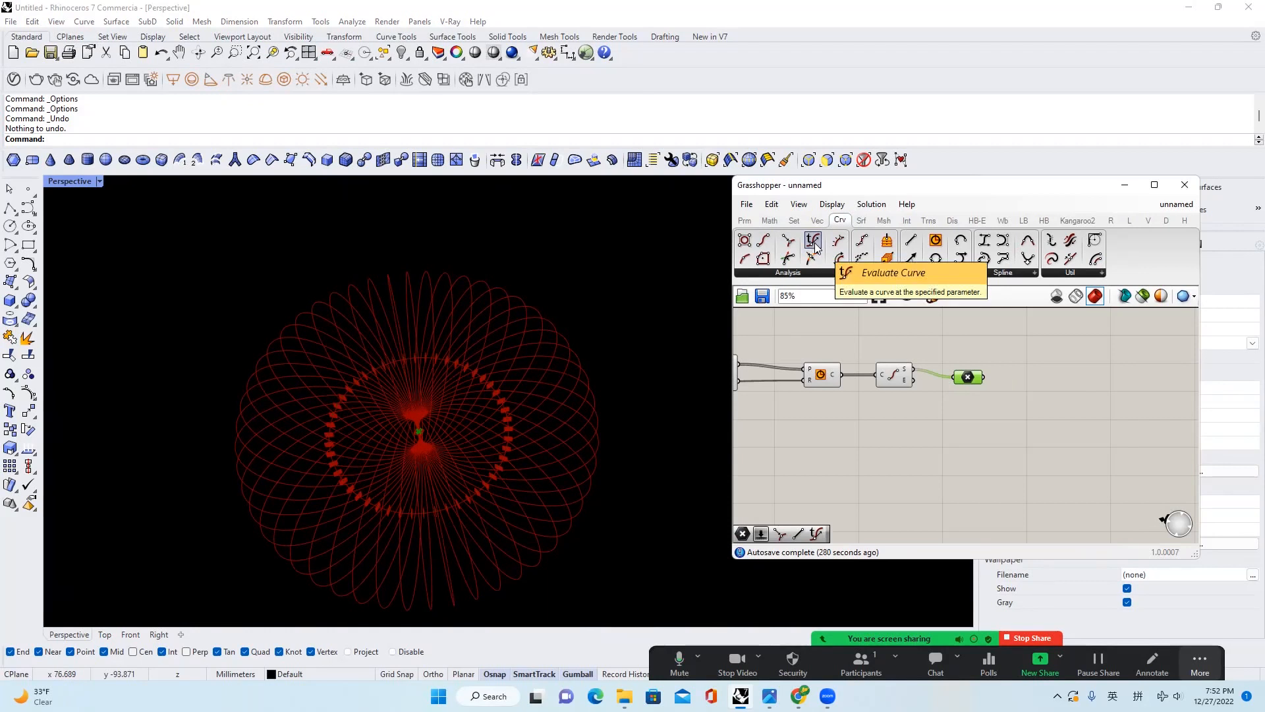
left_click(813, 258)
left_click(1068, 383)
scroll(1045, 384, "up", 2)
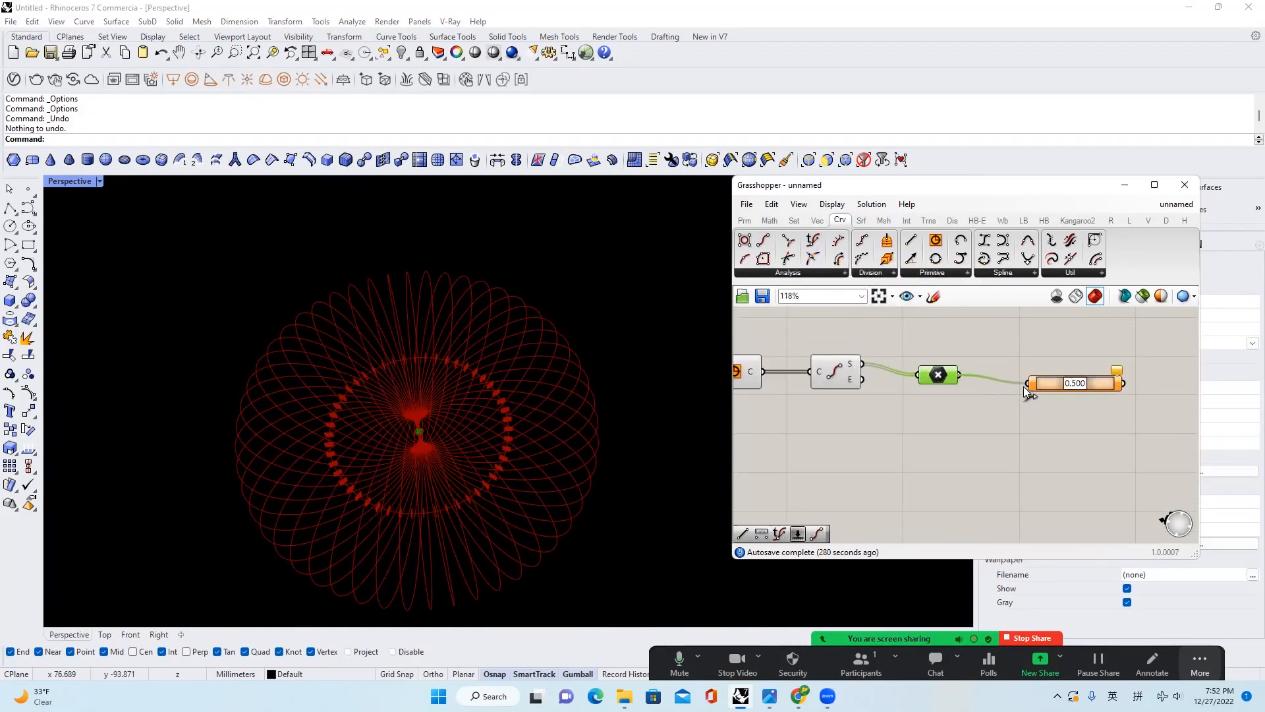
left_click_drag(1023, 387, 1028, 383)
key("ctrl+z")
left_click_drag(1041, 386, 957, 426)
right_click_drag(1022, 393, 1113, 394)
left_click_drag(1035, 425, 854, 373)
Examine where the start points and the mid-curve points lie on the perpendicular circles
right_click_drag(649, 425, 672, 378)
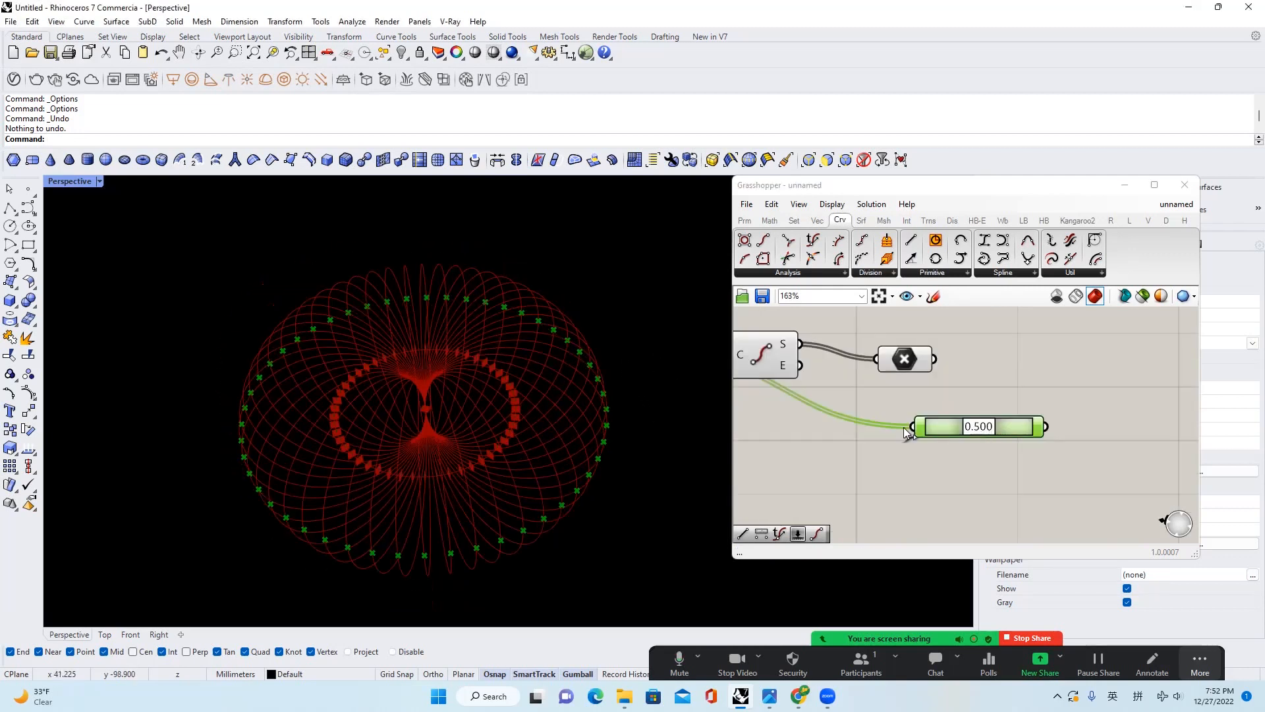
right_click_drag(627, 398, 556, 303)
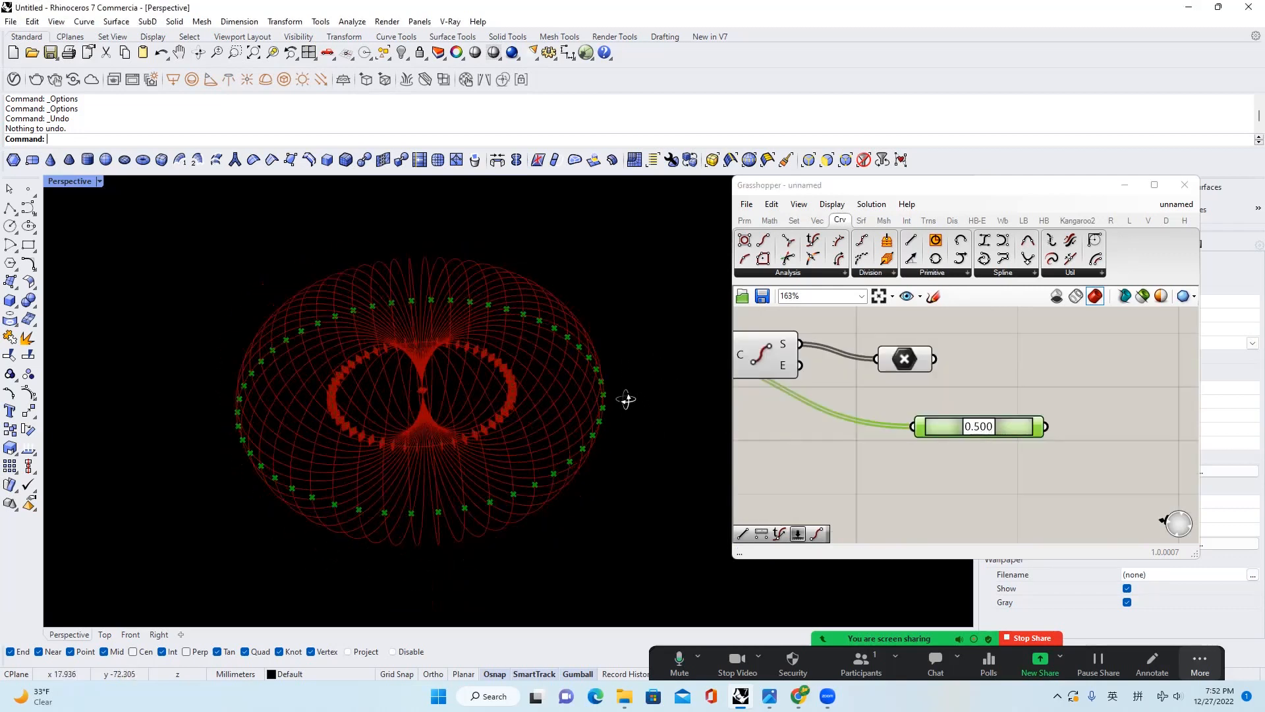
right_click_drag(587, 409, 596, 398)
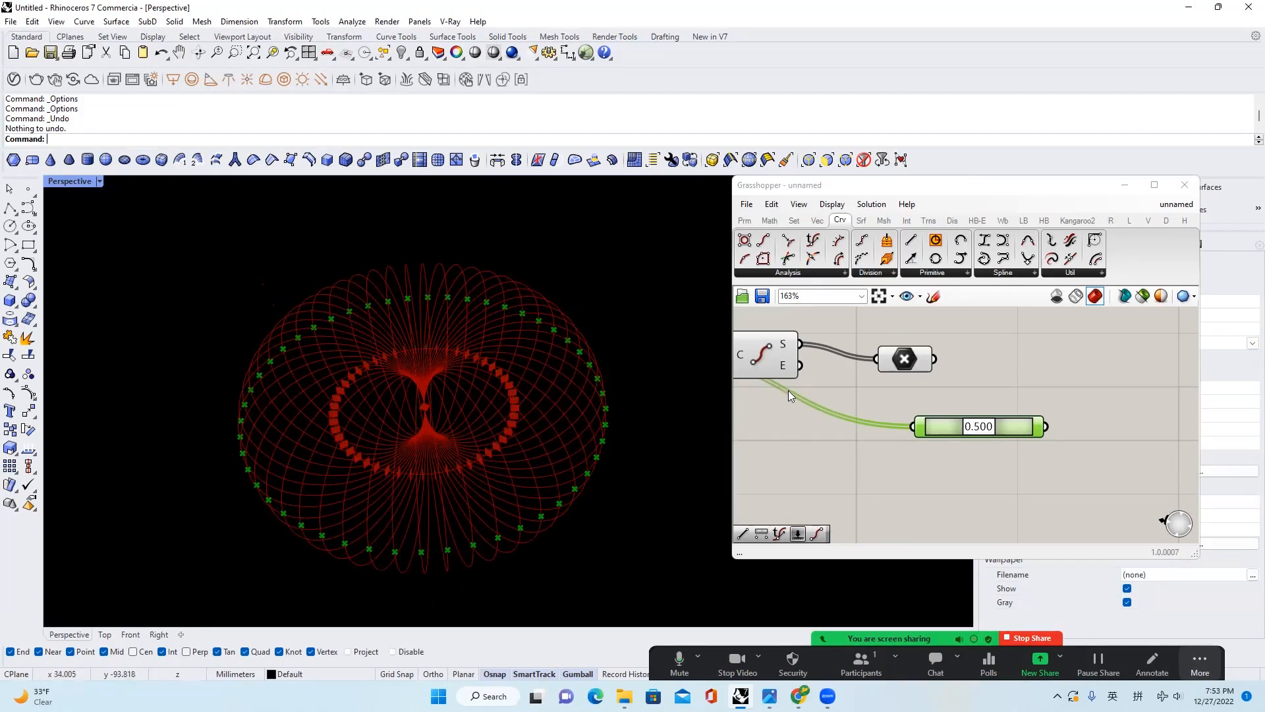
right_click_drag(825, 419, 854, 400)
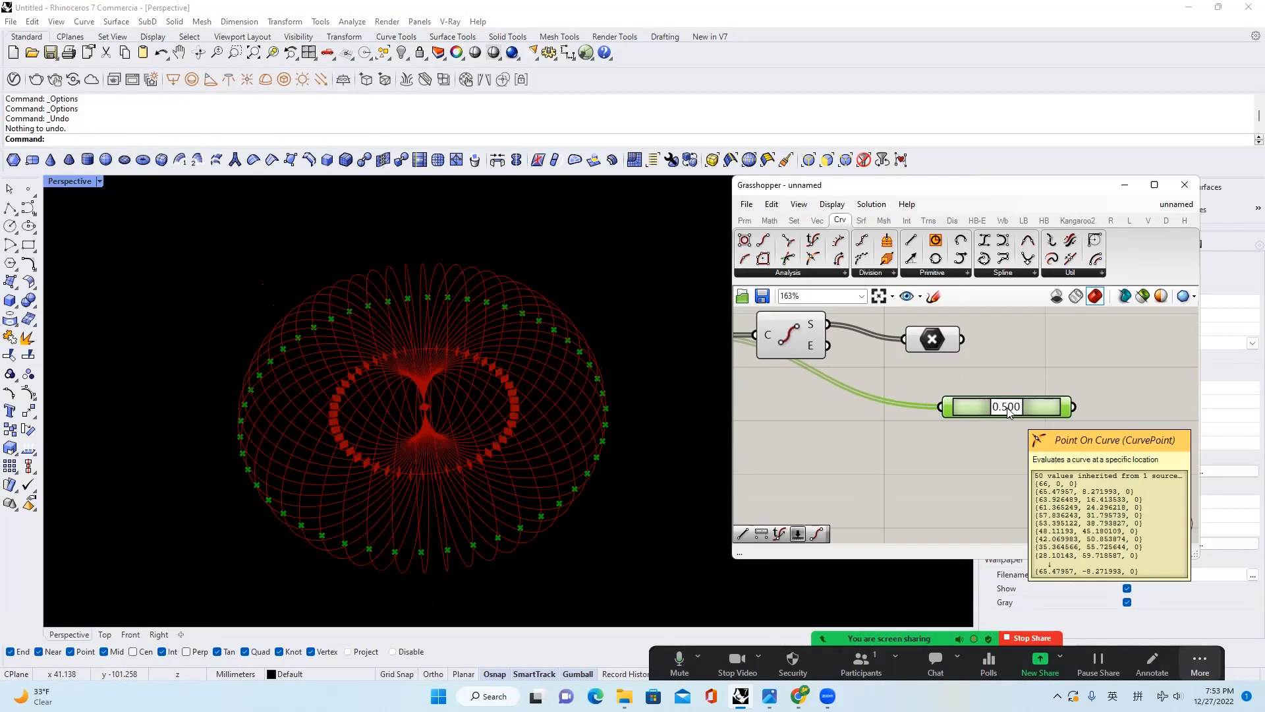
mouse_move(632, 396)
right_mouse_down()
mouse_move(651, 412)
mouse_move(633, 395)
right_mouse_up()
left_click(933, 340)
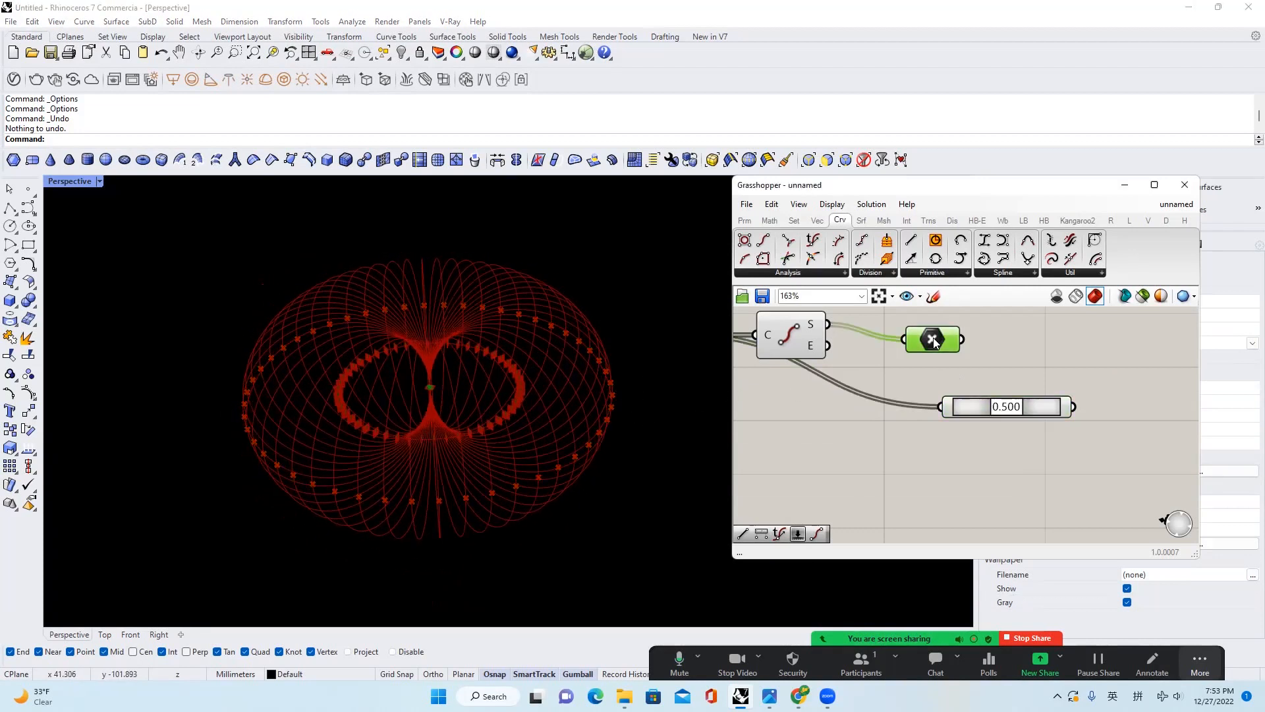
left_click(1029, 409)
right_click_drag(1028, 376, 924, 396)
left_click(924, 394)
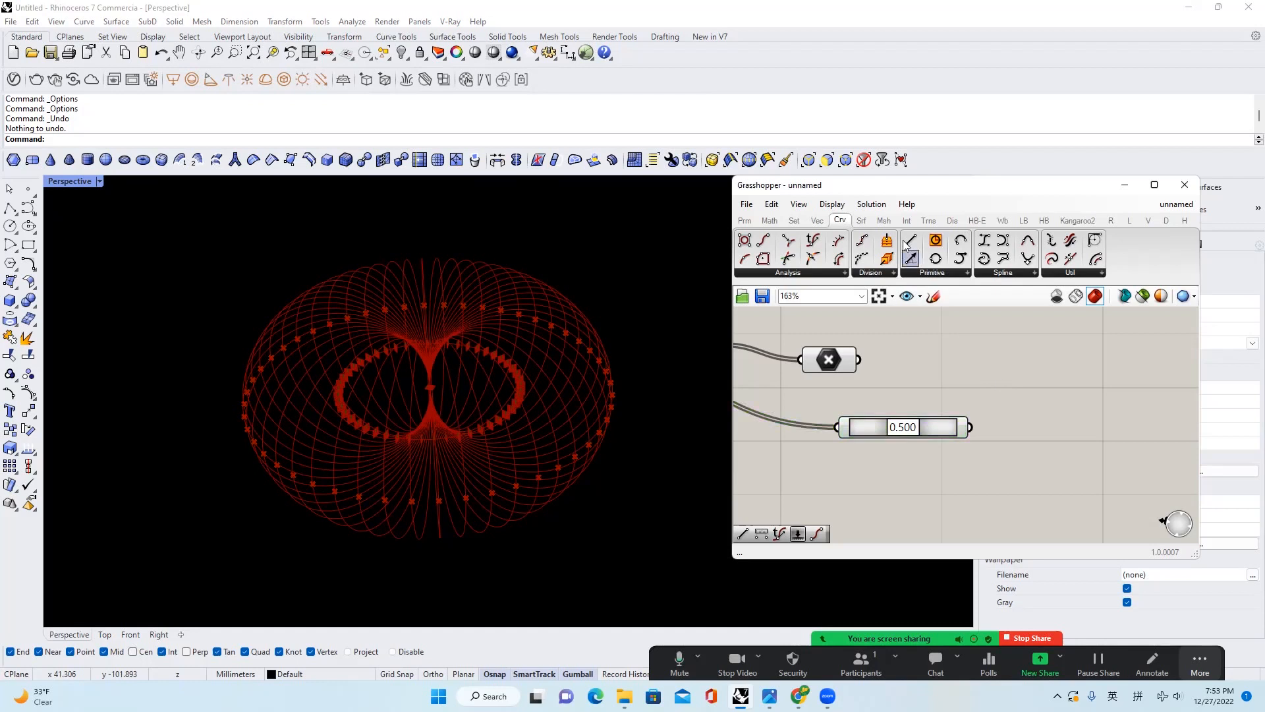
Add a Line component running from the Point parameter to the Point On Curve output
left_click_drag(908, 241, 1067, 376)
left_click_drag(859, 359, 1034, 366)
left_click_drag(1033, 387, 964, 426)
right_click_drag(940, 399, 1053, 414)
scroll(1053, 414, "down", 2)
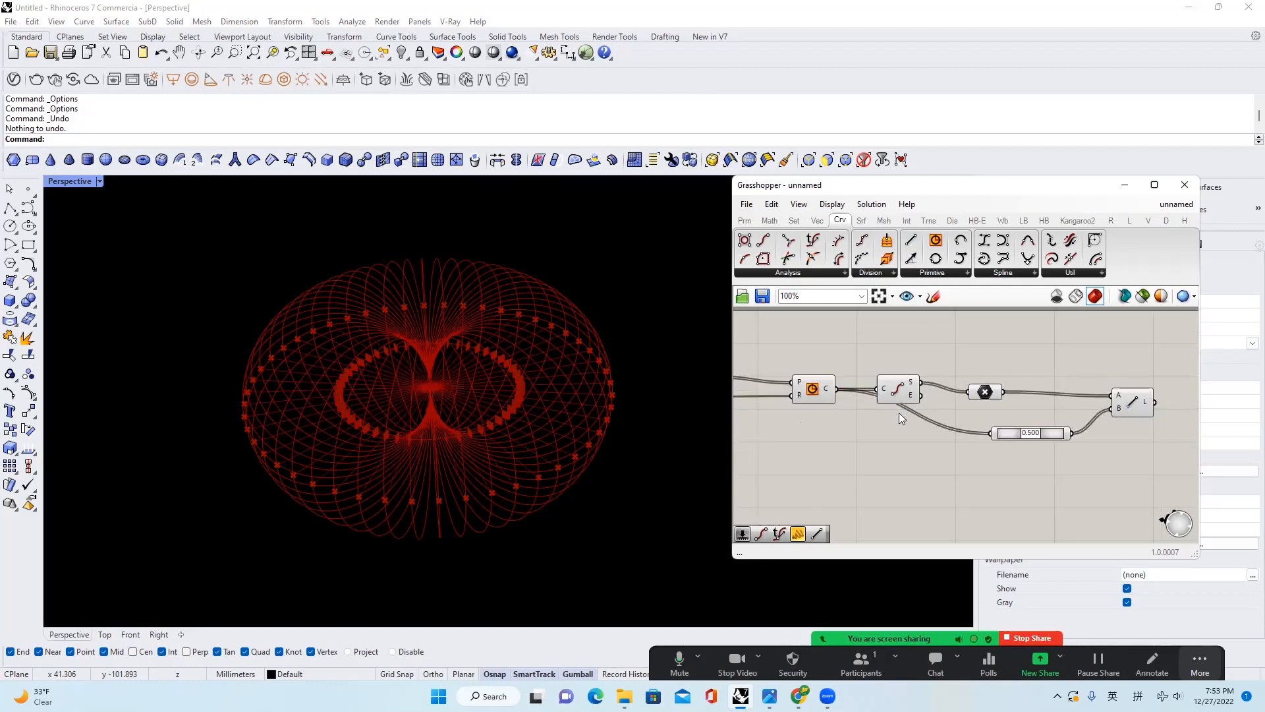
Hide the preview of the second Circle component
right_click_drag(829, 392, 940, 394)
left_click(926, 394)
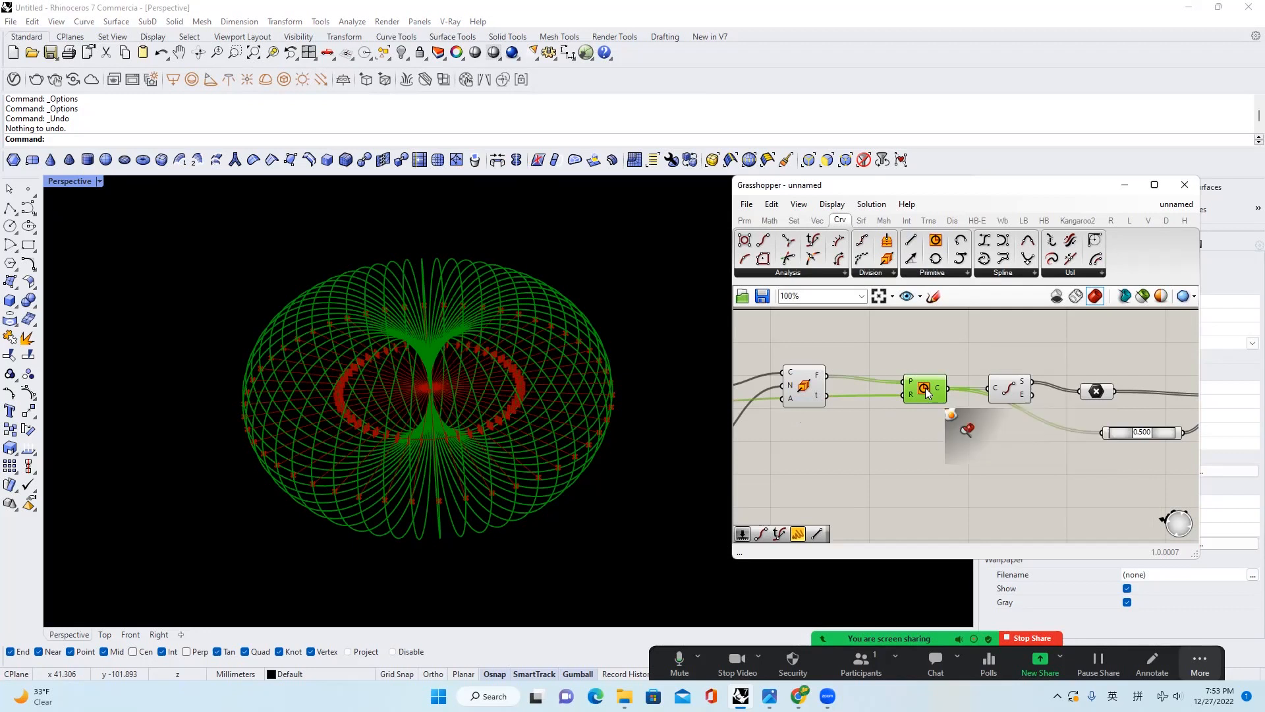
scroll(925, 389, "down", 1)
middle_click(925, 389)
left_click(949, 349)
Examine how the radial lines run between the centre and the outer points around the base circle
right_click_drag(580, 386, 524, 417)
scroll(895, 389, "up", 1)
left_click(1080, 389)
left_click_drag(1080, 383, 1085, 379)
left_click(1127, 364)
scroll(1120, 385, "down", 2)
scroll(854, 389, "up", 2)
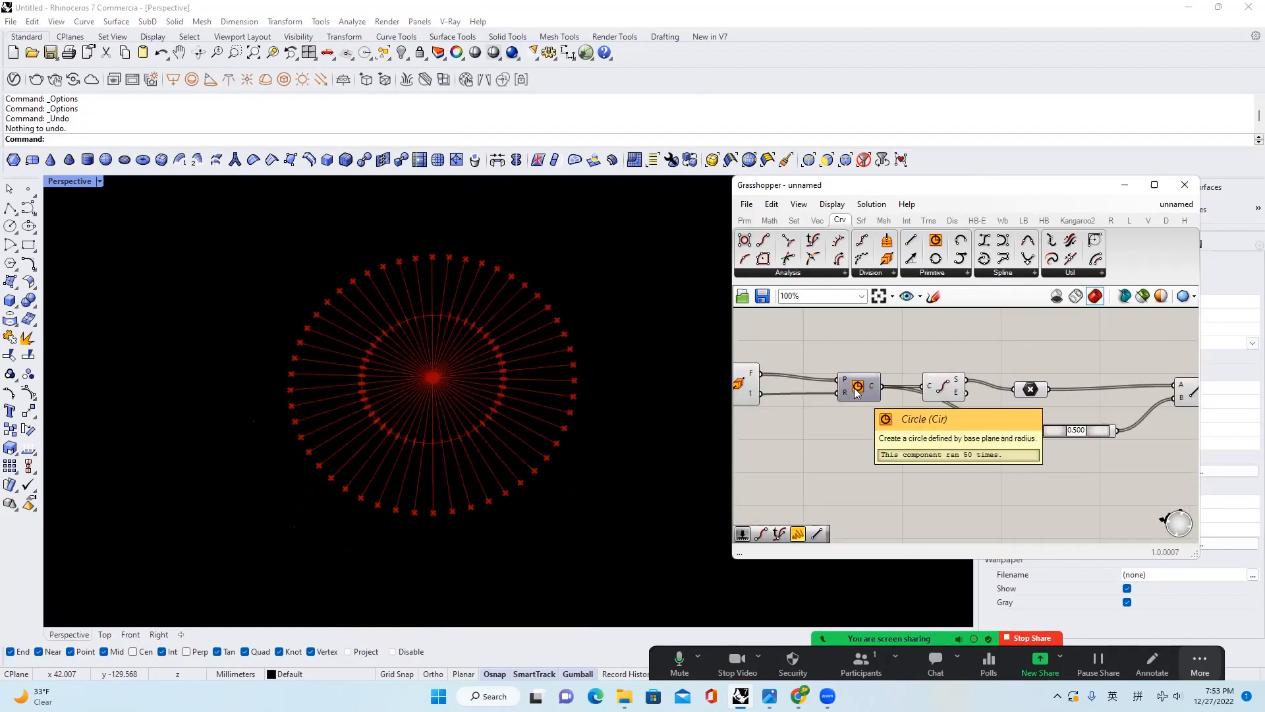
right_click_drag(856, 392, 931, 388)
right_click_drag(548, 382, 488, 326)
scroll(486, 322, "up", 2)
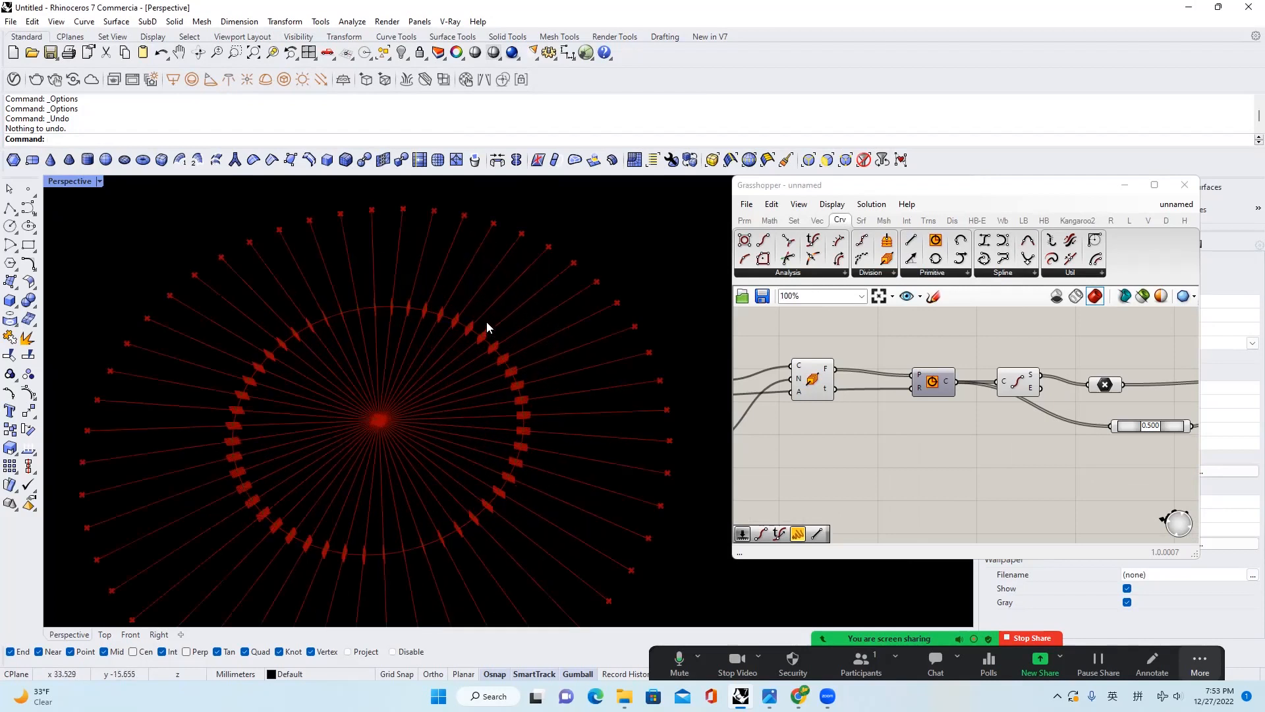
Give the second Circle component its own copy of the Radius slider and reduce its radius so the lines stop short of the centre
scroll(1126, 376, "down", 1)
mouse_move(816, 389)
left_mouse_down("alt")
mouse_move(819, 402)
mouse_move(804, 398)
mouse_move(817, 398)
left_mouse_up("alt")
scroll(797, 399, "up", 4)
scroll(817, 393, "up", 2)
scroll(1072, 379, "down", 5)
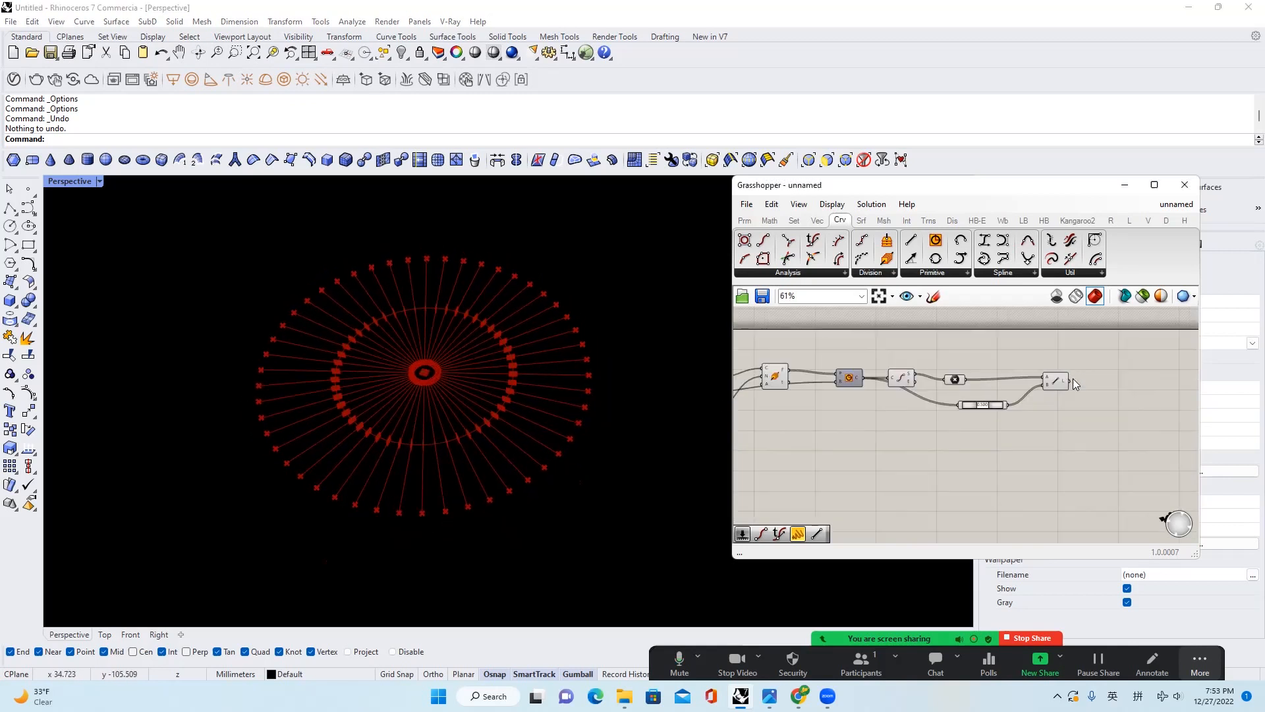
scroll(1198, 370, "up", 3)
right_click_drag(412, 392, 503, 291)
scroll(502, 291, "up", 8)
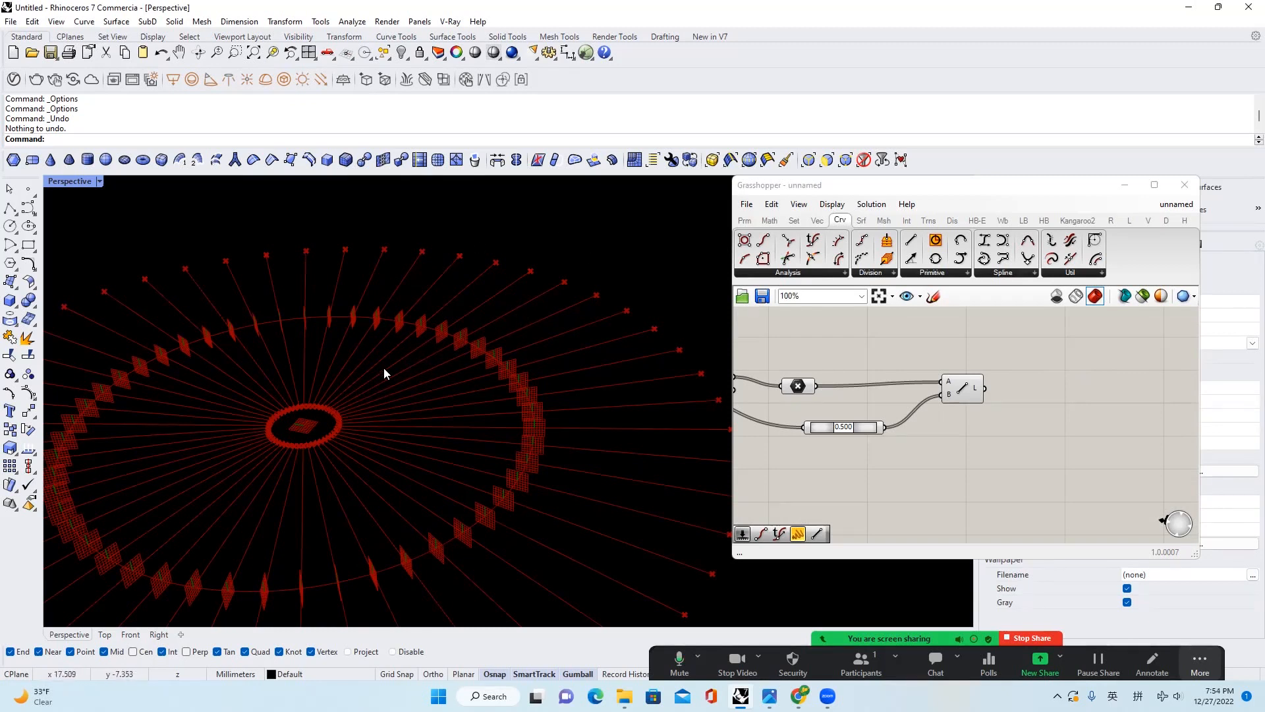
scroll(398, 388, "up", 3)
scroll(488, 390, "down", 5)
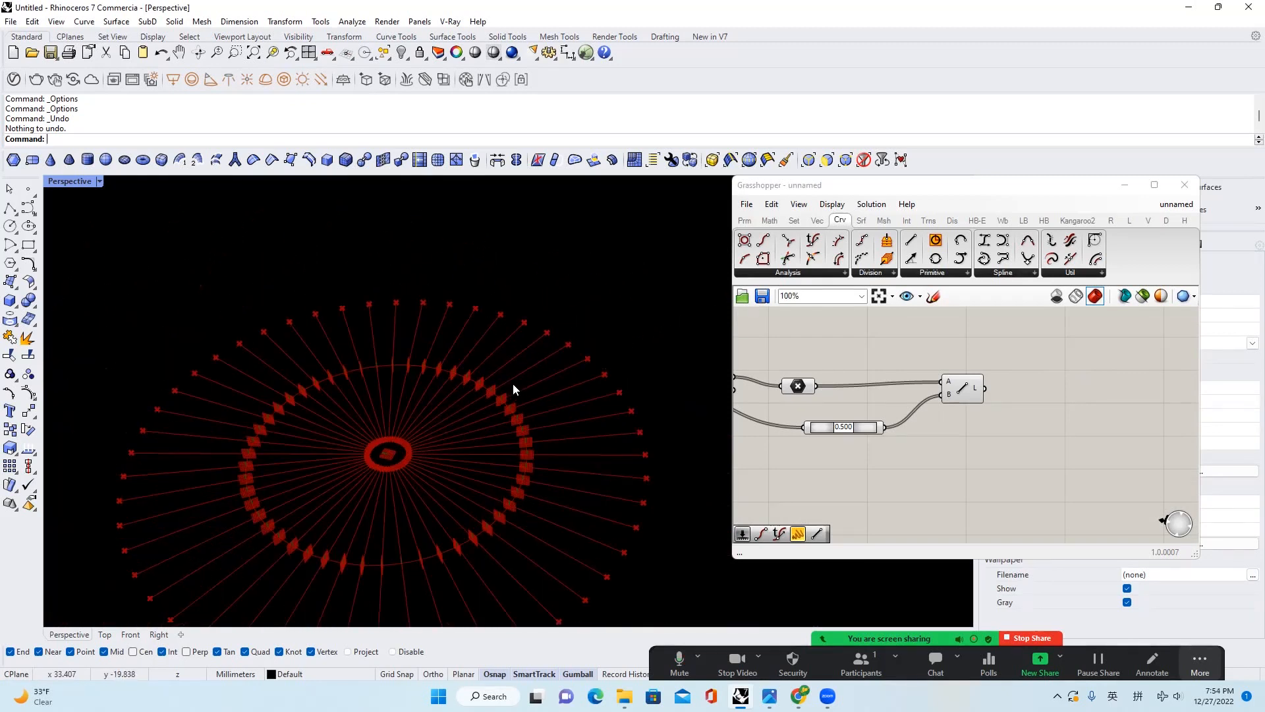
Add a Rotate component after the Line component and connect the lines to its geometry input
left_click_drag(961, 387, 979, 384)
left_click(1065, 379)
right_click_drag(1137, 381, 1049, 392)
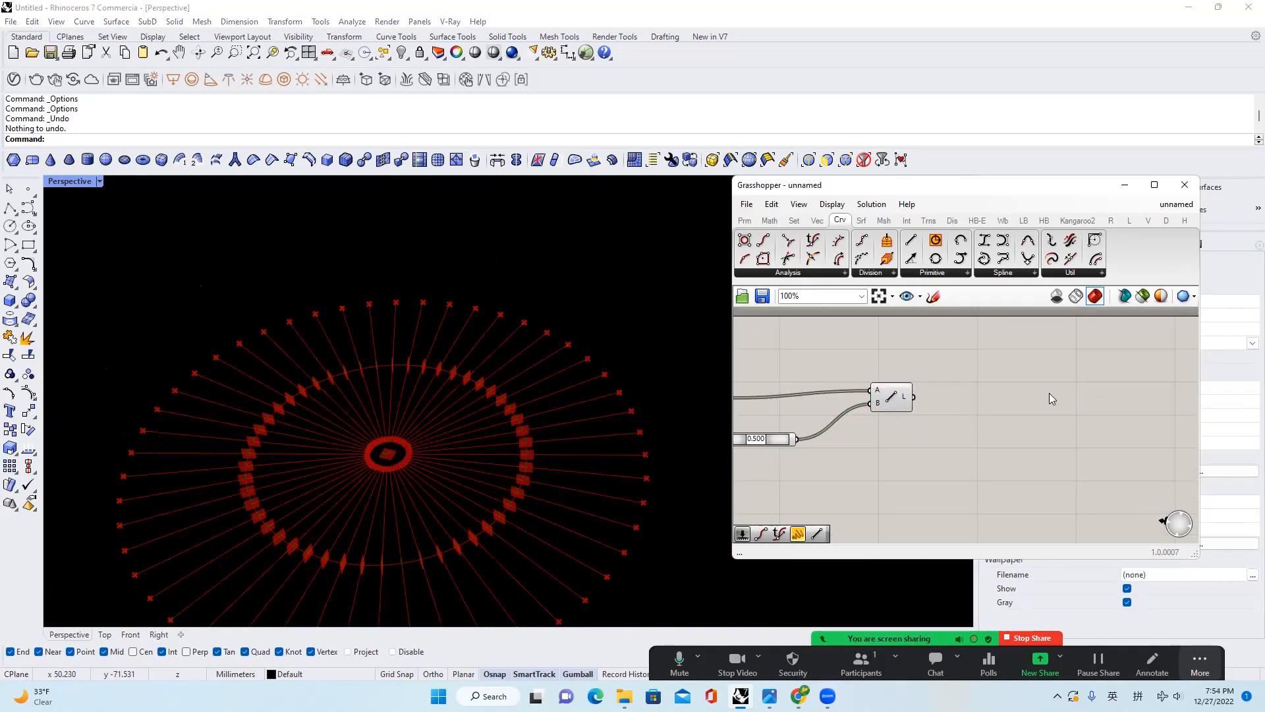
double_click(994, 434)
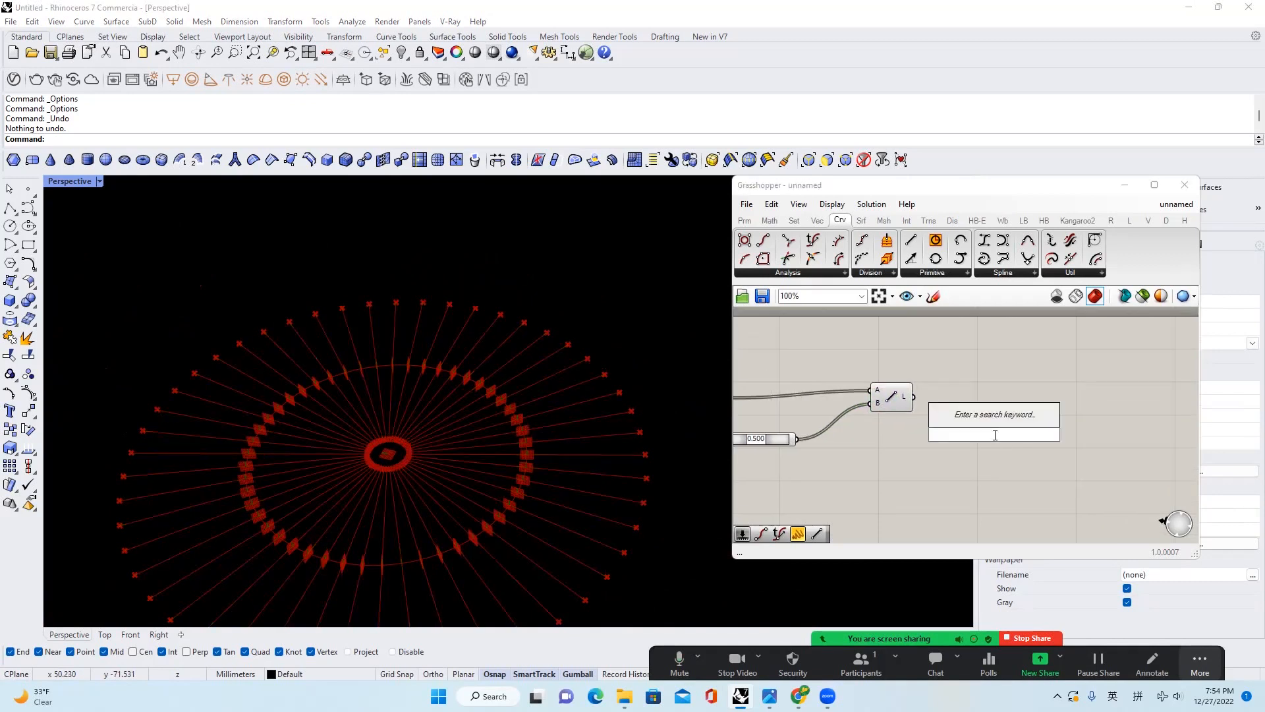
type("rotate")
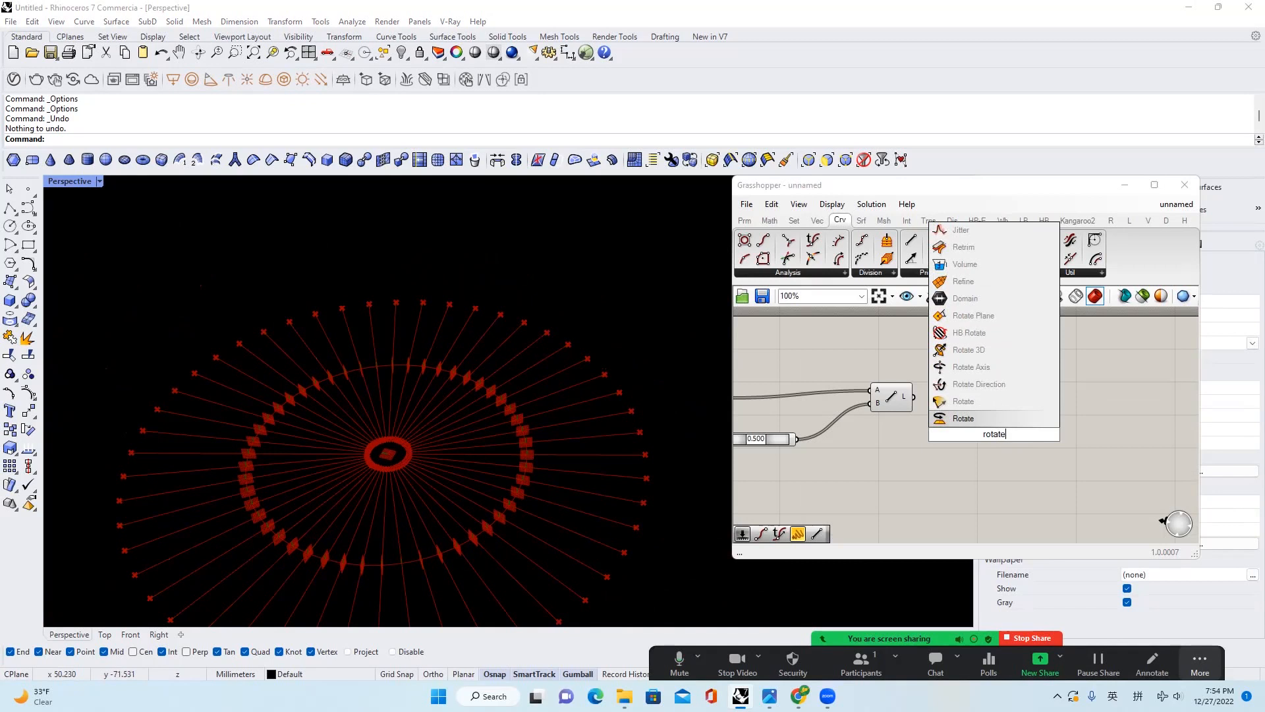
key("Return")
scroll(931, 416, "up", 2)
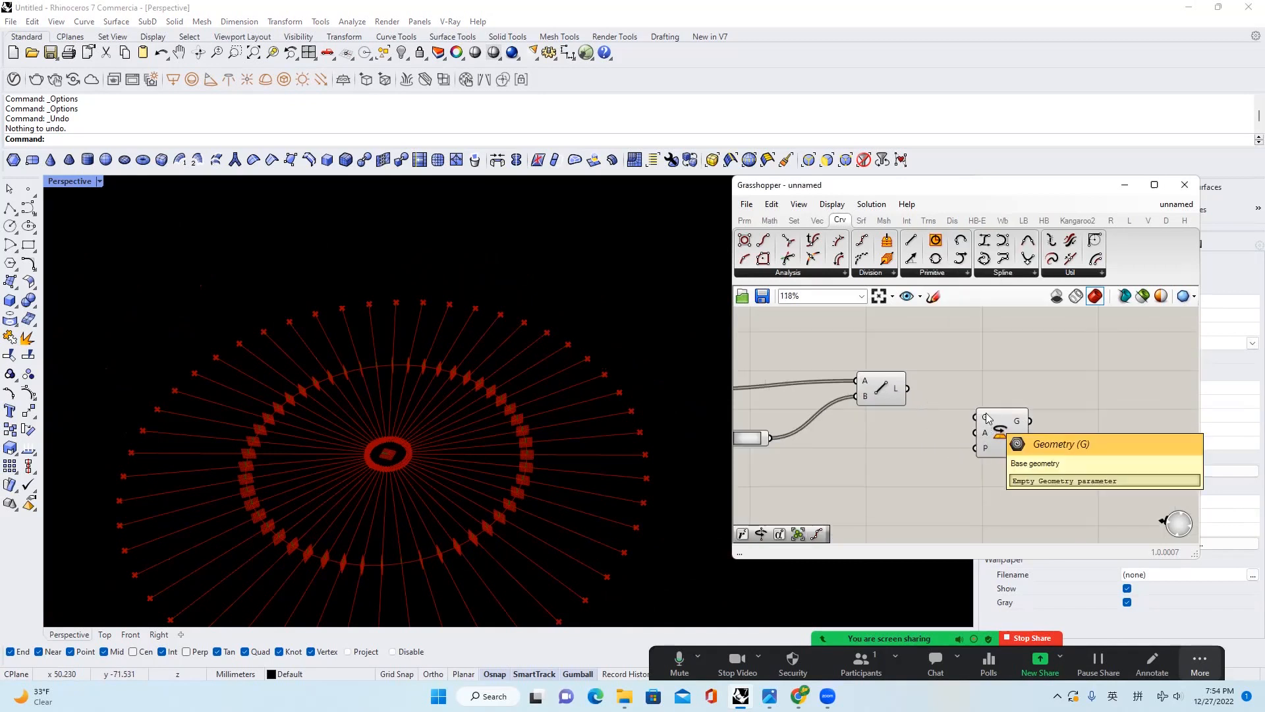
left_click_drag(908, 388, 976, 417)
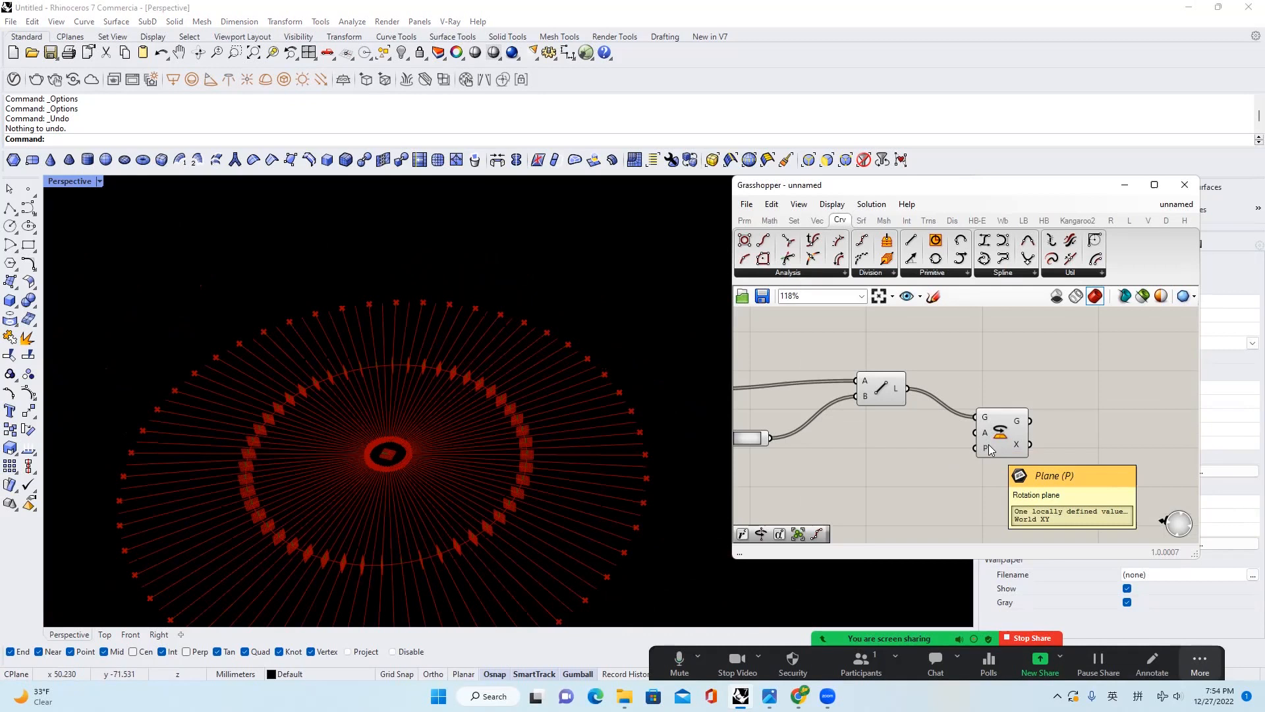
Connect the Perp Frames output to the Rotate component's plane input so each line turns in its own frame
scroll(861, 419, "down", 3)
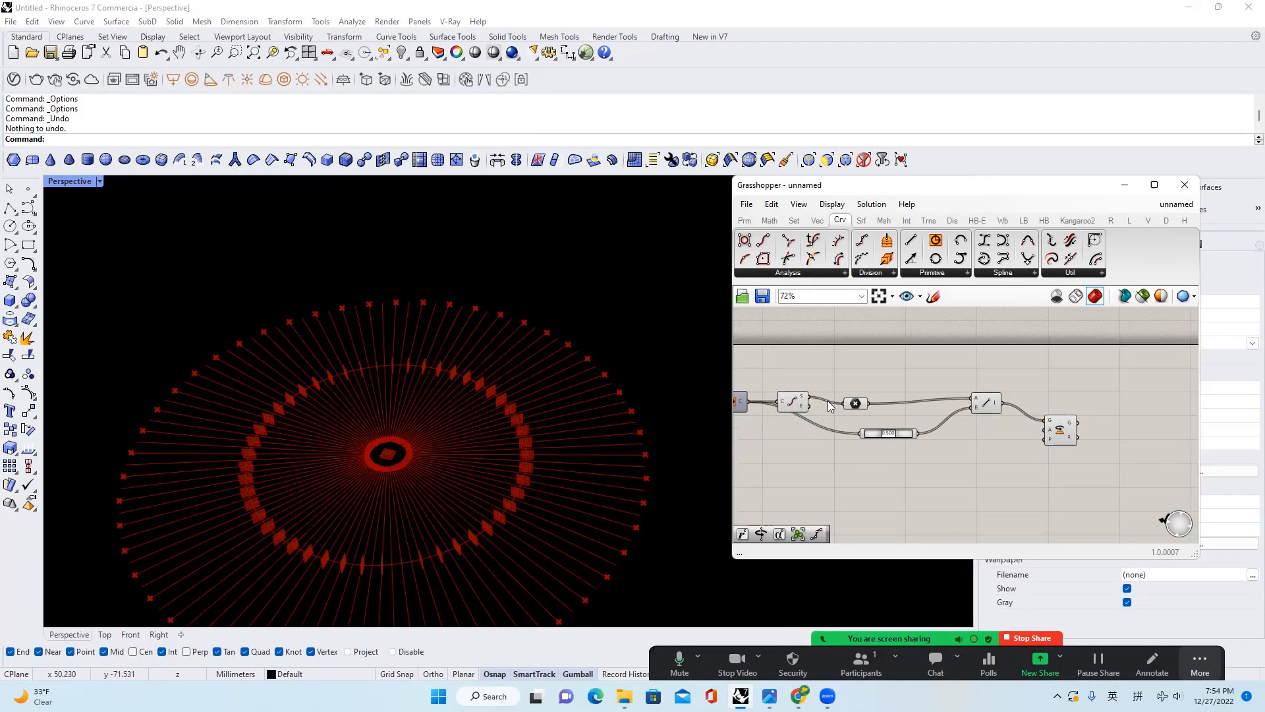
scroll(502, 405, "up", 5)
scroll(550, 359, "up", 2)
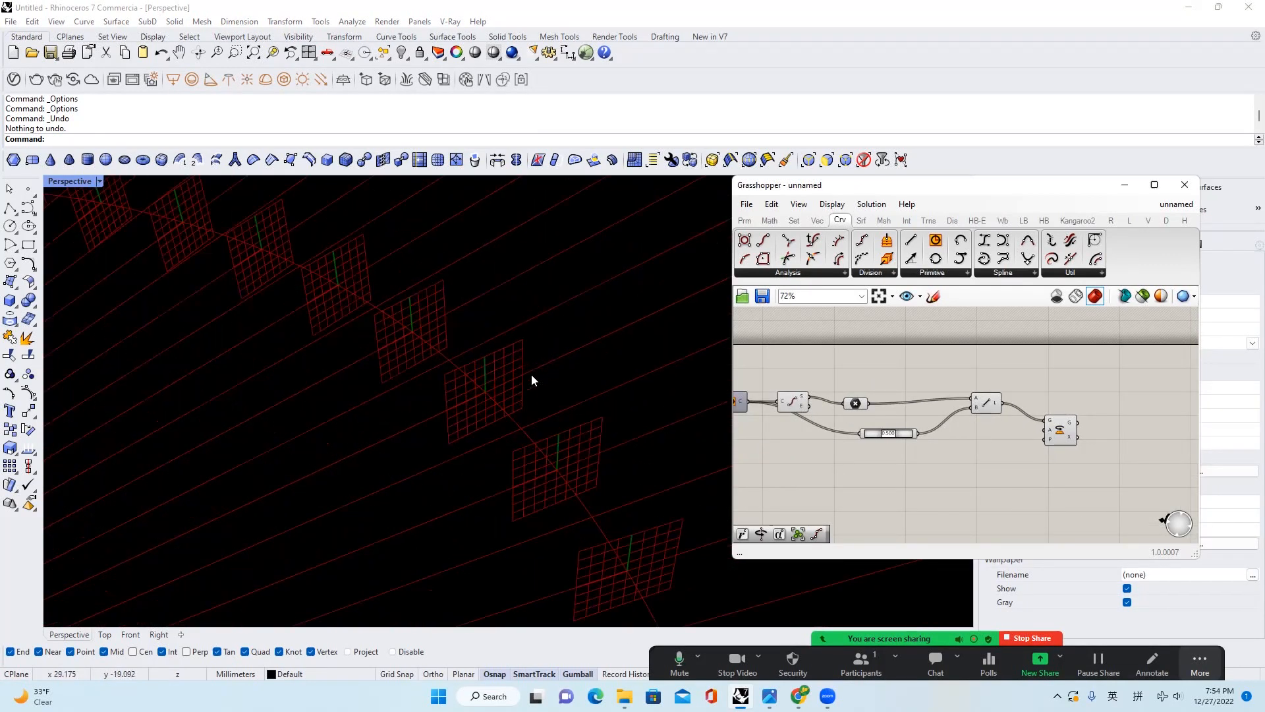
scroll(501, 392, "down", 3)
scroll(792, 399, "down", 1)
left_click_drag(904, 407, 1107, 433)
mouse_move(545, 349)
right_mouse_down()
mouse_move(585, 345)
mouse_move(573, 412)
mouse_move(562, 348)
right_mouse_up()
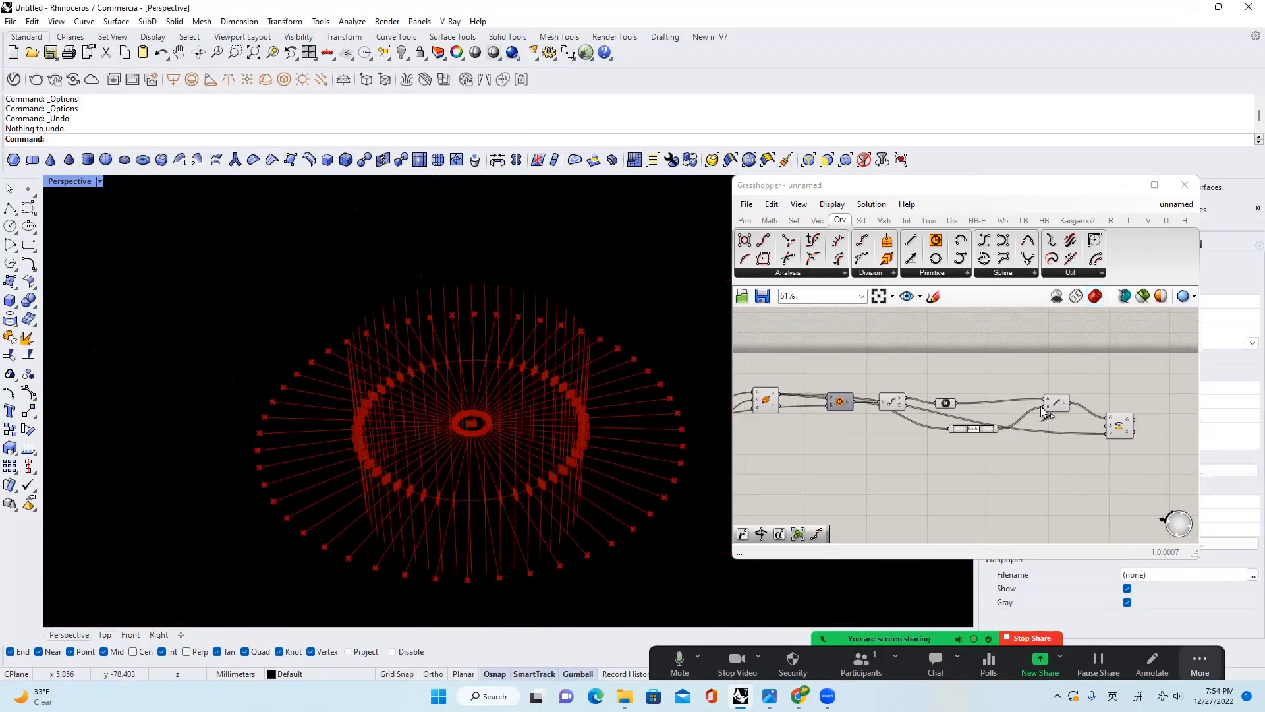
Hide the preview of the Line component so only the rotated lines are displayed
right_click_drag(1061, 407, 1057, 379)
left_click(1057, 379)
middle_click(1056, 378)
left_click(1087, 350)
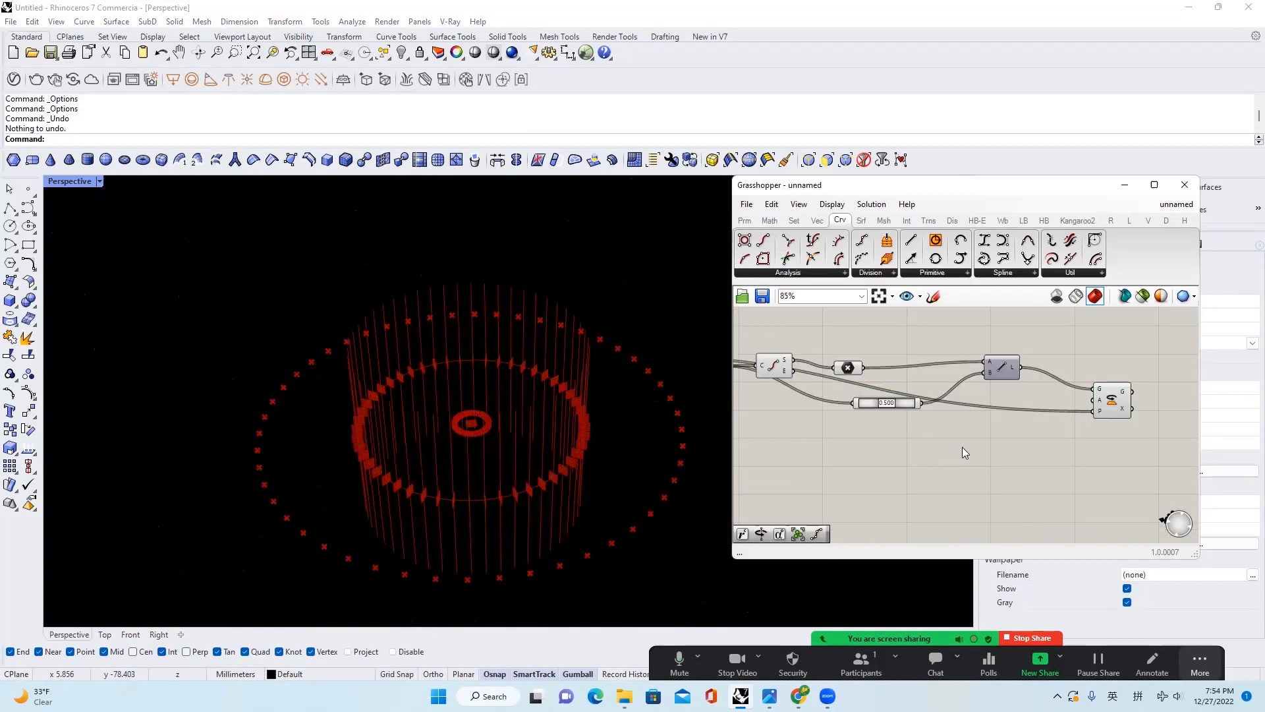
Add a Radians component below the Line component and connect its output to the Rotate component's angle input
mouse_move(1099, 402)
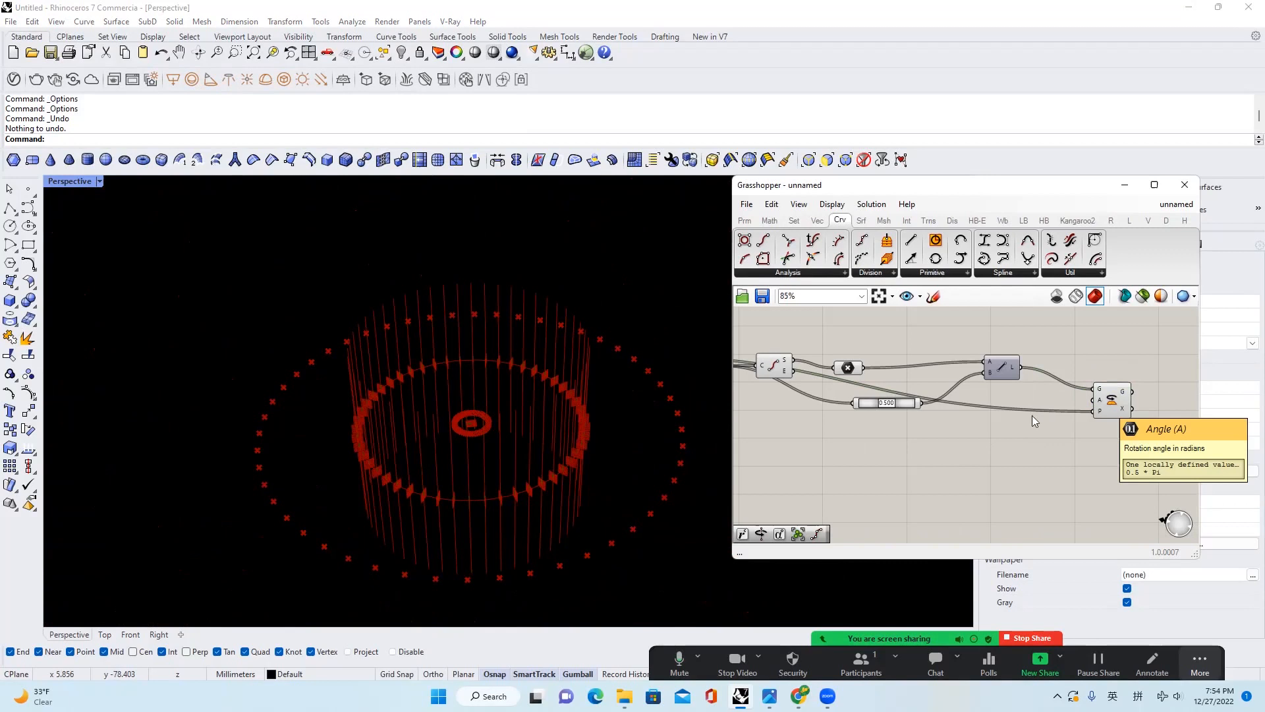
double_click(1000, 424)
type("ra")
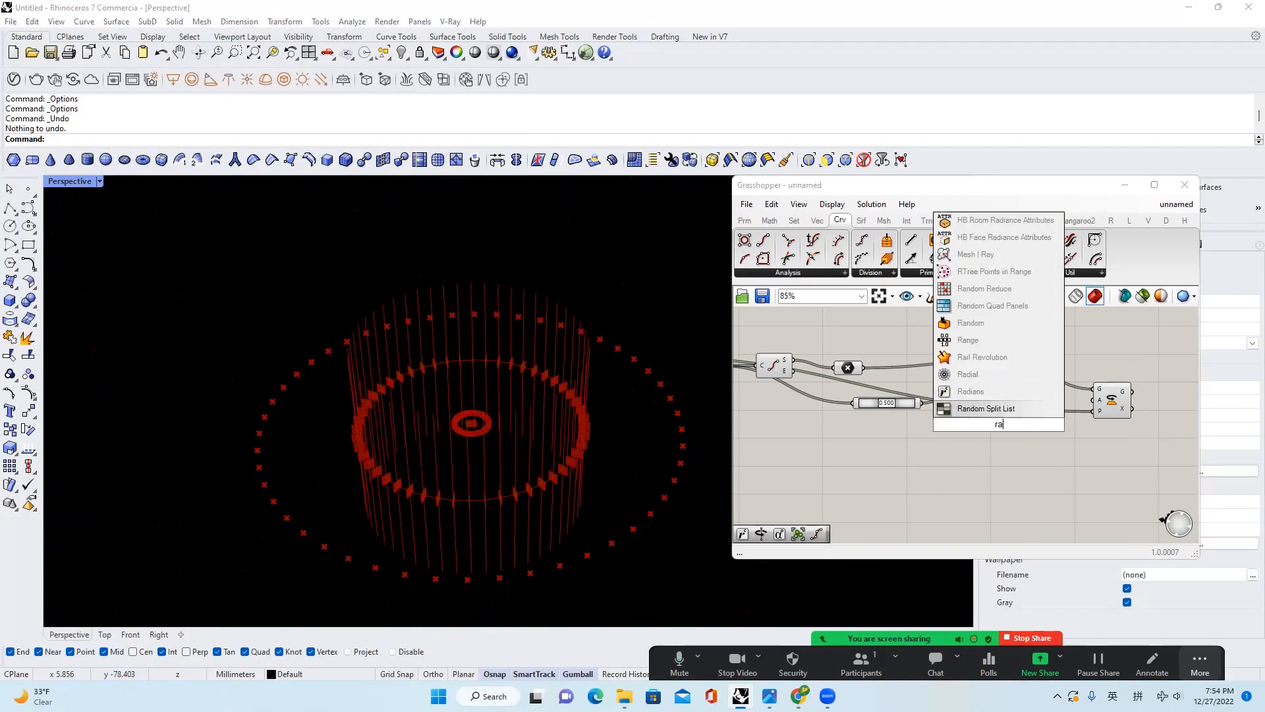
key("Up")
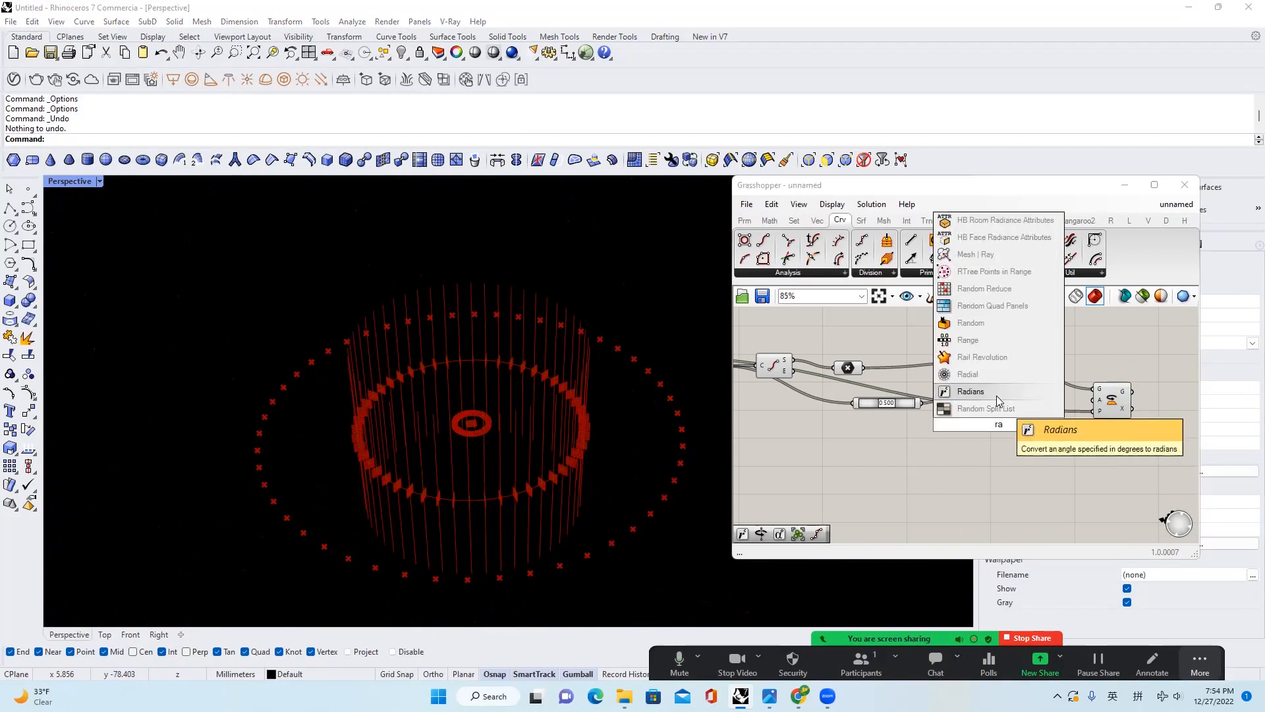
key("Return")
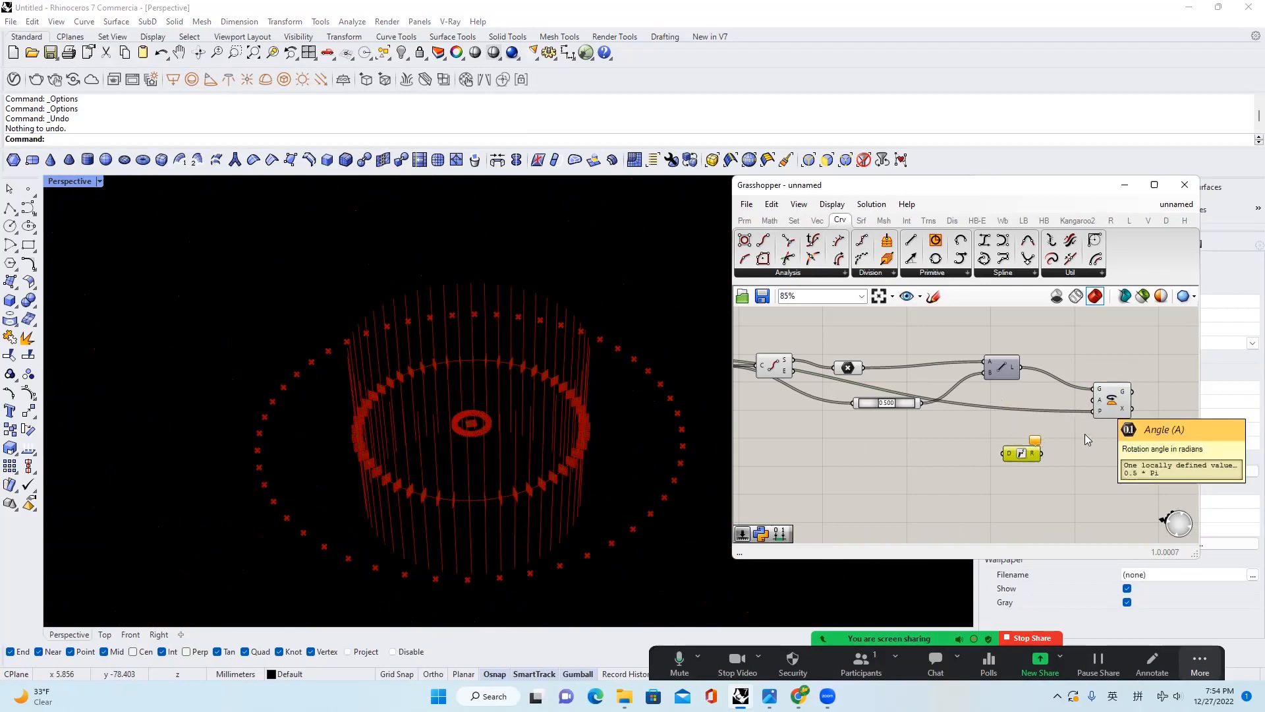
left_click_drag(1040, 454, 1097, 406)
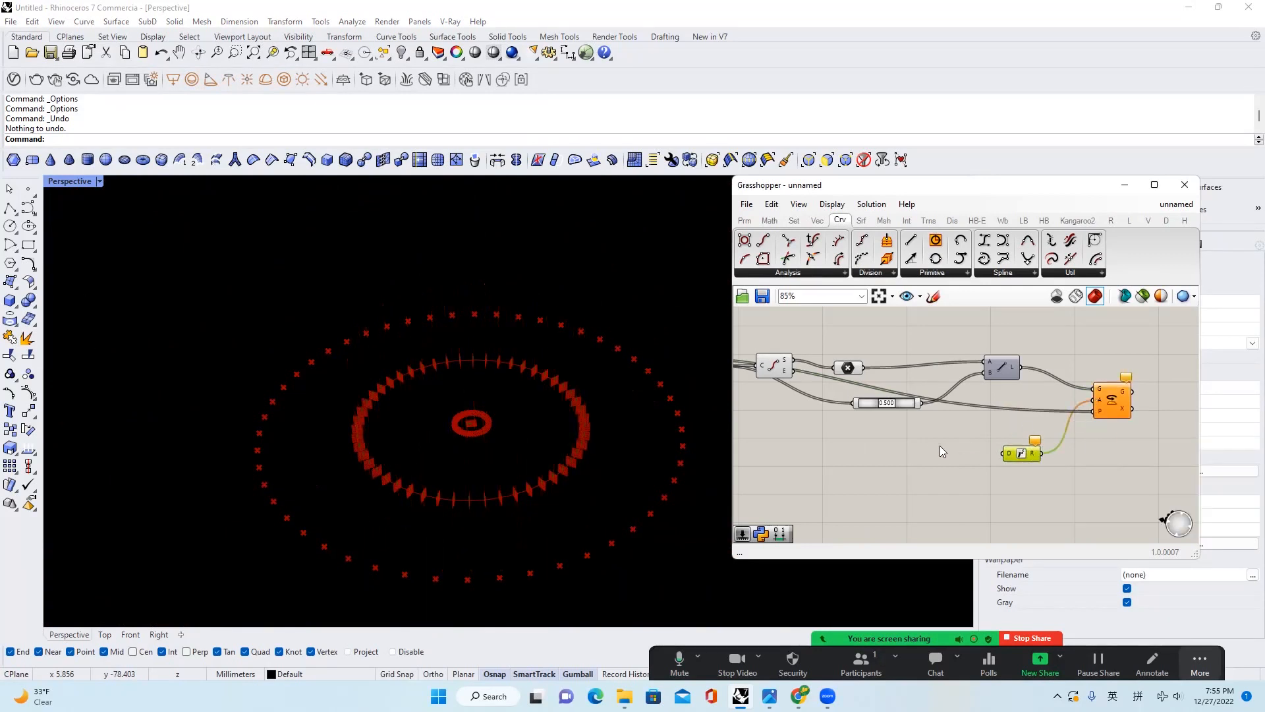
Add a number slider with value 90 and connect it to the Radians component's degrees input
double_click(890, 453)
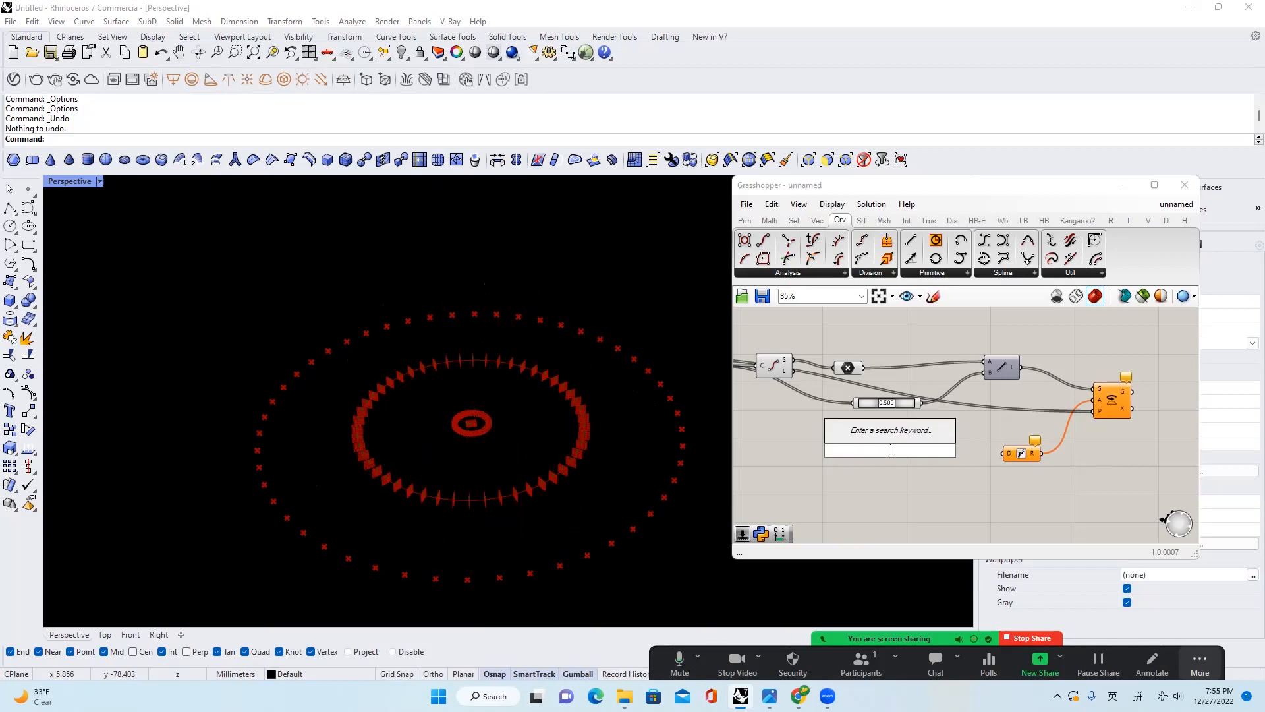
type("9")
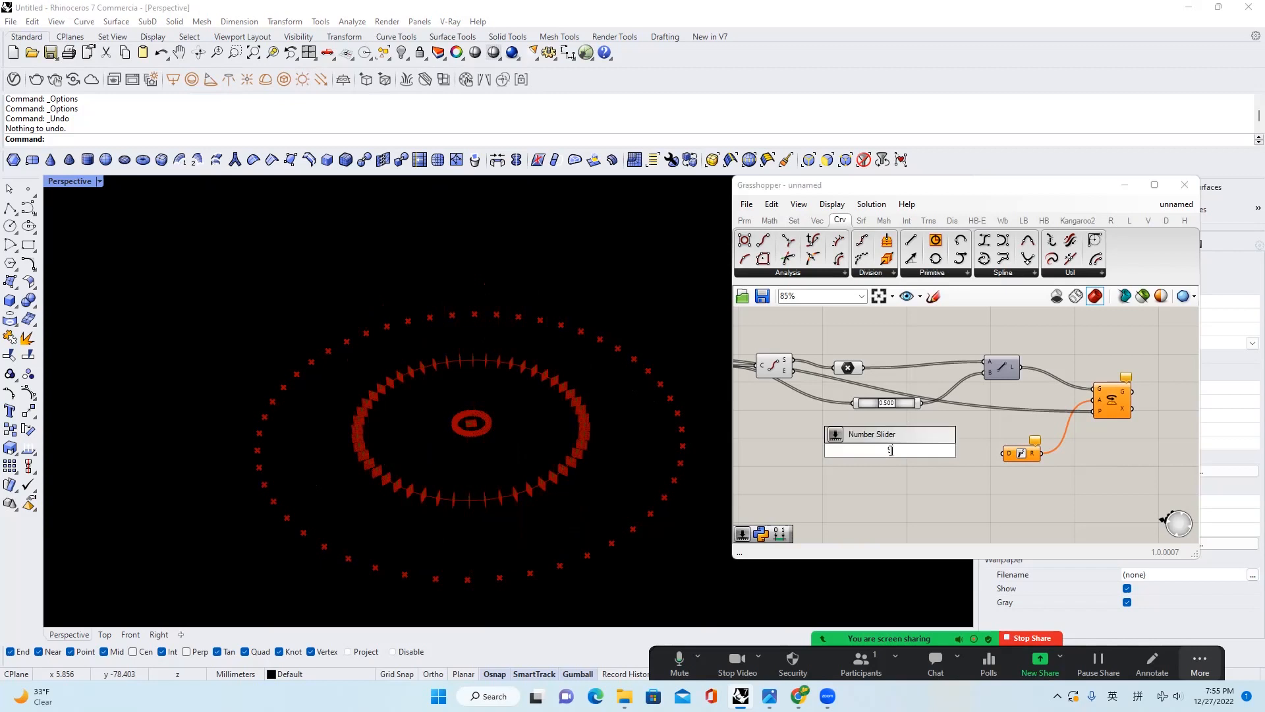
type("0")
key("Return")
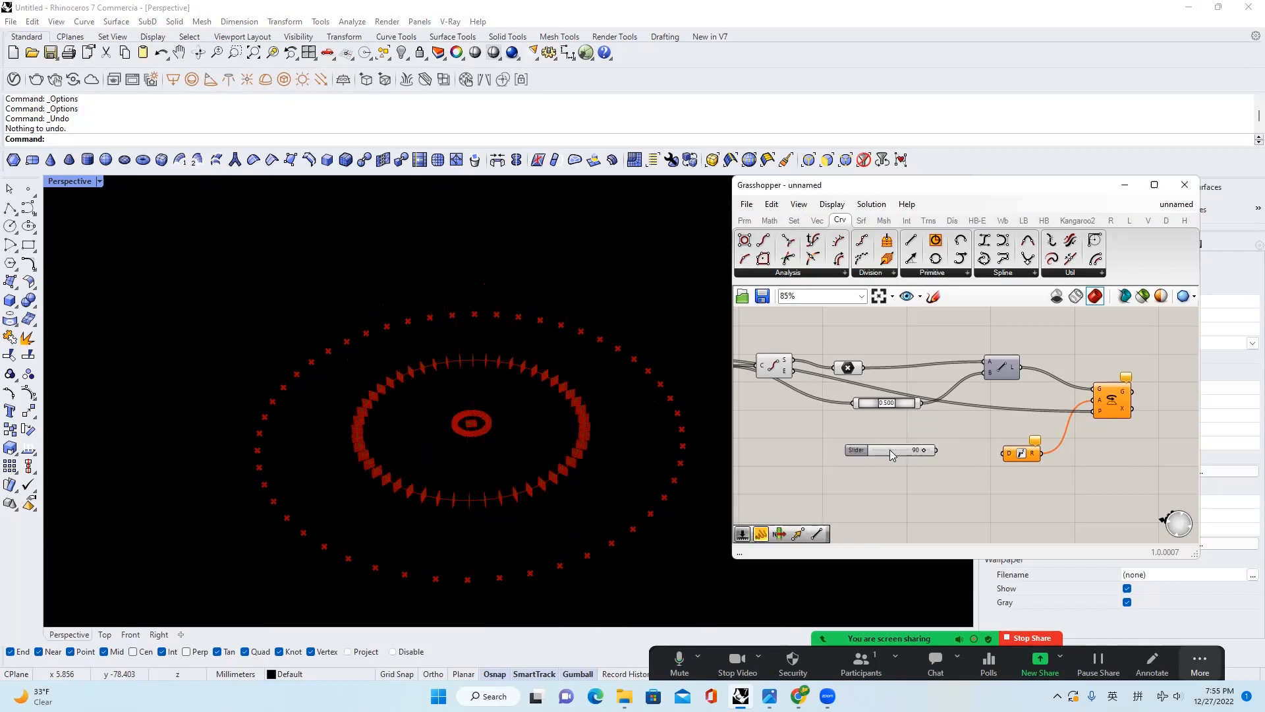
left_click_drag(1000, 455, 999, 453)
scroll(940, 448, "up", 1)
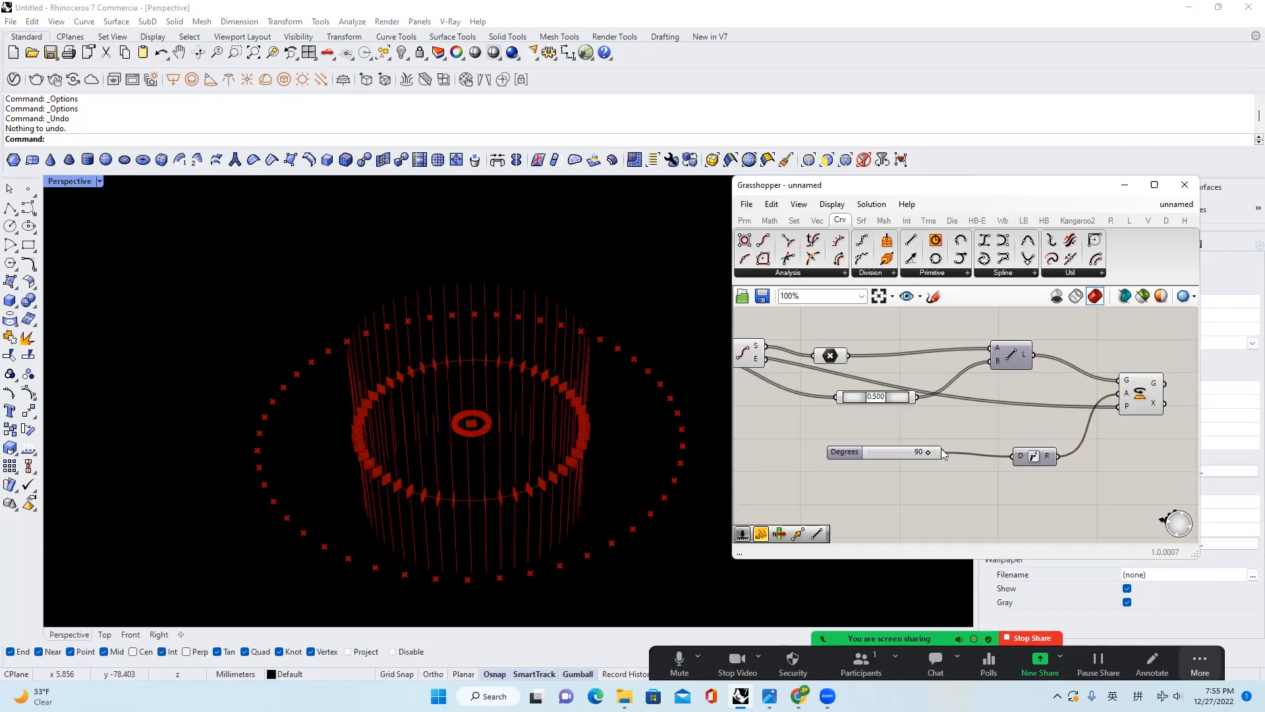
Set the Degrees slider to 0 and raise its maximum so it allows more than 1000 degrees
left_click_drag(925, 453, 863, 460)
left_click(868, 449)
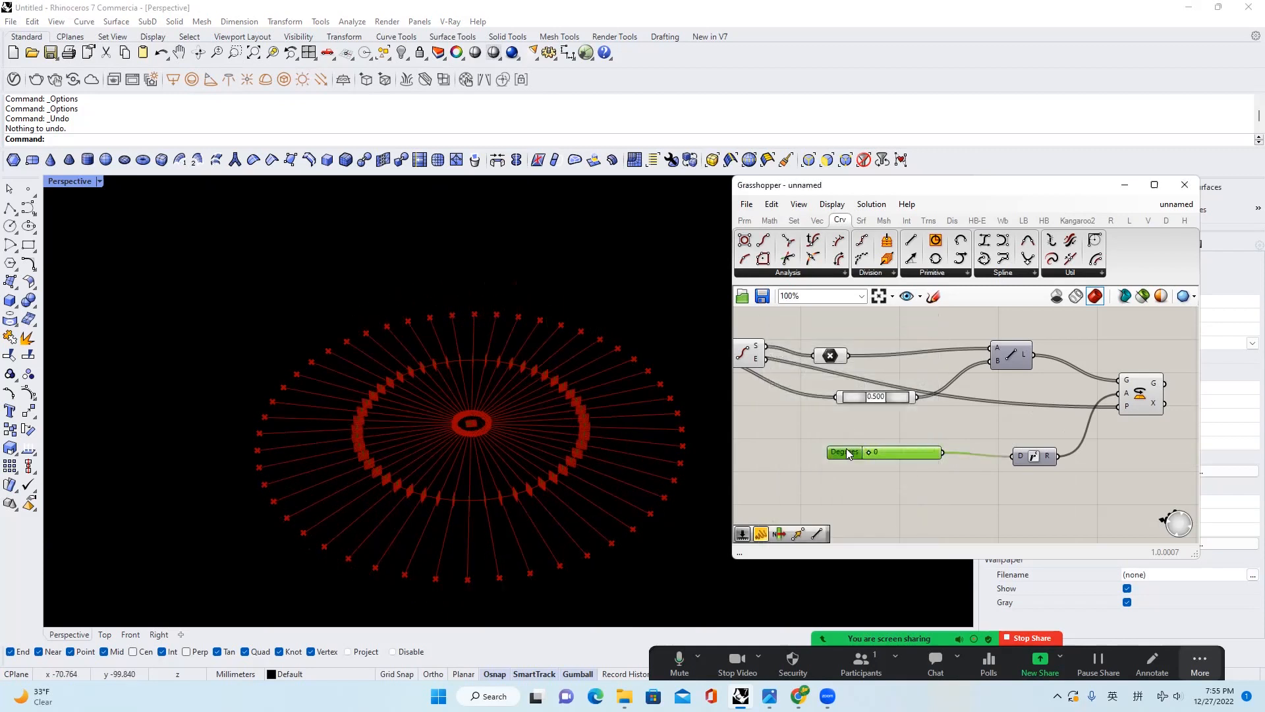
double_click(848, 453)
double_click(859, 484)
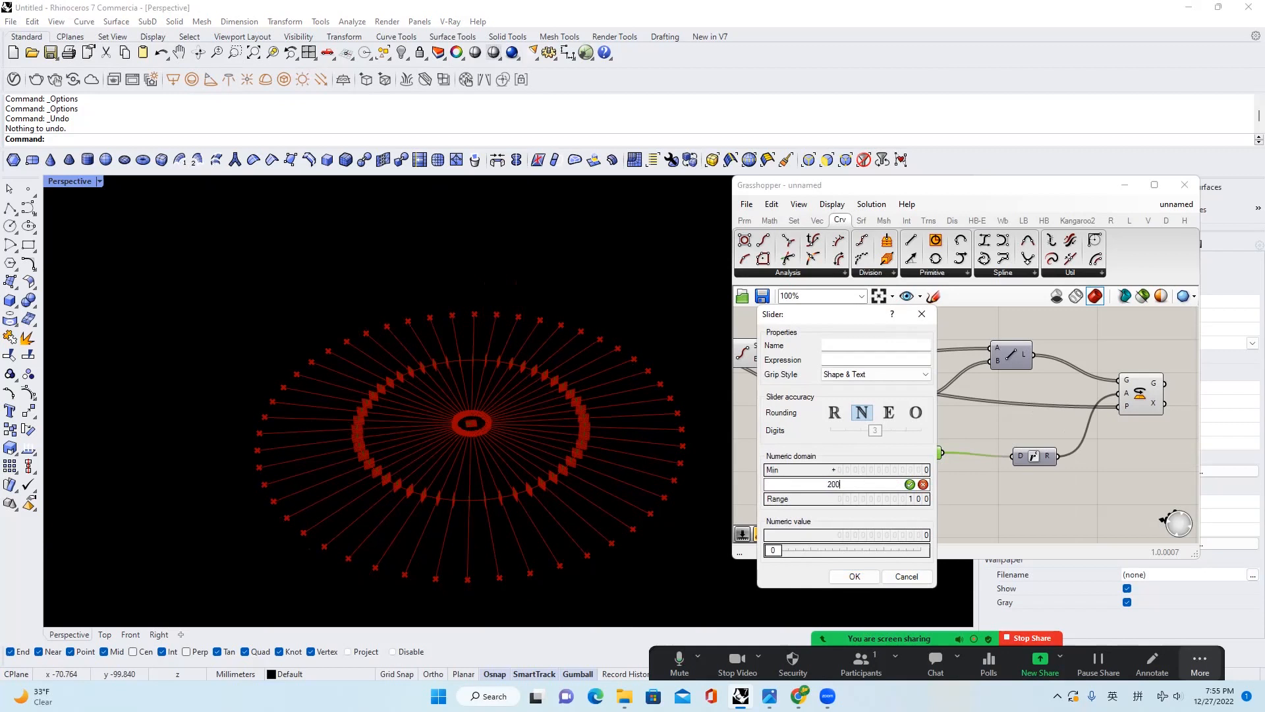
left_click(854, 575)
Set the rotation angle to about 1007 degrees and examine the tilted lines around the base circle
scroll(873, 463, "up", 3)
left_click_drag(866, 446, 899, 449)
right_click_drag(508, 376, 497, 478)
scroll(479, 342, "down", 5)
right_click_drag(480, 341, 489, 425)
scroll(489, 424, "up", 4)
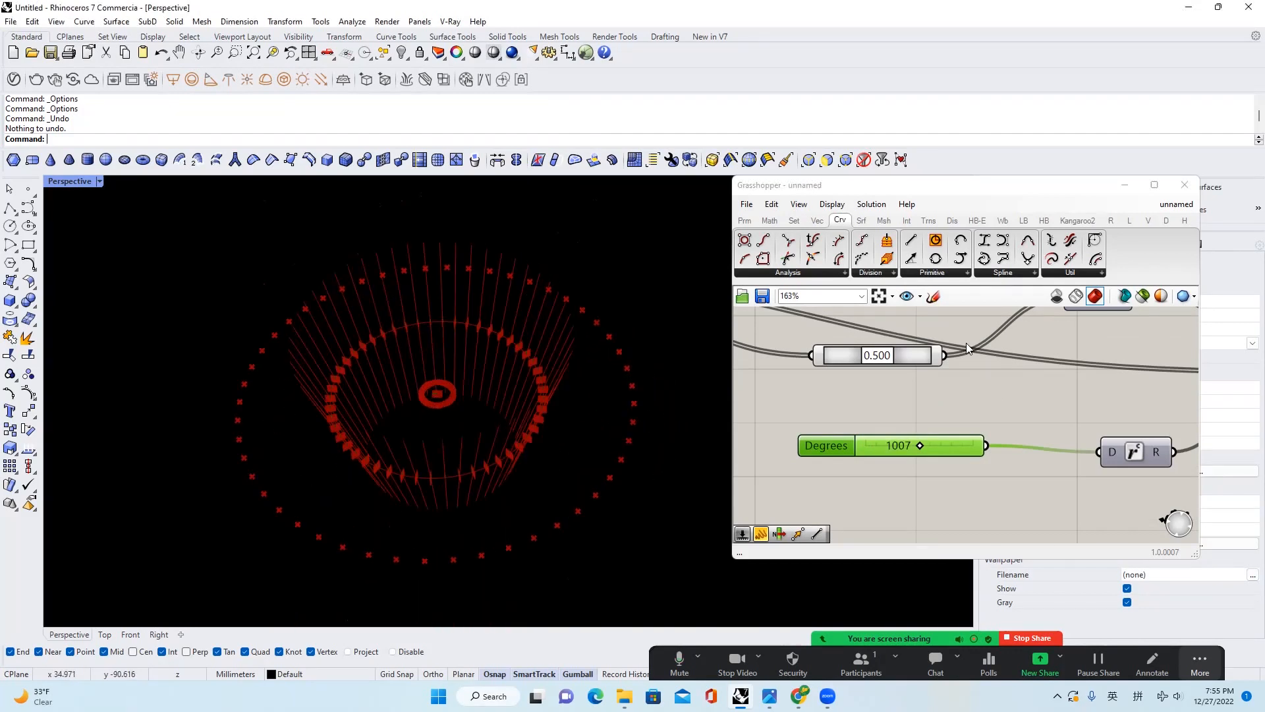
Try a rotation angle of 1265 degrees, examine the lines closely, and return the angle to 0
left_click_drag(921, 446, 941, 459)
scroll(546, 429, "up", 3)
scroll(546, 429, "up", 7)
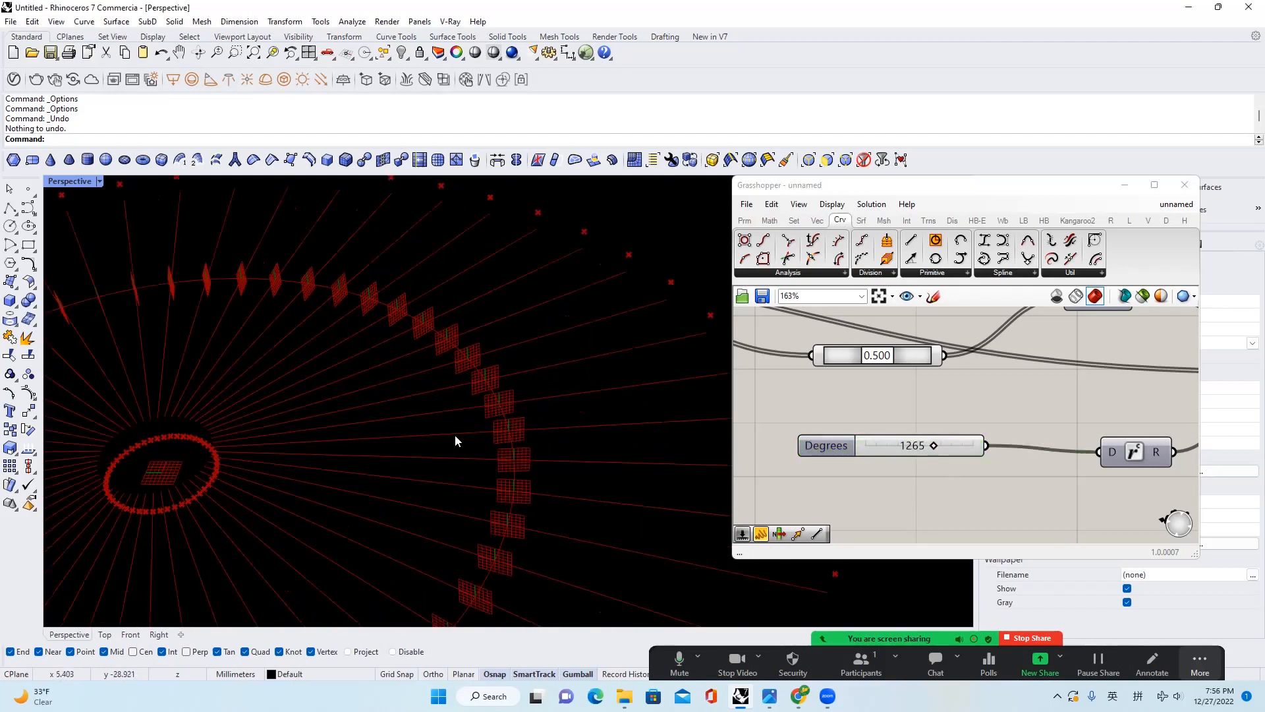
scroll(531, 430, "down", 7)
right_click_drag(544, 429, 557, 380)
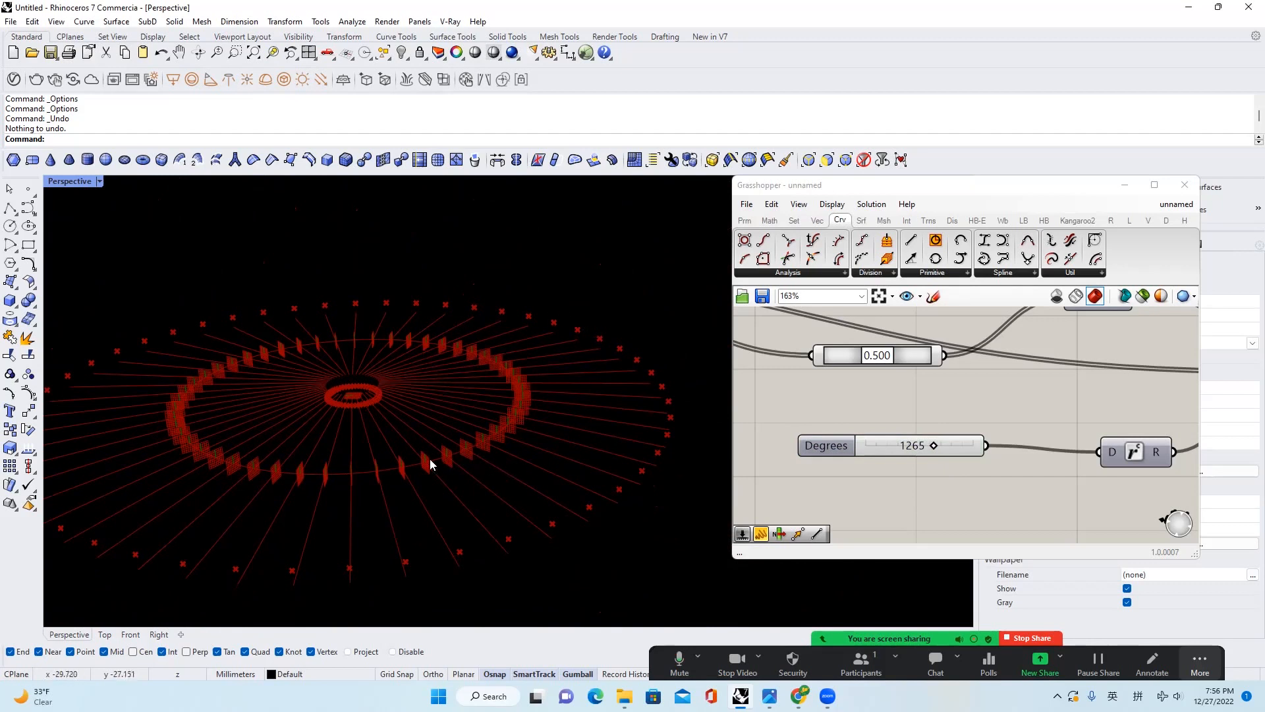
right_click_drag(483, 438, 495, 400)
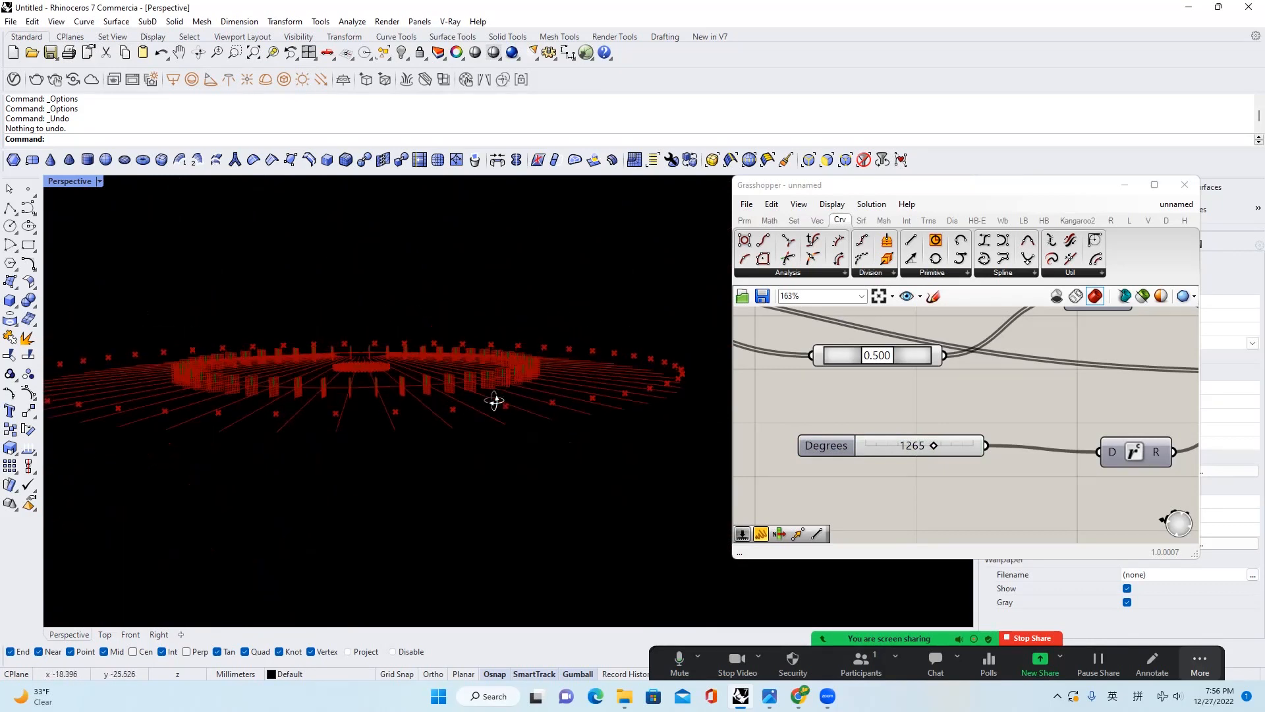
left_click_drag(935, 444, 757, 465)
right_click_drag(506, 410, 686, 70)
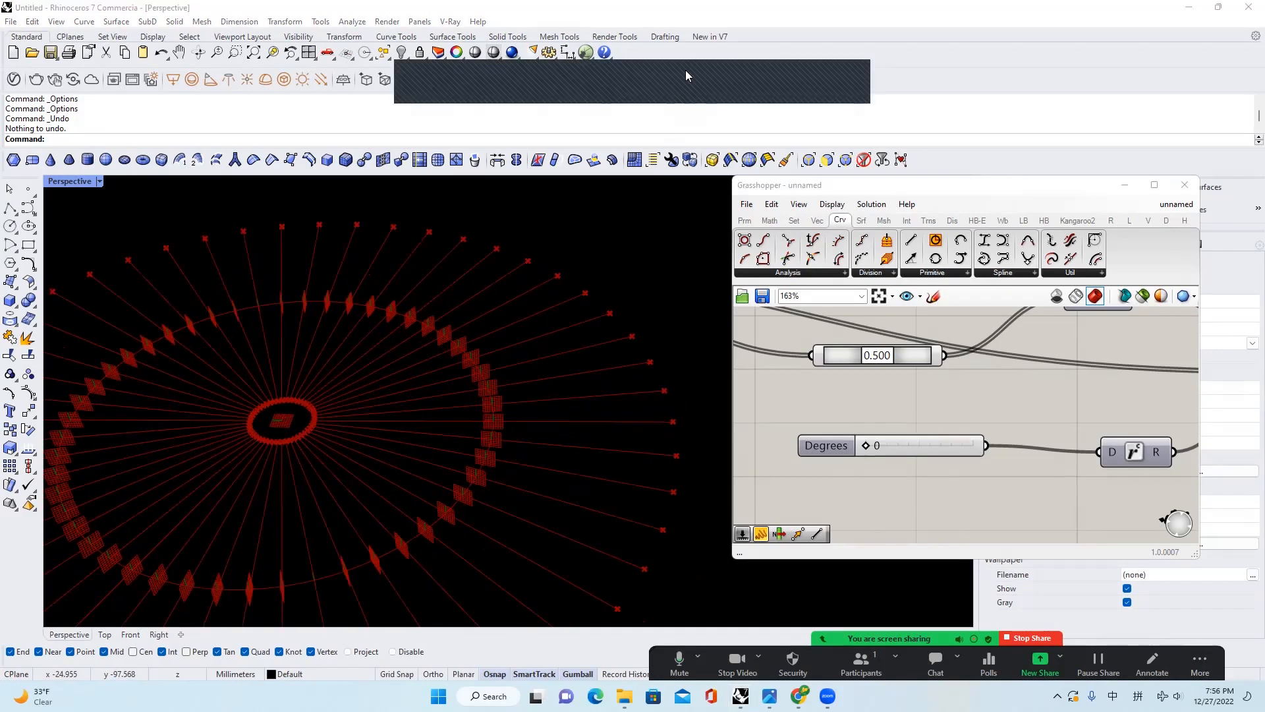
left_click(685, 70)
mouse_move(619, 331)
left_mouse_down()
mouse_move(627, 324)
mouse_move(428, 392)
left_mouse_up()
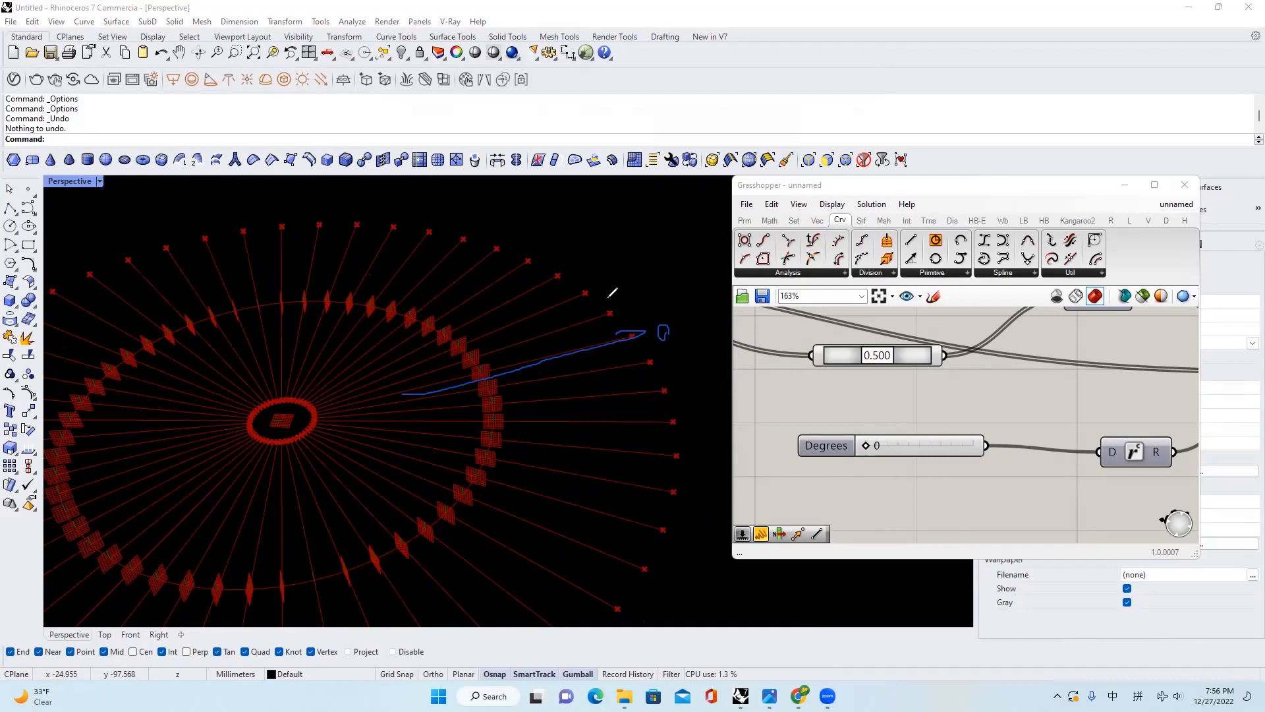
left_click_drag(605, 277, 620, 292)
left_click_drag(612, 279, 610, 301)
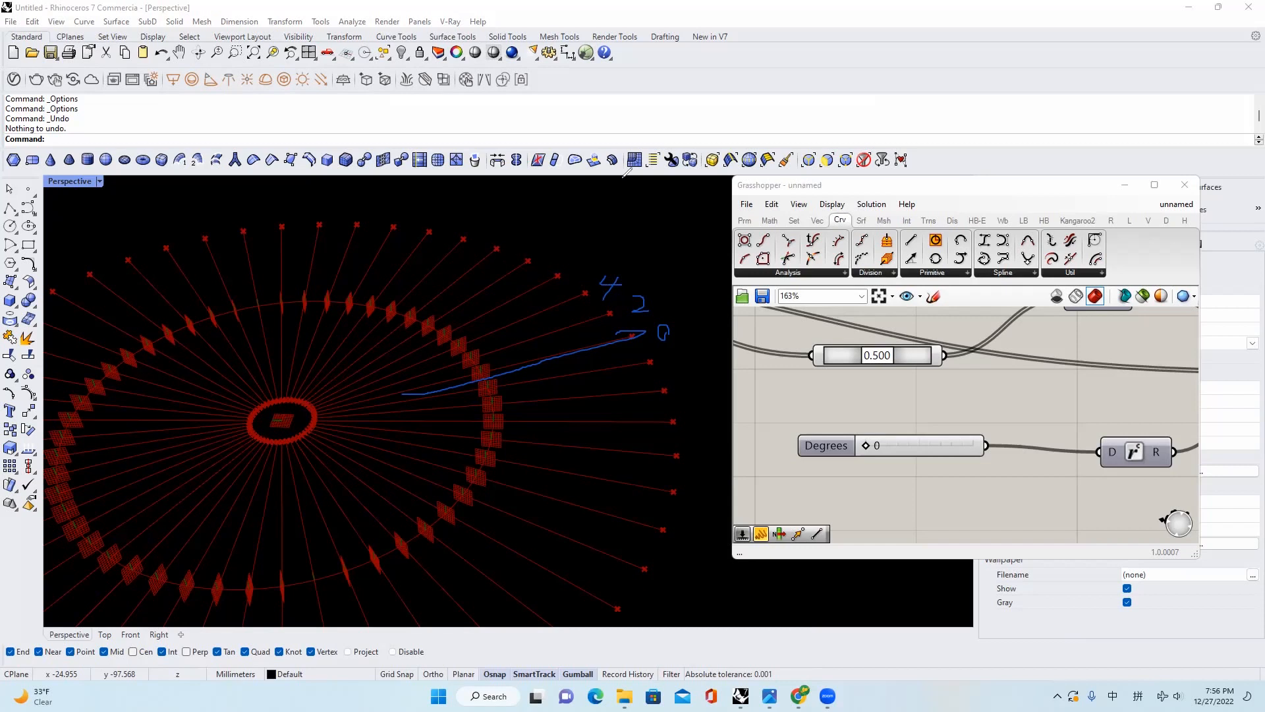
left_click(865, 72)
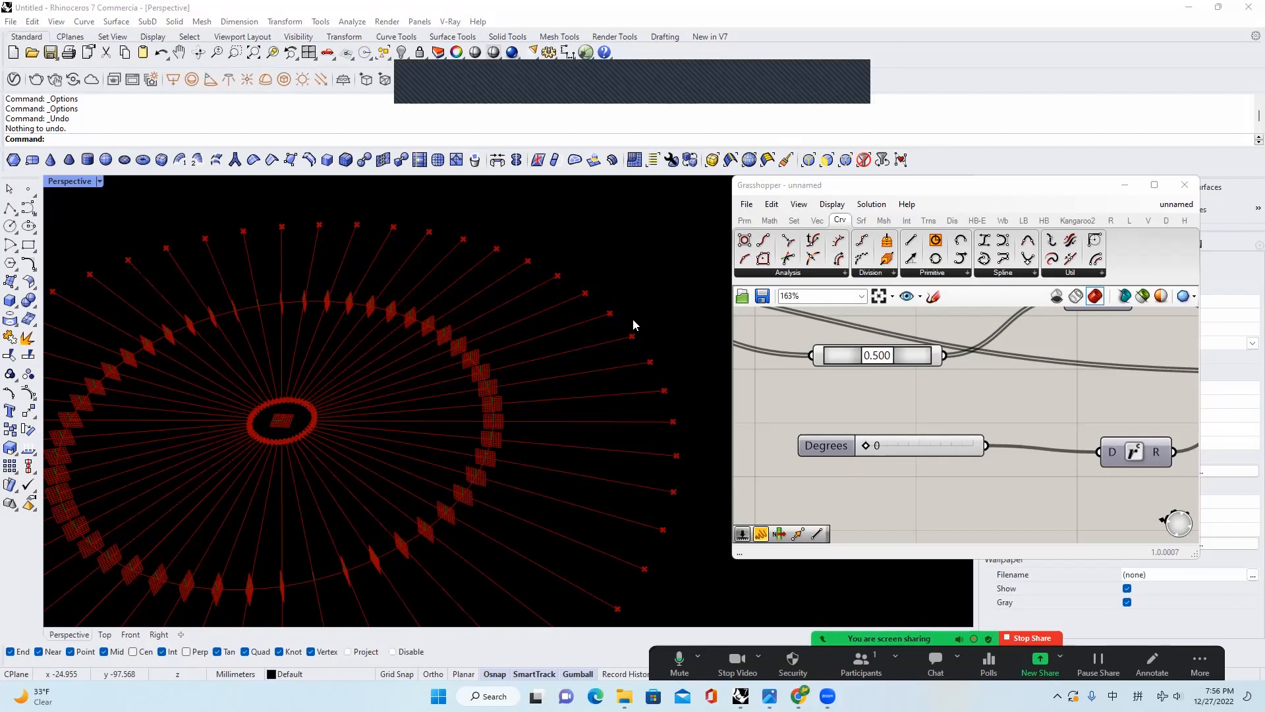
Add a Series component to the canvas below the Radians component
scroll(633, 318, "down", 8)
scroll(905, 441, "down", 5)
right_click(1055, 423)
scroll(974, 425, "up", 3)
scroll(969, 461, "up", 4)
double_click(973, 473)
type("se")
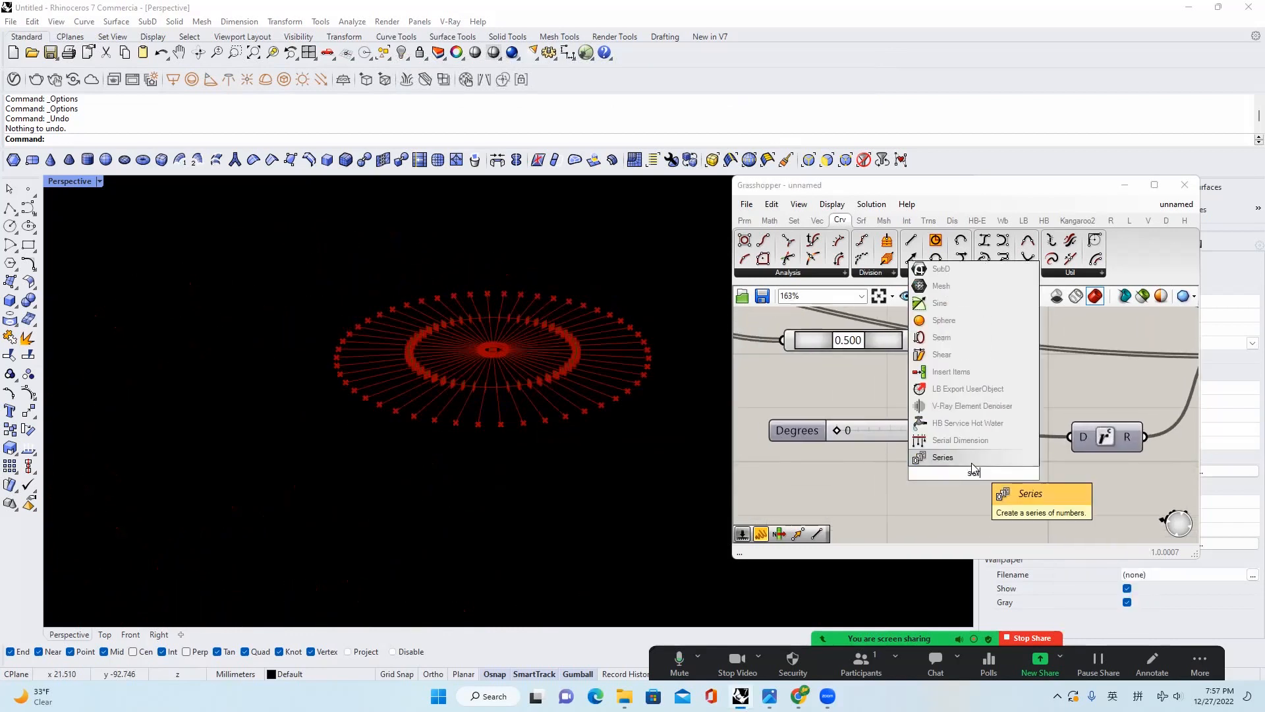
left_click(972, 464)
Connect the existing Count slider of 50 to the Series component's count input
scroll(1008, 491, "down", 5)
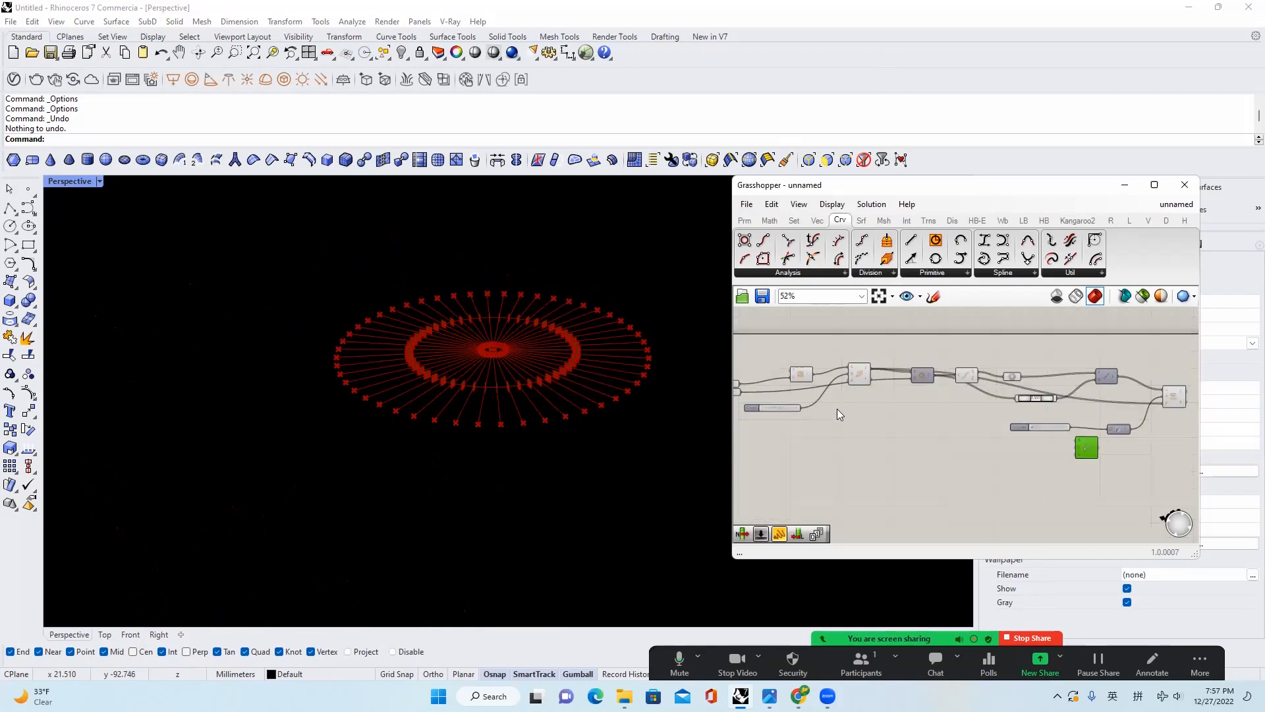
scroll(837, 409, "up", 5)
left_click(1041, 371)
left_click(1065, 406)
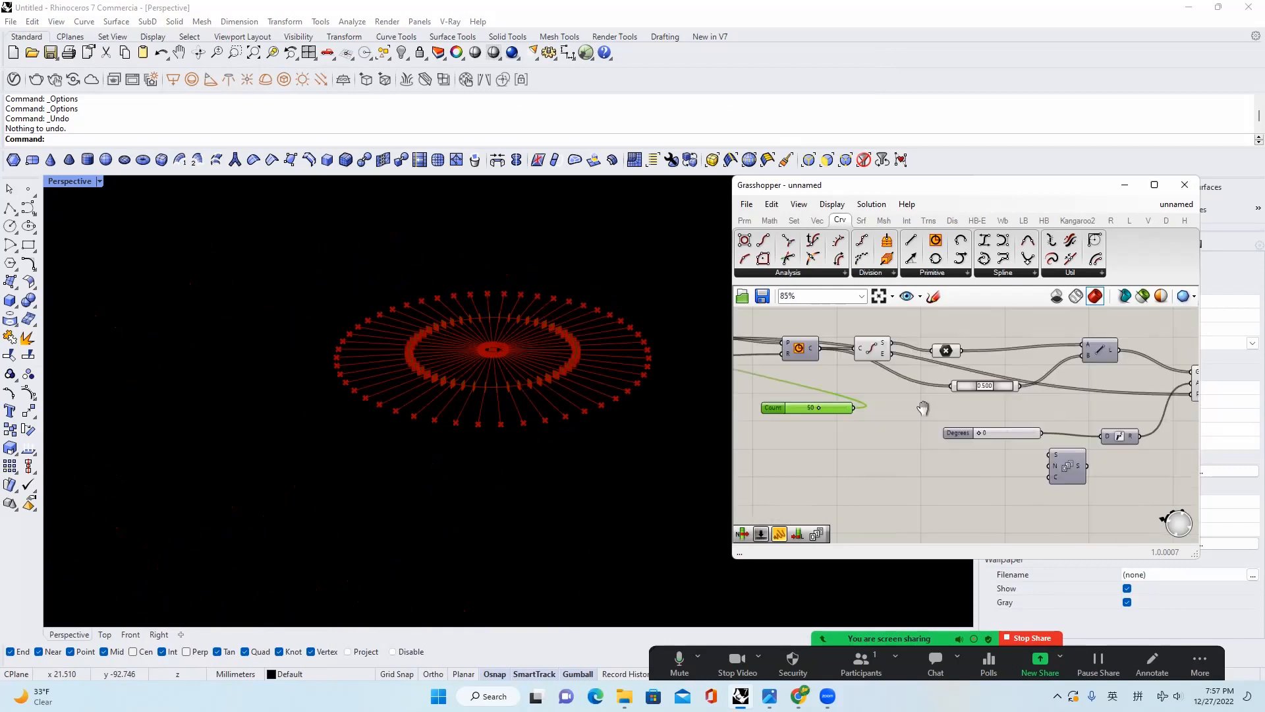
right_click_drag(923, 407, 958, 402)
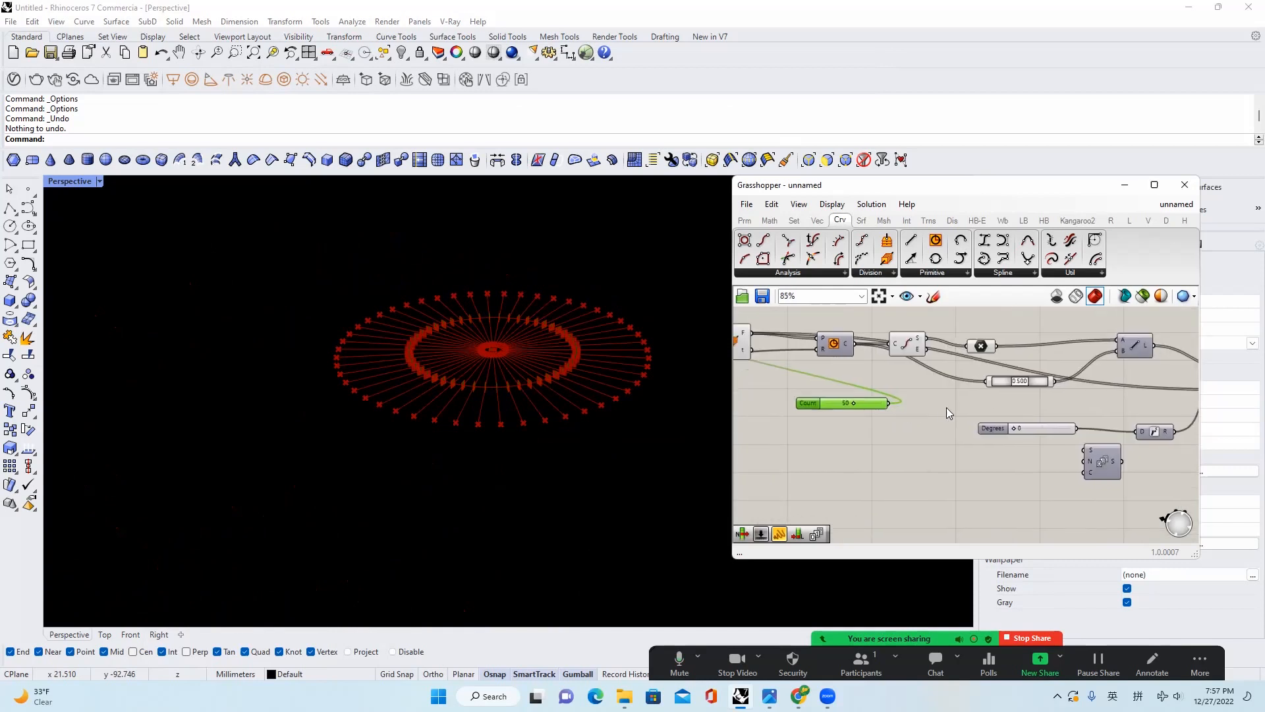
scroll(1074, 442, "up", 1)
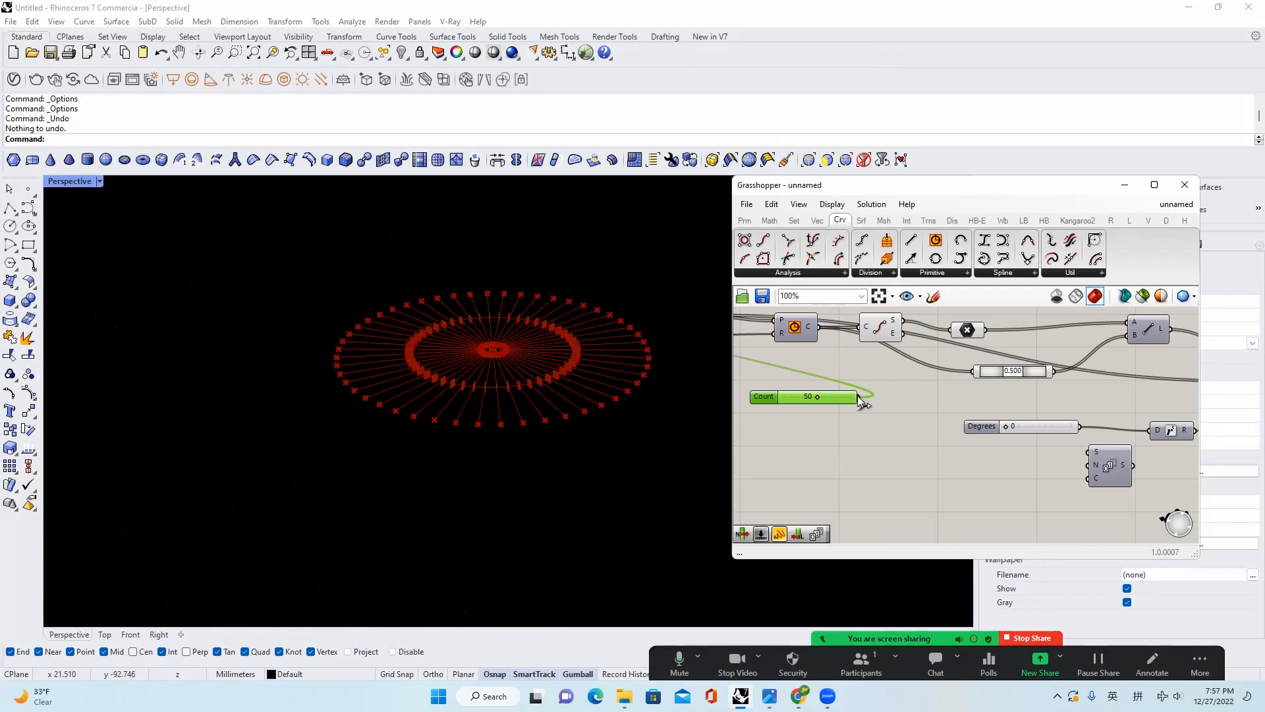
left_click_drag(858, 397, 1088, 477)
right_click_drag(1135, 475, 1028, 472)
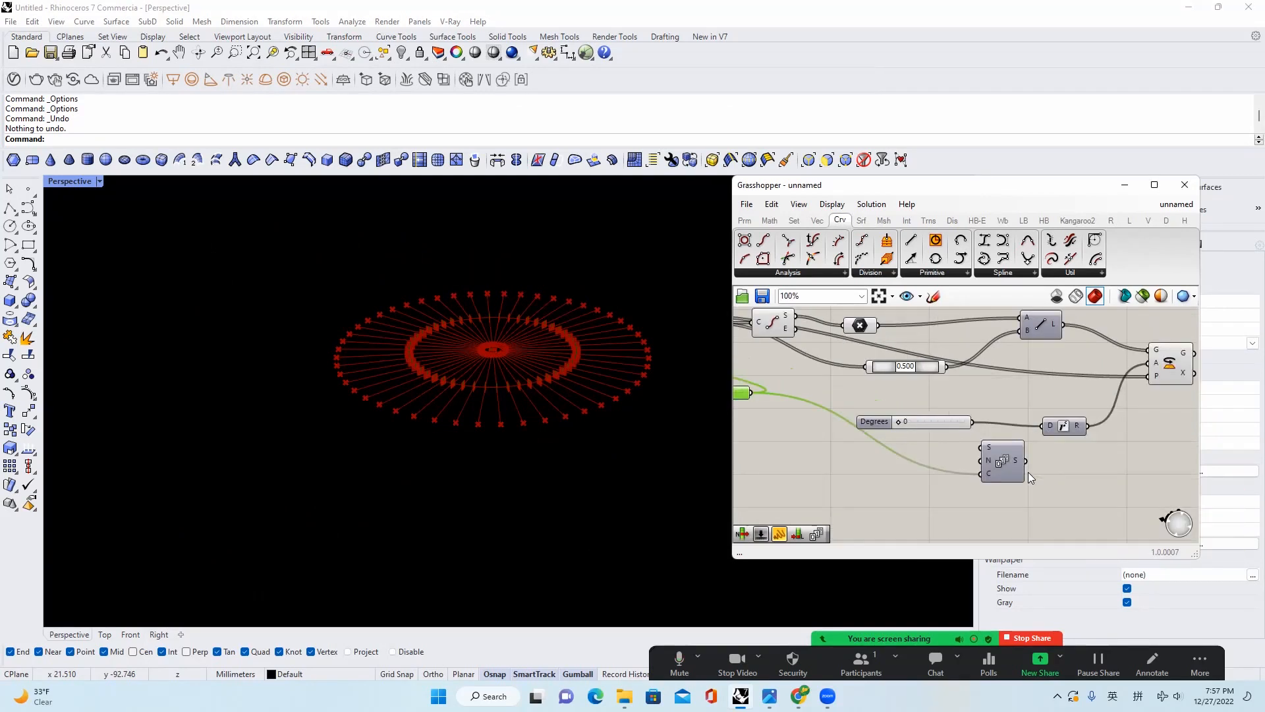
Replace the slider feeding the Radians component with the Series output and inspect the progressively rotated lines
scroll(1027, 472, "up", 2)
left_click_drag(996, 458, 1048, 405)
right_click_drag(646, 375, 544, 284)
right_click_drag(544, 284, 497, 339)
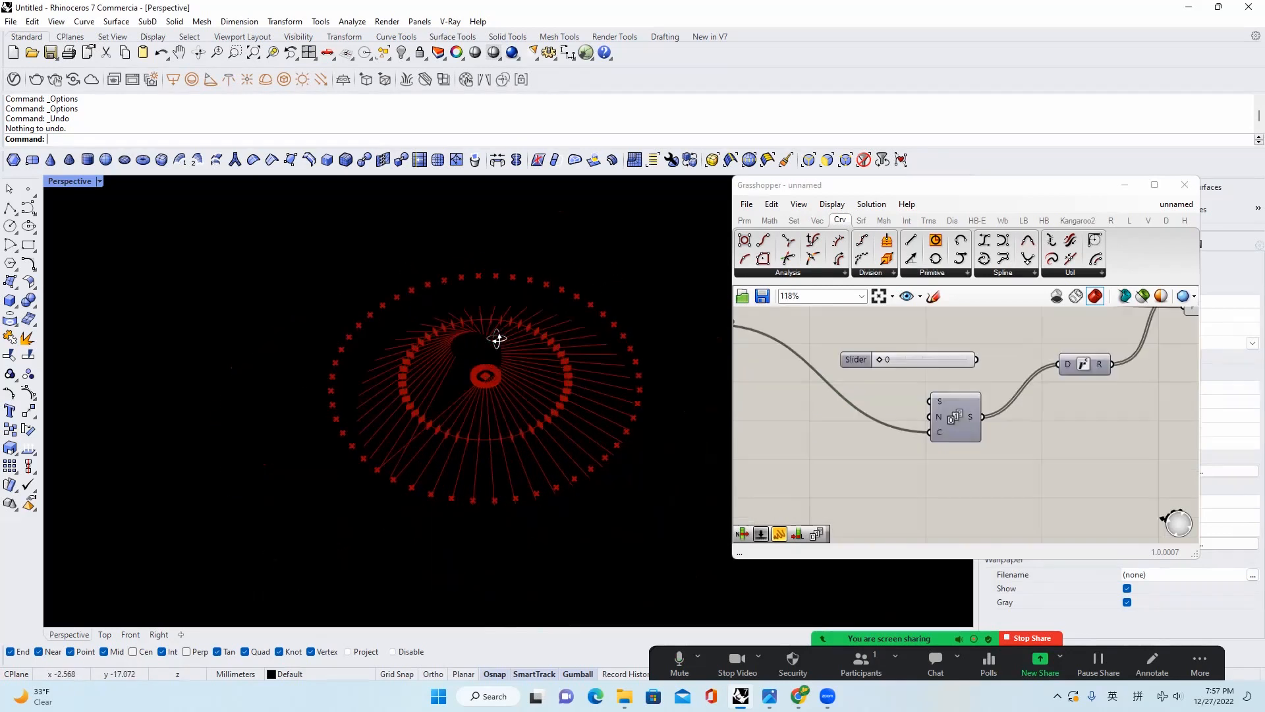
scroll(461, 379, "up", 4)
right_click_drag(462, 379, 481, 358)
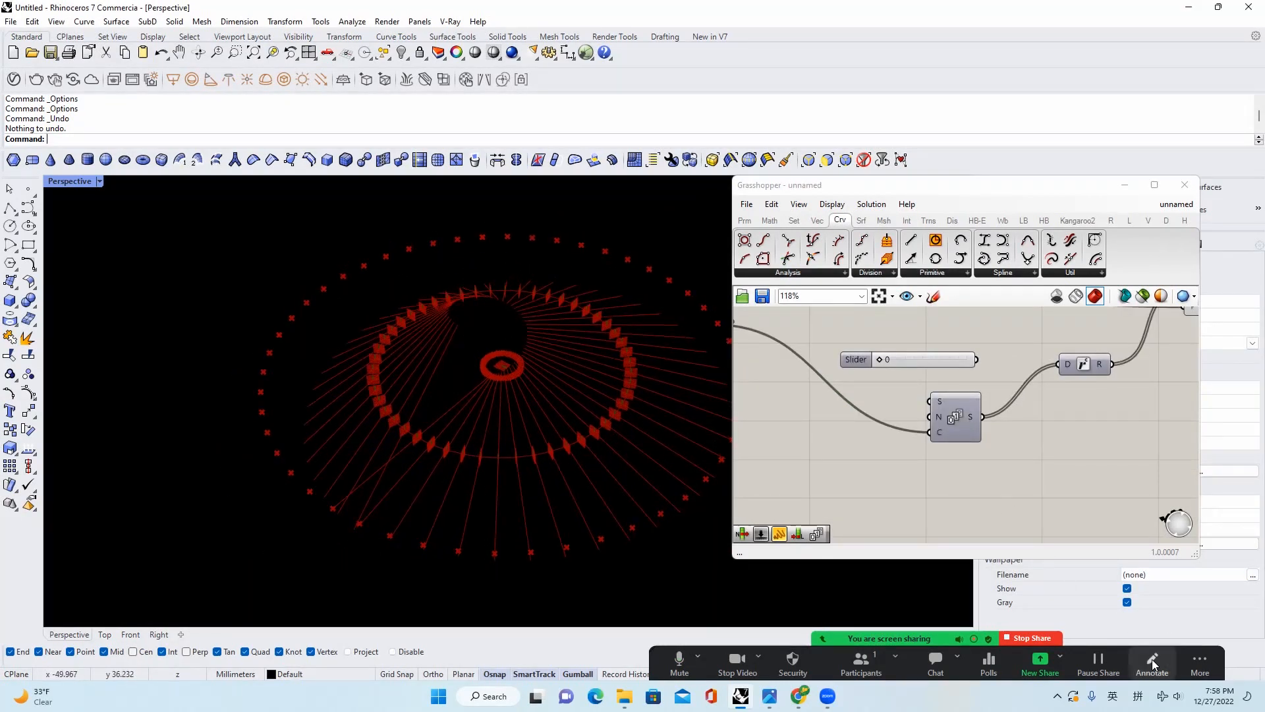
mouse_move(459, 328)
left_mouse_down()
mouse_move(363, 520)
mouse_move(465, 393)
mouse_move(508, 365)
left_mouse_up()
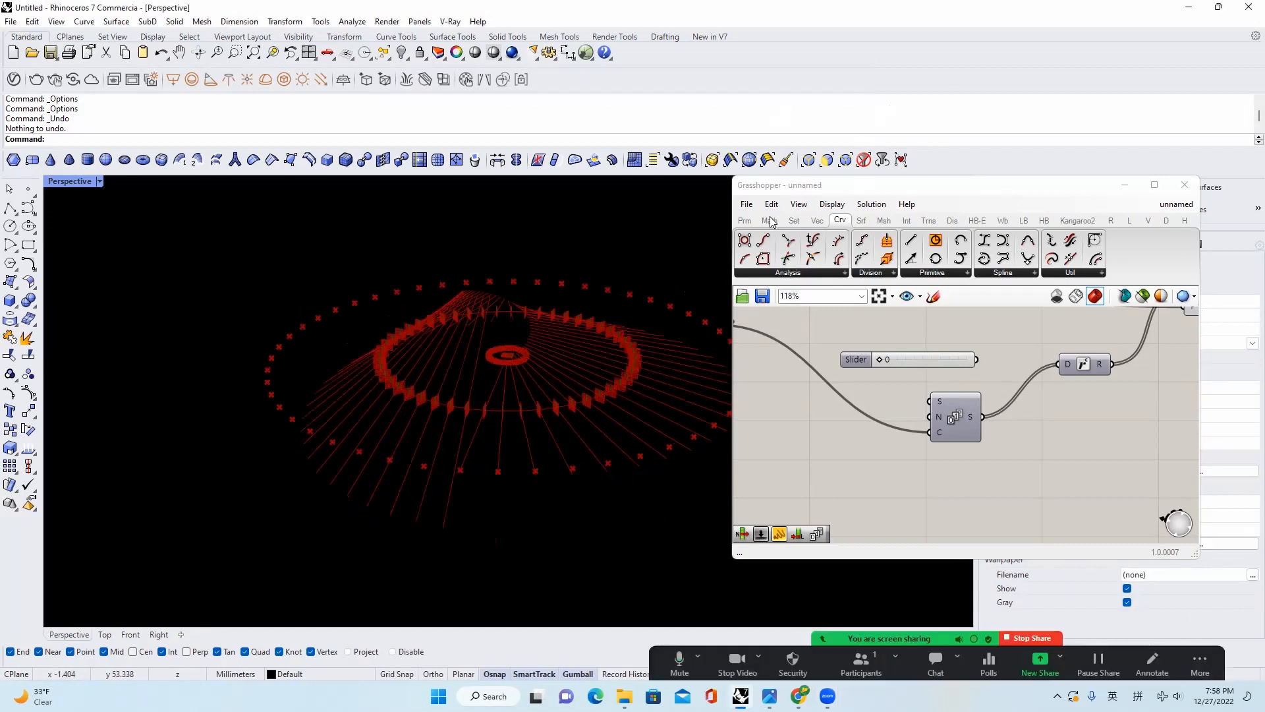
Add a Panel connected to the Series output and scroll through its list of angle values
left_click(745, 220)
left_click_drag(916, 259, 1068, 452)
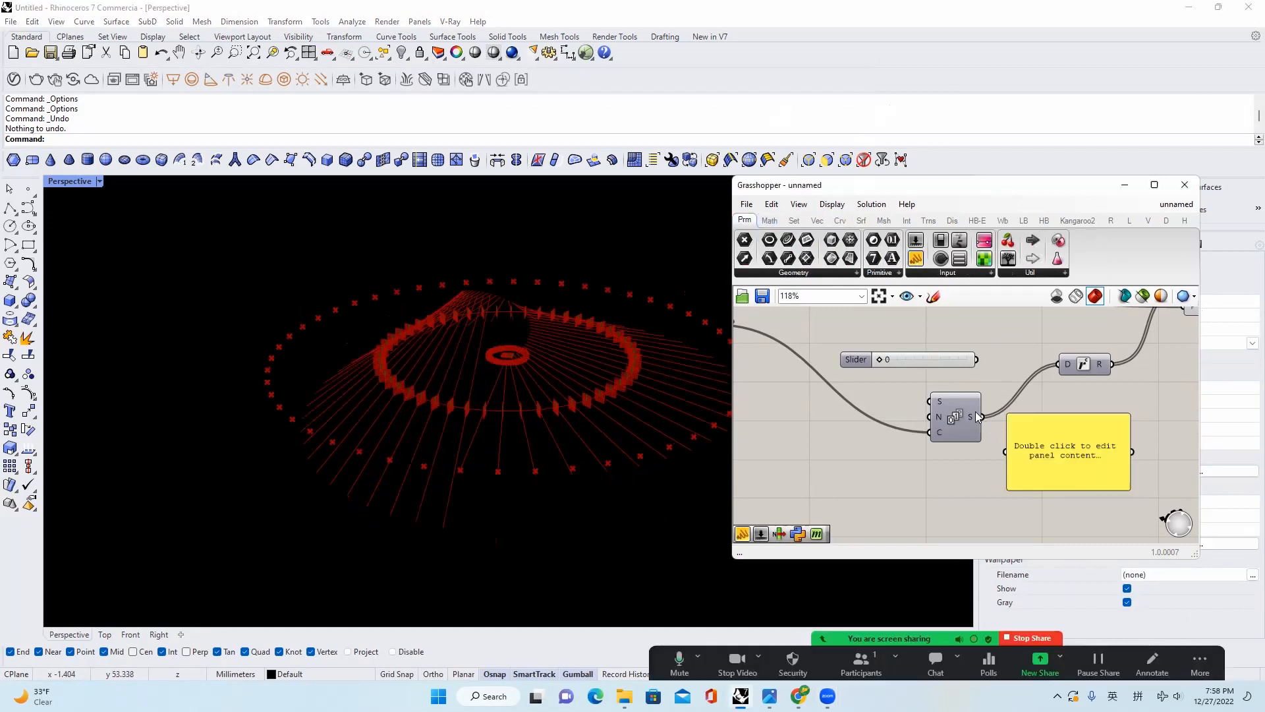
left_click_drag(982, 417, 1004, 447)
right_click_drag(1067, 489, 1036, 443)
left_click_drag(1037, 440, 1037, 497)
left_click_drag(1096, 379, 1099, 489)
scroll(1008, 490, "up", 2)
Examine where the first and last rotated lines meet on the base circle and how their angles differ
right_click_drag(634, 413, 502, 384)
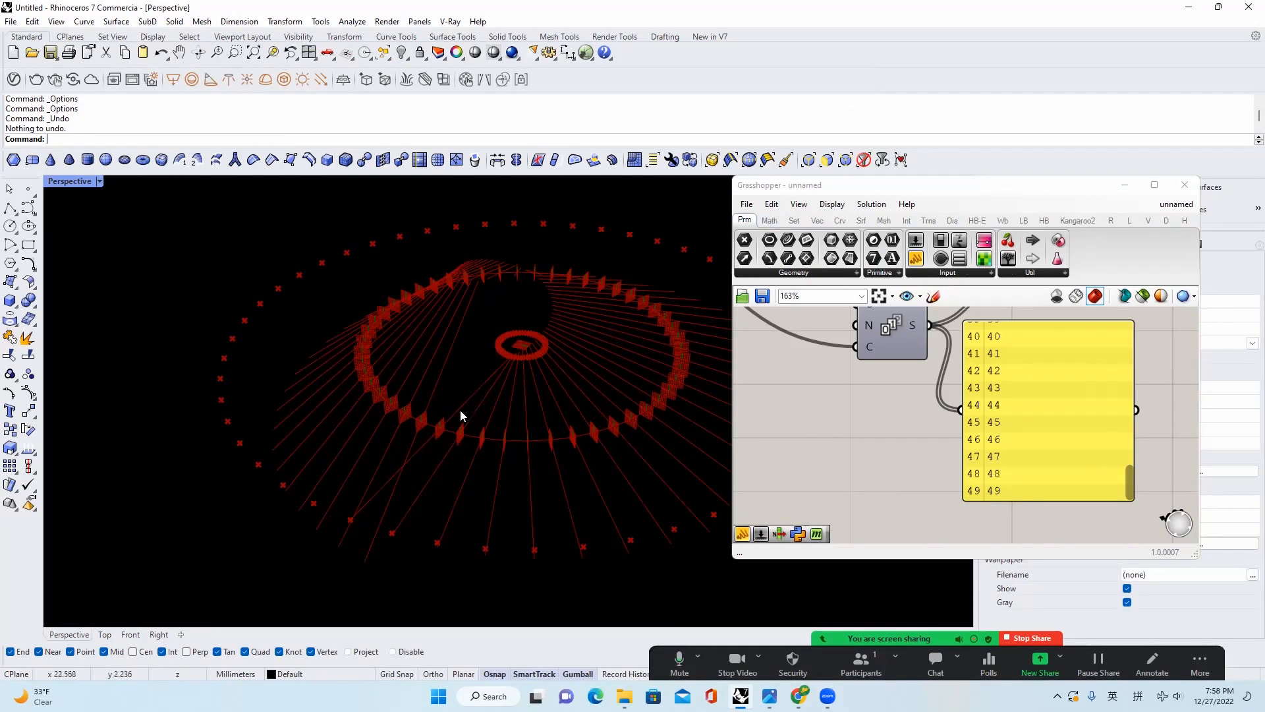
right_click_drag(464, 418, 416, 444)
scroll(461, 412, "up", 10)
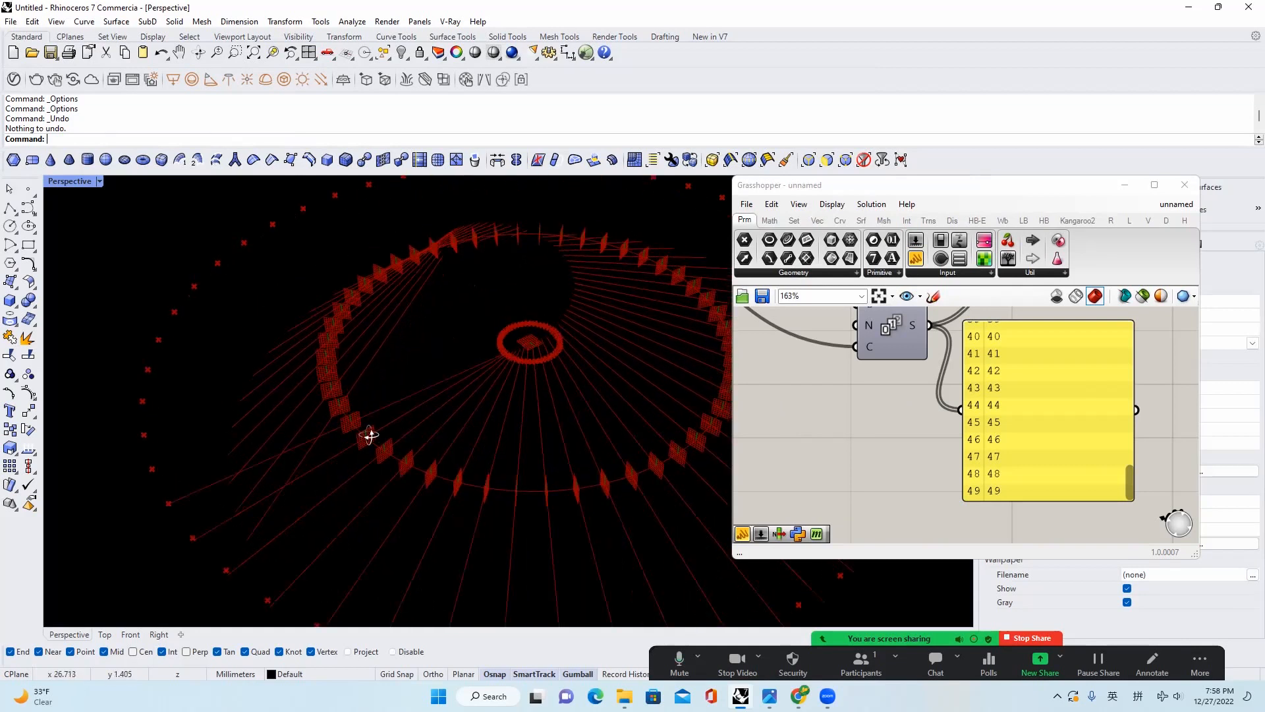
right_click_drag(318, 325, 236, 405)
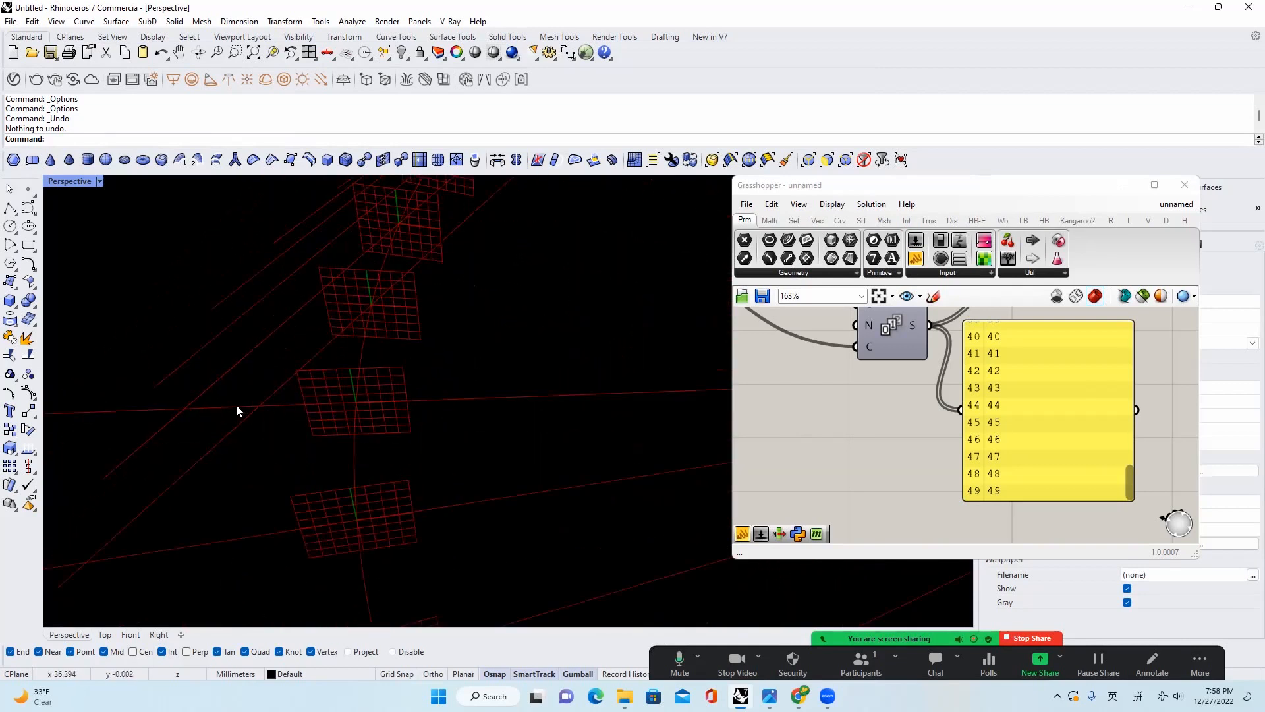
scroll(435, 395, "down", 5)
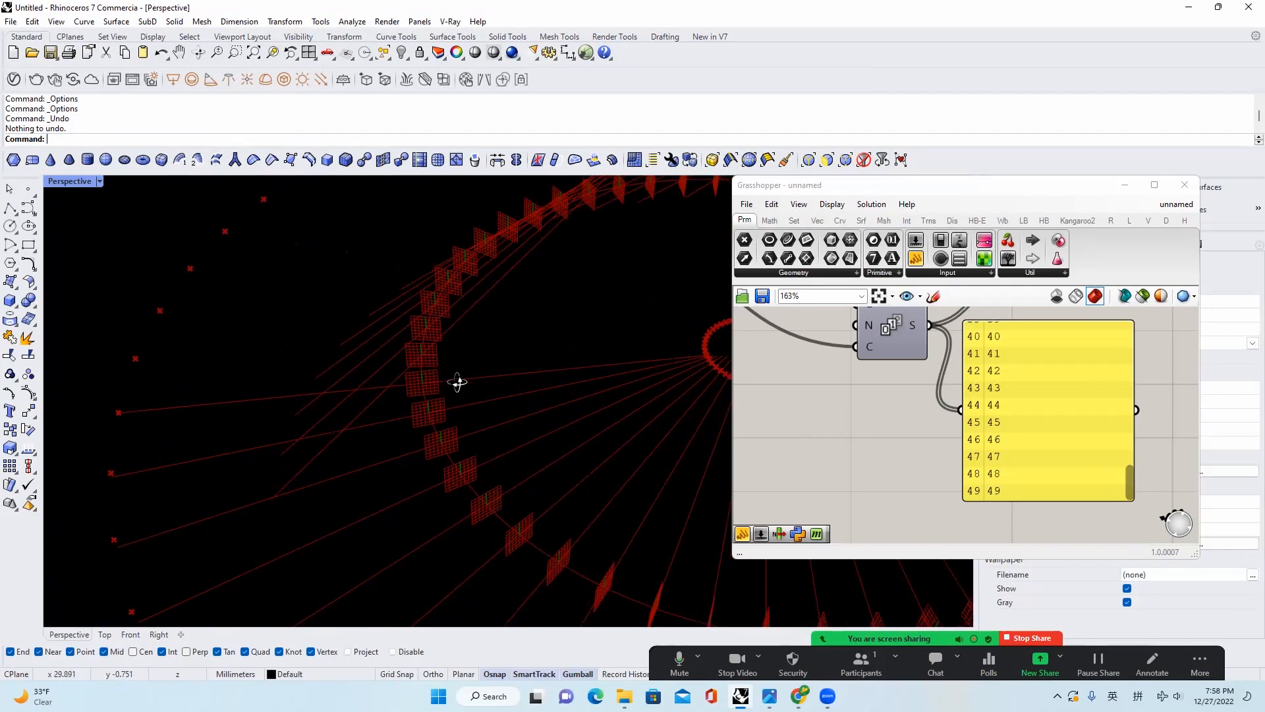
scroll(461, 386, "down", 5)
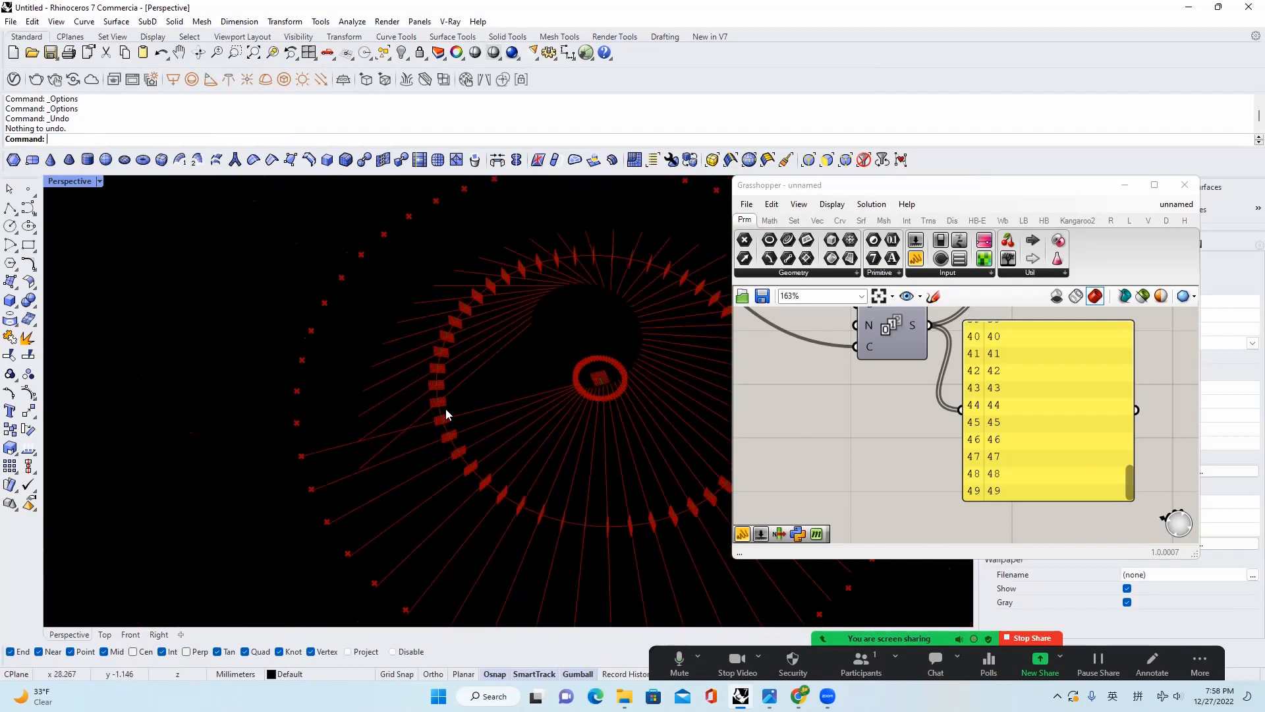
scroll(448, 412, "up", 5)
left_click(1152, 662)
left_click_drag(549, 263, 371, 412)
left_click_drag(237, 421, 556, 385)
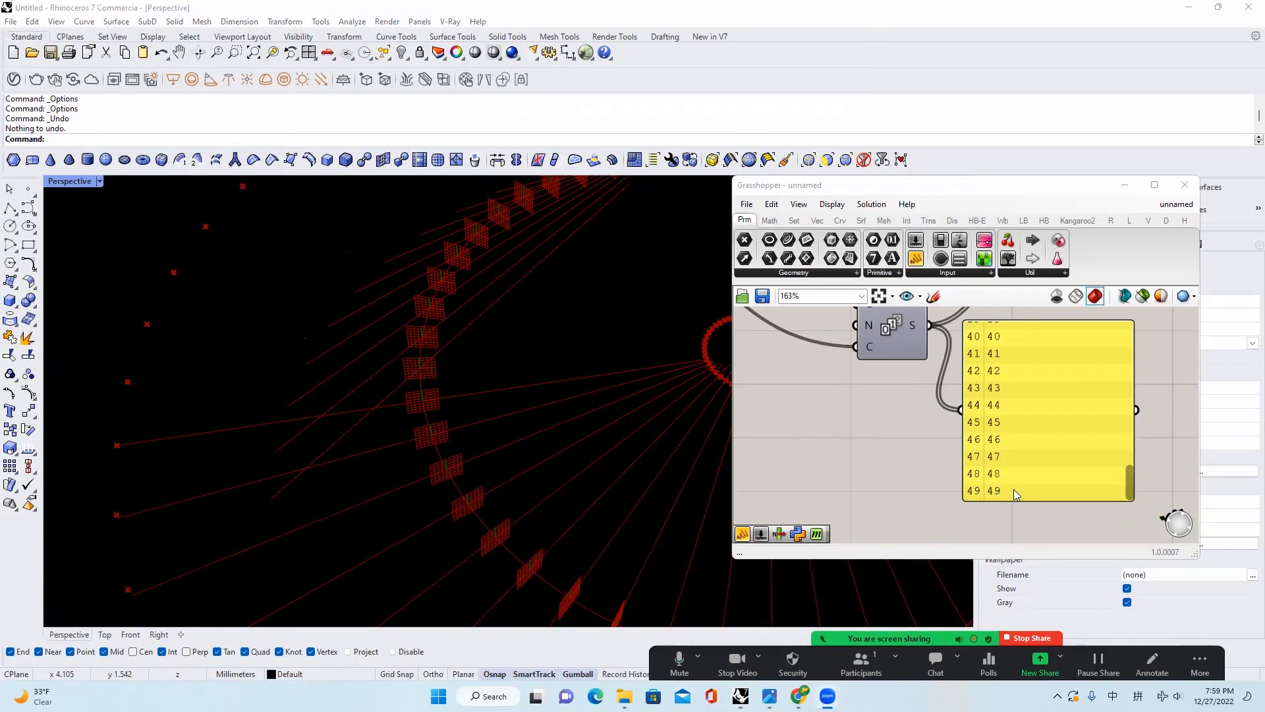
Add a number slider with value 180 beside the Series component
scroll(986, 431, "down", 3)
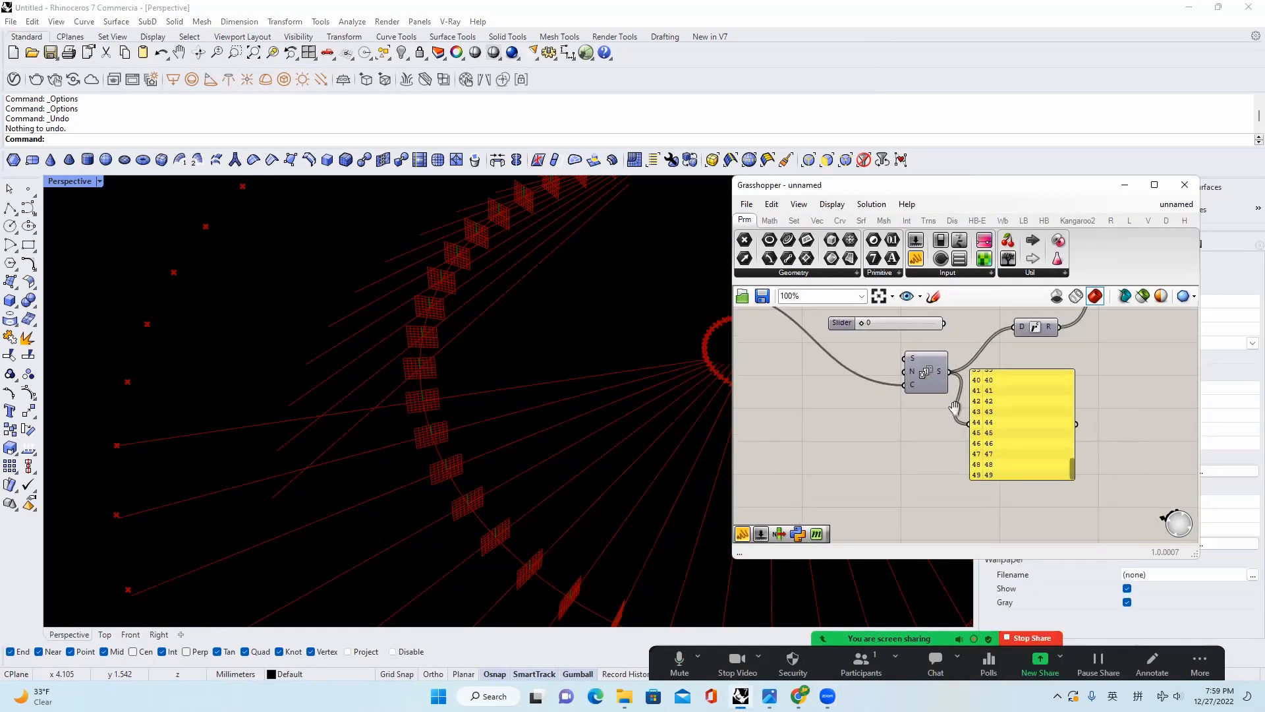
scroll(809, 439, "up", 1)
double_click(810, 439)
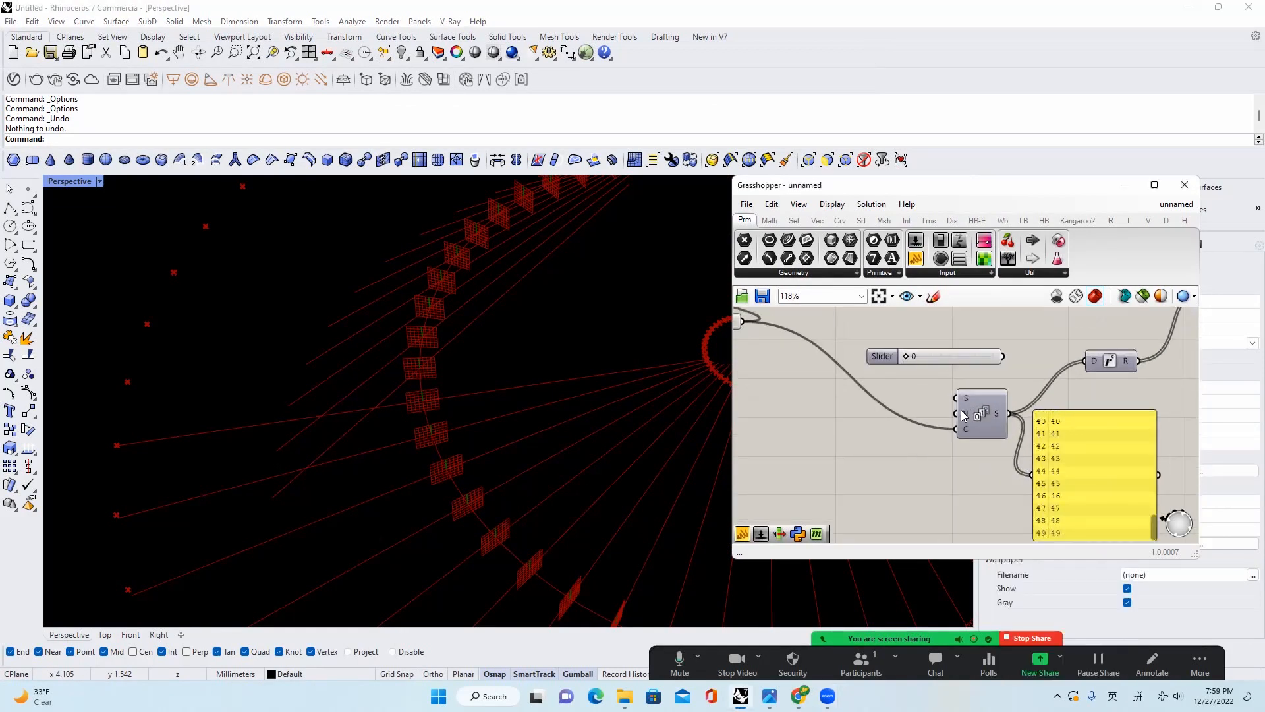
right_click_drag(845, 446, 886, 426)
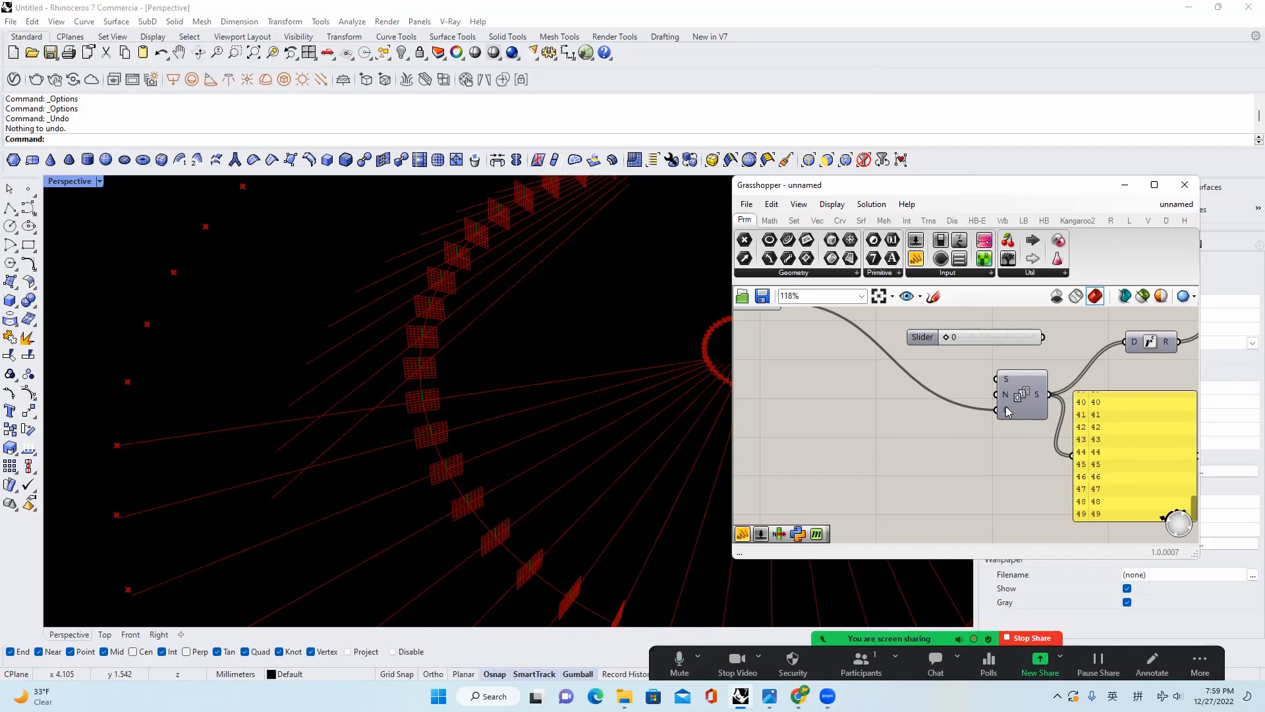
double_click(857, 444)
type("180")
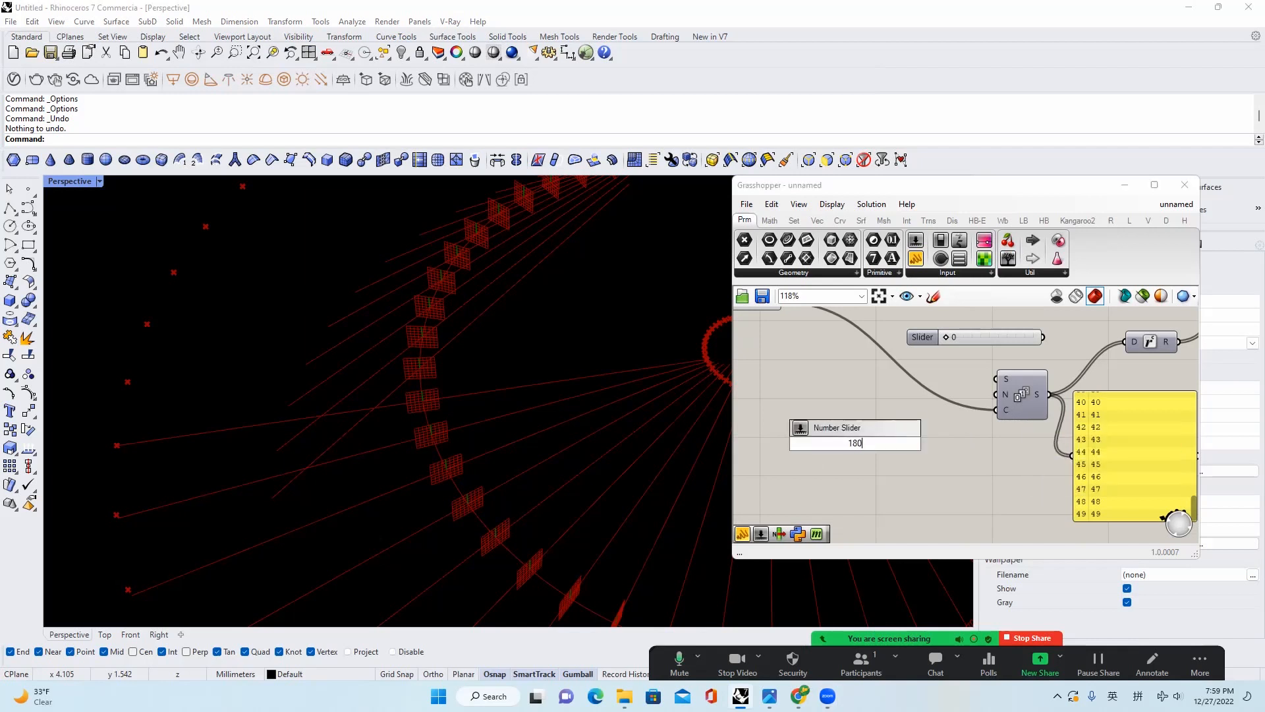
key("Return")
Add a Division component dividing 180 by the count, taken from a relay on its wire, and feed the result into the Series step input
double_click(978, 457)
type("divi")
key("Return")
left_click_drag(920, 444, 952, 450)
double_click(930, 380)
left_click_drag(930, 381, 997, 410)
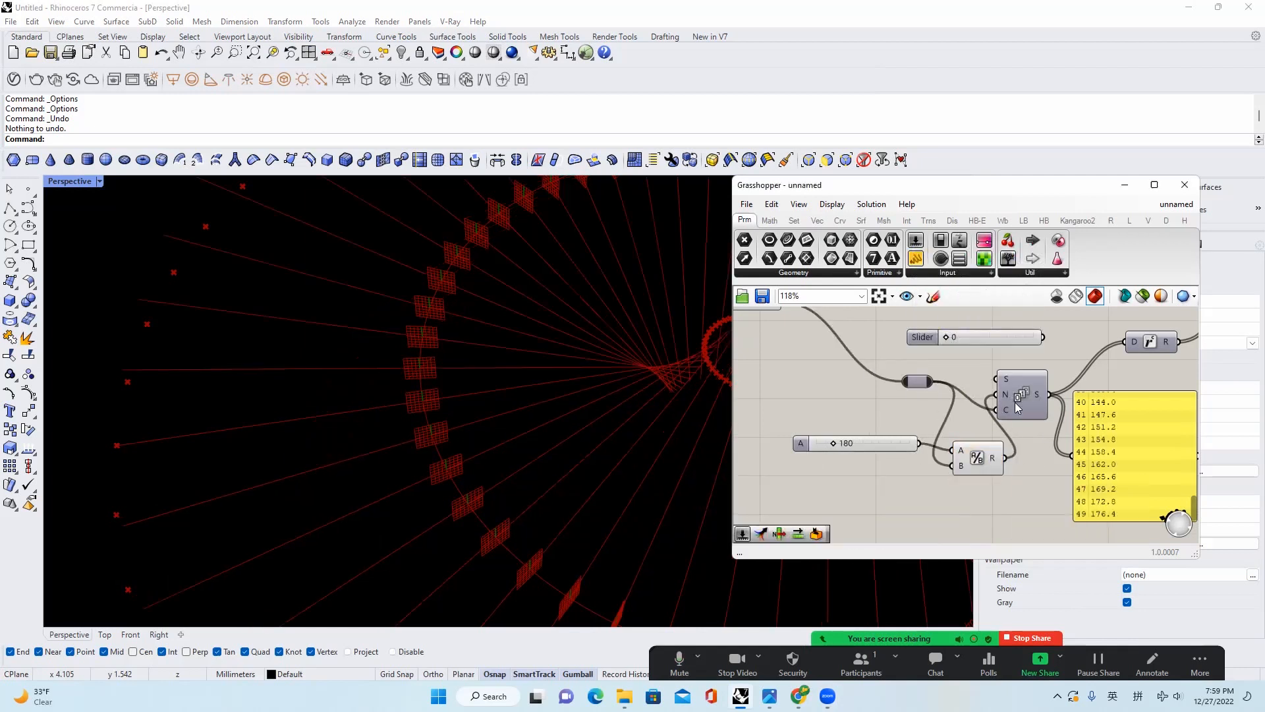
Examine the rotated line pattern, the Division result and the end of the Series angle list
scroll(644, 412, "down", 8)
right_click_drag(644, 412, 634, 365)
scroll(480, 342, "down", 3)
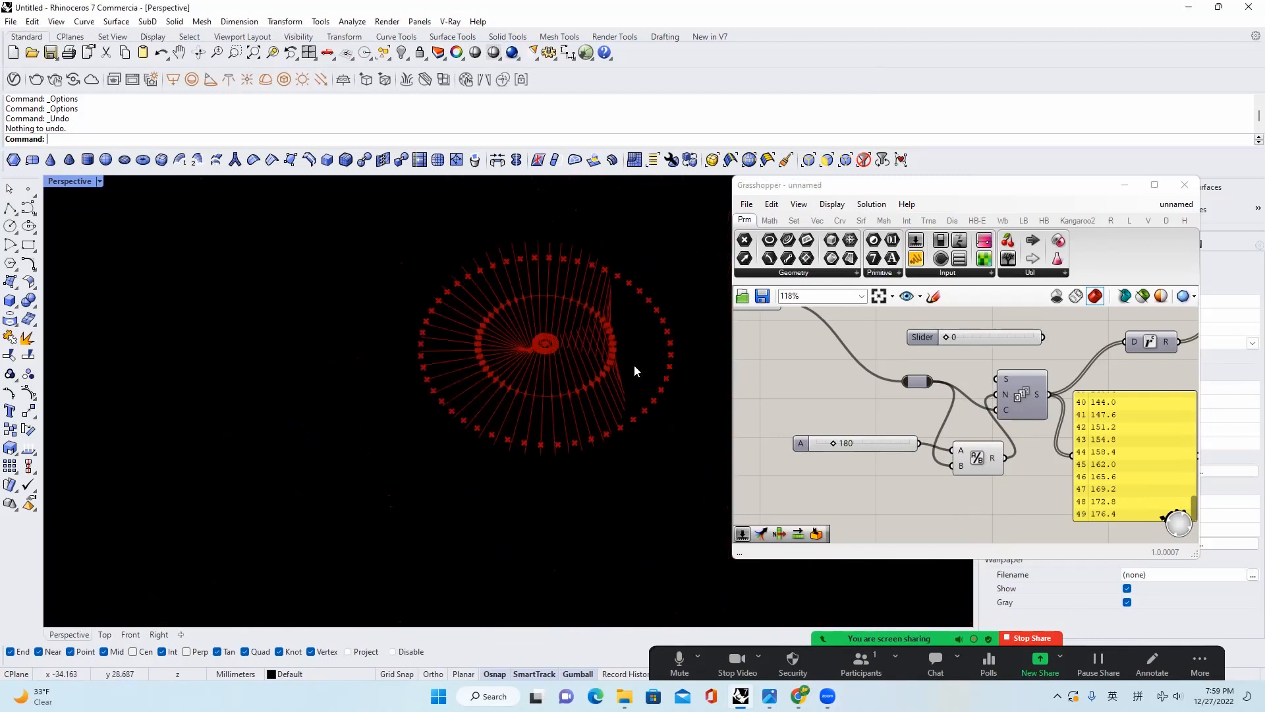
scroll(634, 371, "up", 3)
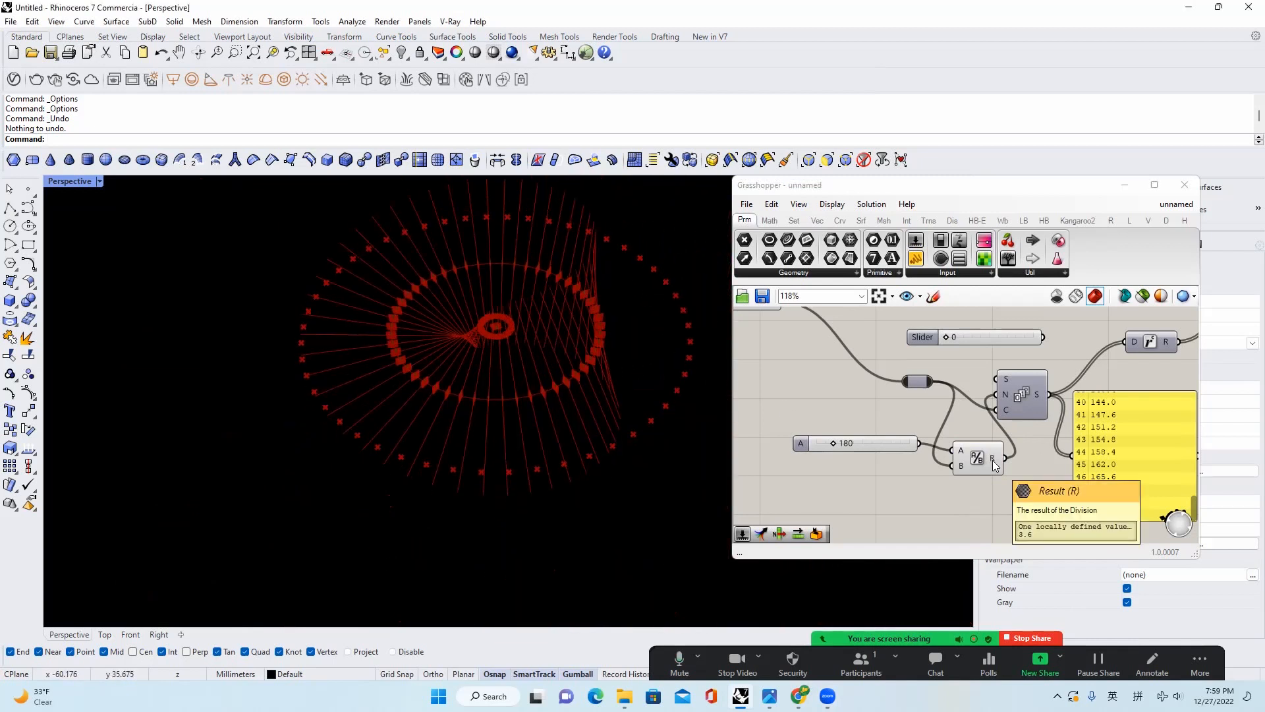
right_click_drag(1122, 443, 1015, 414)
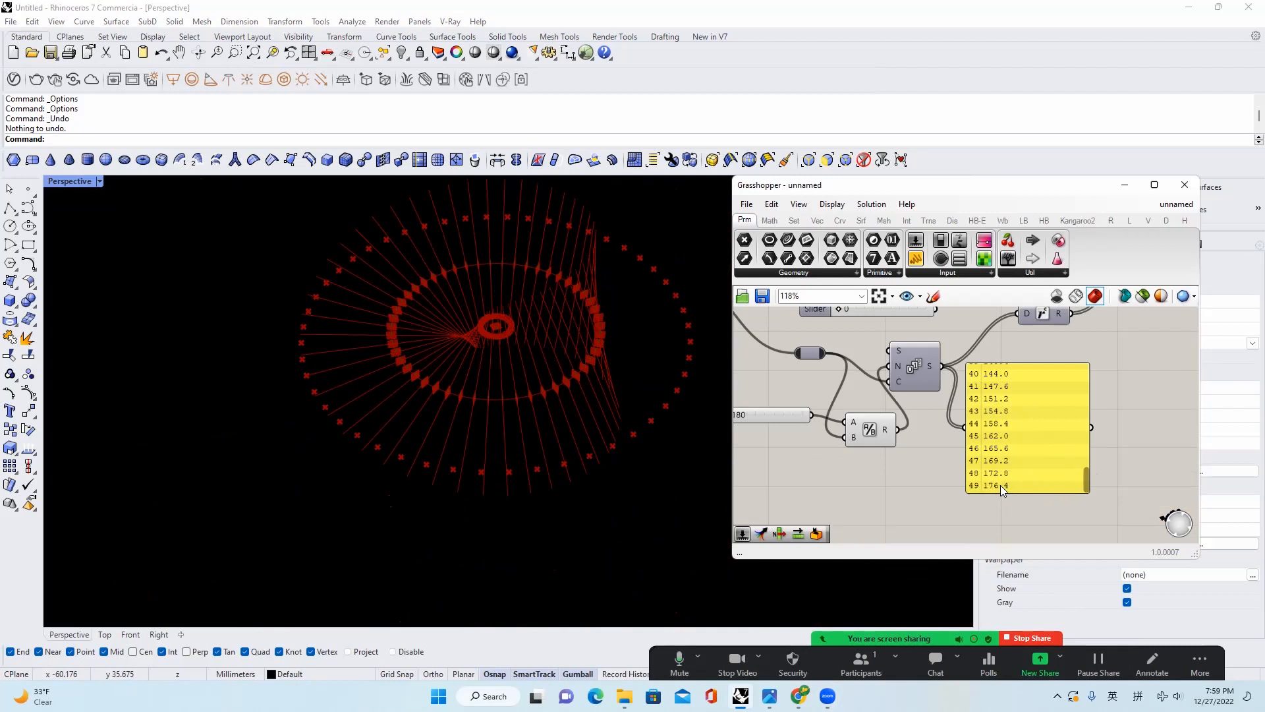
right_click_drag(651, 398, 559, 318)
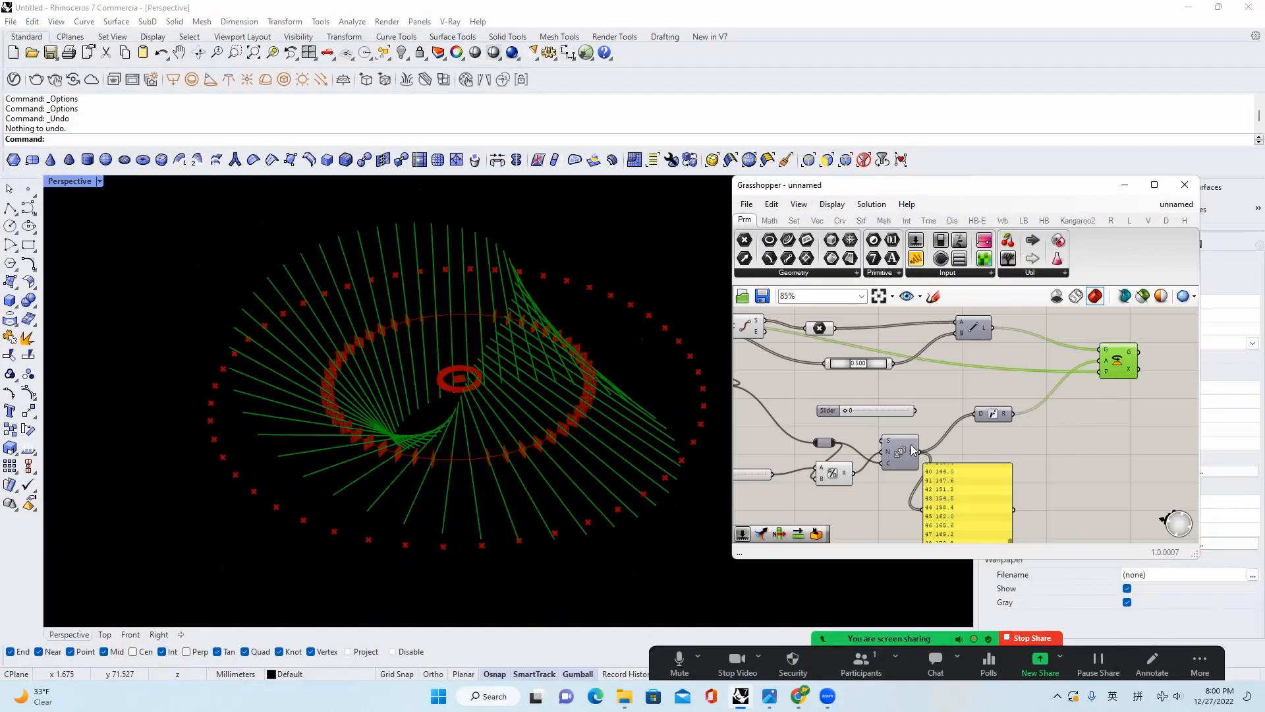
right_click_drag(916, 448, 996, 423)
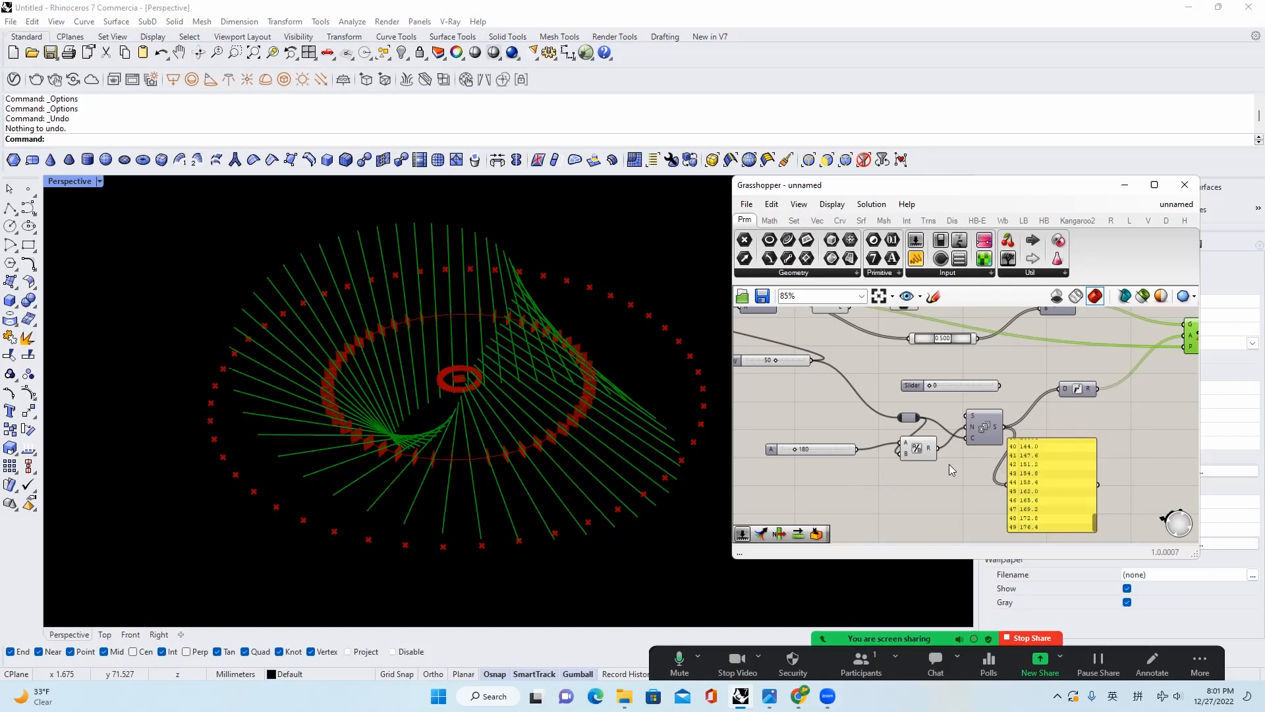
Add a number slider with value 111 and connect it to the Series start input
double_click(852, 493)
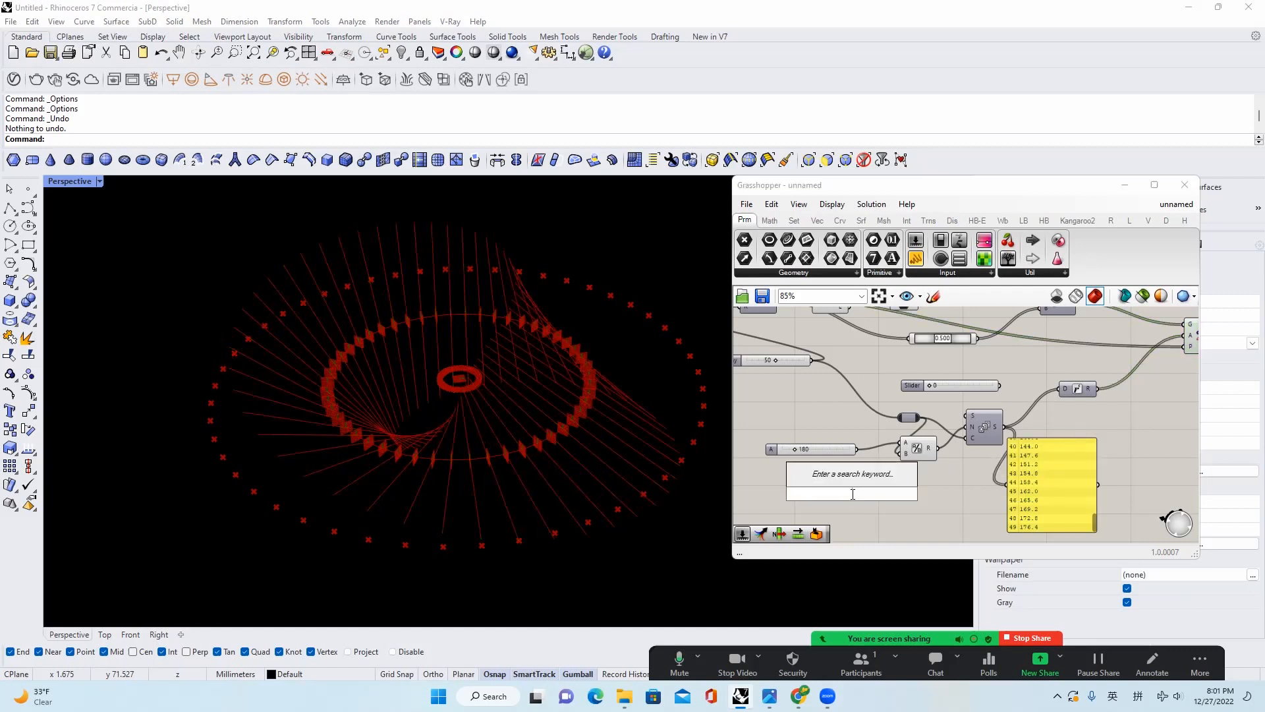
type("111")
key("Return")
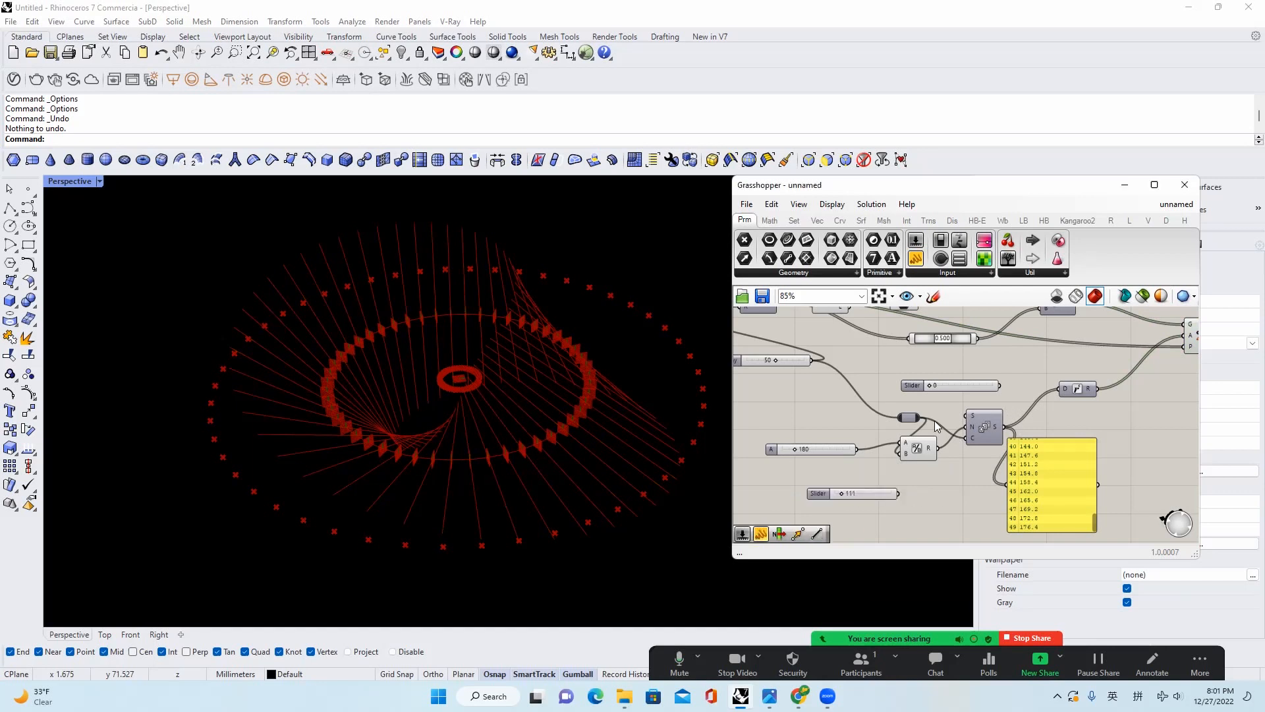
left_click_drag(964, 415, 898, 492)
scroll(857, 478, "down", 1)
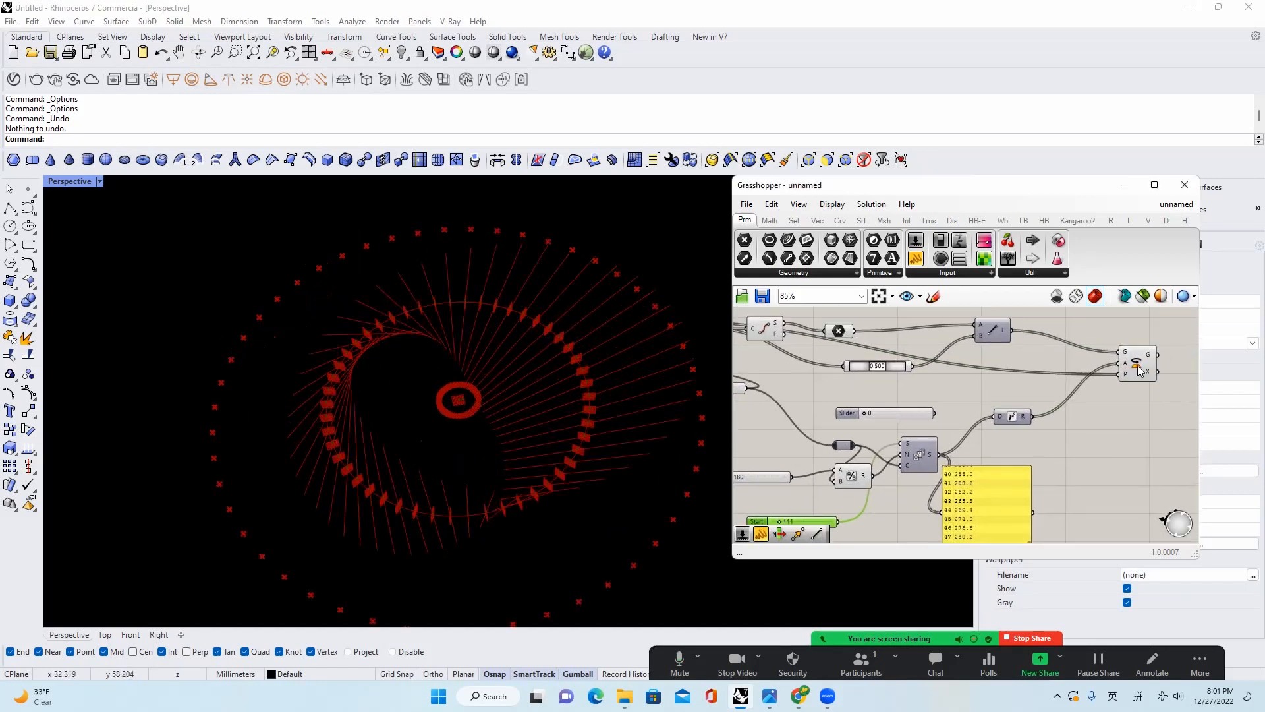
With the Rotate component selected, raise the Series Start slider to 639 to see how the line pattern turns
left_click(1139, 371)
scroll(956, 445, "up", 3)
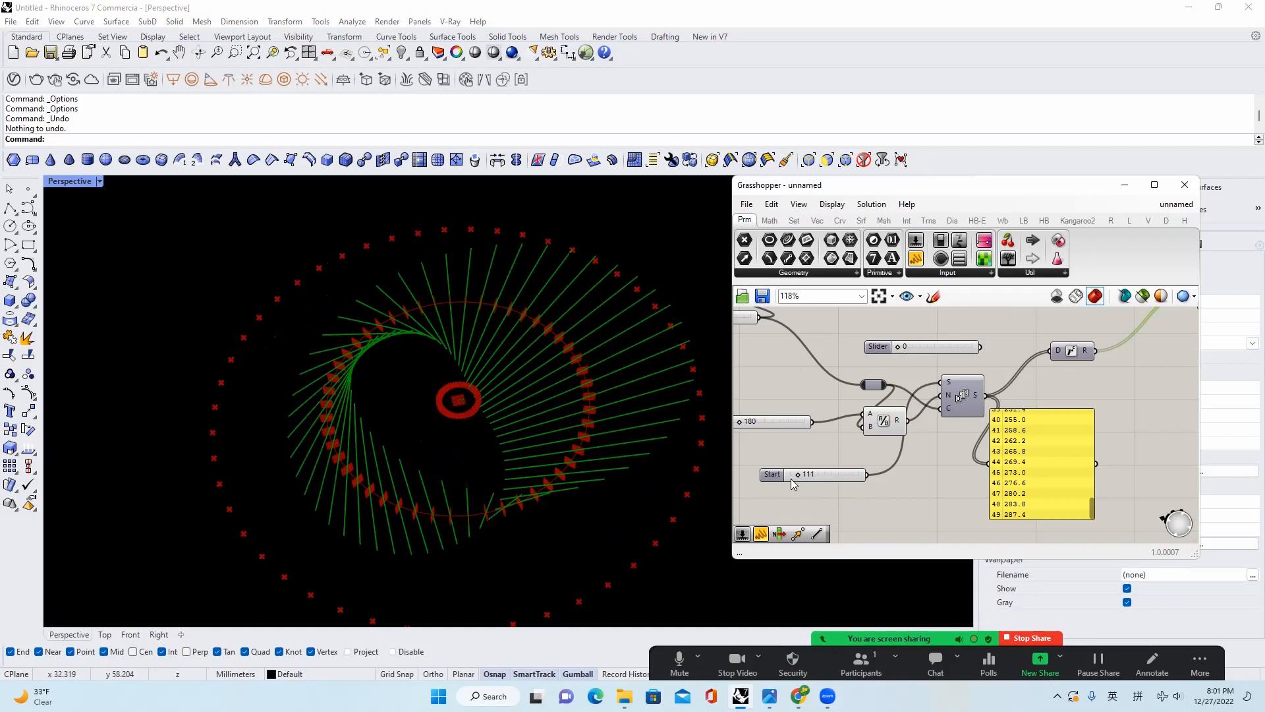
scroll(796, 479, "up", 2)
left_click_drag(796, 479, 837, 492)
right_click_drag(541, 435, 475, 422)
scroll(454, 348, "up", 4)
right_click_drag(858, 467, 976, 455)
scroll(941, 437, "down", 2)
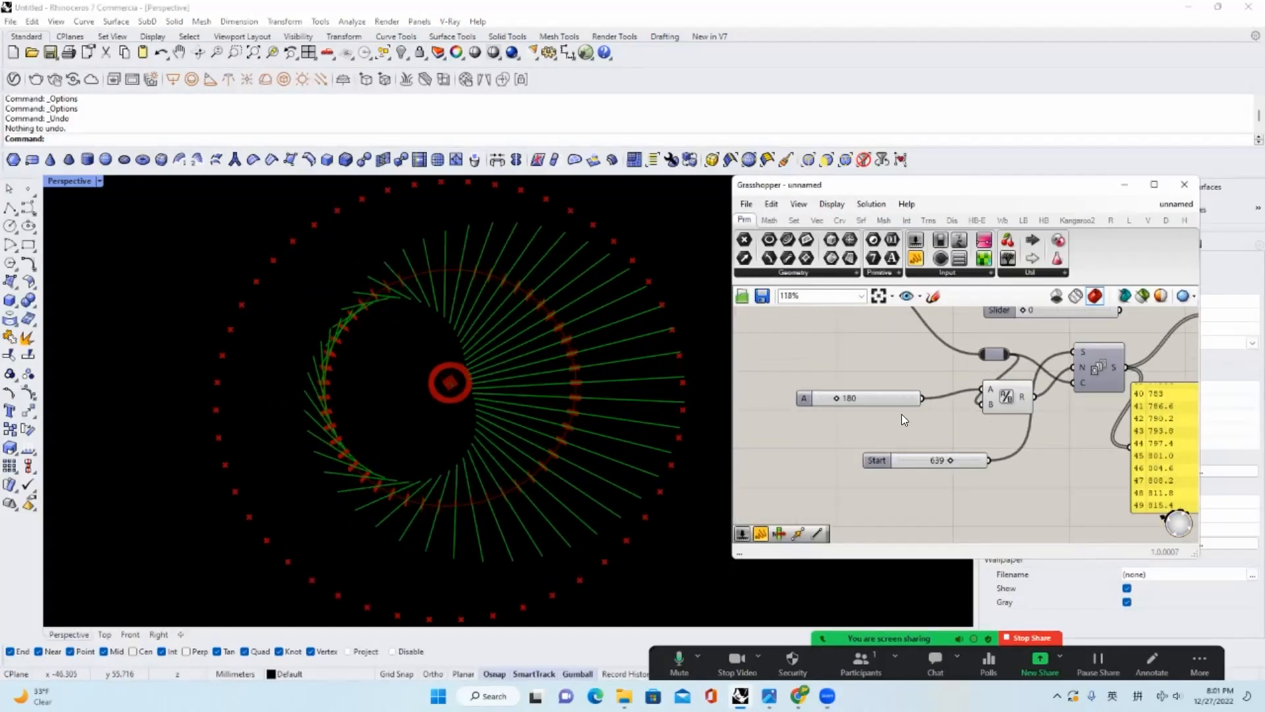
Move the total-angle slider feeding the Division component slightly upward and set its value to 360
left_click_drag(905, 400, 900, 374)
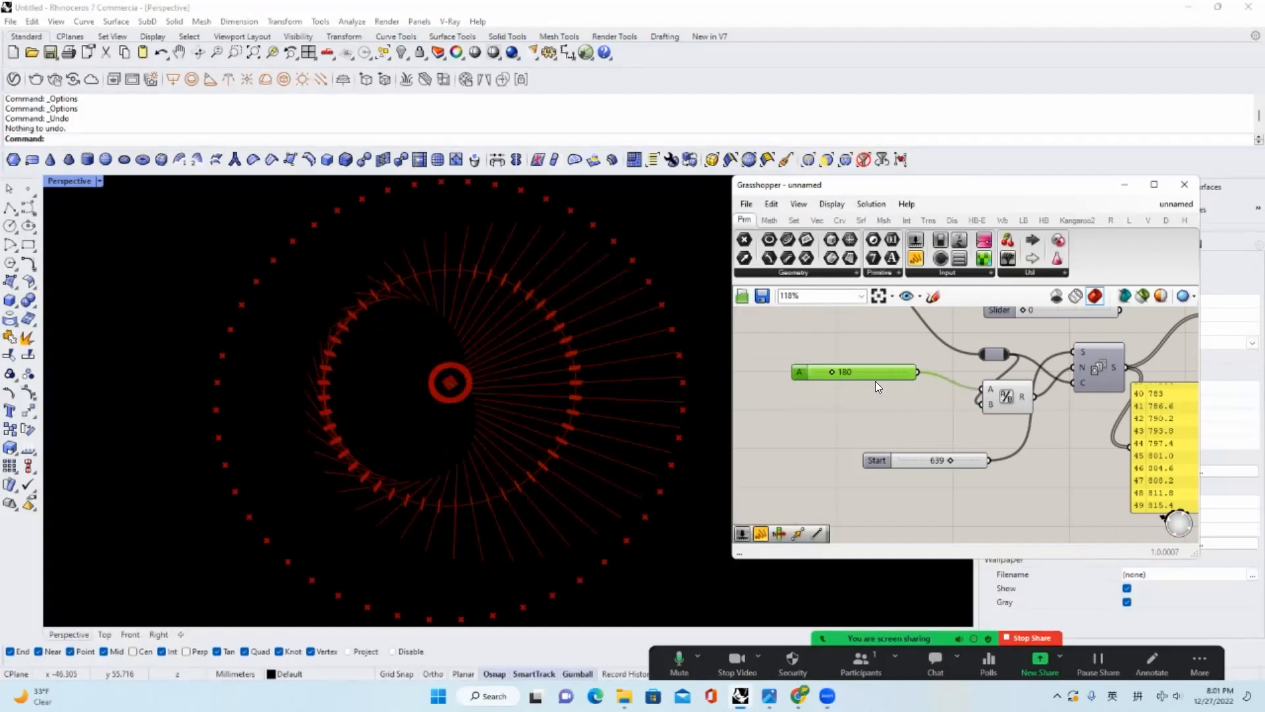
scroll(876, 389, "down", 1)
left_click(988, 413)
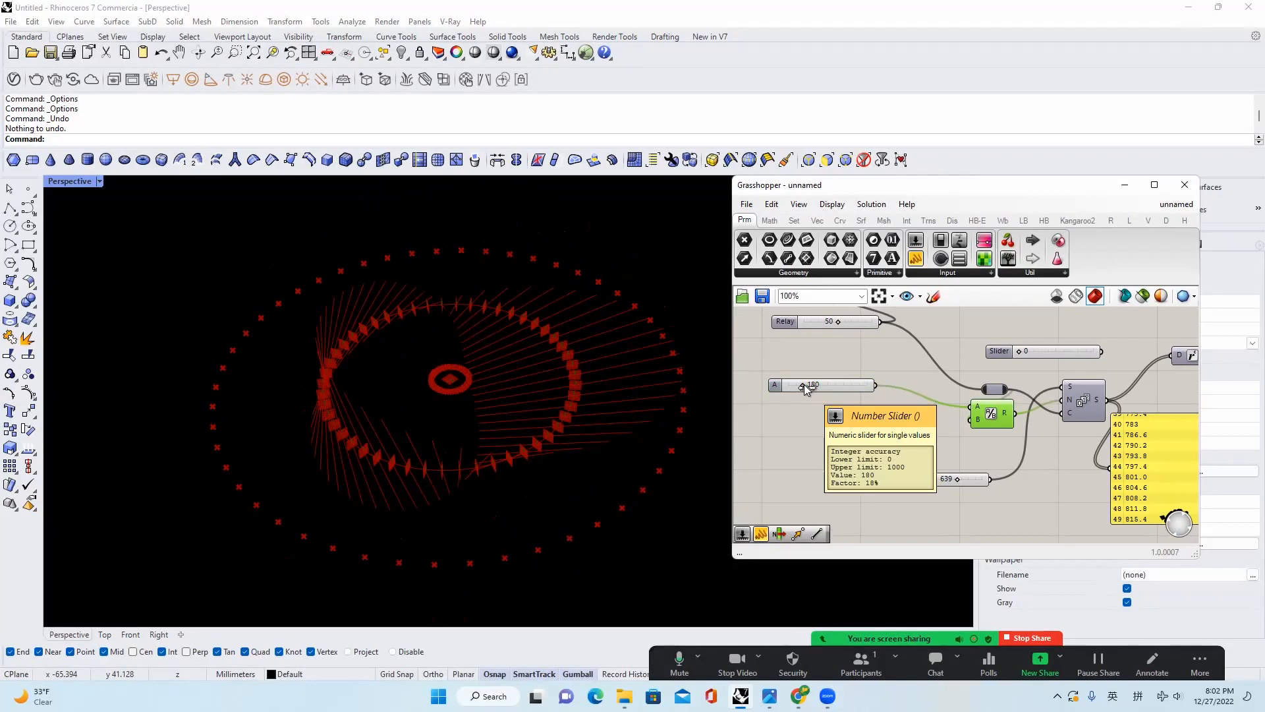
scroll(803, 388, "up", 1)
left_click(821, 386)
type("360")
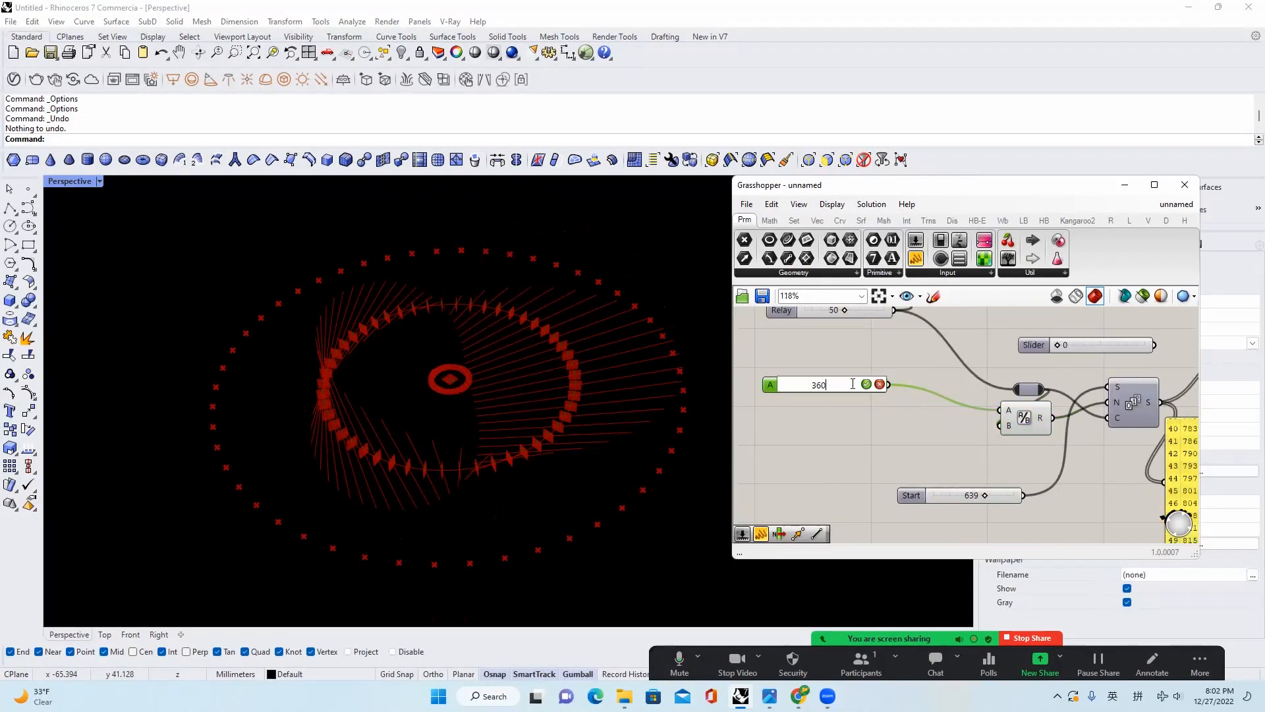
left_click(865, 384)
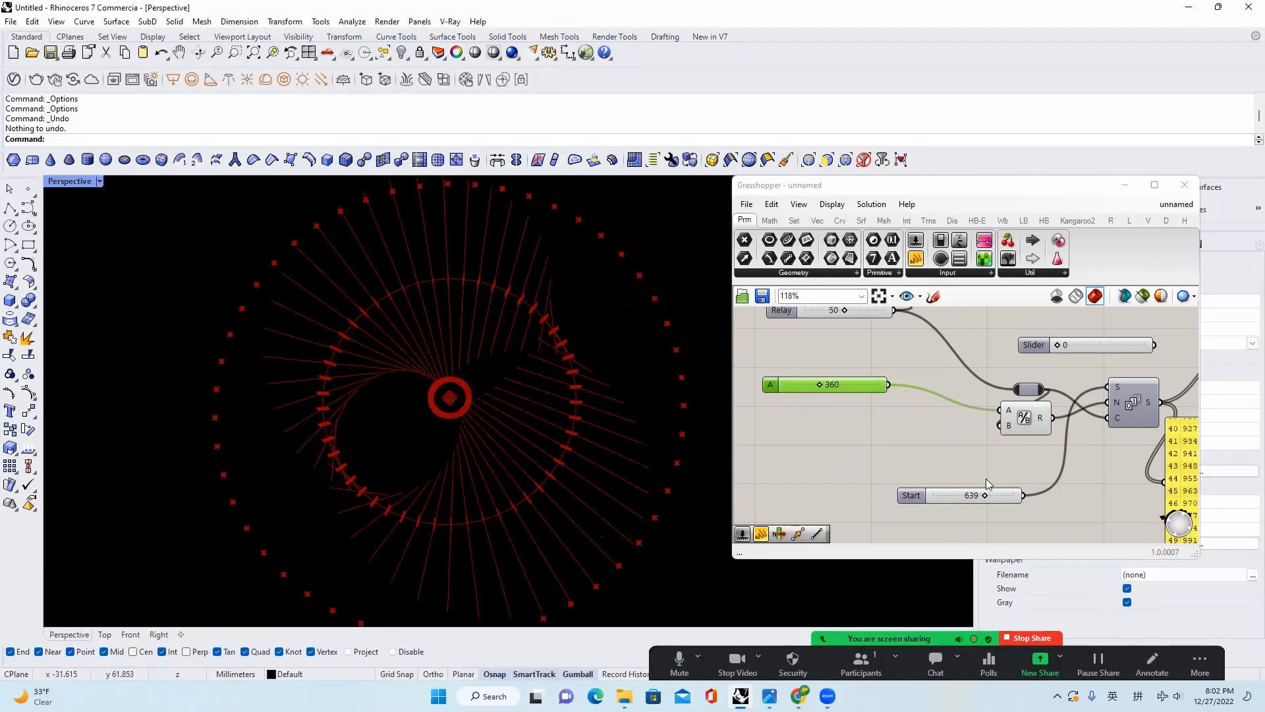
Highlight the rotated lines by selecting the Rotate component and raise the Start slider to 1000
scroll(869, 473, "down", 3)
right_click_drag(925, 433, 851, 453)
left_click(1035, 386)
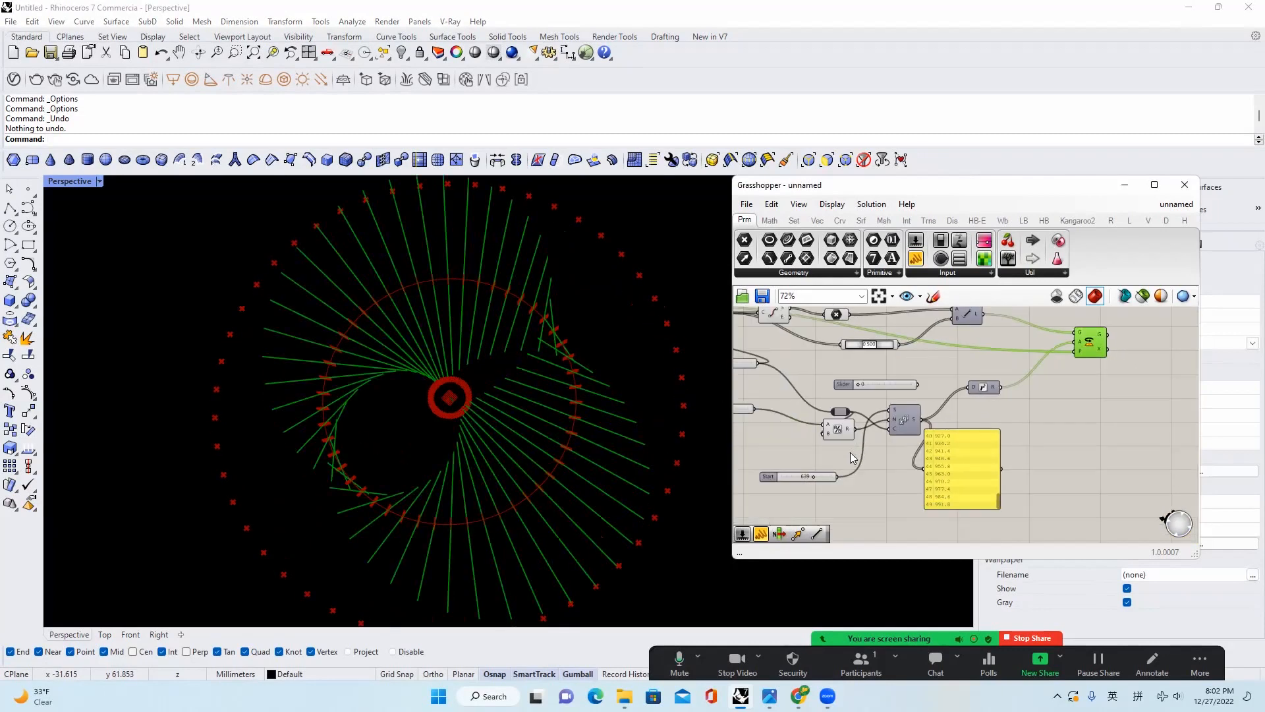
scroll(853, 457, "up", 2)
left_click_drag(821, 481, 856, 482)
right_click_drag(816, 431, 912, 438)
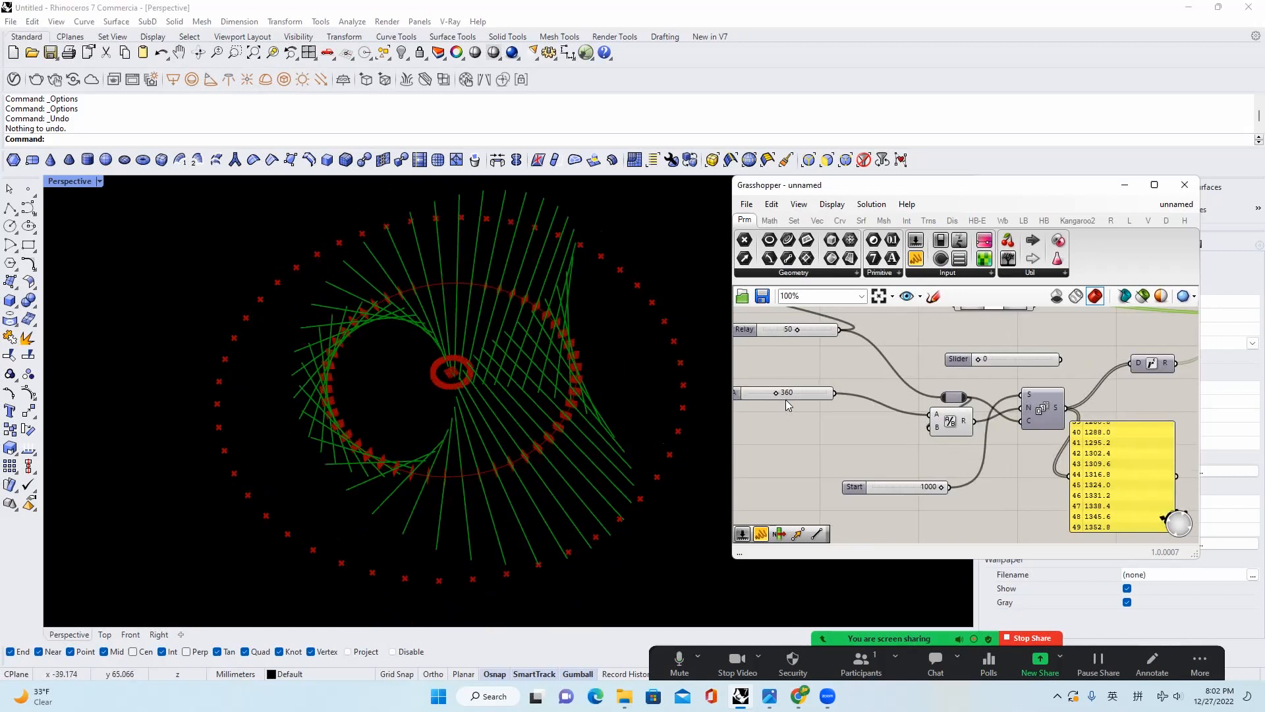
Set the total-angle slider feeding the Division to 720 and lower the Start slider
double_click(777, 394)
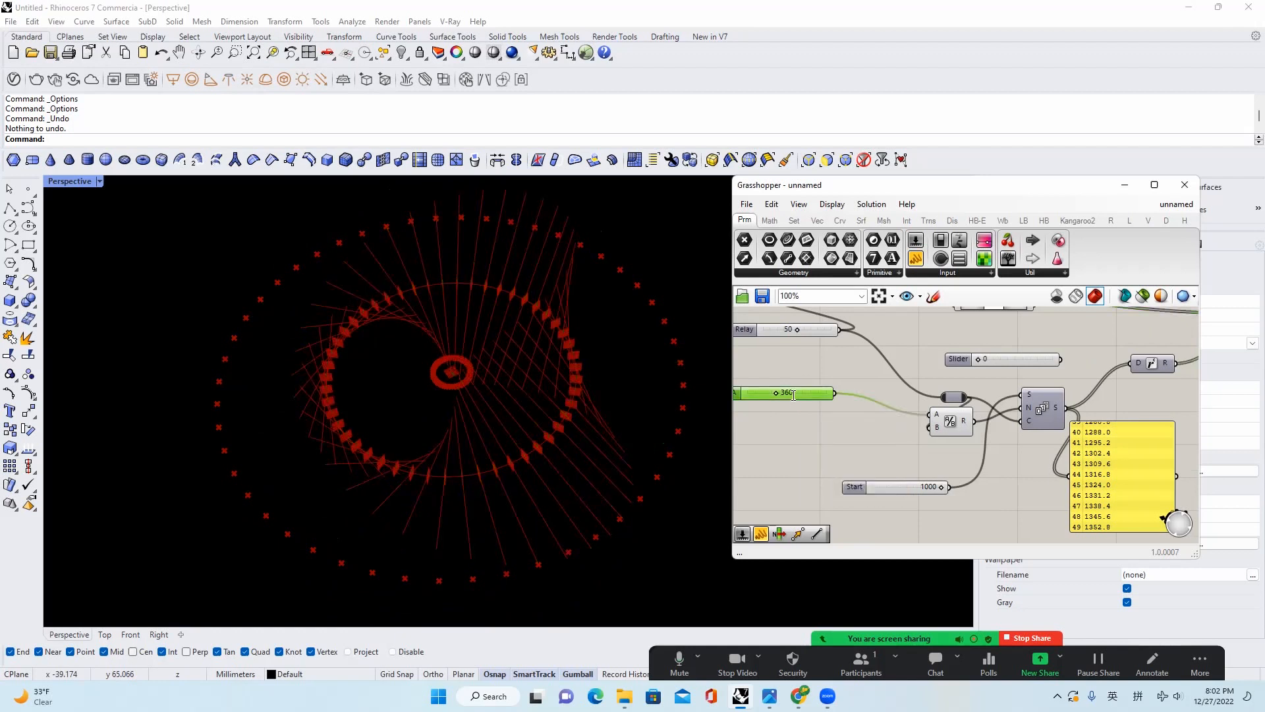
type("720")
key("Return")
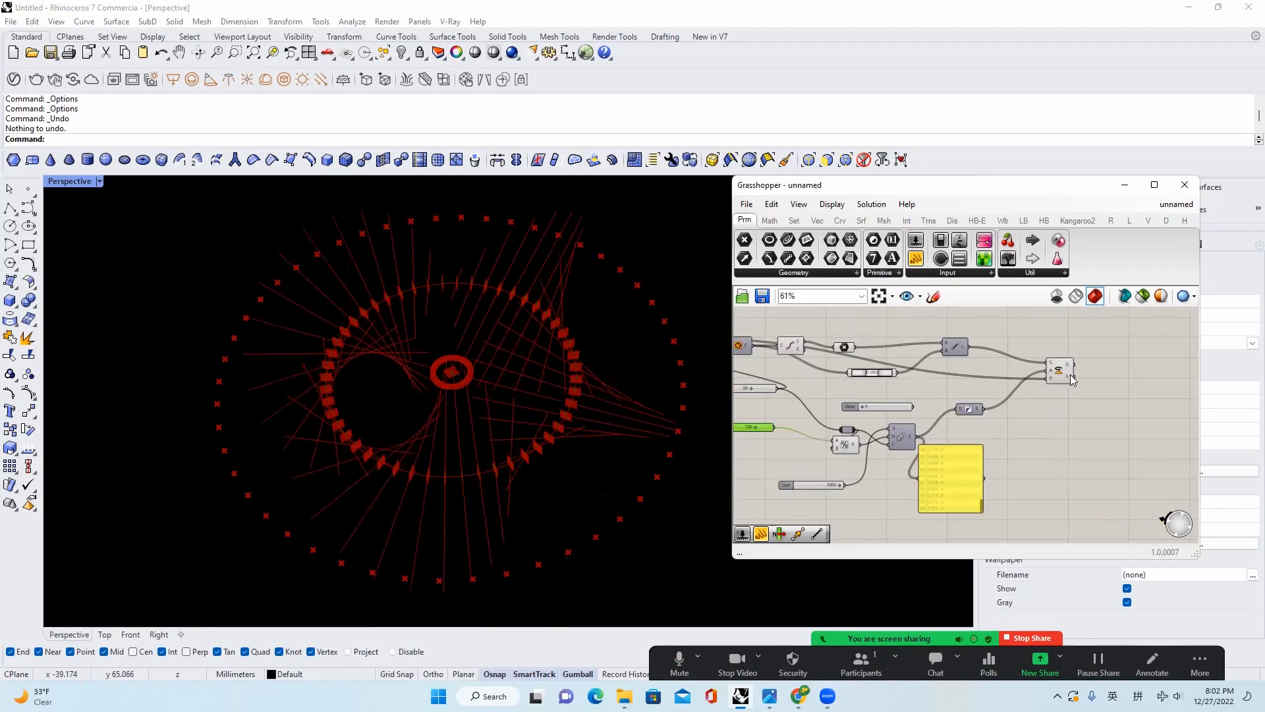
left_click_drag(932, 466, 876, 466)
scroll(887, 444, "down", 3)
Add a Custom Preview component after the Rotate component and feed the rotated geometry into its geometry input
right_click_drag(1093, 356, 977, 400)
scroll(988, 379, "up", 4)
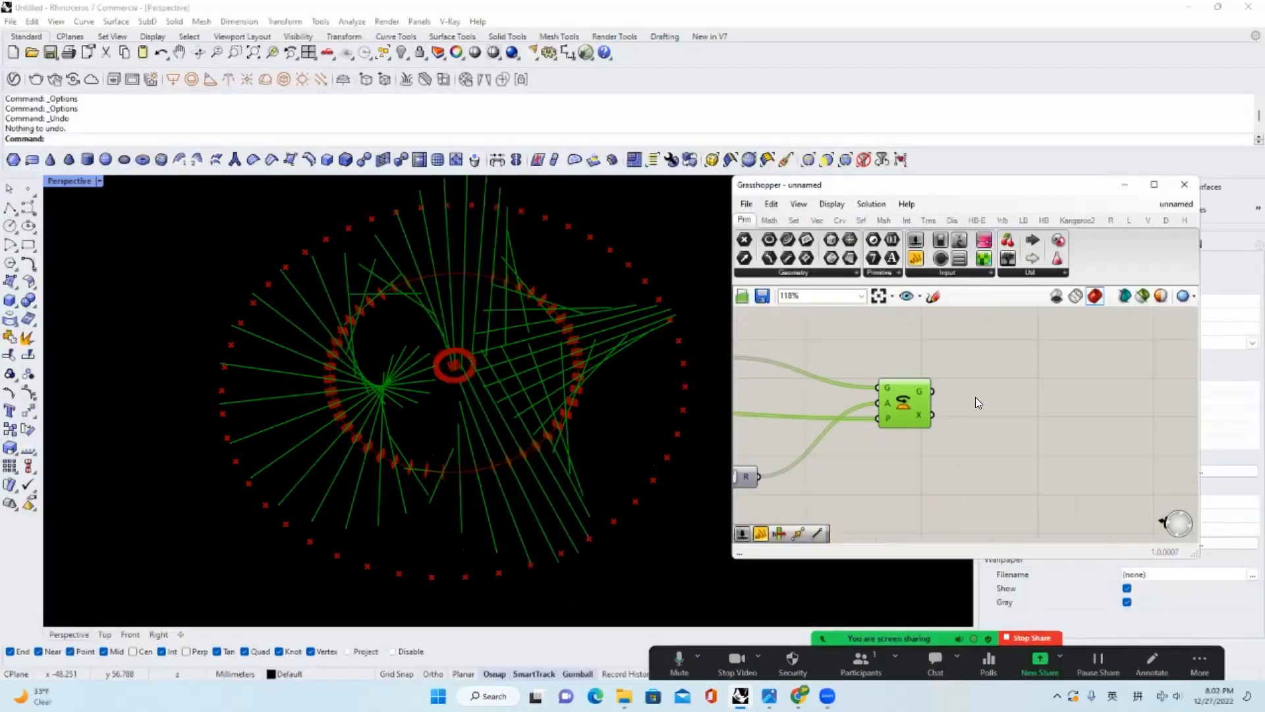
double_click(1059, 402)
type("c")
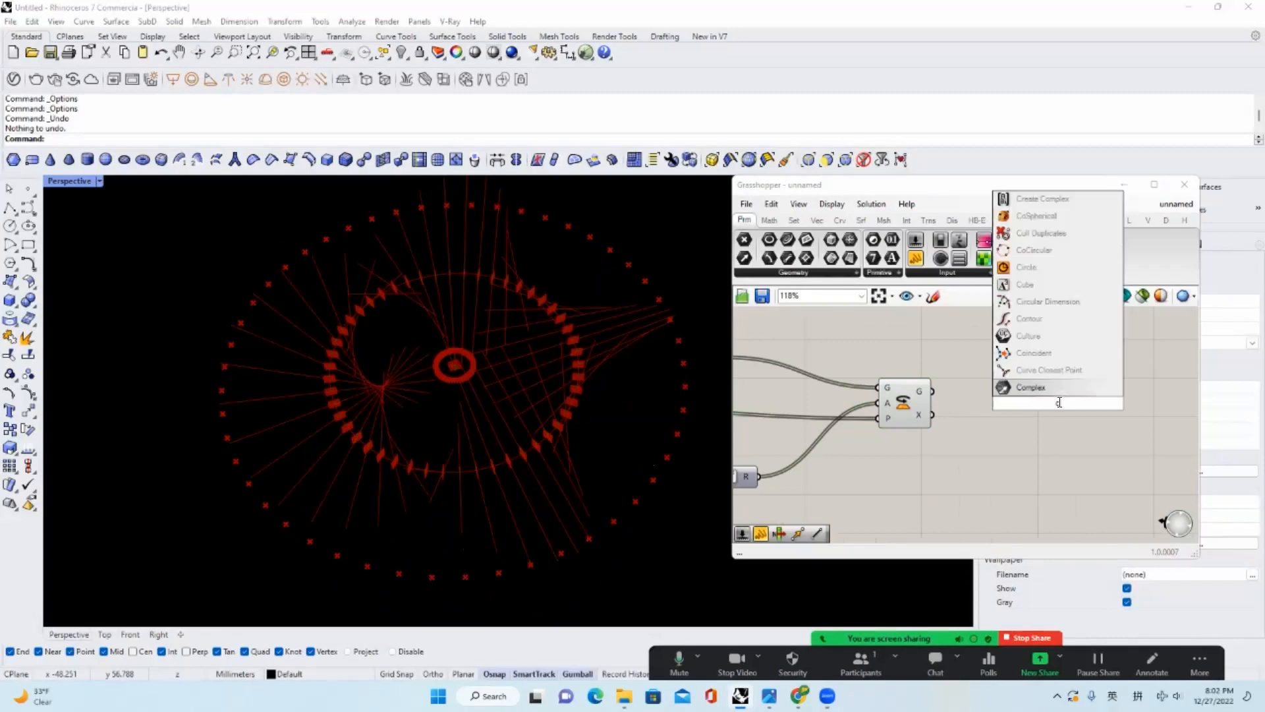
type("u")
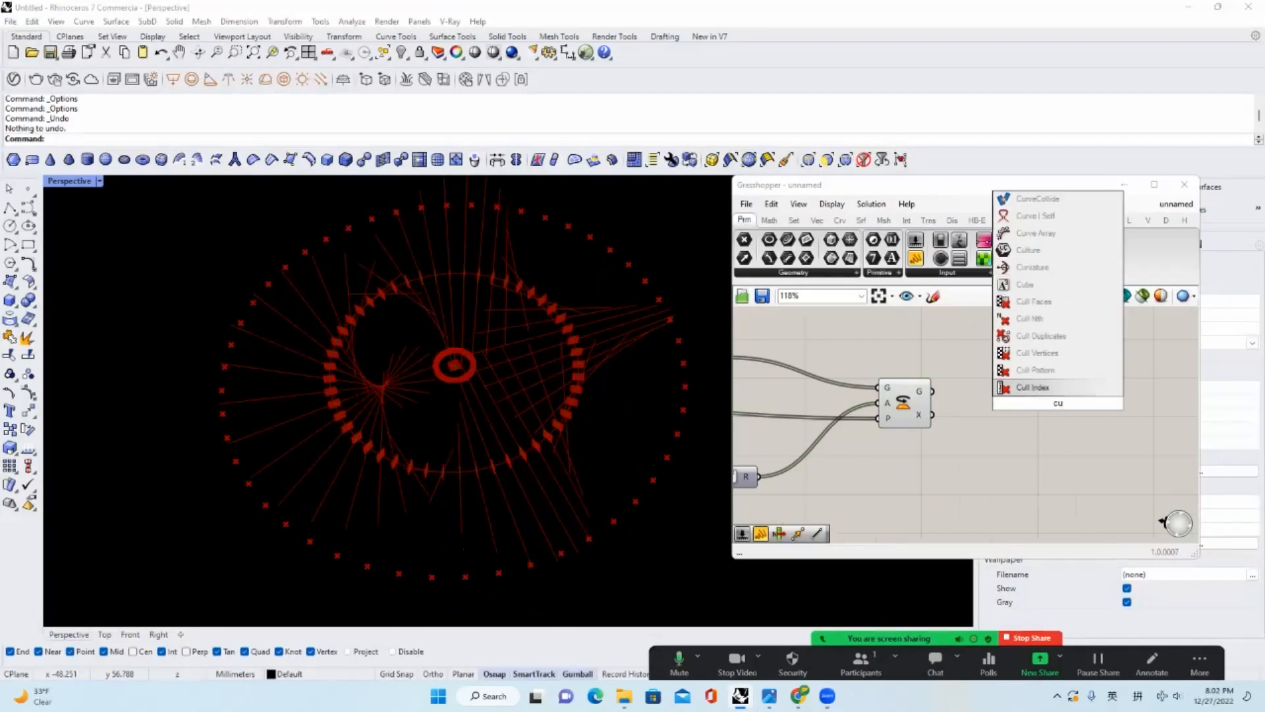
type("st")
key("Return")
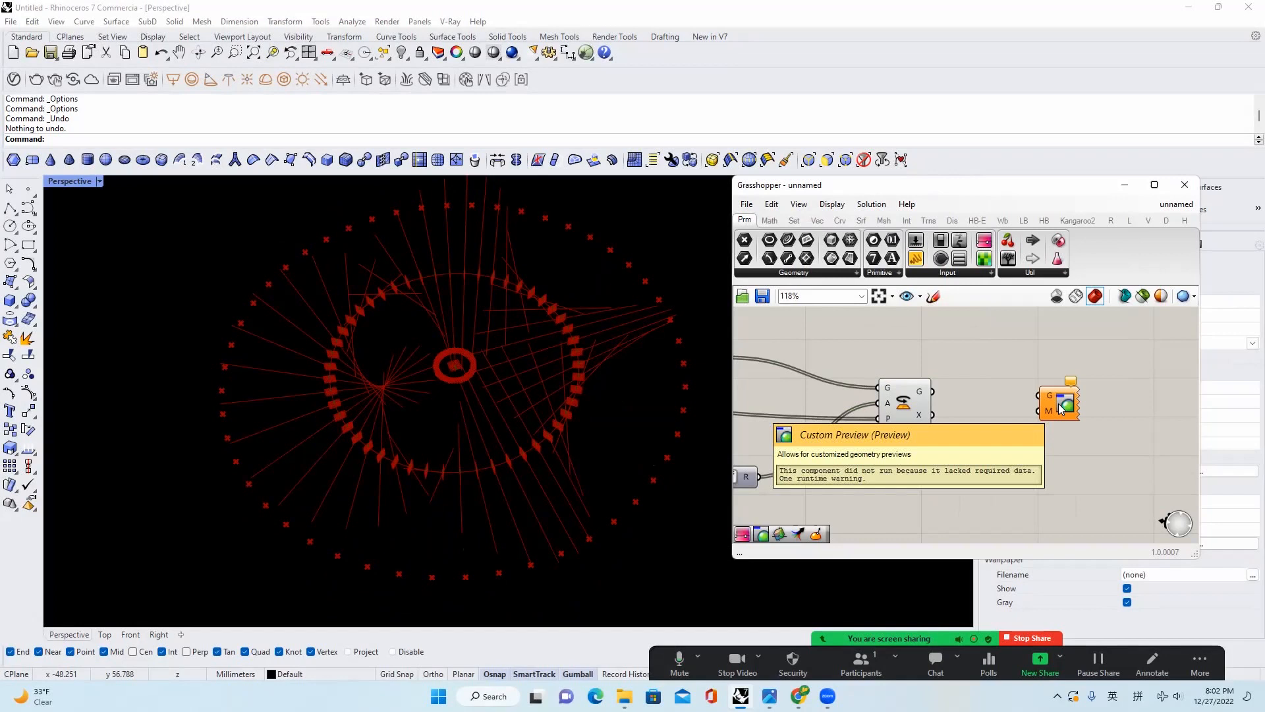
left_click_drag(933, 391, 1080, 399)
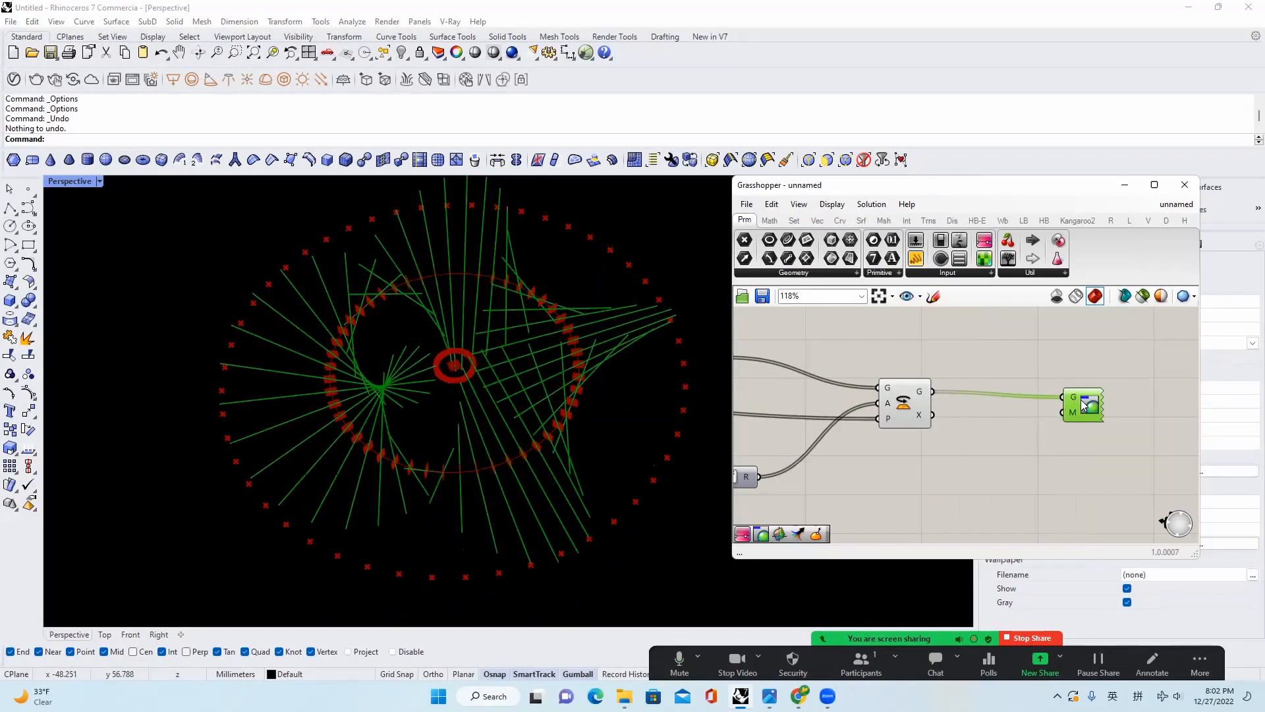
Add a Colour Picker component between the Rotate and Custom Preview components
left_click(973, 463)
double_click(1016, 458)
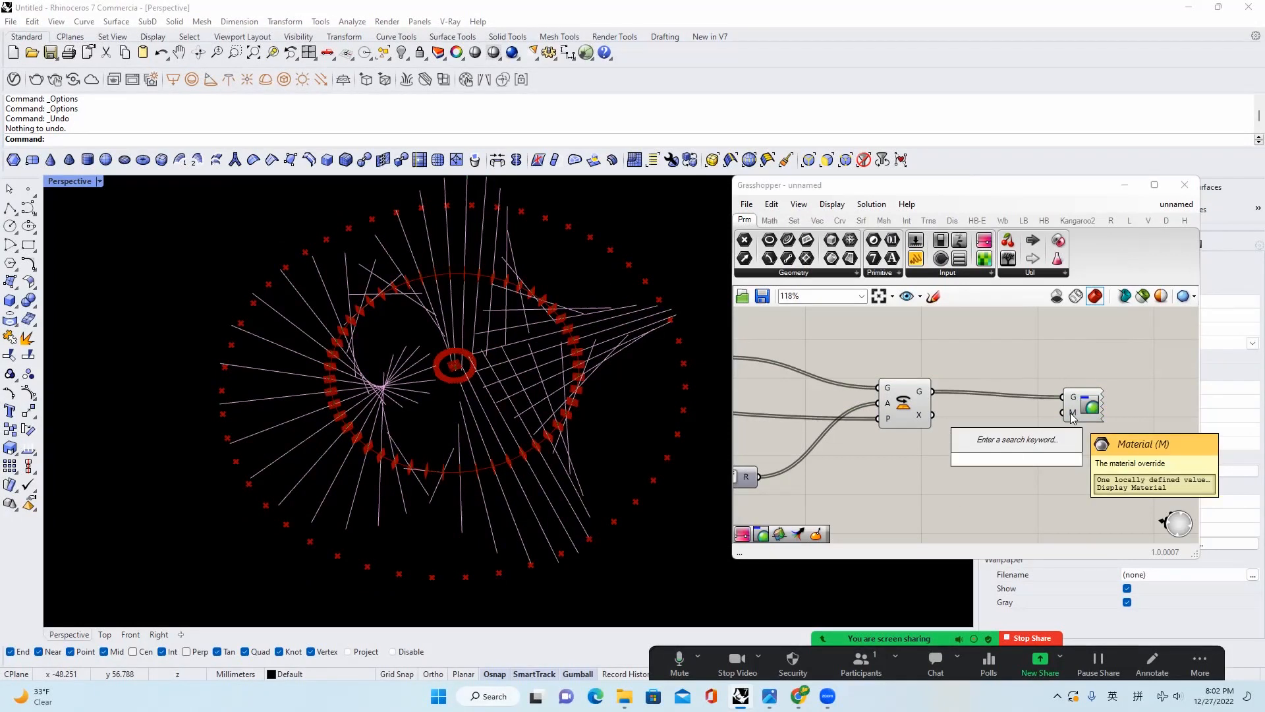
double_click(993, 421)
type("col")
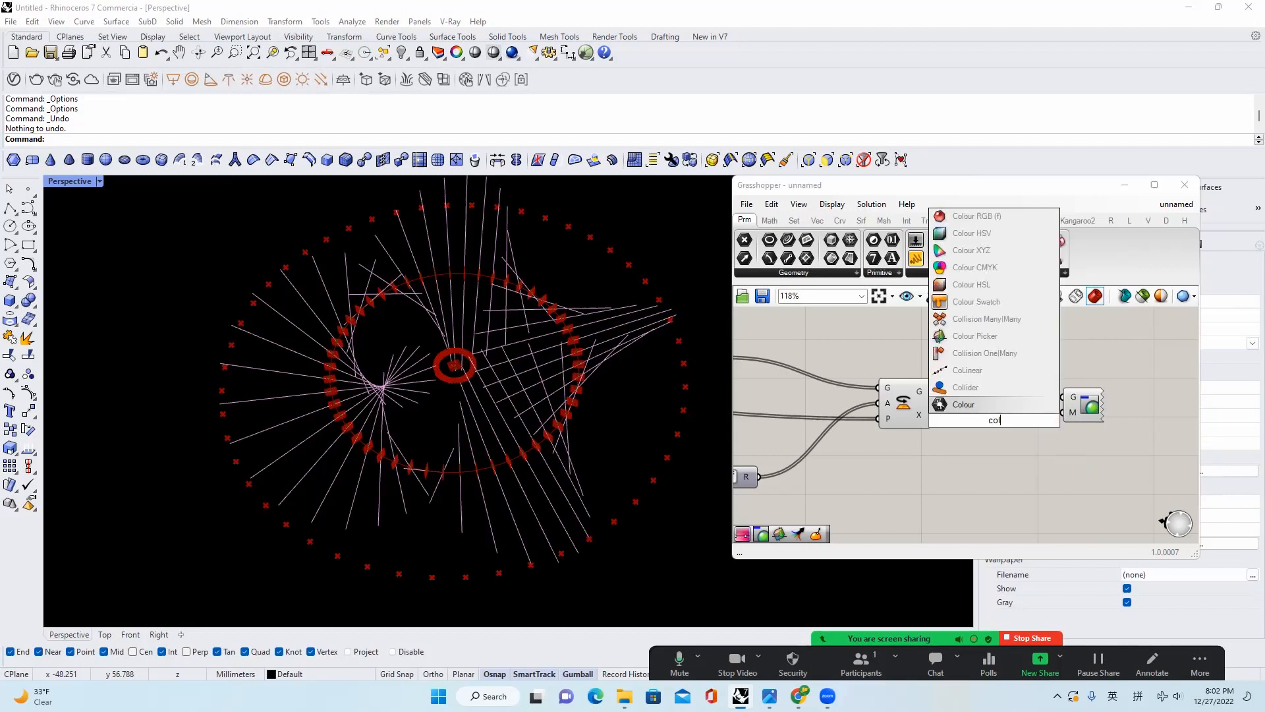
type("o")
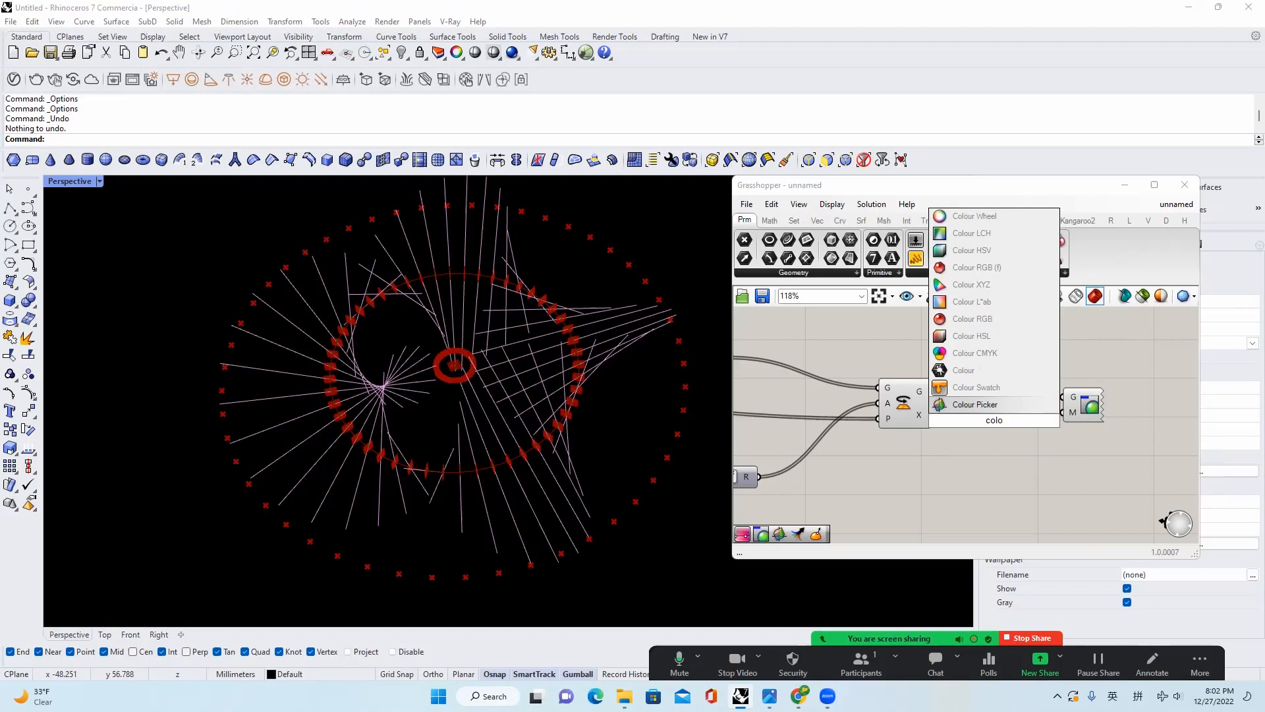
key("Return")
scroll(998, 410, "down", 2)
Set the picker to turquoise with hue 170, saturation 100 and value 100, and connect it to the Custom Preview's material input
left_click_drag(1053, 401, 1040, 472)
right_click_drag(1039, 479, 1031, 455)
left_click_drag(959, 473, 1001, 472)
left_click(1000, 481)
left_click_drag(987, 412, 954, 379)
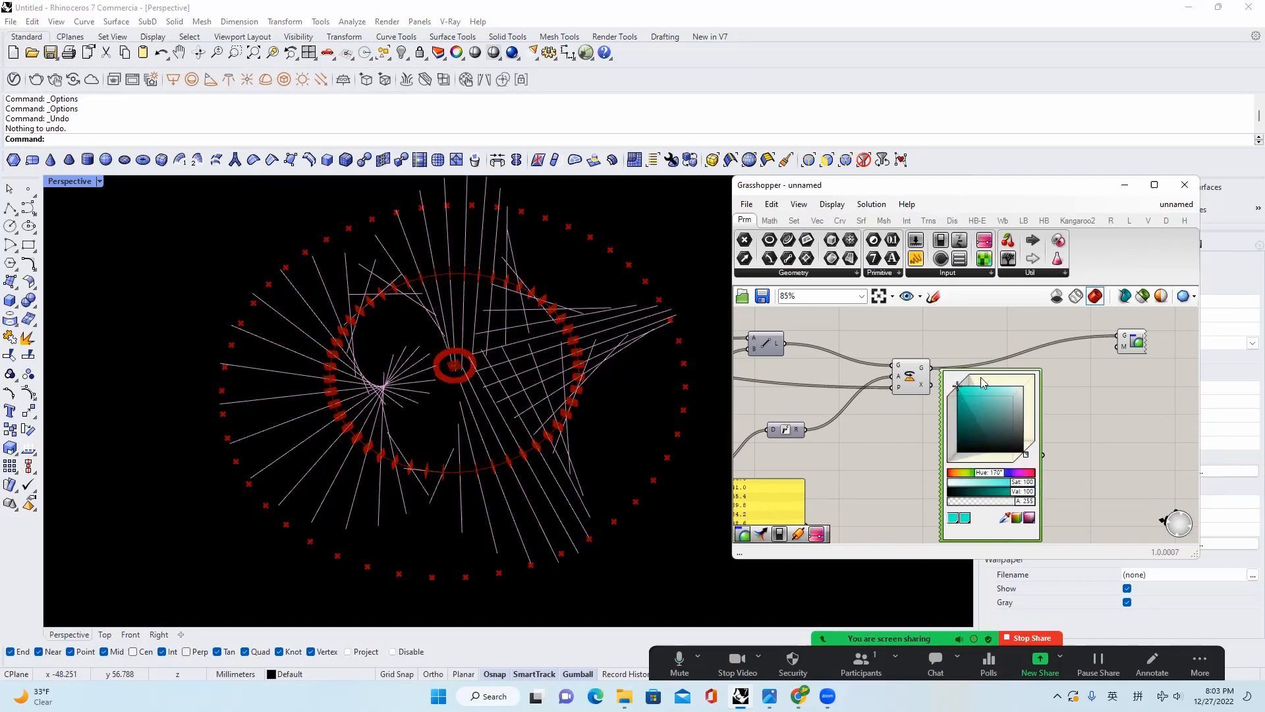
left_click_drag(1049, 455, 1122, 346)
right_click_drag(659, 382, 614, 346)
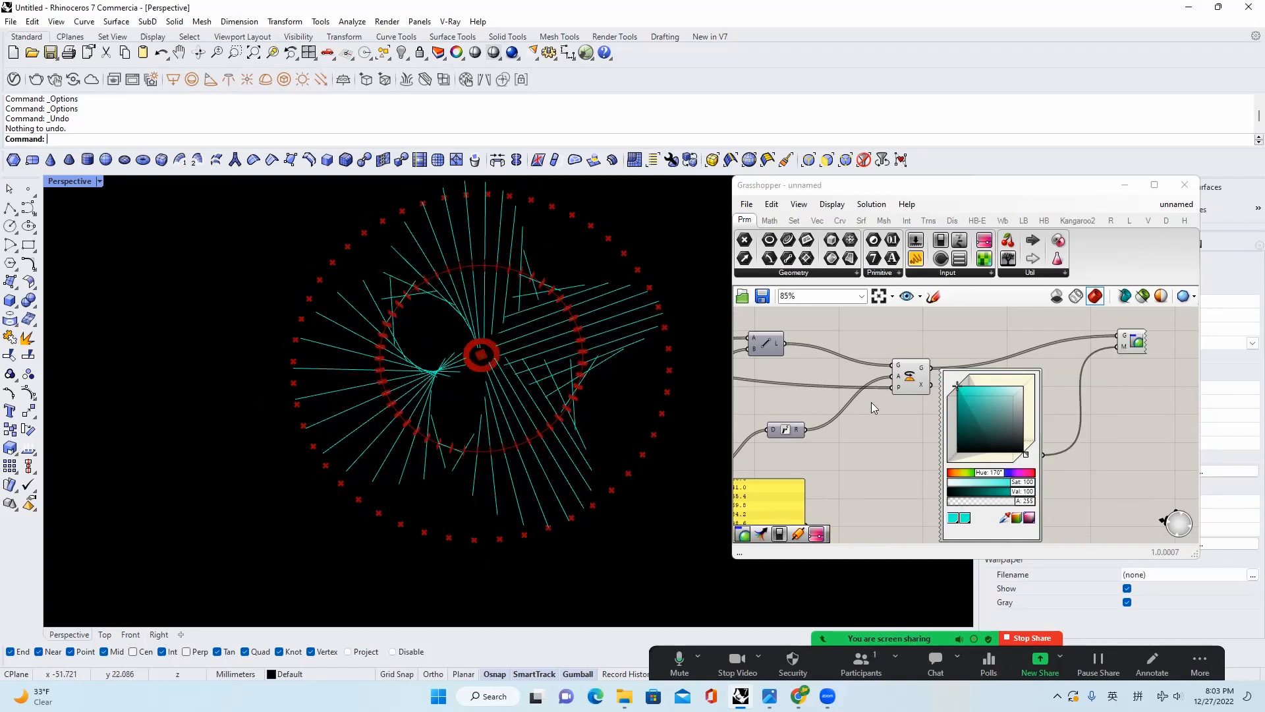
Select the Divide Curve component and raise its count slider to 100 for a denser set of rotated lines
scroll(871, 402, "down", 5)
right_click_drag(820, 420, 1041, 415)
scroll(879, 382, "up", 3)
right_click_drag(810, 383, 868, 381)
scroll(836, 390, "up", 4)
scroll(824, 386, "down", 5)
left_click(960, 367)
scroll(1028, 406, "up", 5)
left_click_drag(1027, 398, 1030, 398)
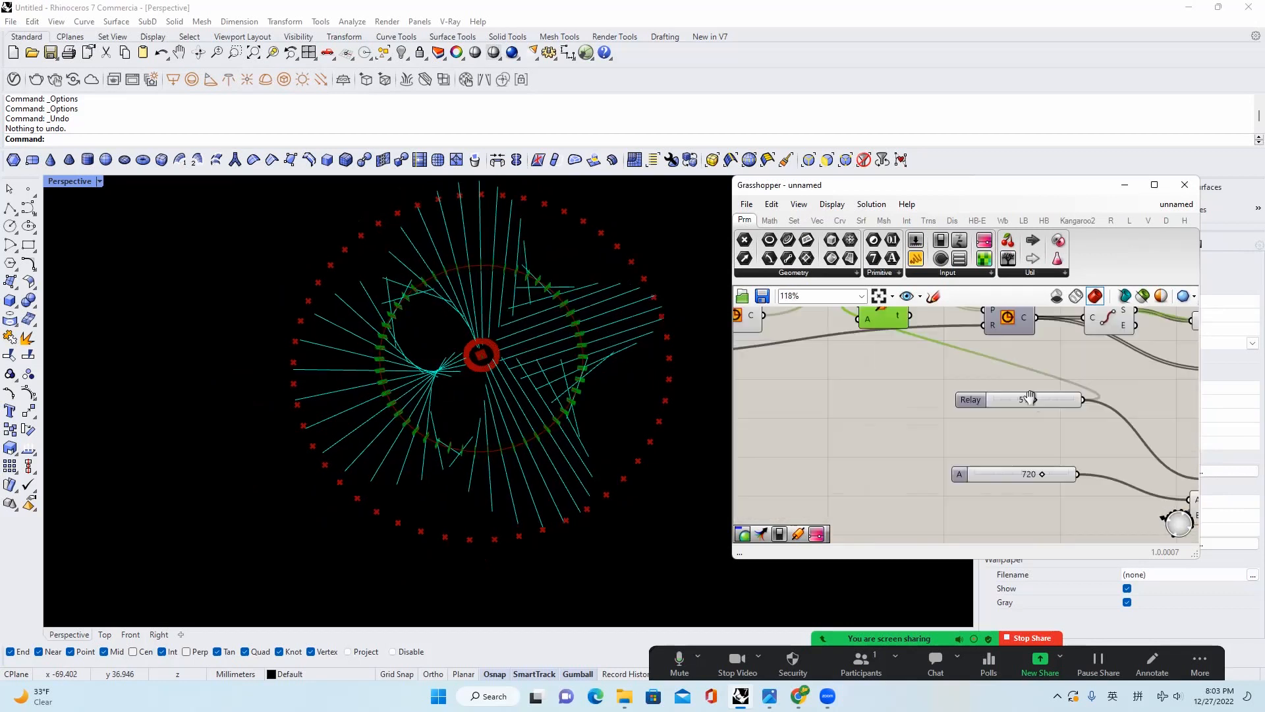
right_click_drag(1030, 398, 1045, 428)
right_click_drag(661, 402, 664, 422)
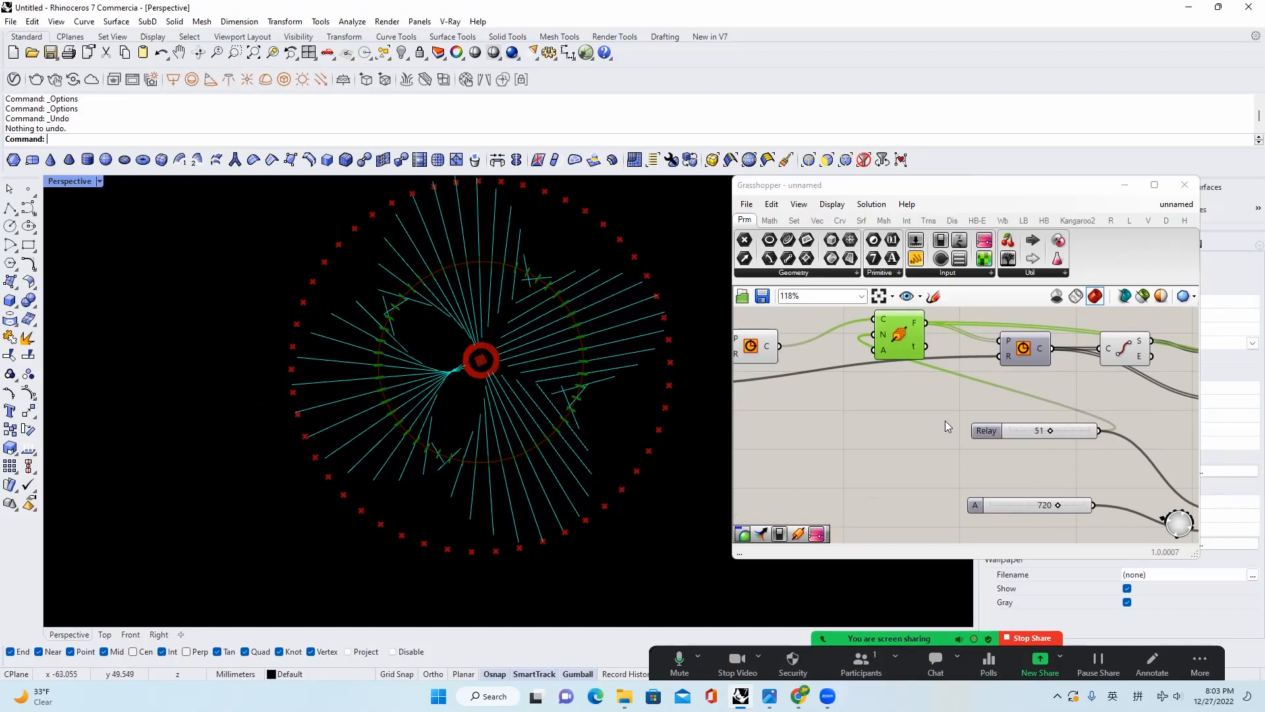
left_click_drag(1050, 432, 1106, 429)
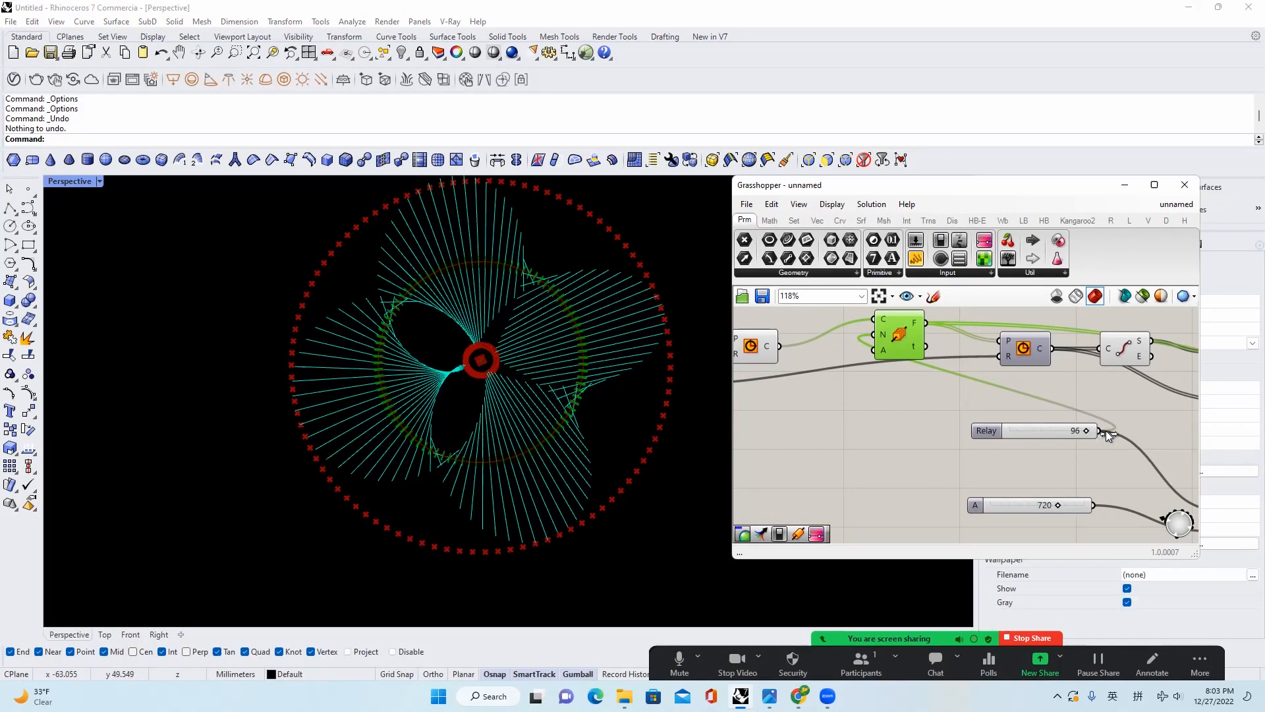
right_click_drag(550, 391, 542, 436)
scroll(977, 420, "down", 3)
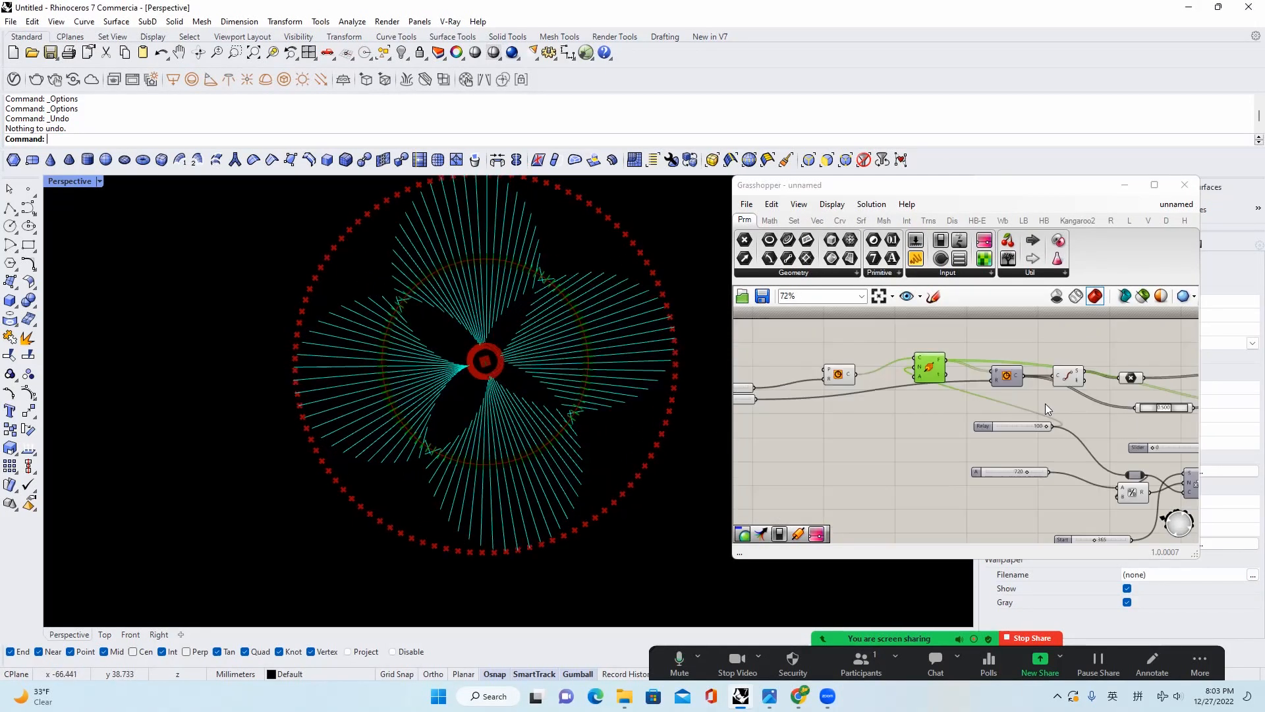
Turn off the preview of the End Points component and of the line-building components leading to the Rotate component
right_click_drag(1045, 403, 932, 407)
left_click(954, 383)
middle_click(954, 384)
left_click(983, 357)
right_click_drag(1014, 344, 986, 349)
scroll(1008, 391, "down", 2)
scroll(998, 399, "down", 2)
left_click_drag(1087, 365, 940, 429)
middle_click(1004, 406)
left_click(1036, 365)
Set the Start slider feeding the Series to 218 to reshape the turquoise line pattern
scroll(930, 436, "up", 5)
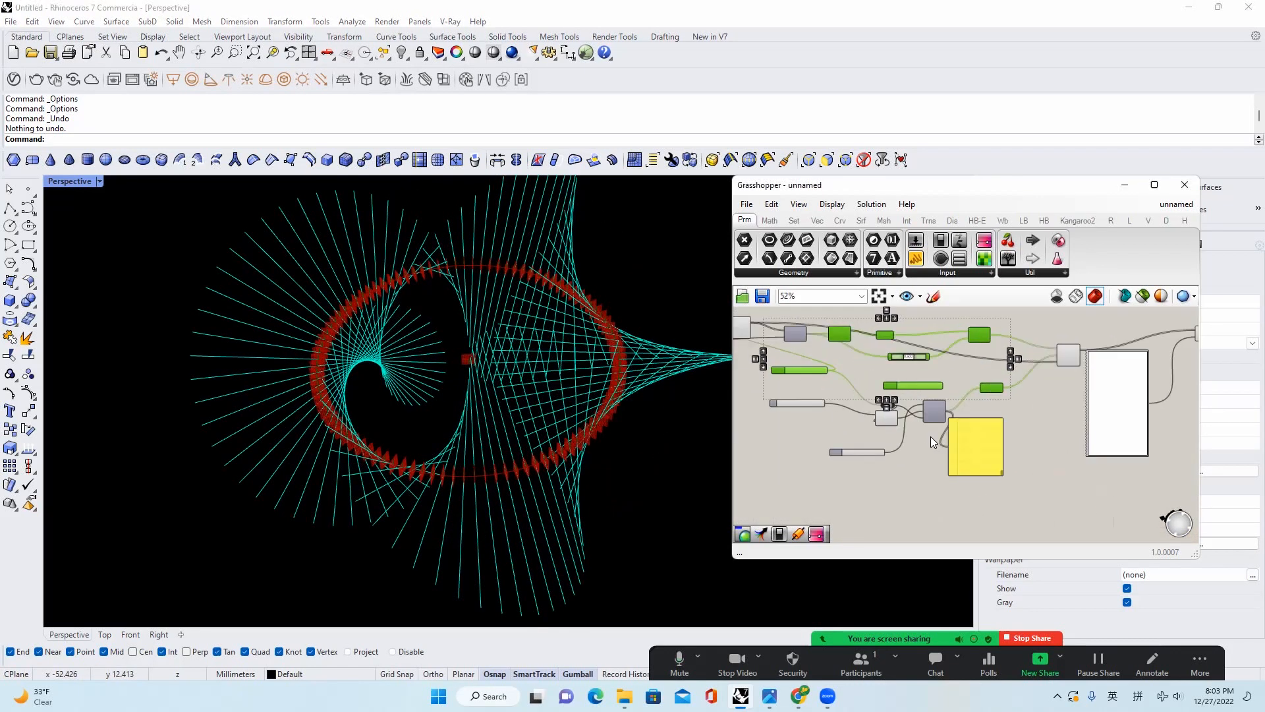
scroll(888, 456, "down", 3)
right_click_drag(888, 456, 907, 448)
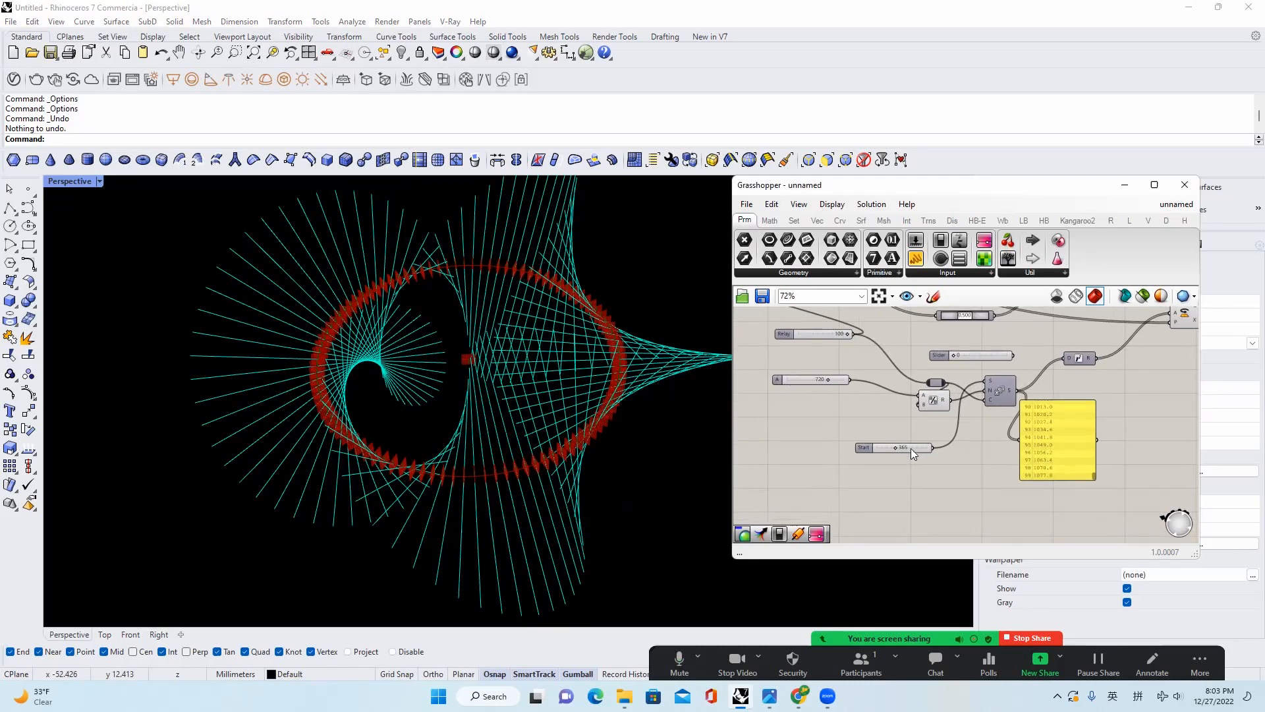
scroll(902, 450, "up", 3)
left_click_drag(901, 450, 917, 453)
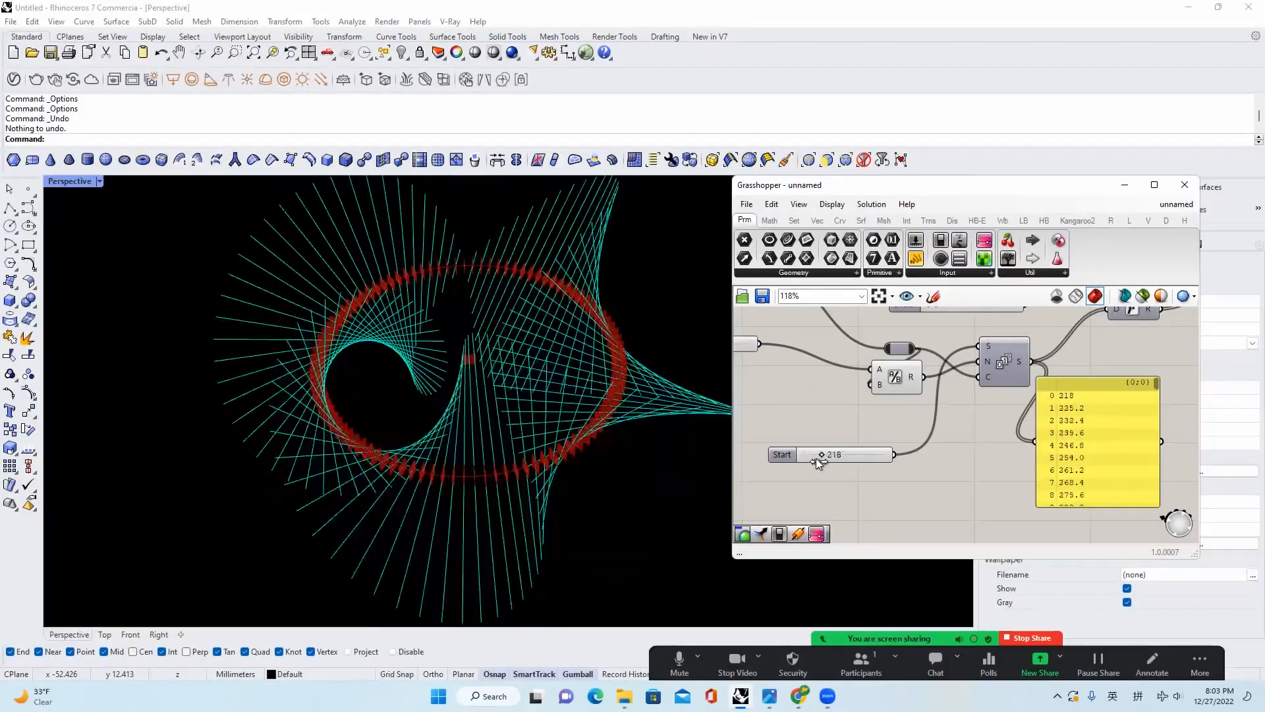
Set the Start slider to 1000 and select the Rotate component that receives the angles
left_click_drag(816, 457, 898, 455)
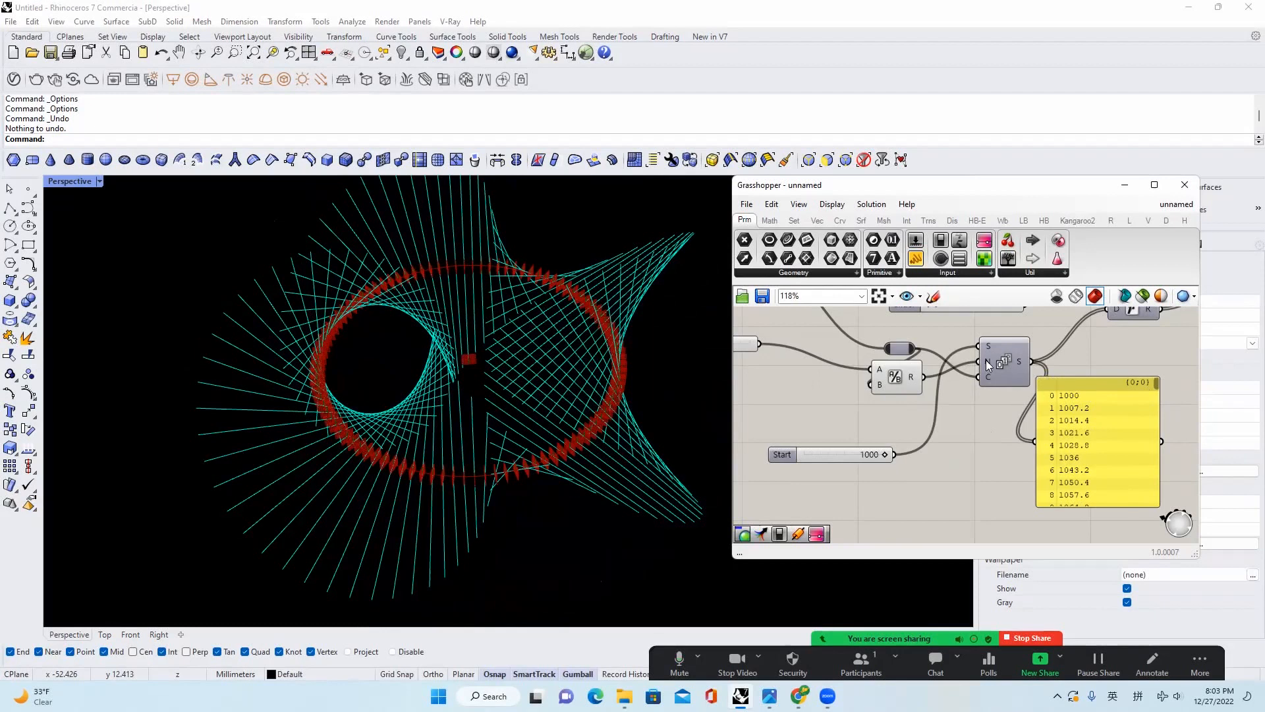
mouse_move(986, 363)
scroll(936, 444, "down", 3)
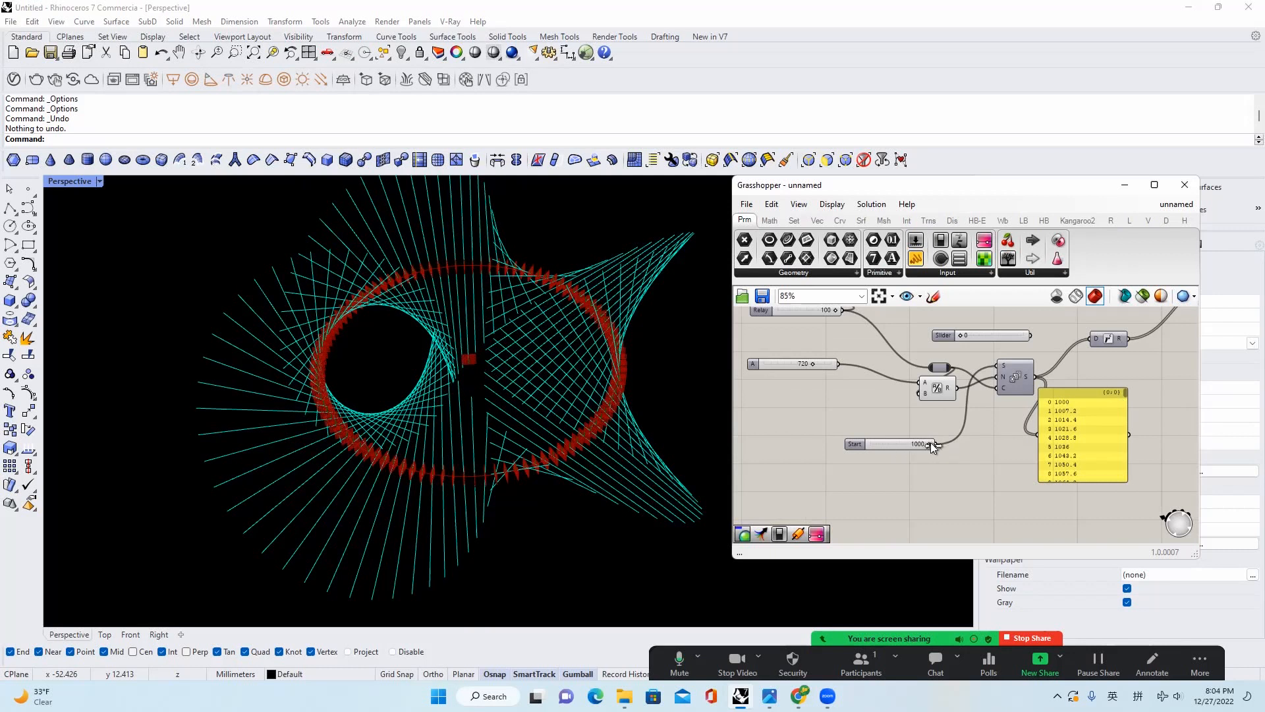
scroll(939, 442, "up", 1)
right_click_drag(978, 432, 929, 444)
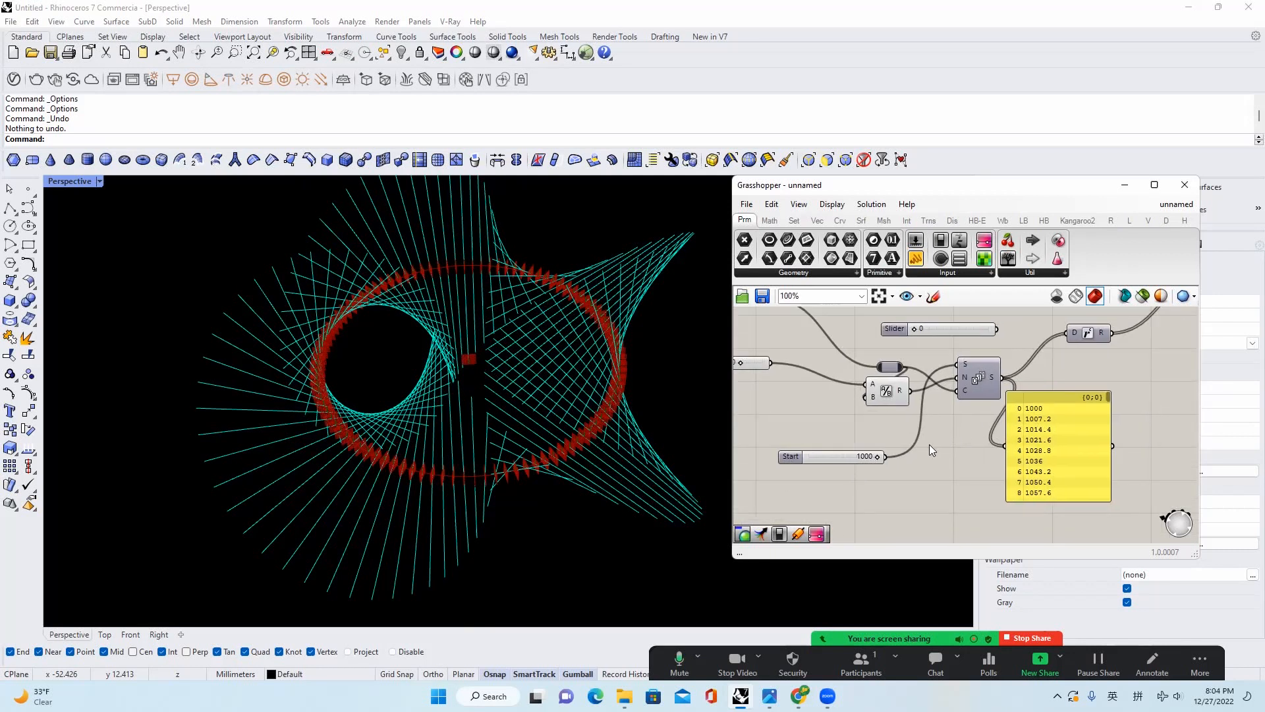
scroll(927, 444, "down", 1)
right_click_drag(1185, 327, 1109, 368)
scroll(1109, 367, "up", 1)
left_click(1097, 367)
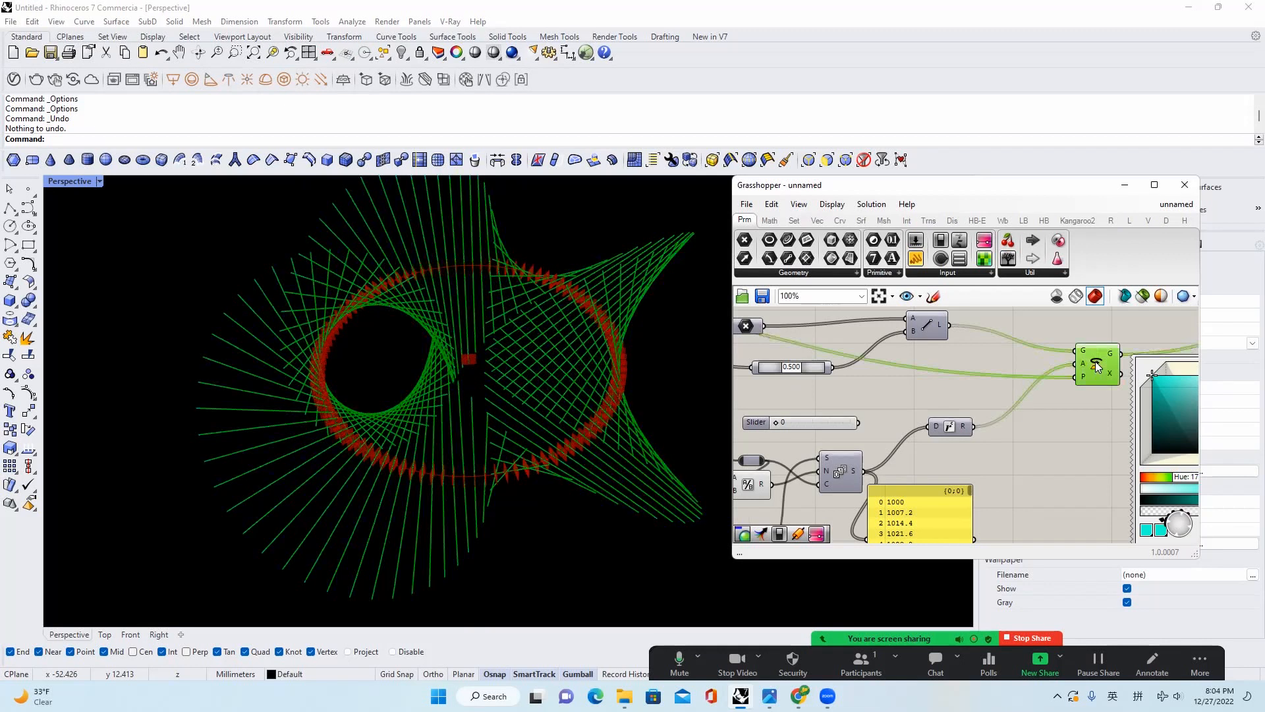
Set the A slider feeding the Division component to 180
scroll(1074, 369, "down", 3)
scroll(796, 486, "up", 3)
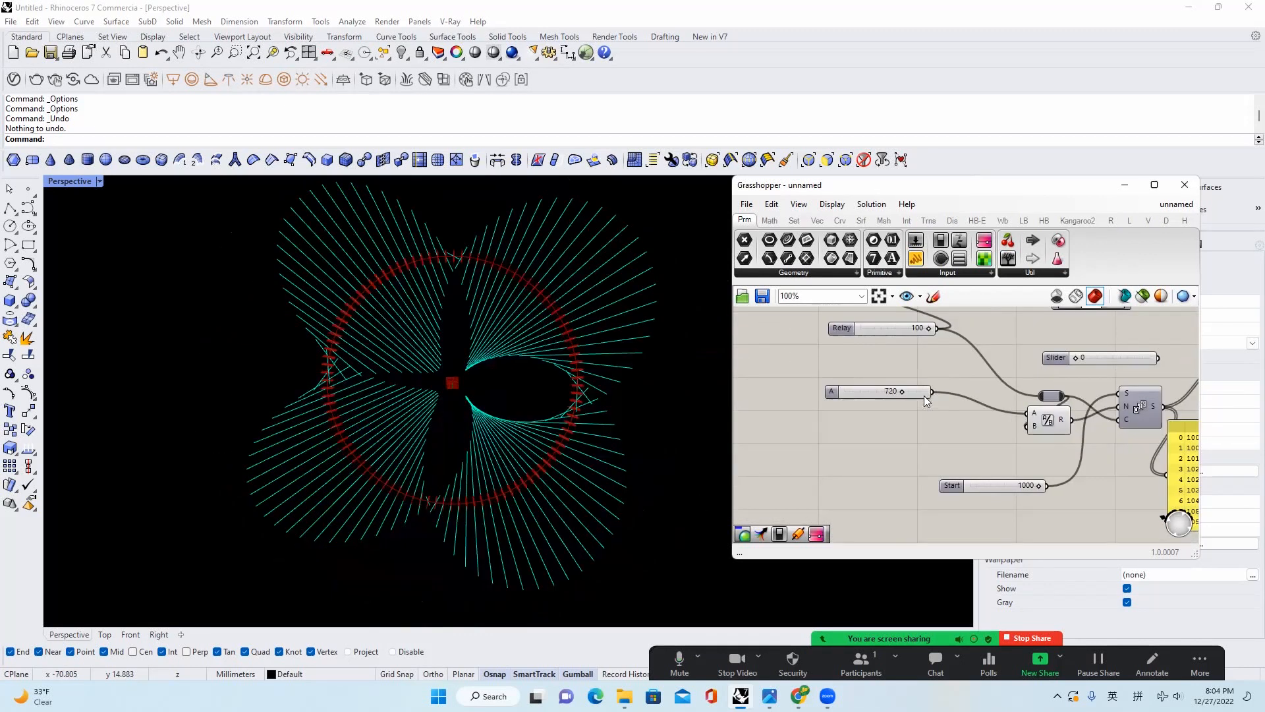
left_click(908, 394)
type("180")
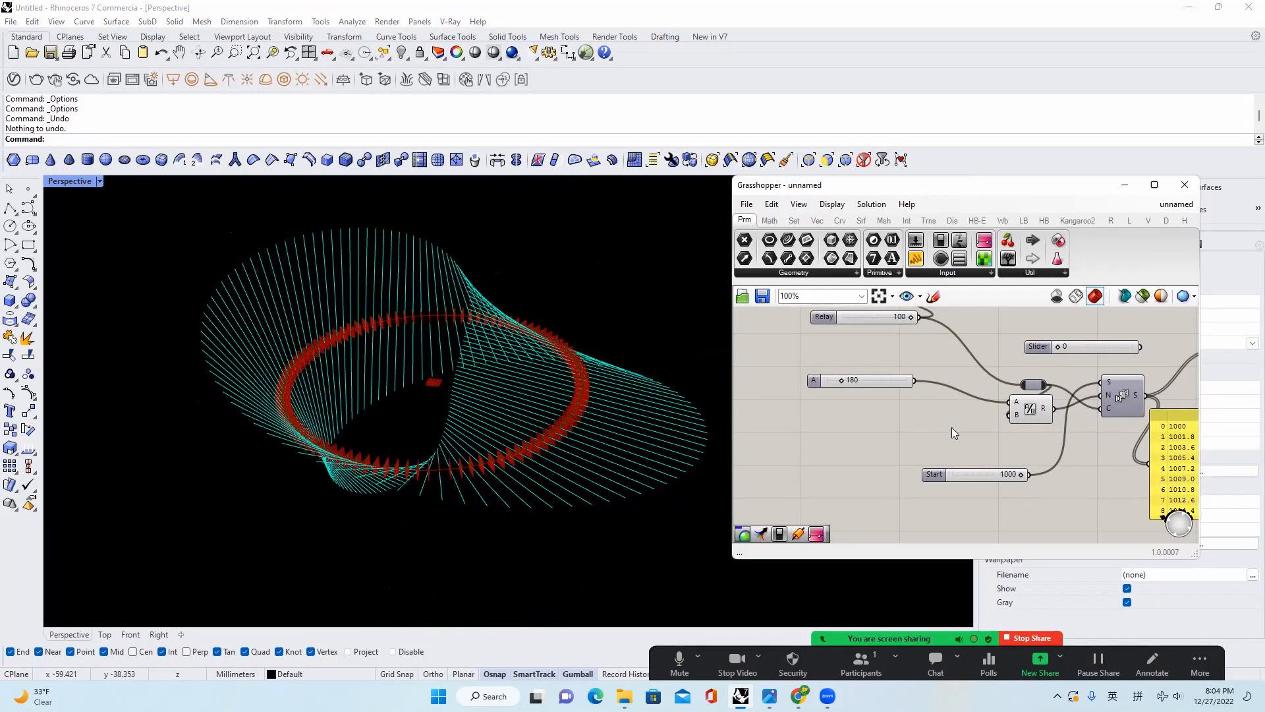
Add a Multiplication component fed by the 180 slider at input A, and create a number slider with value 3
double_click(895, 407)
type("mu")
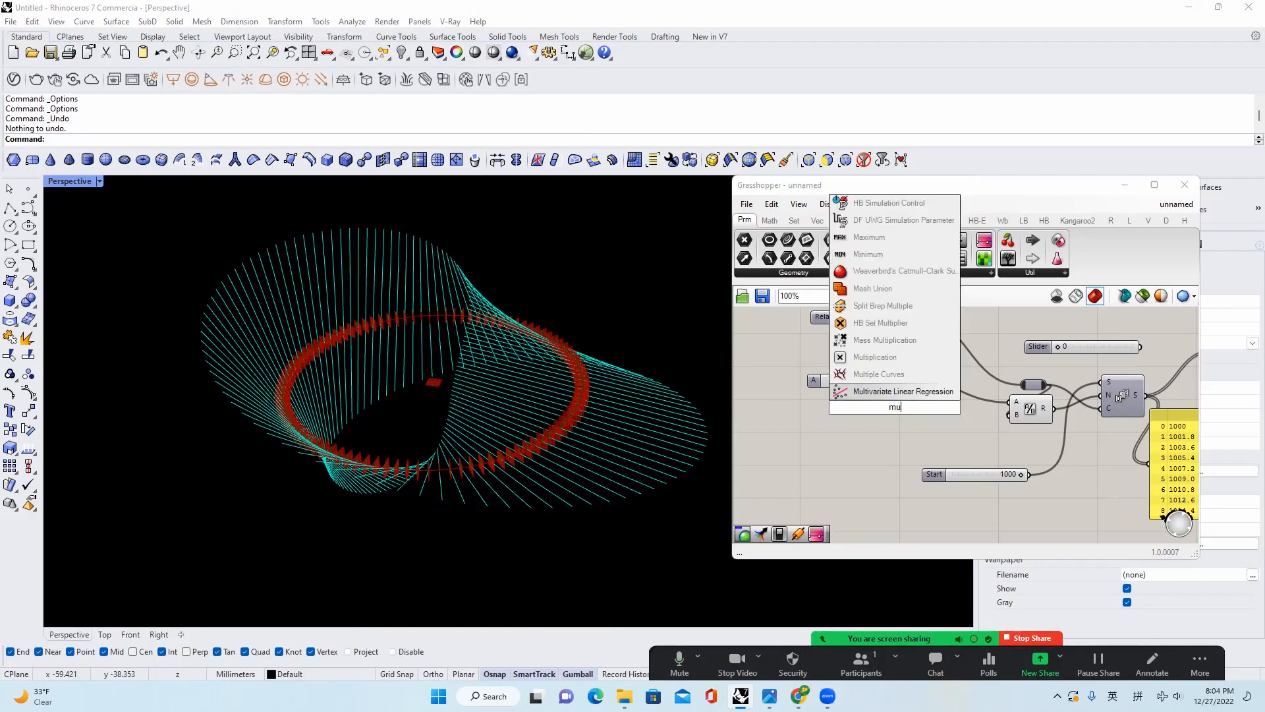
left_click(904, 361)
left_click_drag(915, 380, 877, 405)
double_click(826, 442)
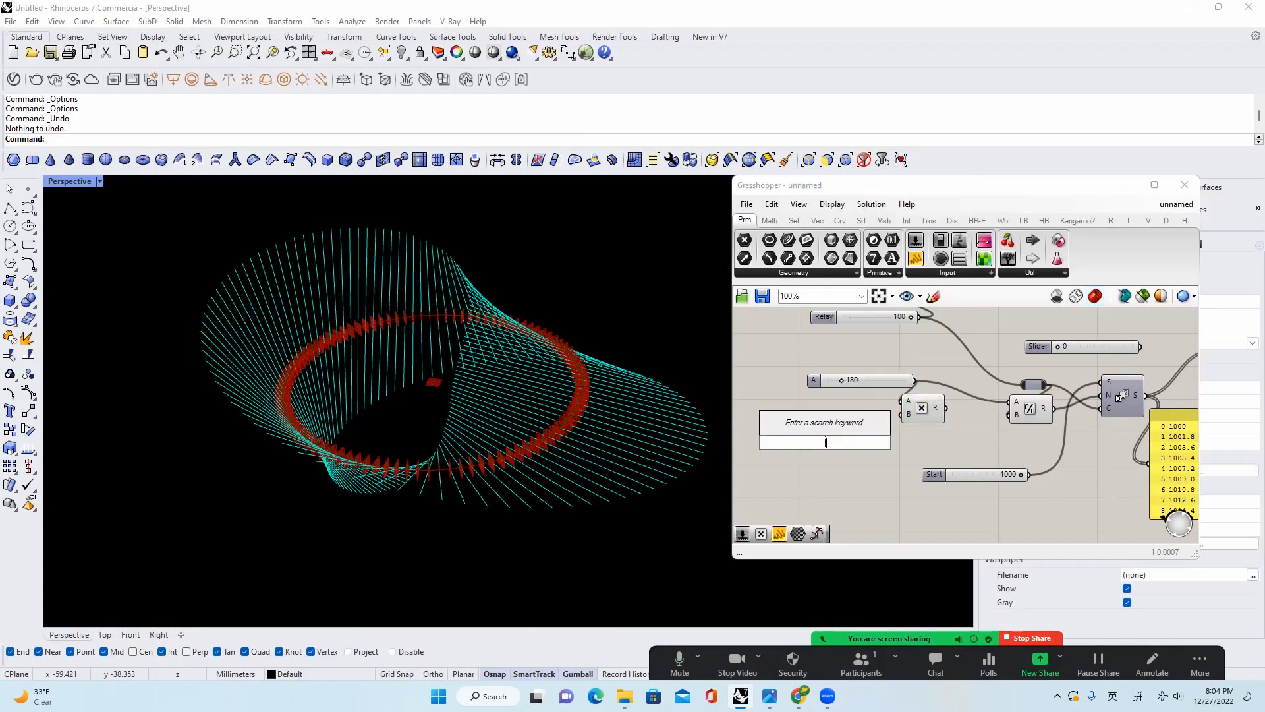
type("3")
key("Return")
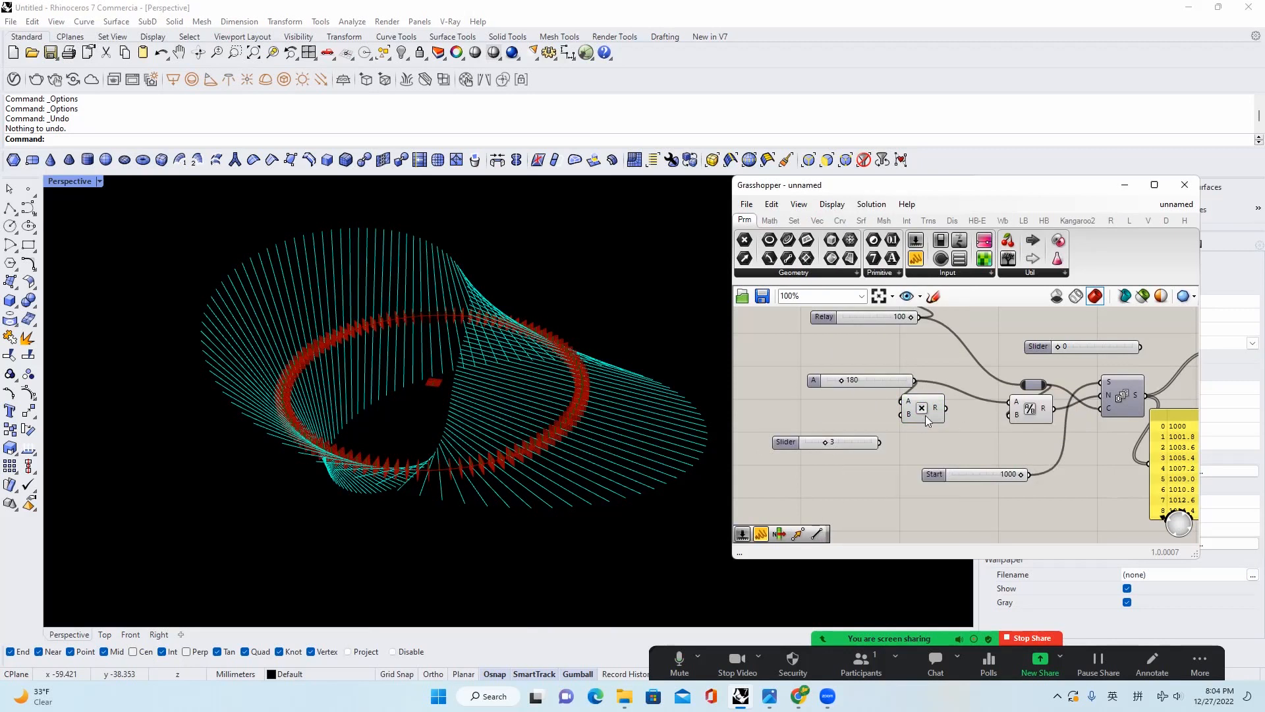
Multiply the 180 slider by the new slider, feed the product into the Division's A input, and set the multiplier to 1
left_click_drag(879, 442, 900, 414)
left_click_drag(1001, 408, 1009, 402)
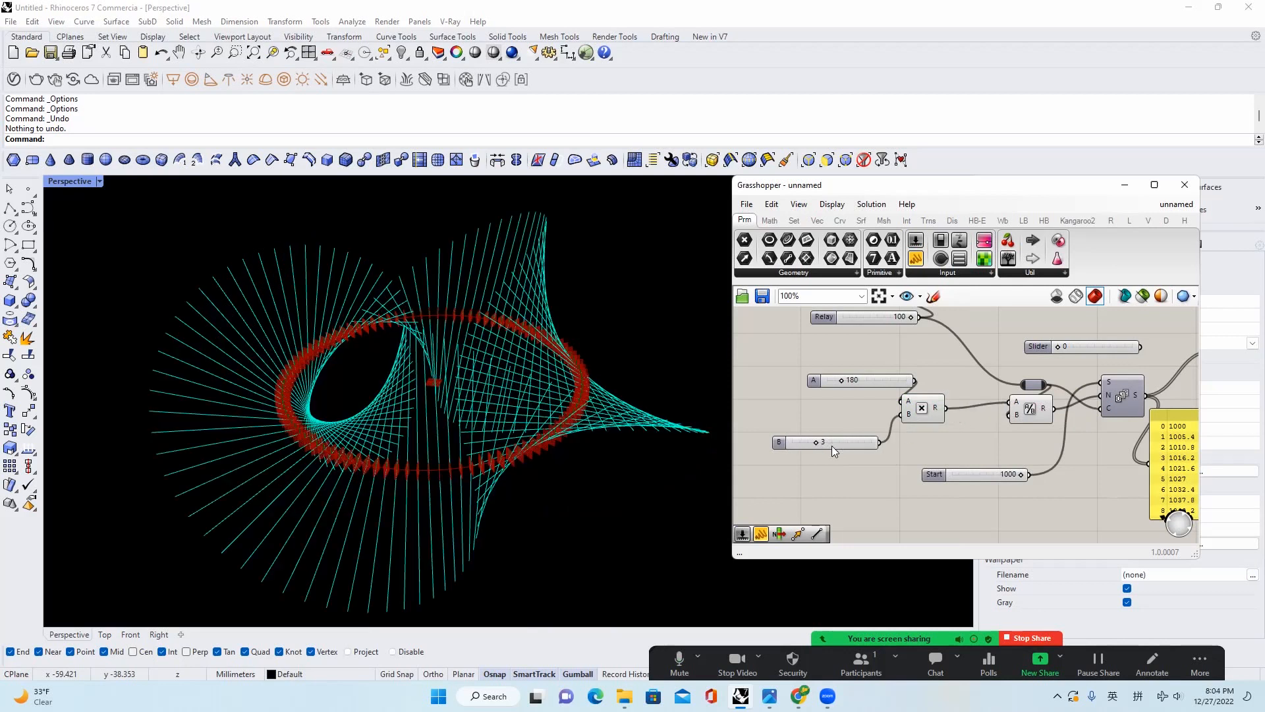
scroll(834, 450, "up", 1)
left_click_drag(808, 441, 792, 441)
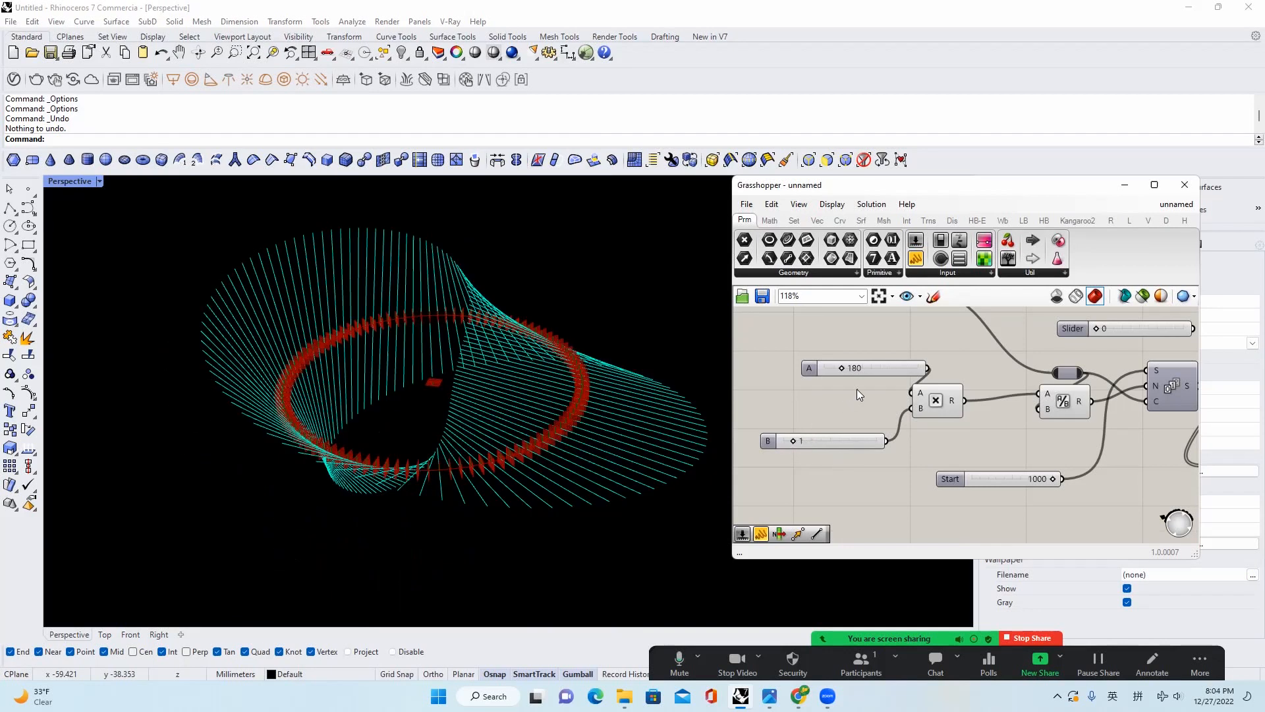
Examine how the rotated lines cross the frame planes around the circle, sketching guide strokes over one frame
right_click_drag(550, 401, 450, 411)
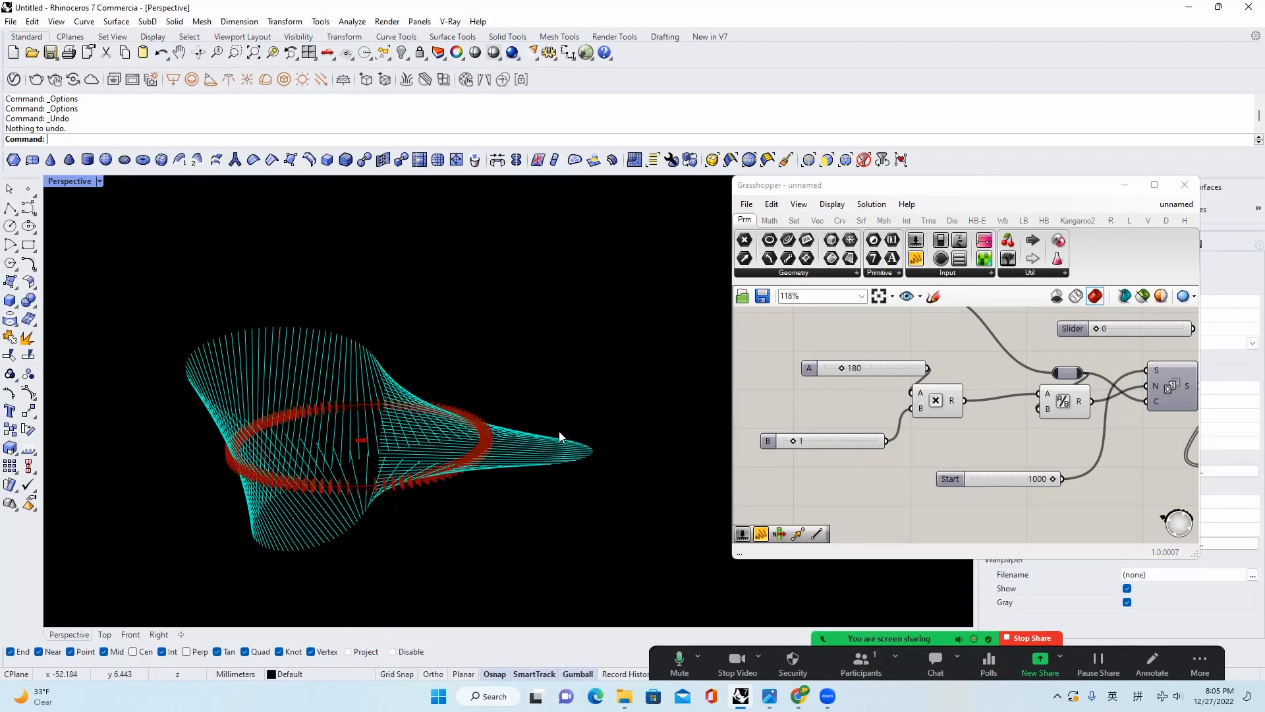
mouse_move(500, 461)
right_mouse_down()
mouse_move(515, 410)
mouse_move(525, 441)
mouse_move(513, 473)
right_mouse_up()
scroll(496, 436, "up", 8)
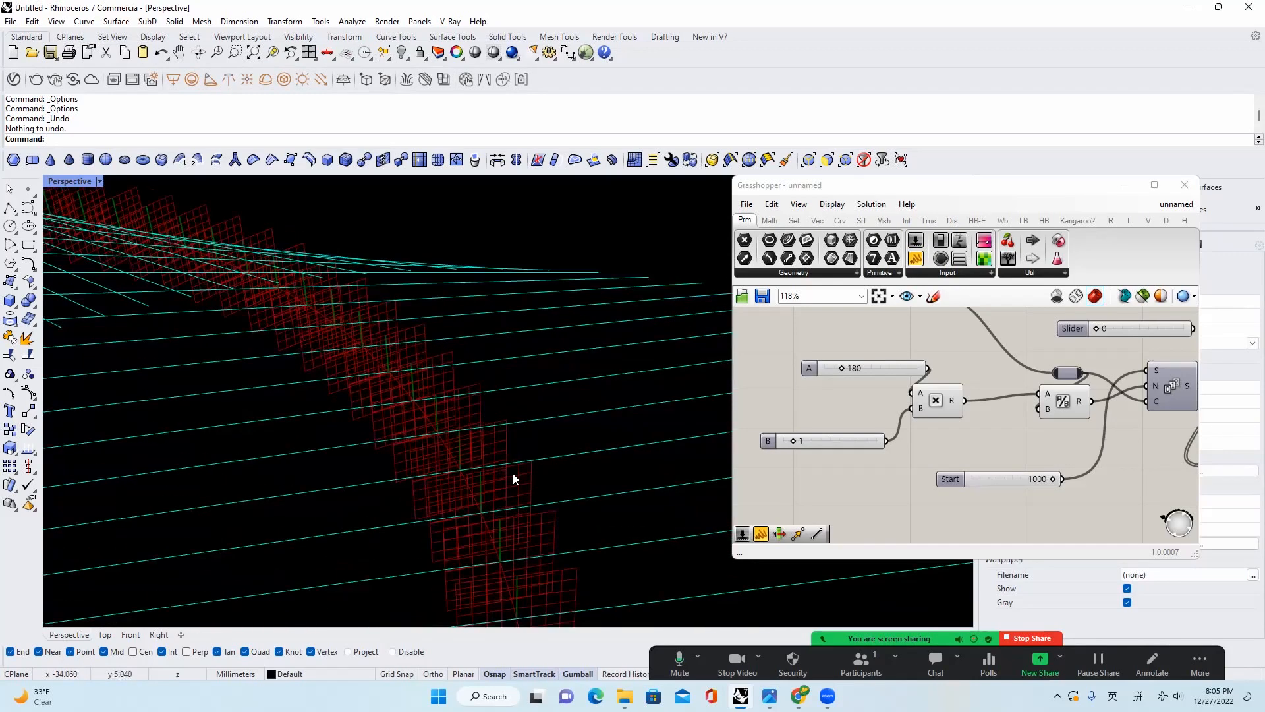
scroll(512, 474, "up", 3)
right_click_drag(436, 479, 519, 491)
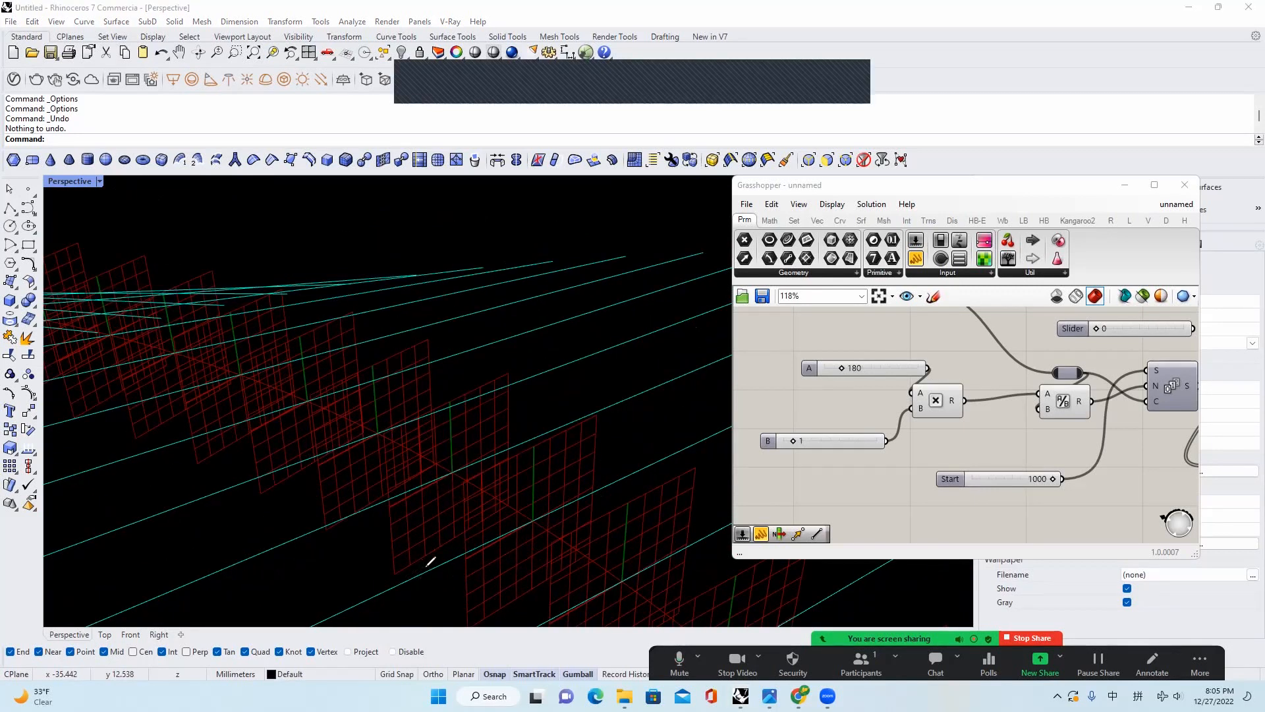
left_click_drag(410, 574, 670, 444)
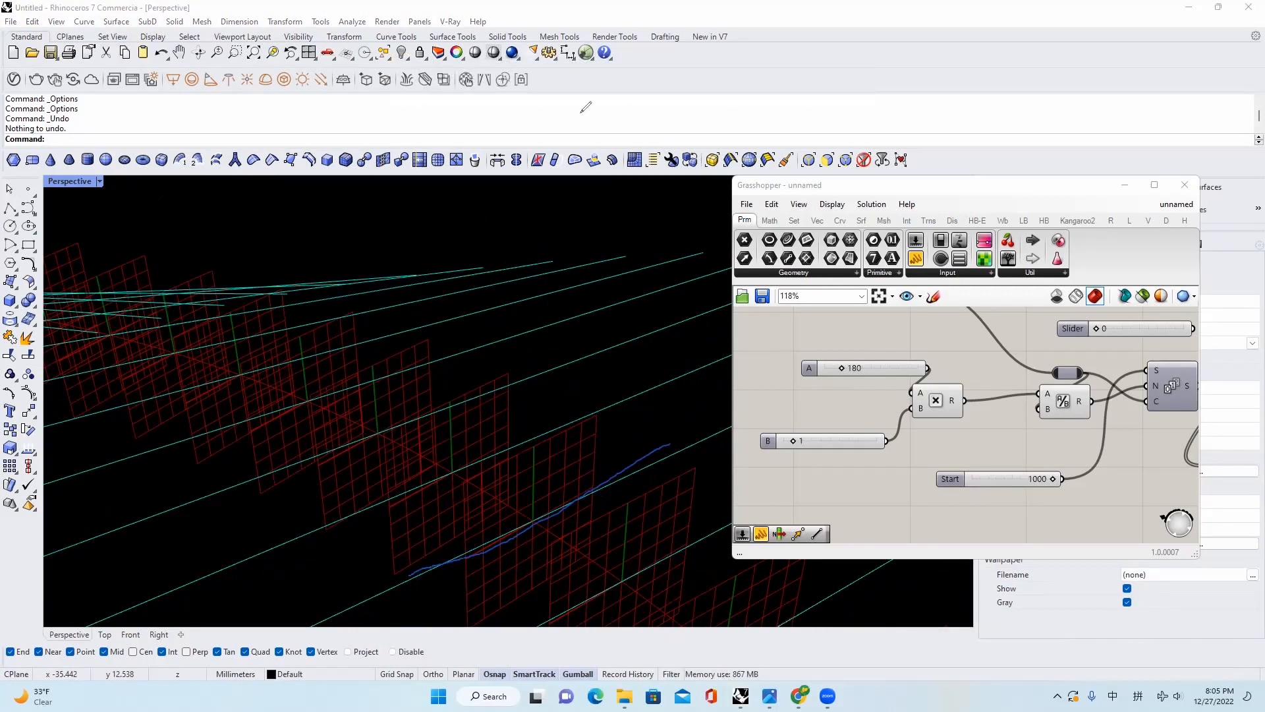
left_click_drag(545, 320, 544, 374)
left_click_drag(542, 420, 537, 622)
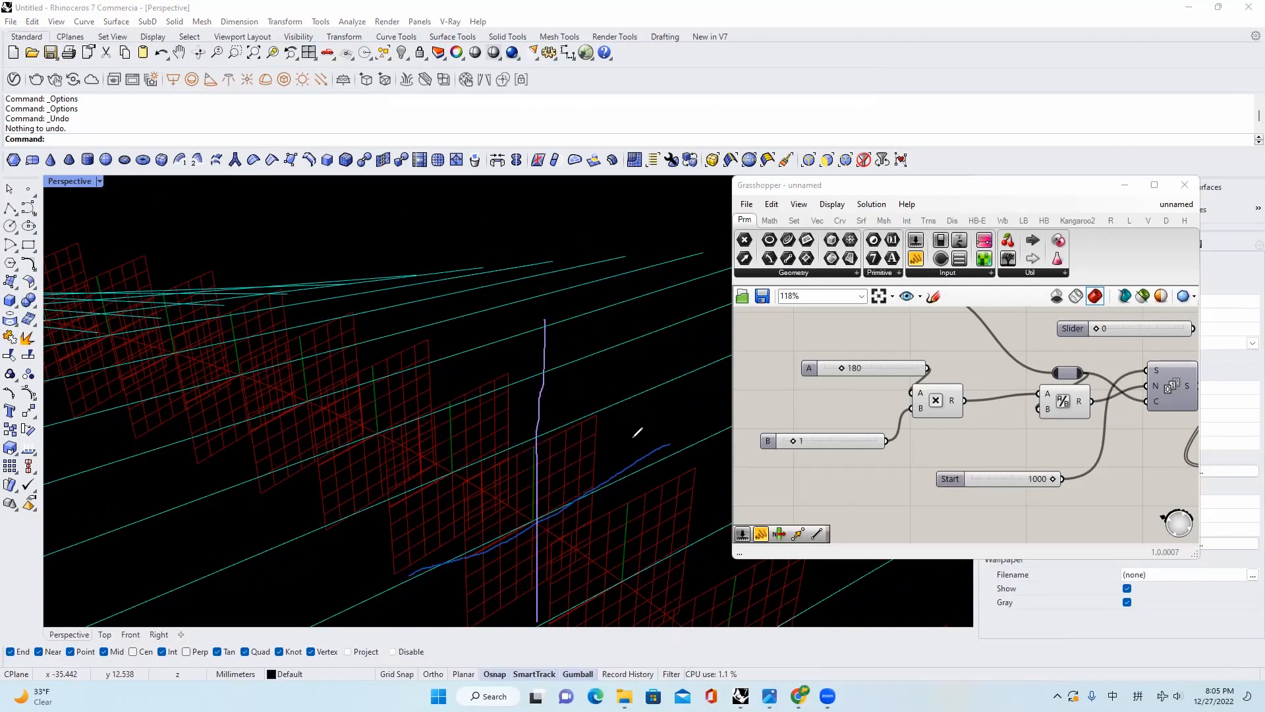
left_click_drag(393, 590, 673, 450)
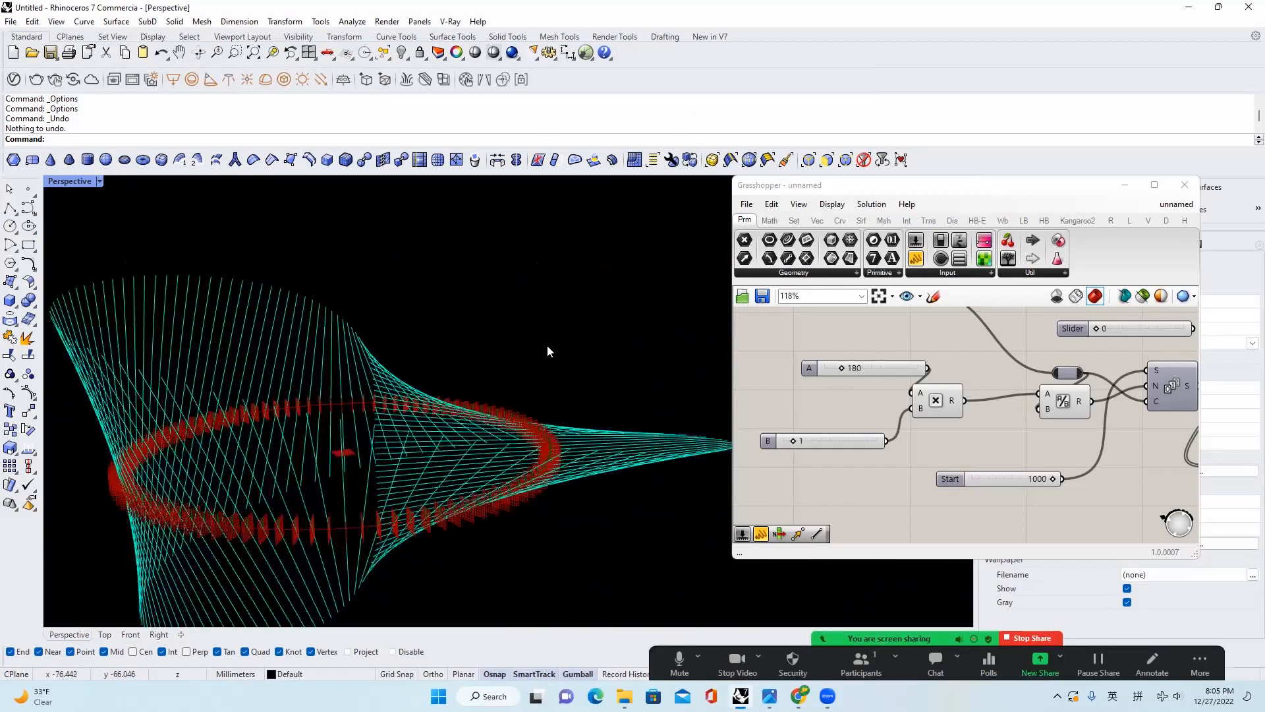
right_click_drag(547, 345, 554, 435)
scroll(554, 436, "down", 7)
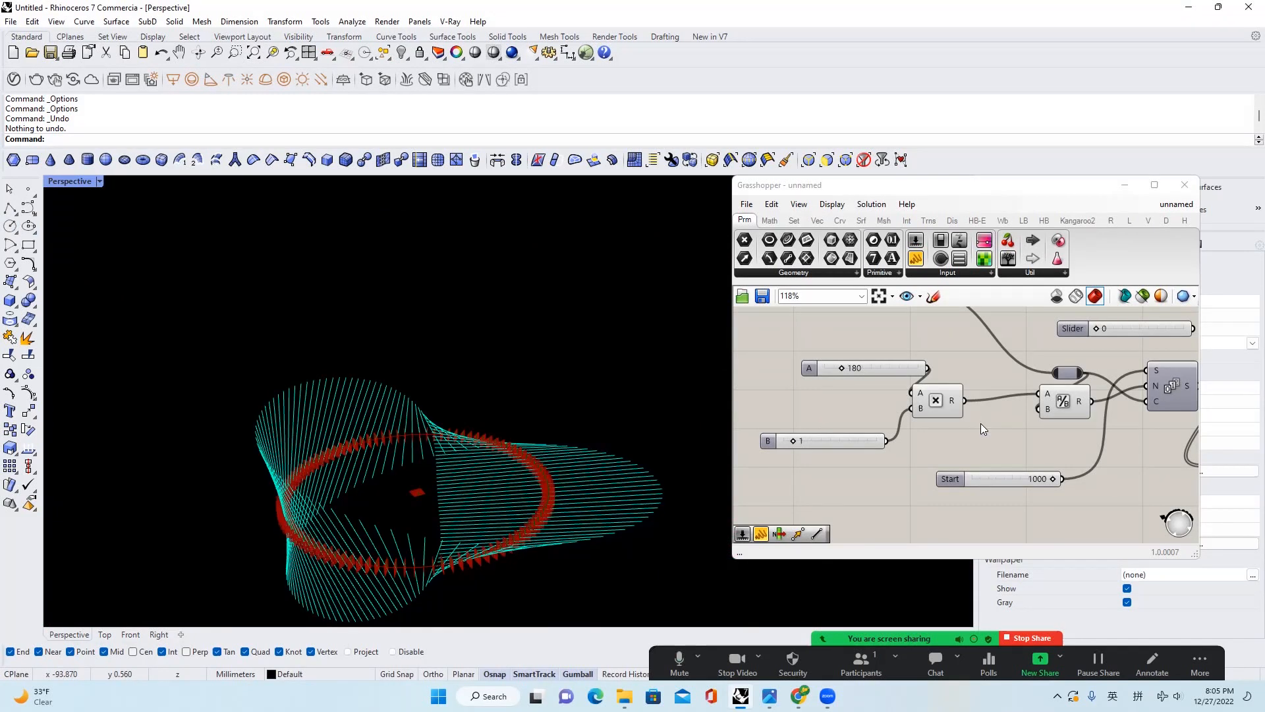
Move the 100-count slider to the left of the angle sliders, upstream of the Divide Curve and Series branches
scroll(999, 481, "down", 4)
right_click_drag(983, 355, 1024, 395)
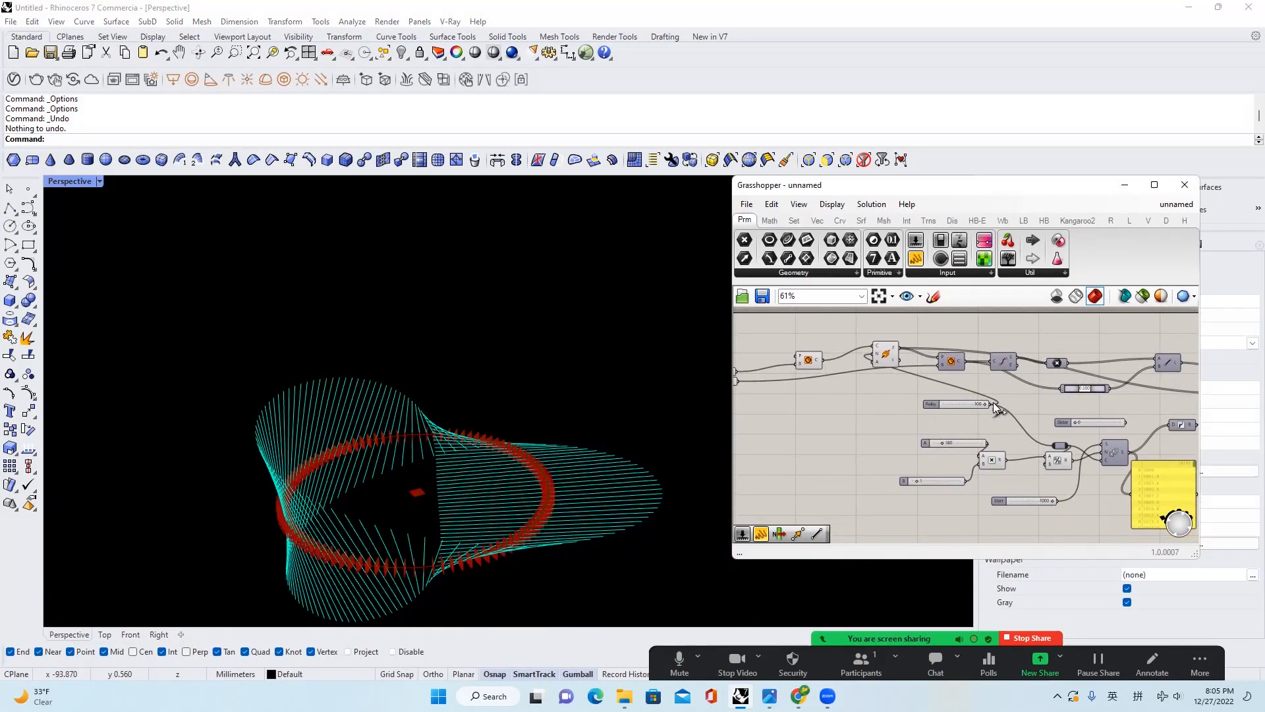
left_click_drag(967, 399, 809, 438)
right_click_drag(1004, 368, 988, 395)
scroll(1023, 402, "down", 3)
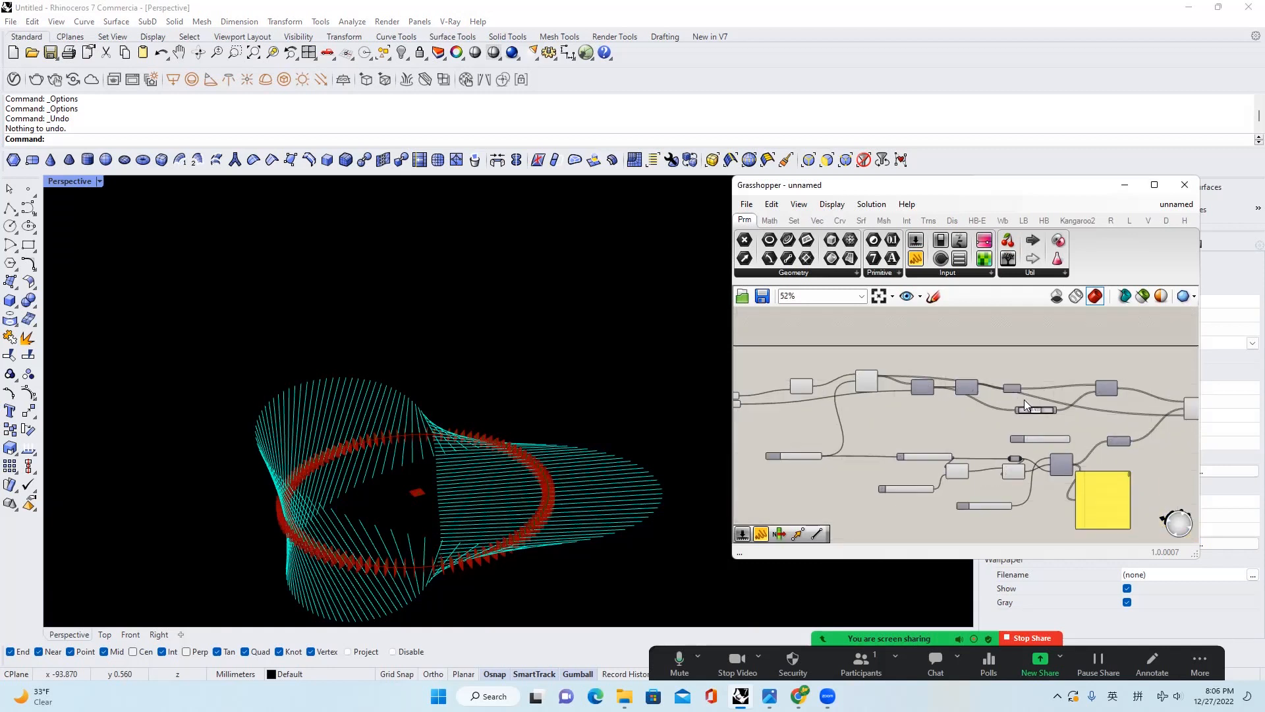
Turn on the preview of the Circle component to show the circles around the divided ring
scroll(968, 397, "up", 3)
left_click(1032, 367)
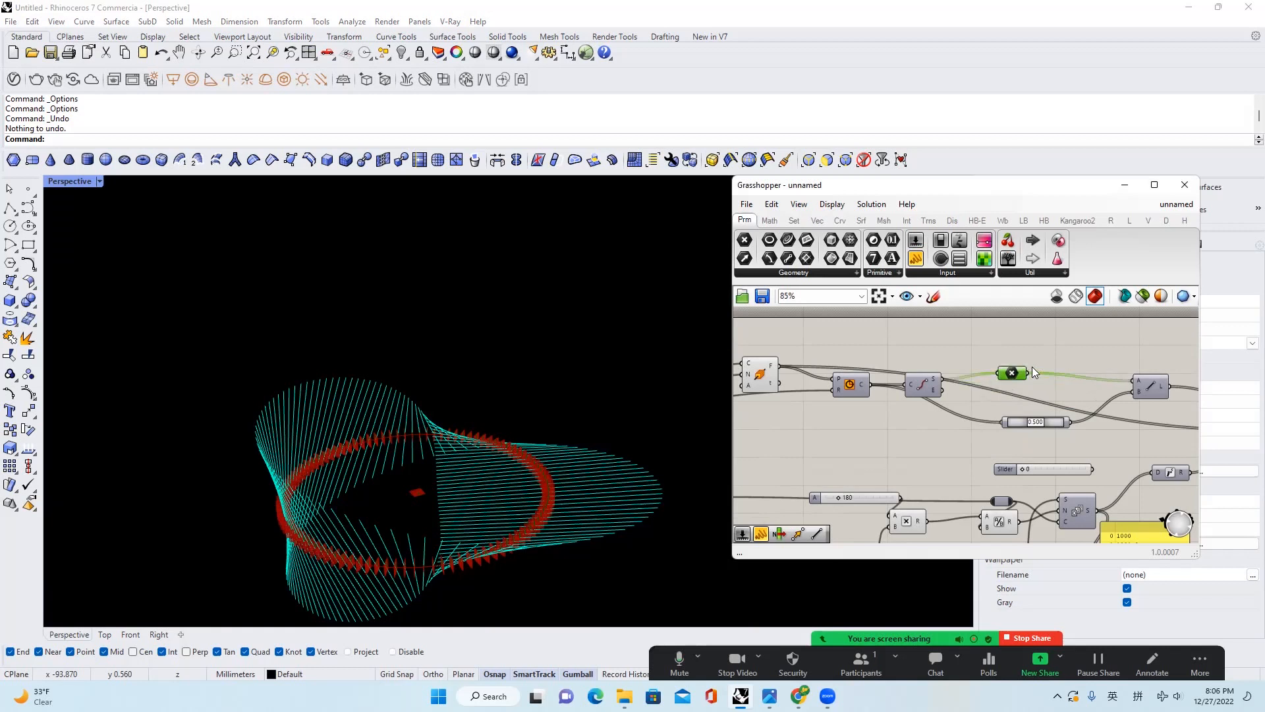
right_click_drag(1039, 370, 1016, 377)
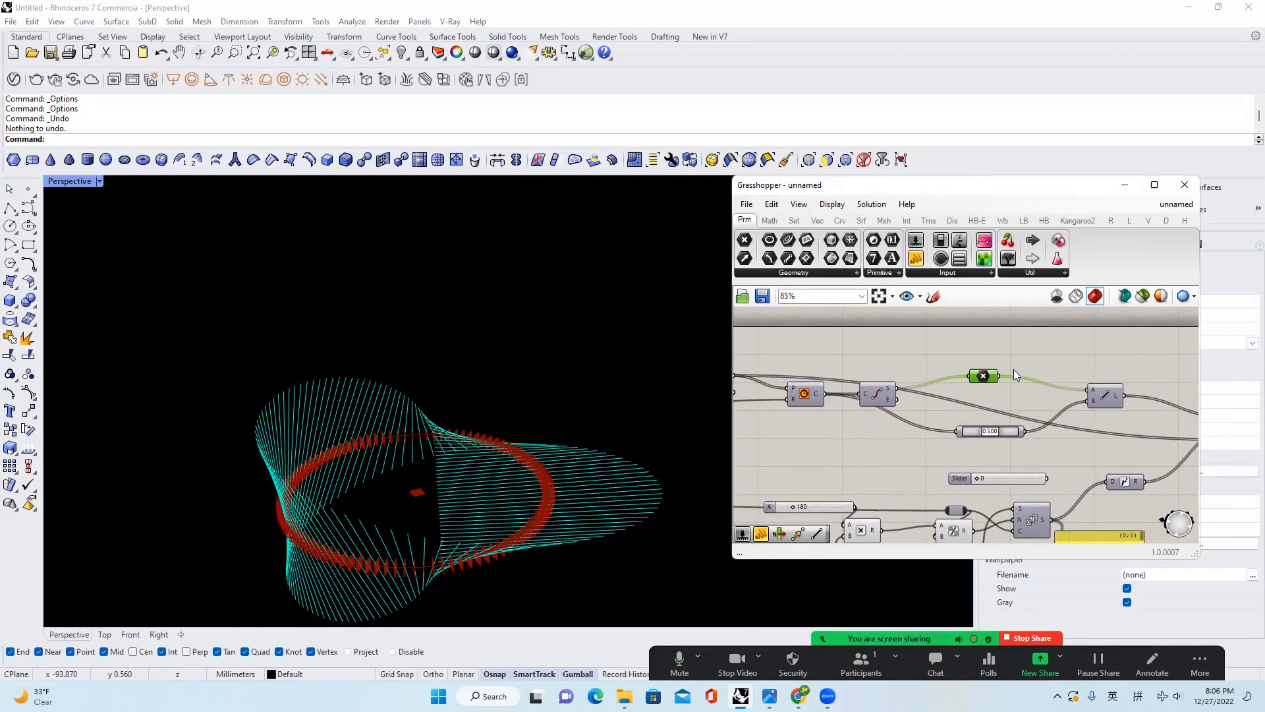
right_click_drag(980, 369, 1083, 344)
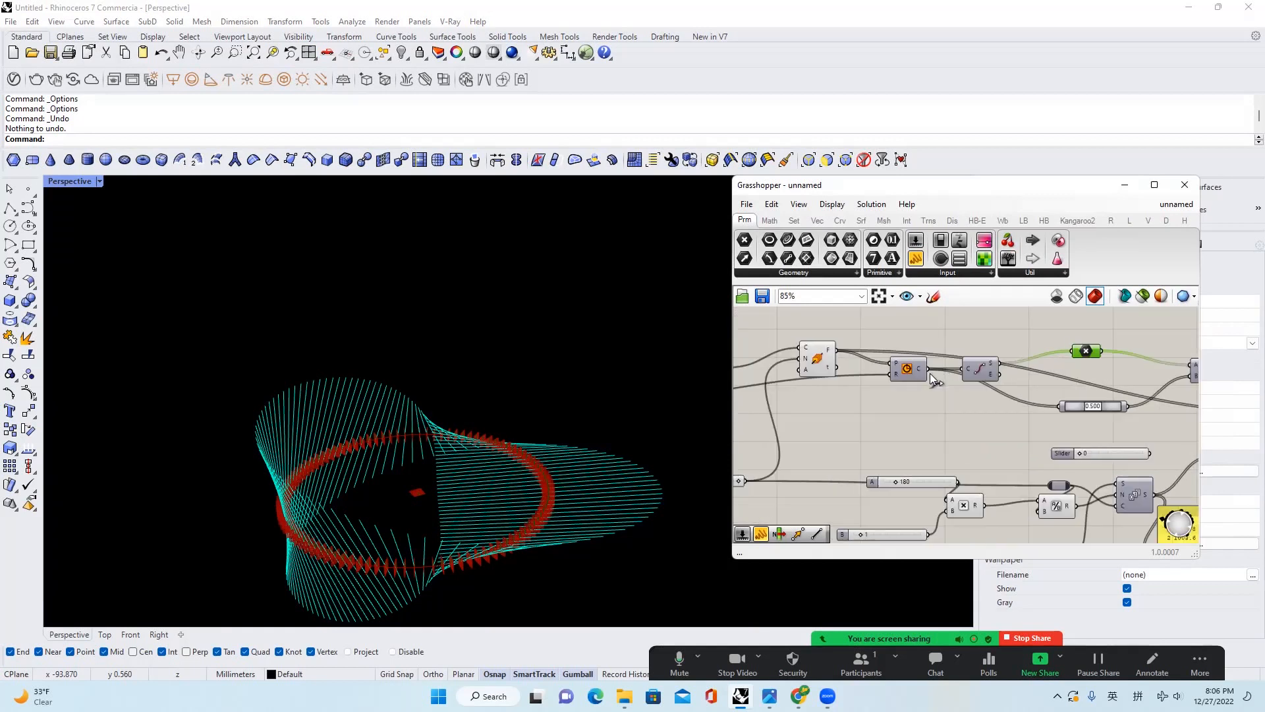
scroll(983, 372, "up", 3)
left_click(924, 386)
middle_click(926, 367)
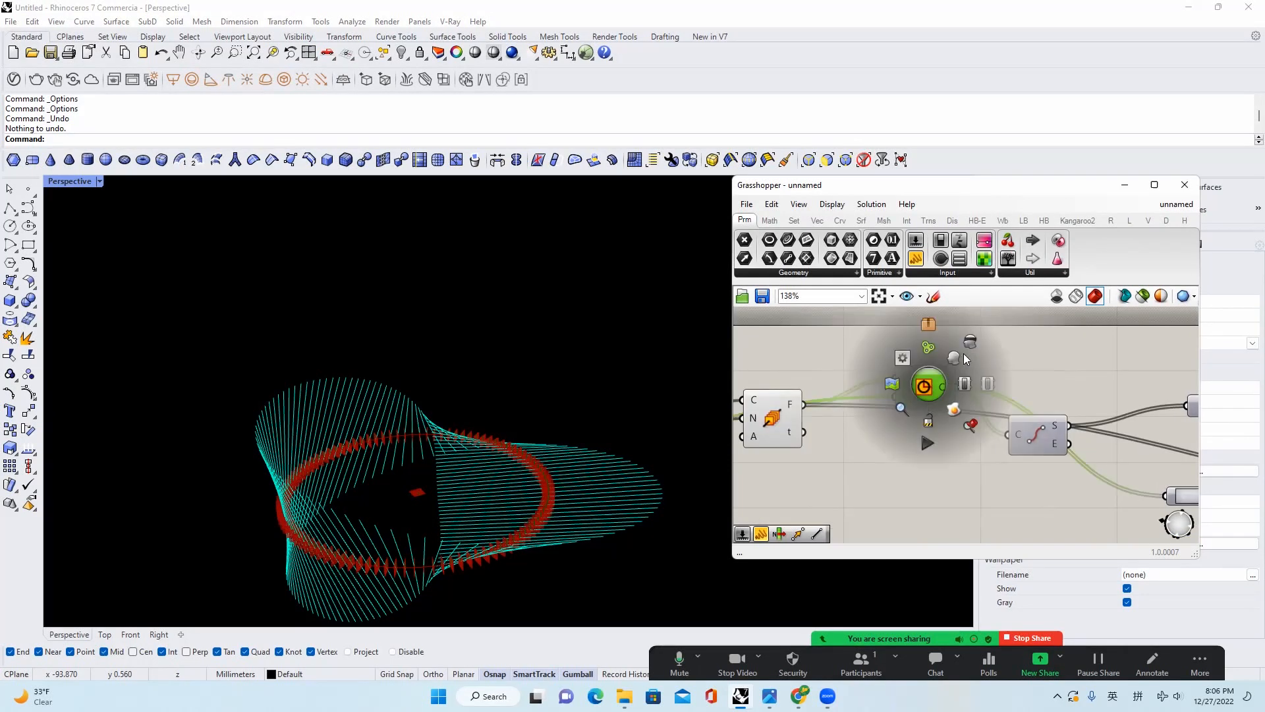
left_click(958, 356)
right_click_drag(651, 452, 621, 433)
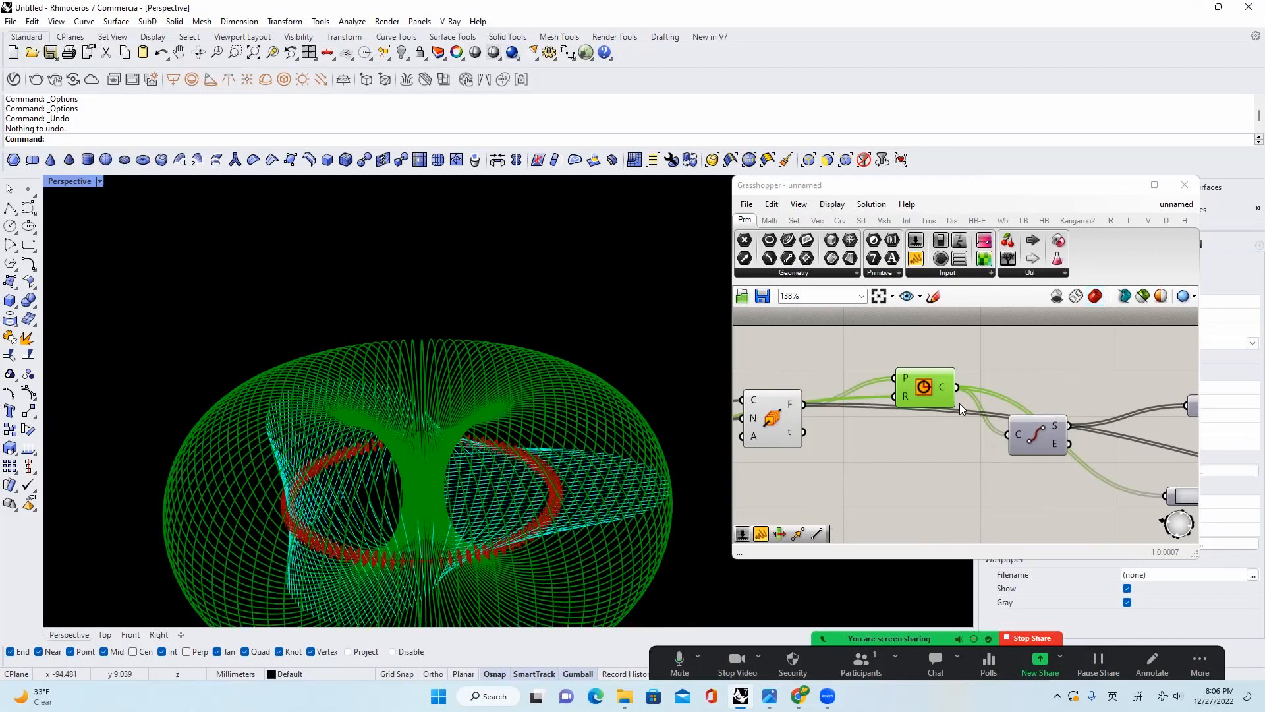
Move the Line component slightly up to line it up with the point parameter feeding its A input
scroll(933, 402, "down", 2)
right_click_drag(1099, 407, 991, 405)
scroll(1033, 406, "up", 2)
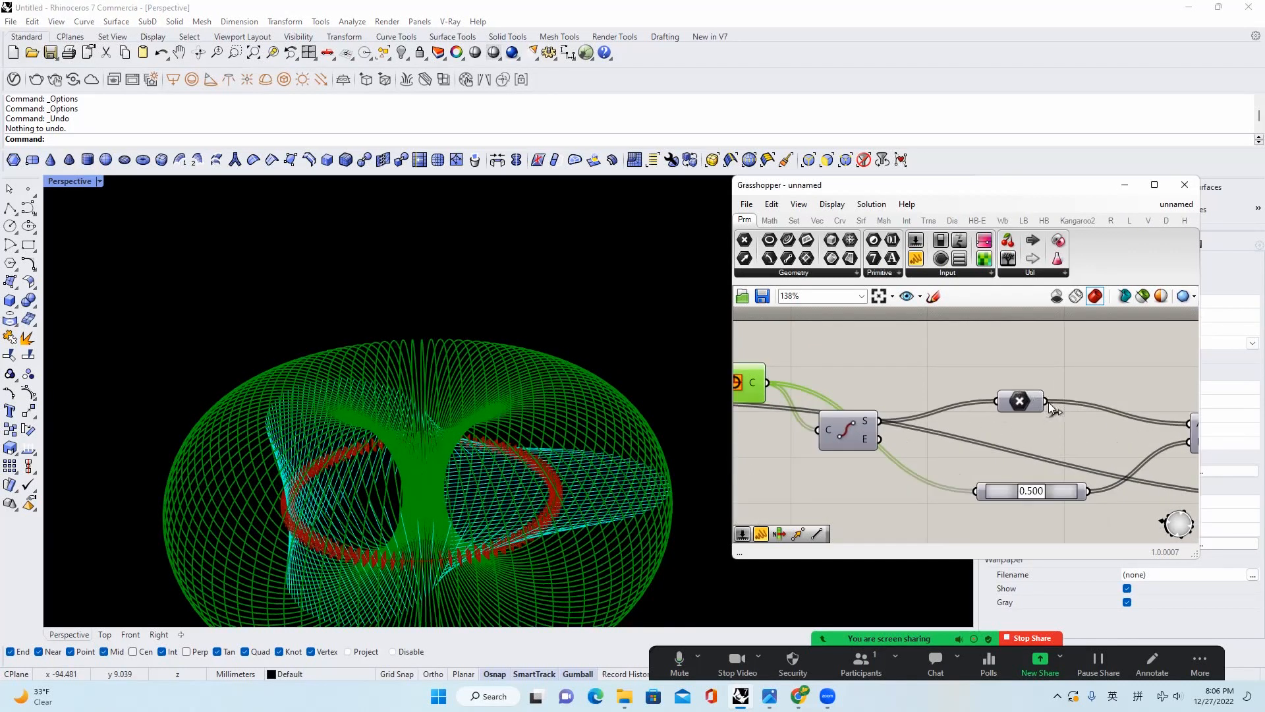
scroll(1050, 375, "down", 2)
right_click_drag(1051, 376, 954, 380)
left_click_drag(1085, 417, 1084, 400)
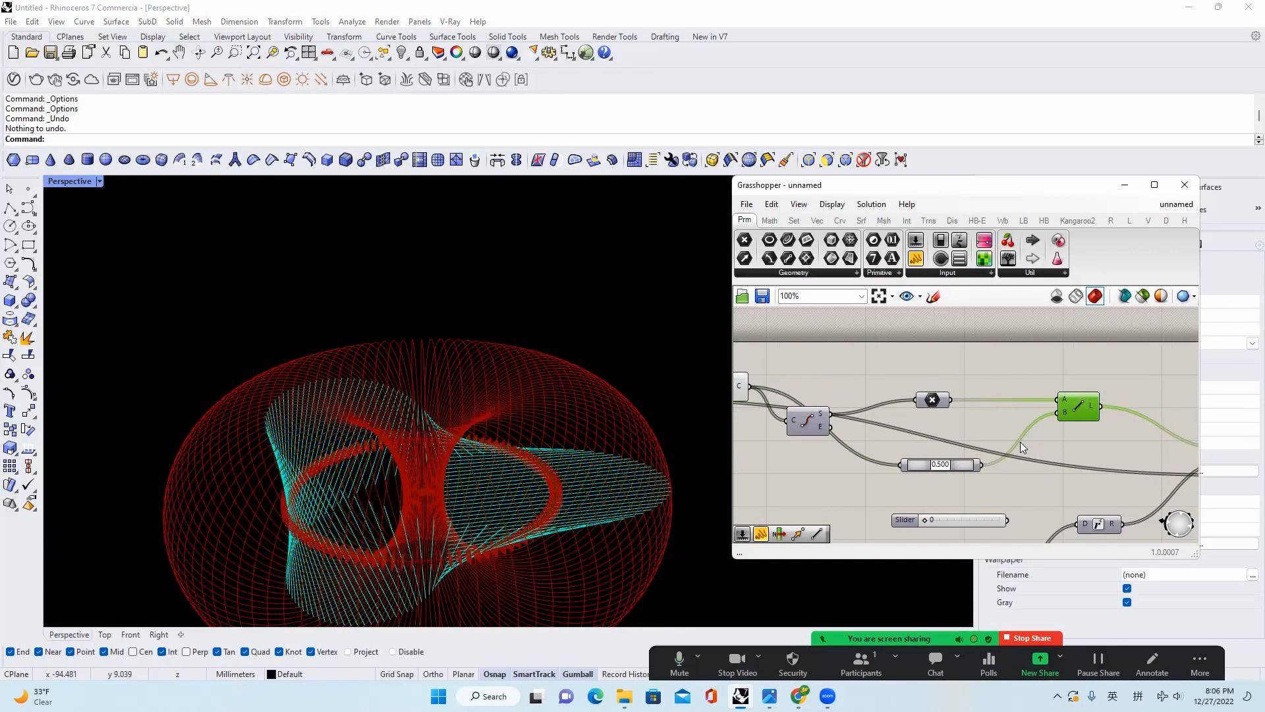
Turn off the preview of the Circle component
right_click_drag(1020, 441, 1101, 441)
left_click(817, 390)
middle_click(816, 390)
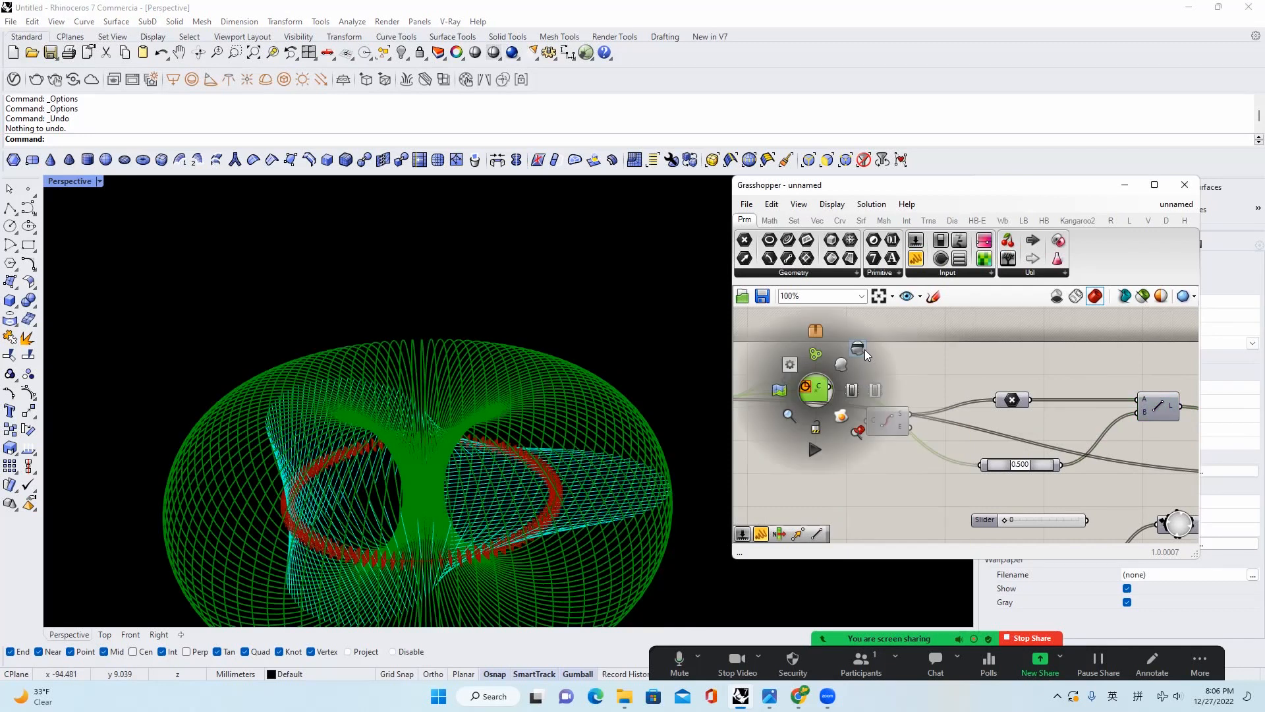
left_click(864, 349)
Move the 0.500 Point On Curve component closer to the point parameter, duplicate it below, and set the copy to 0.250
left_click_drag(1014, 452, 1016, 423)
right_click_drag(1089, 419, 1032, 419)
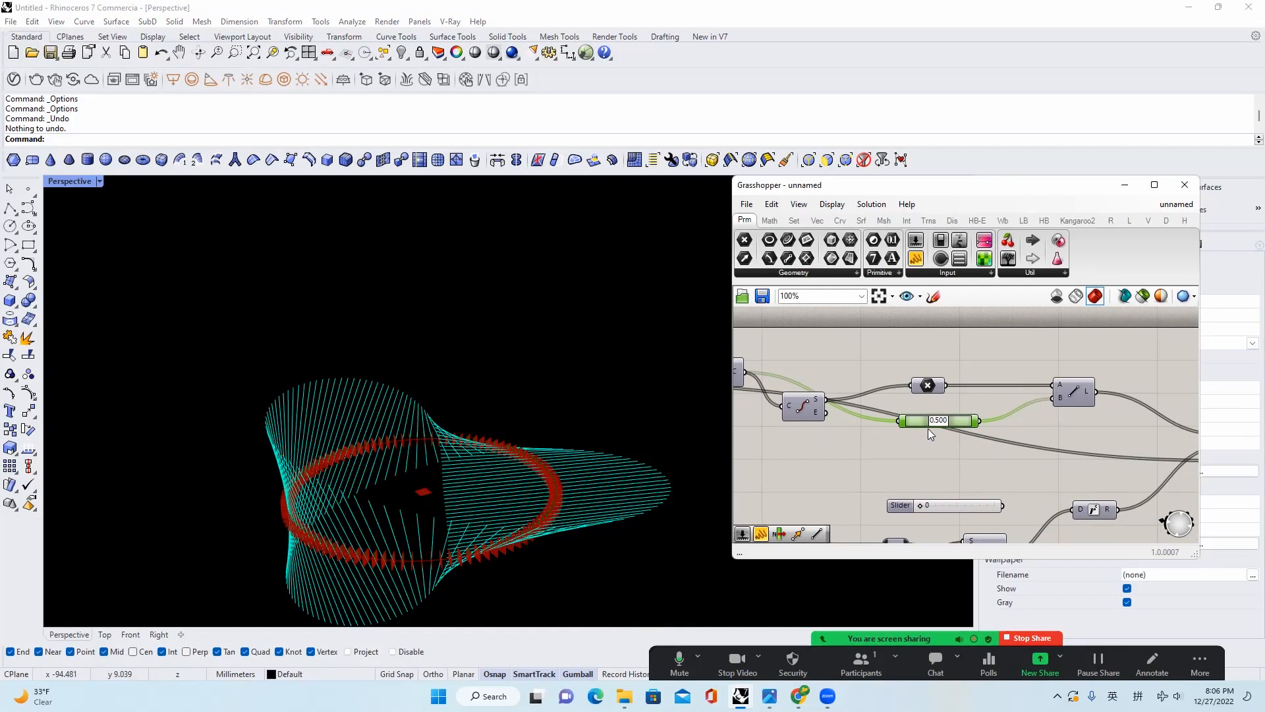
scroll(963, 421, "up", 2)
left_click_drag(938, 404, 948, 457, "alt")
scroll(938, 452, "up", 2)
scroll(953, 425, "down", 2)
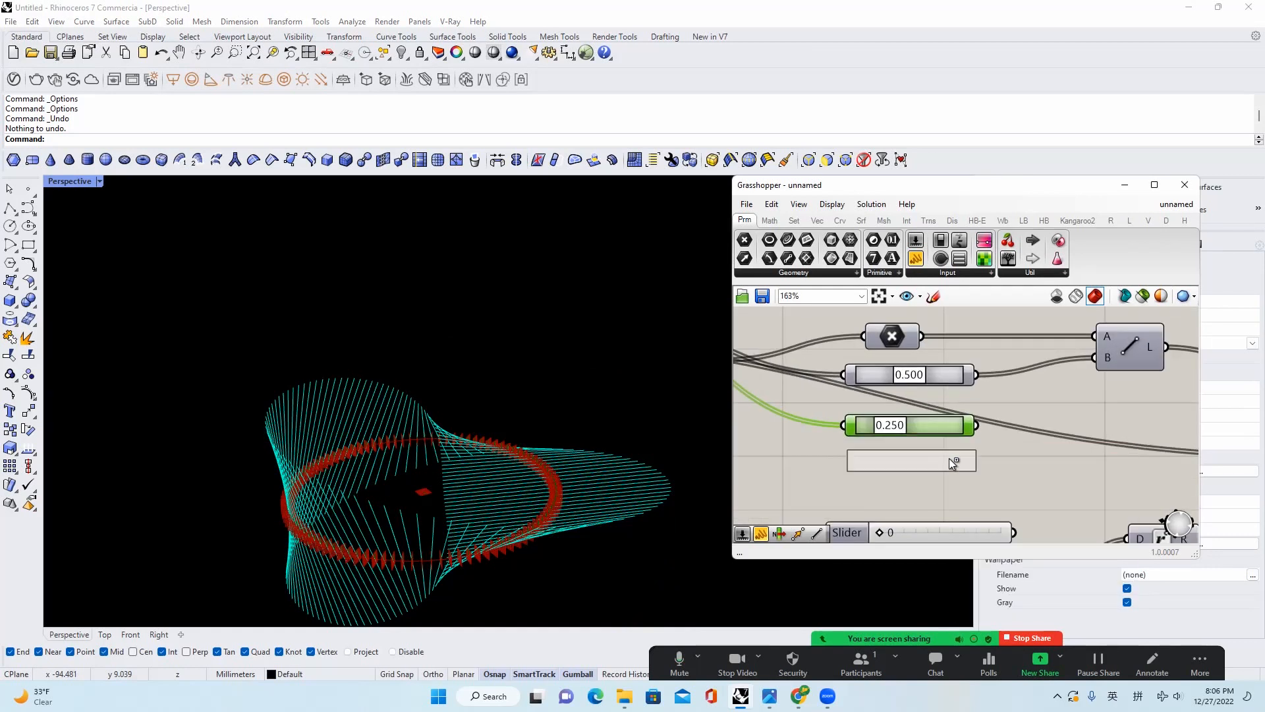
Place another Point On Curve copy below the 0.250 one and set it to 0.750
scroll(909, 459, "up", 3)
scroll(970, 467, "up", 6)
left_click_drag(869, 469, 988, 466)
scroll(986, 461, "down", 10)
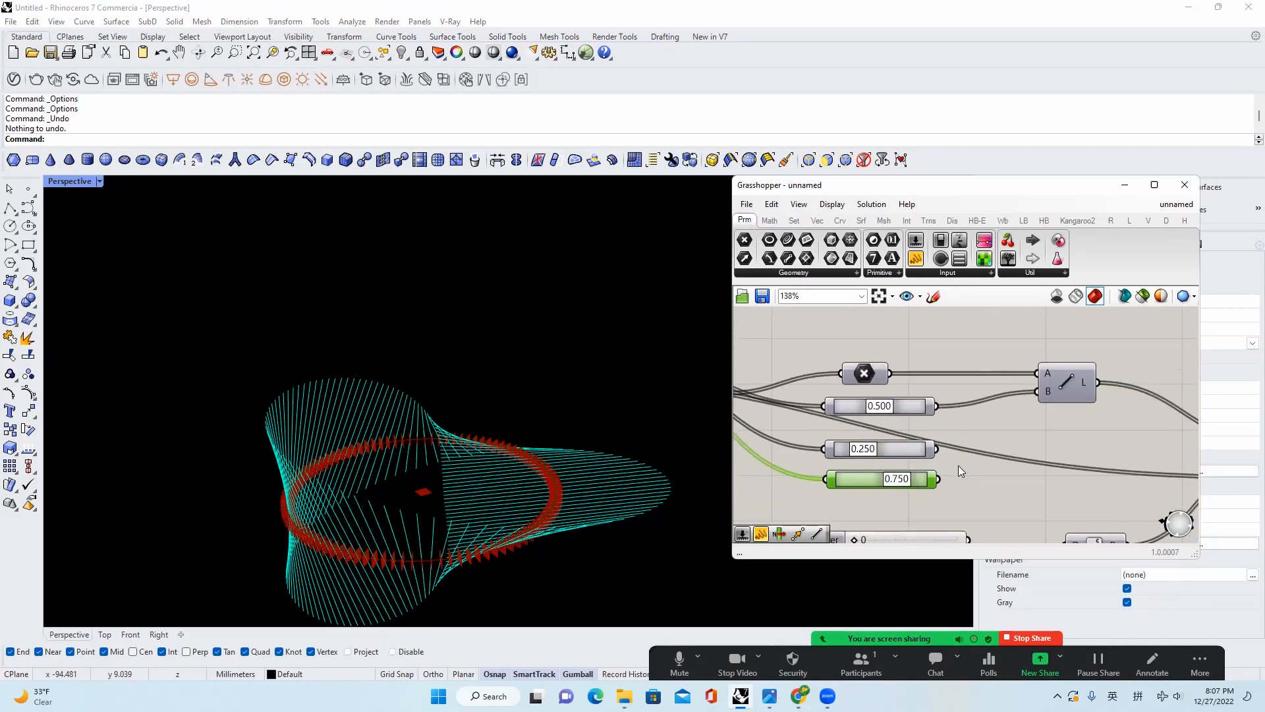
Duplicate the Line component to join the 0.250 and 0.750 points, and add its output to the Rotate component's geometry input
left_click(1055, 394)
left_click_drag(1073, 445, 933, 449, "alt")
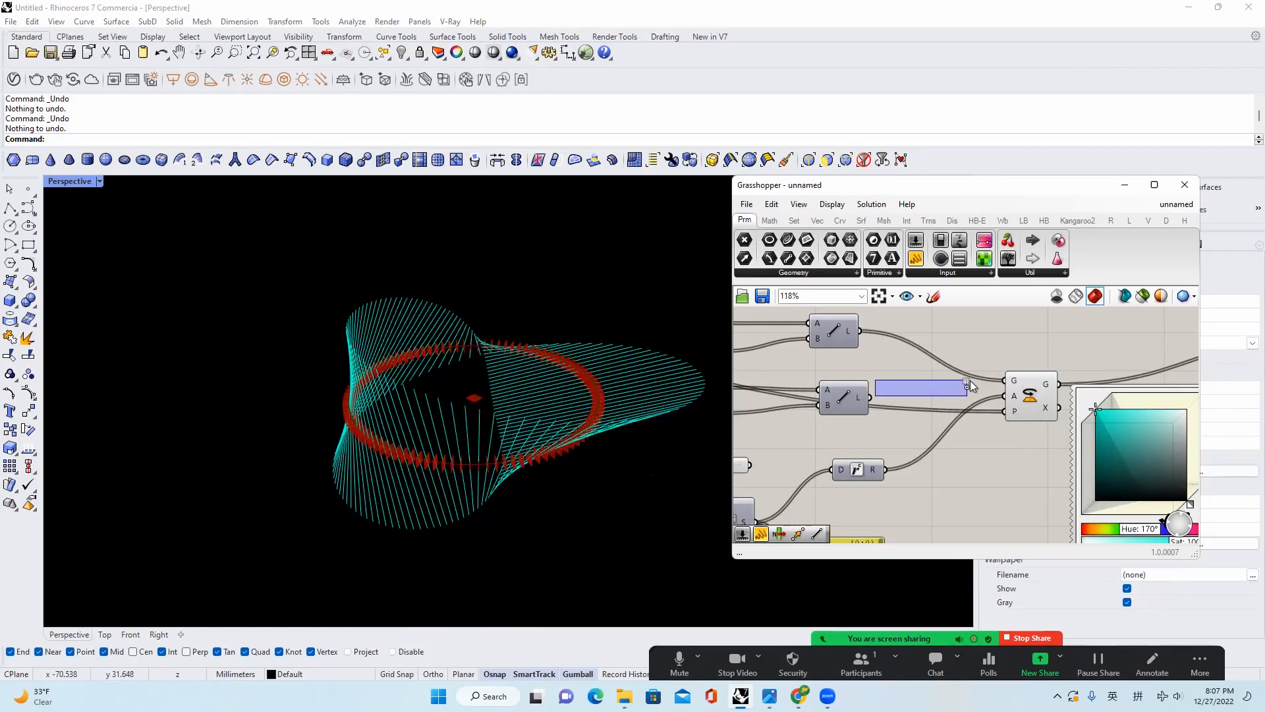
left_click_drag(970, 381, 1004, 380, "shift")
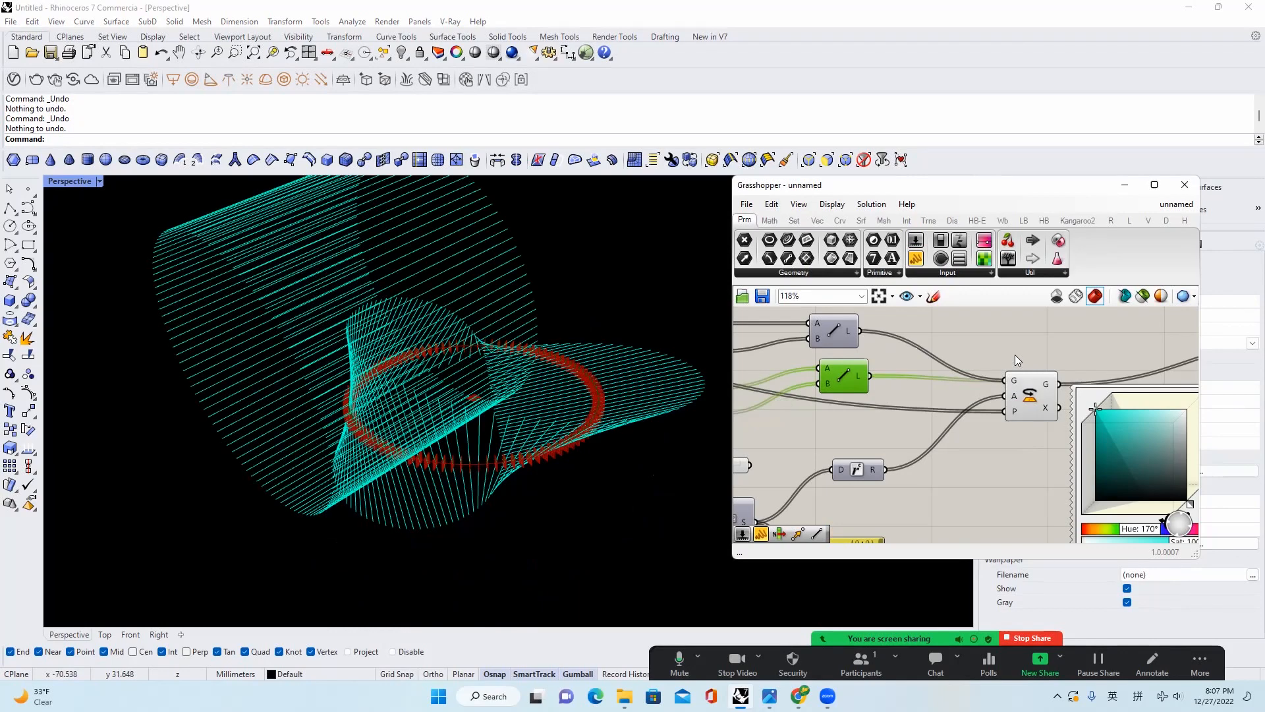
right_click_drag(659, 349, 562, 417)
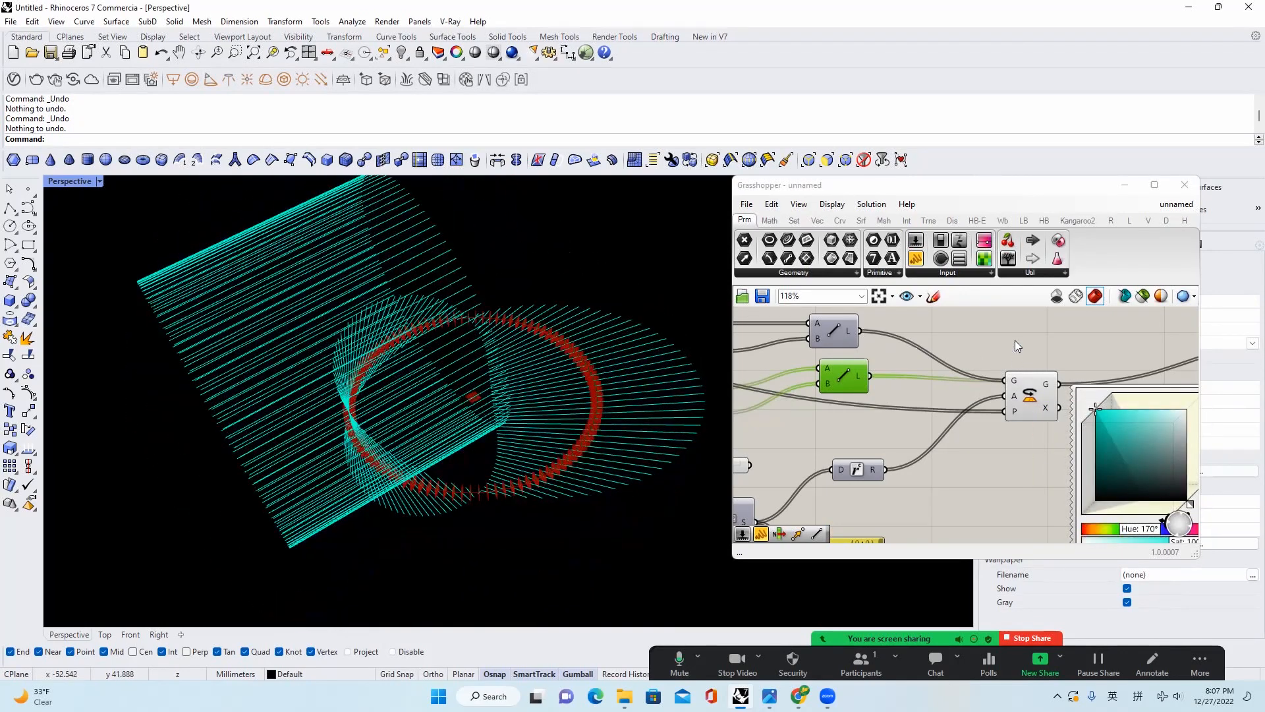
Place an empty panel above the Rotate component, beside the two Line components
left_click(933, 296)
left_click(994, 331)
right_click_drag(994, 331, 997, 394)
left_click_drag(998, 394, 1010, 370)
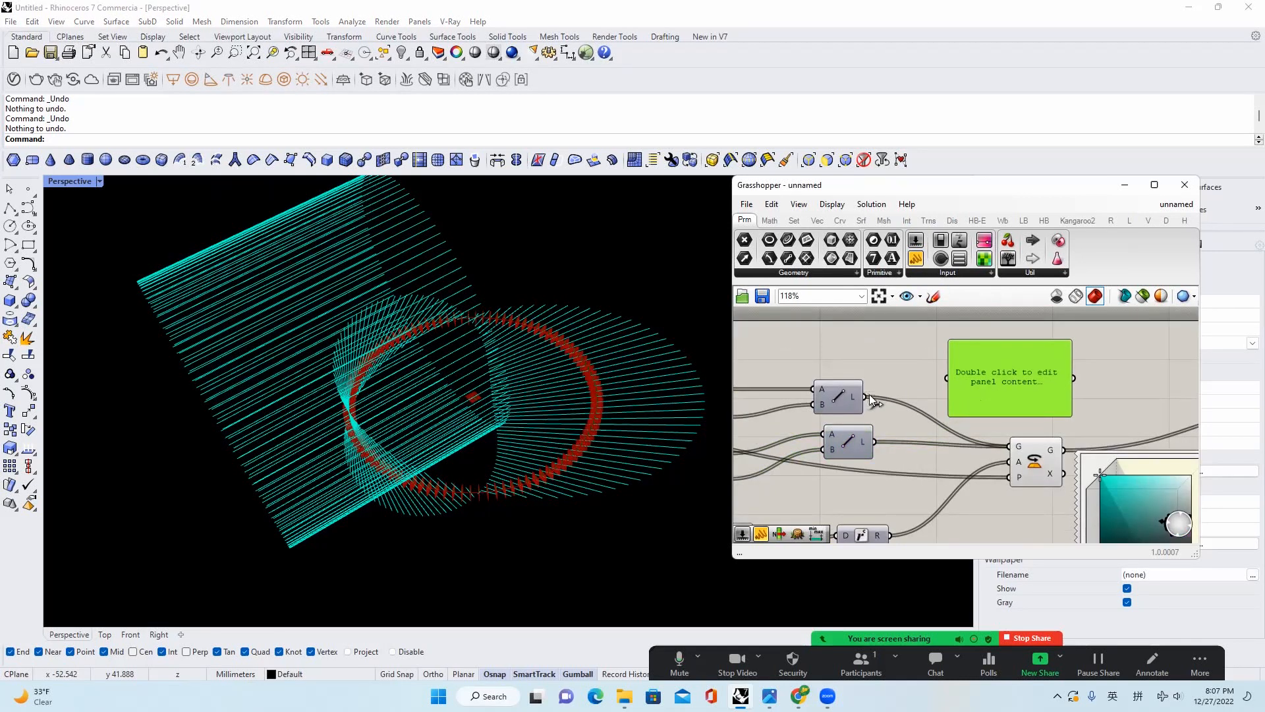
Feed both Line outputs into the panel and read the combined list through to its last item
left_click_drag(866, 397, 946, 378)
left_click_drag(873, 441, 947, 378, "shift")
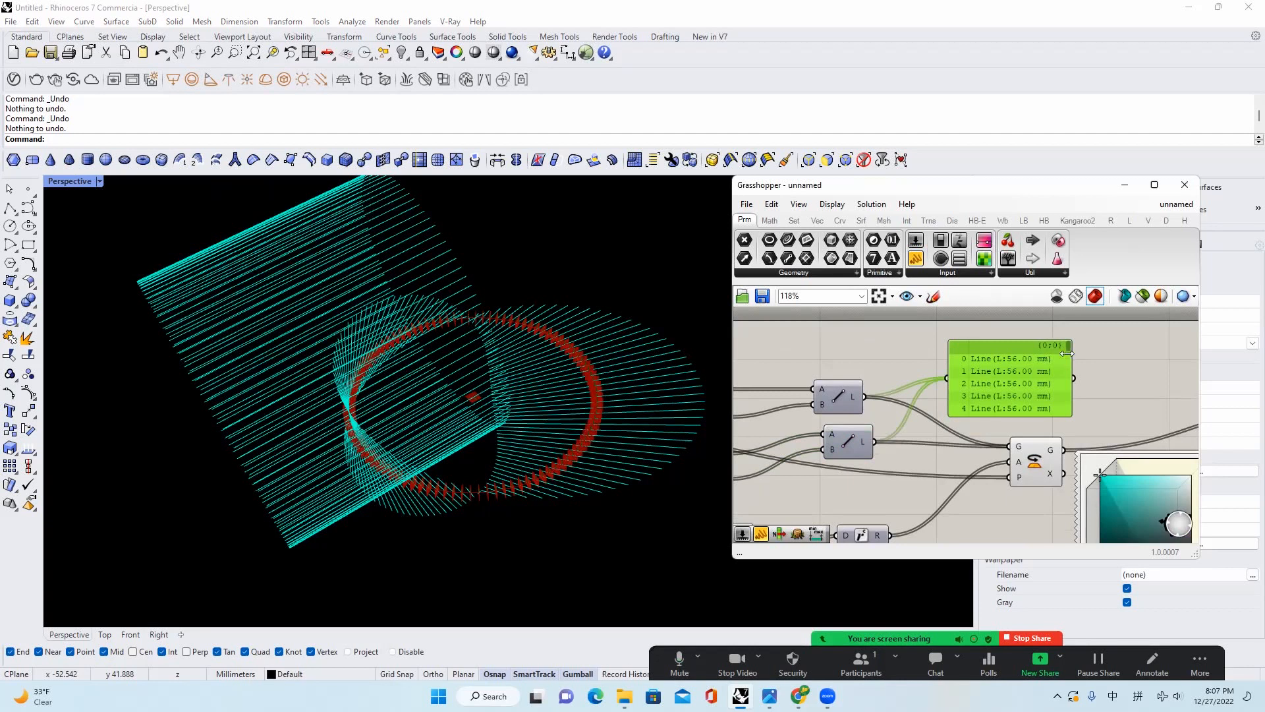
scroll(1066, 354, "up", 3)
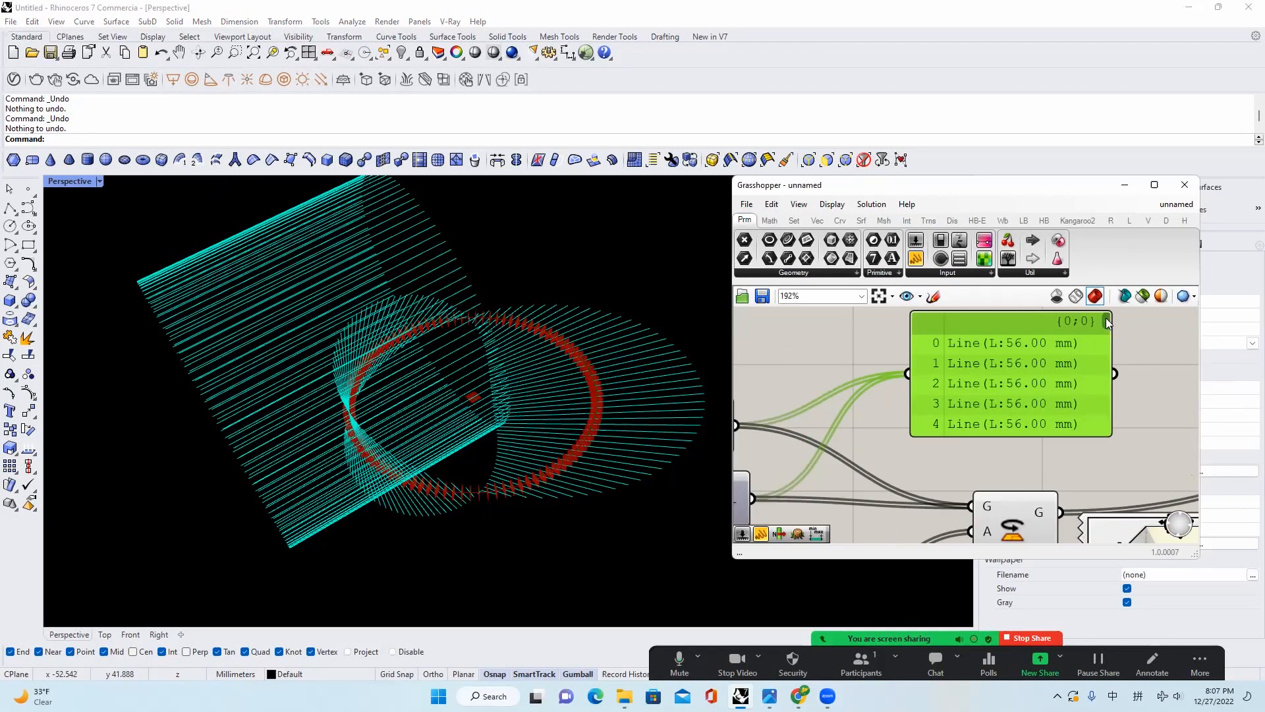
left_click_drag(1107, 322, 1050, 414)
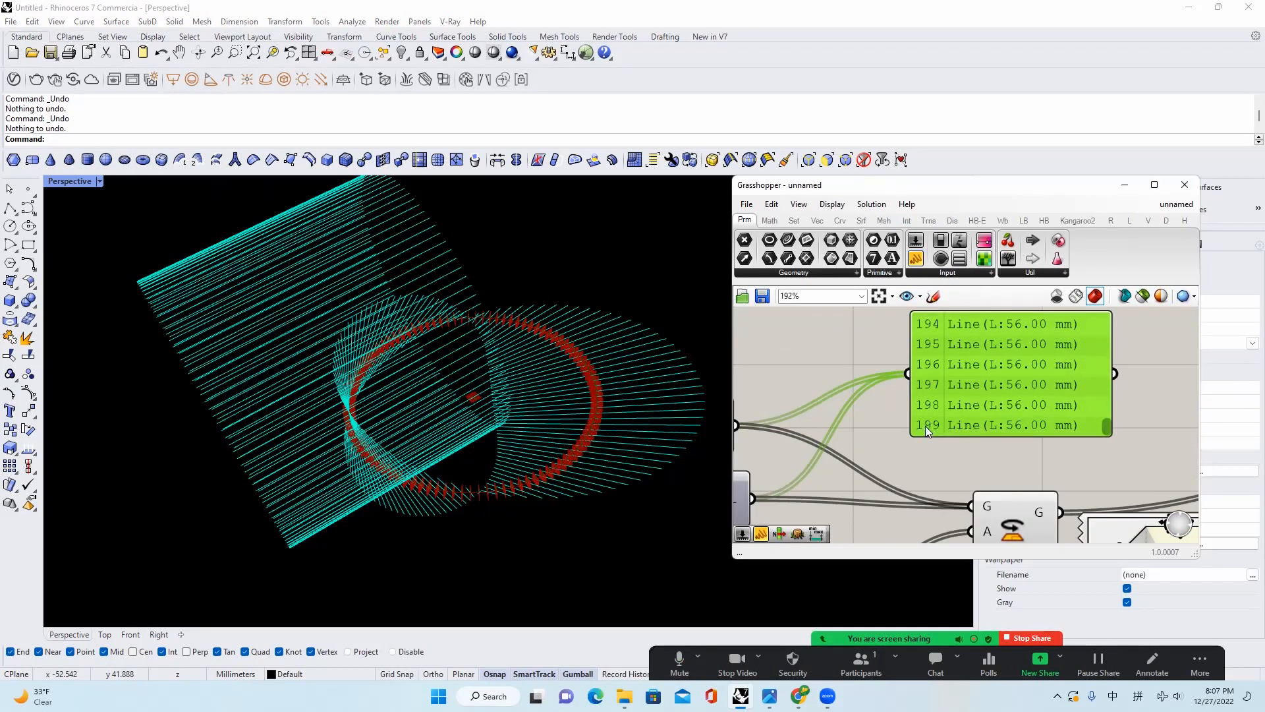
scroll(983, 396, "down", 4)
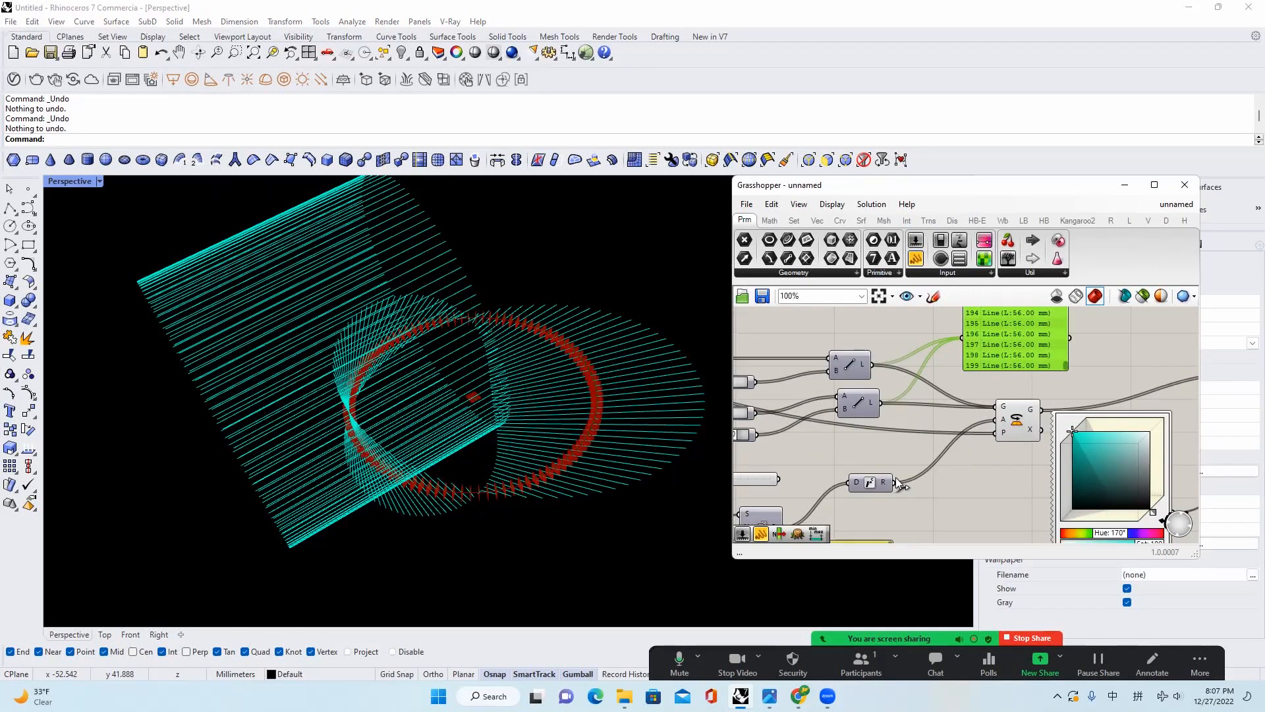
Duplicate the panel beside the Radians component, list its output there, and compare it with the Rotate component's plane input
left_click_drag(1023, 324, 877, 420)
scroll(917, 493, "up", 3)
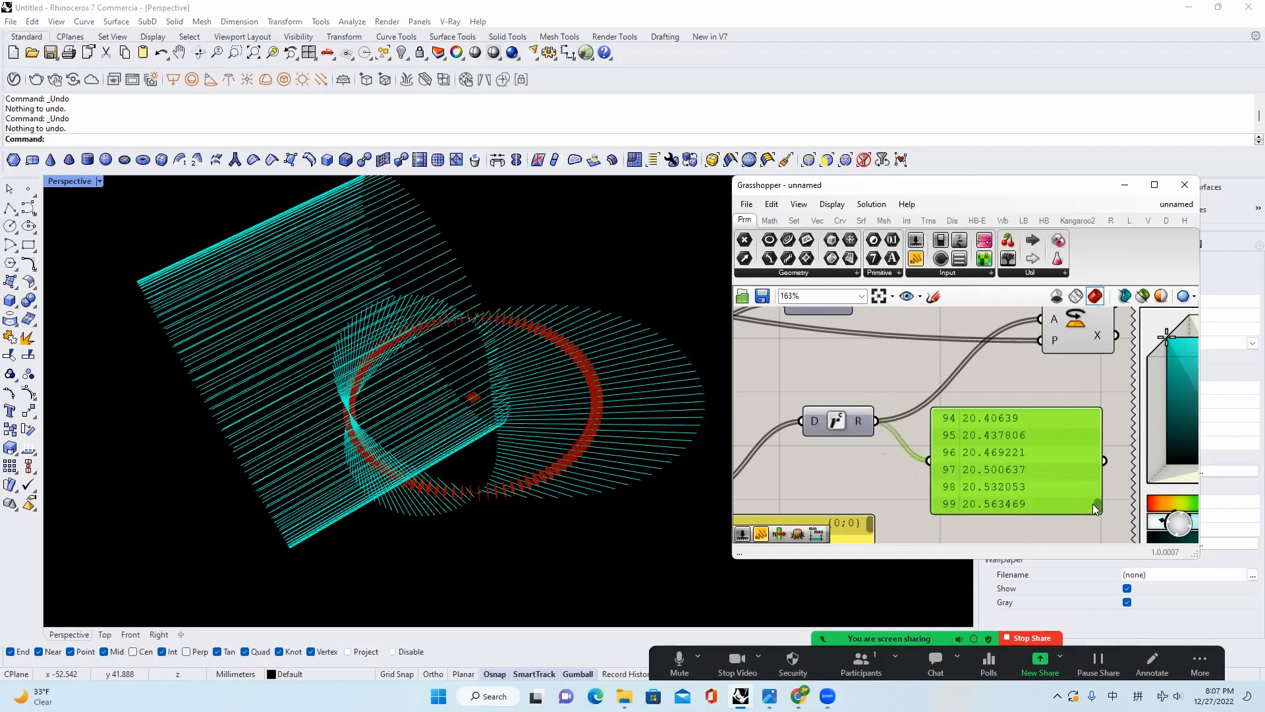
scroll(962, 462, "down", 3)
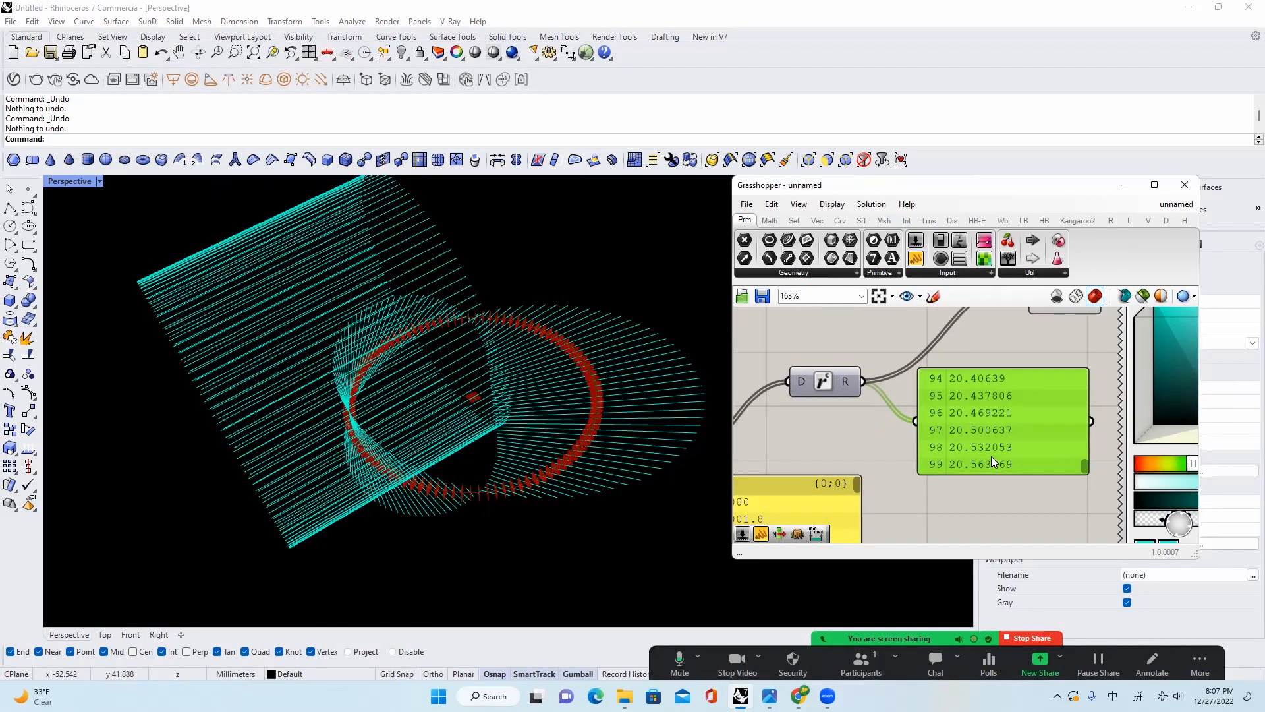
mouse_move(1018, 360)
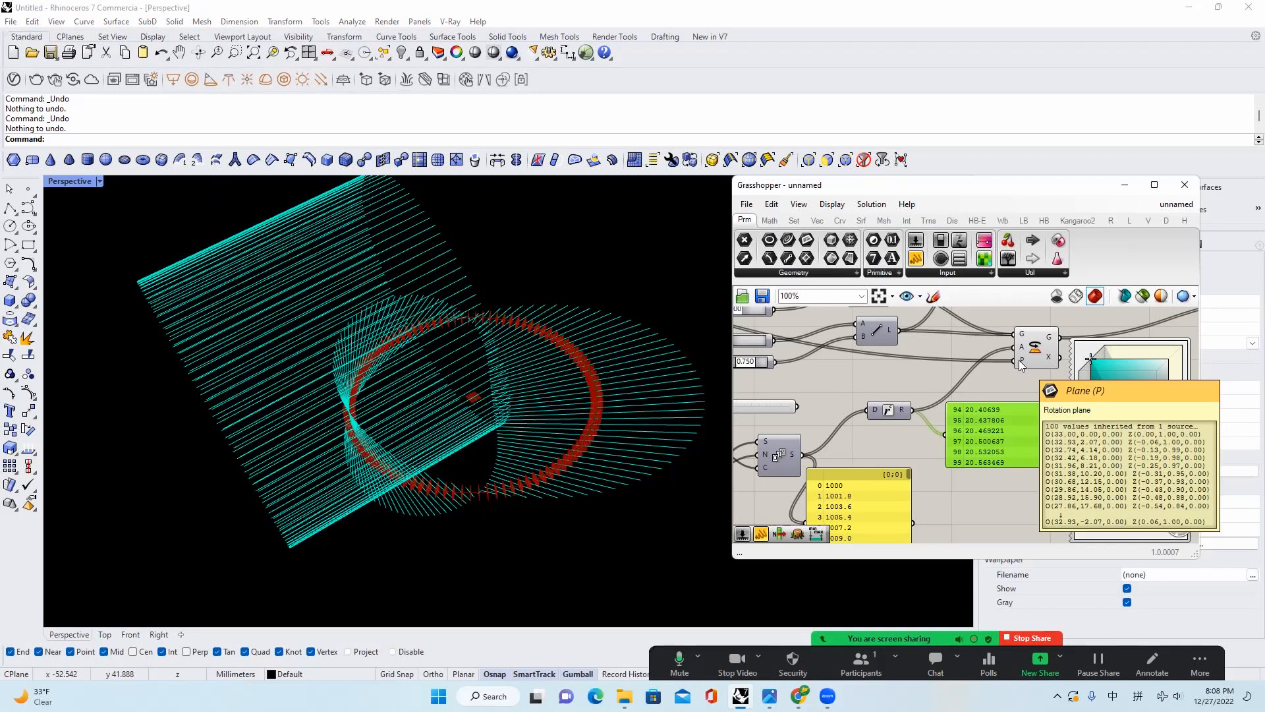
scroll(1023, 366, "up", 2)
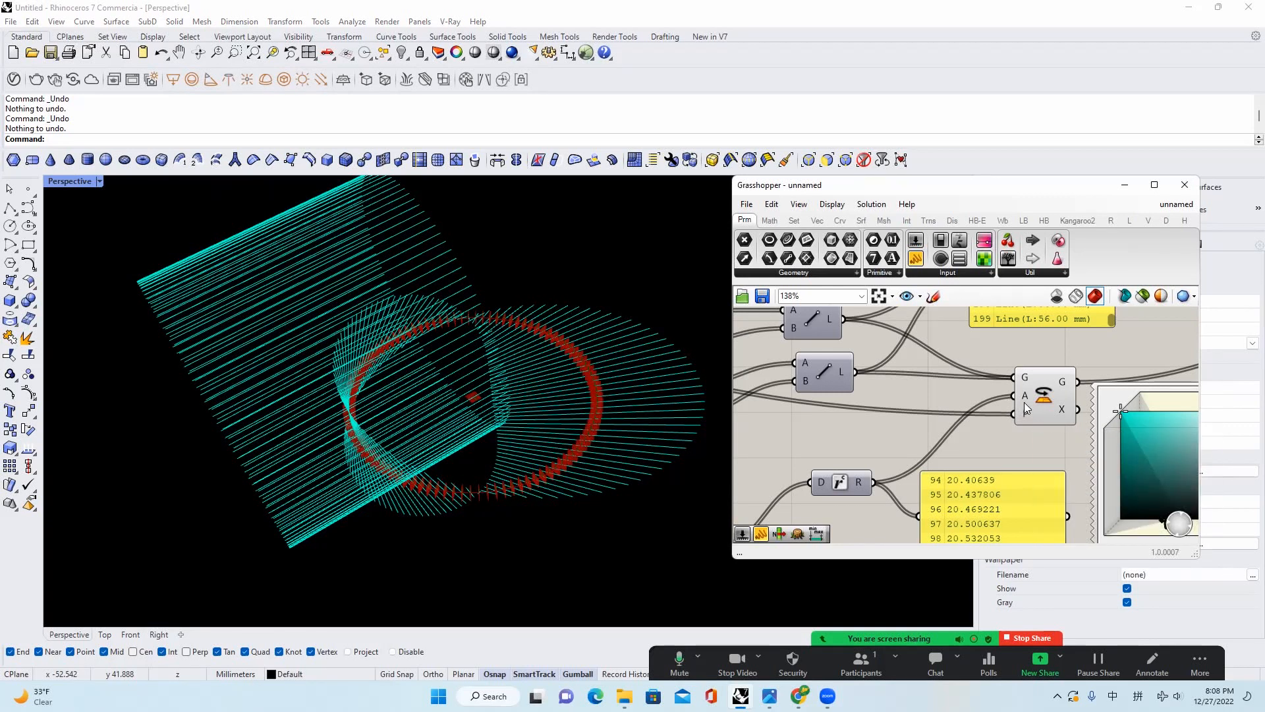
Delete the panel that lists the lines and disable the Grasshopper solver
scroll(1025, 377, "down", 2)
left_click(1032, 367)
key("Delete")
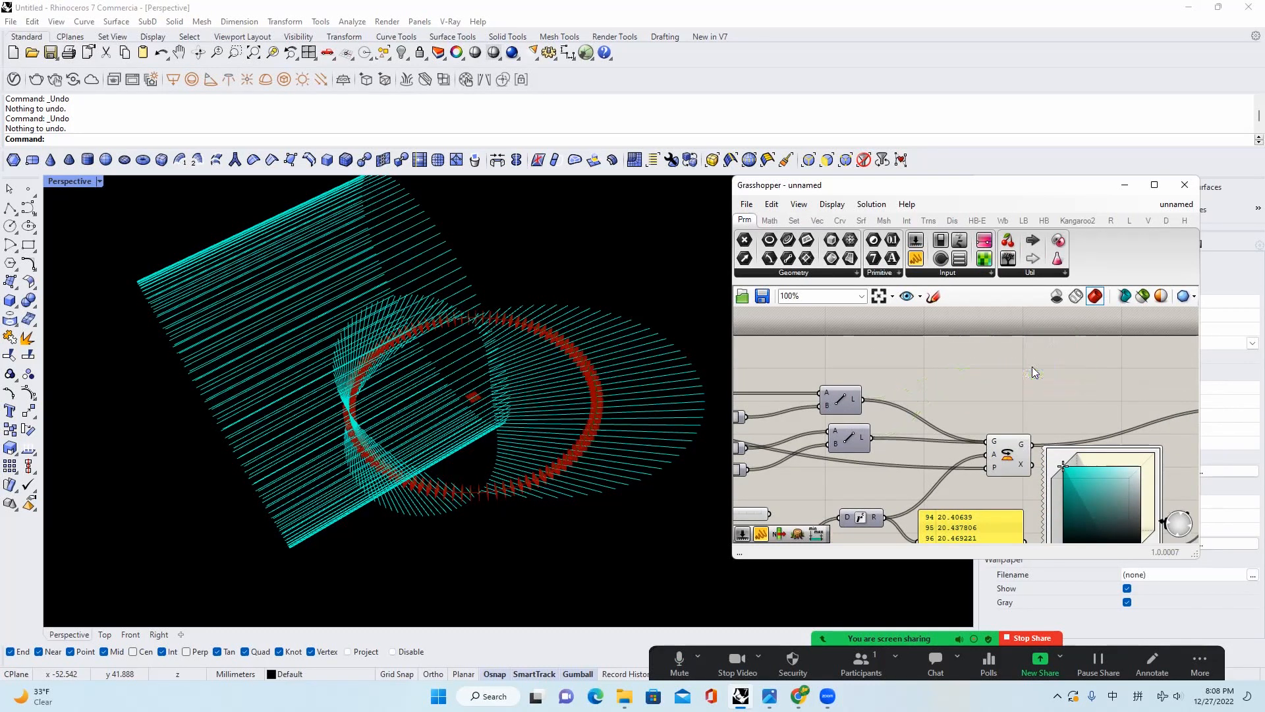
scroll(980, 387, "up", 1)
middle_click(1007, 370)
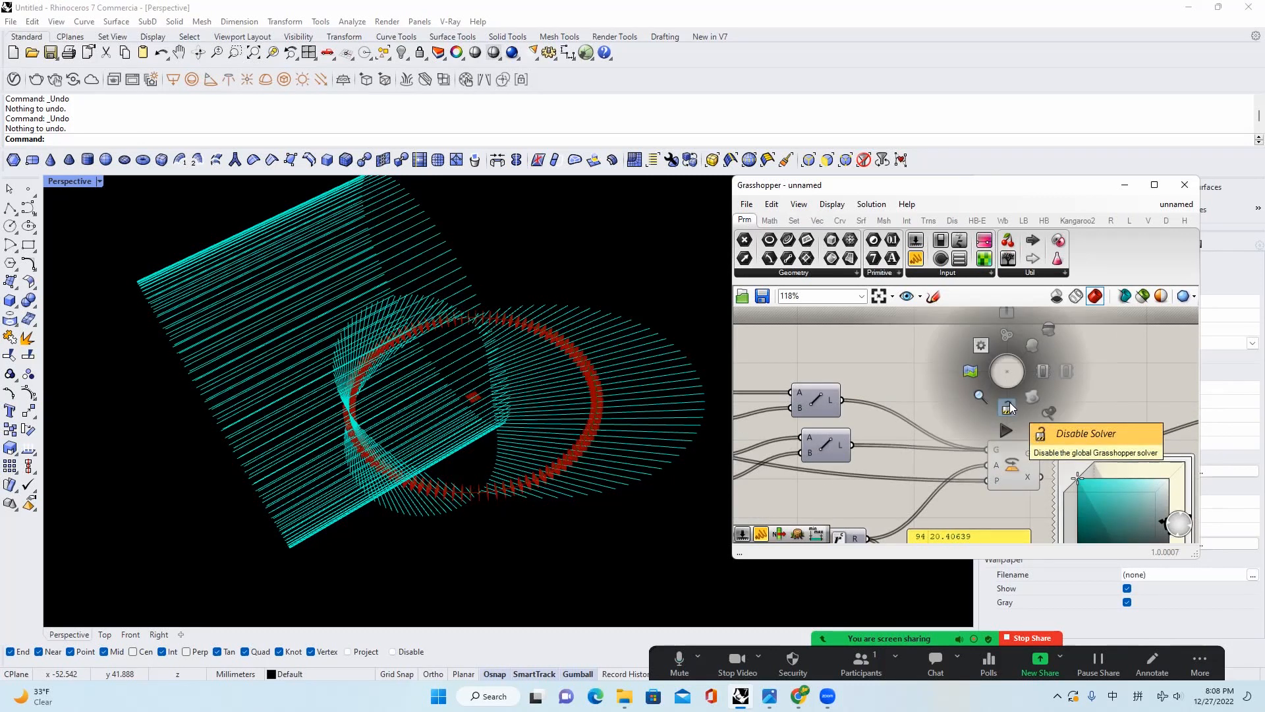
left_click(1010, 405)
right_click_drag(892, 403, 932, 378)
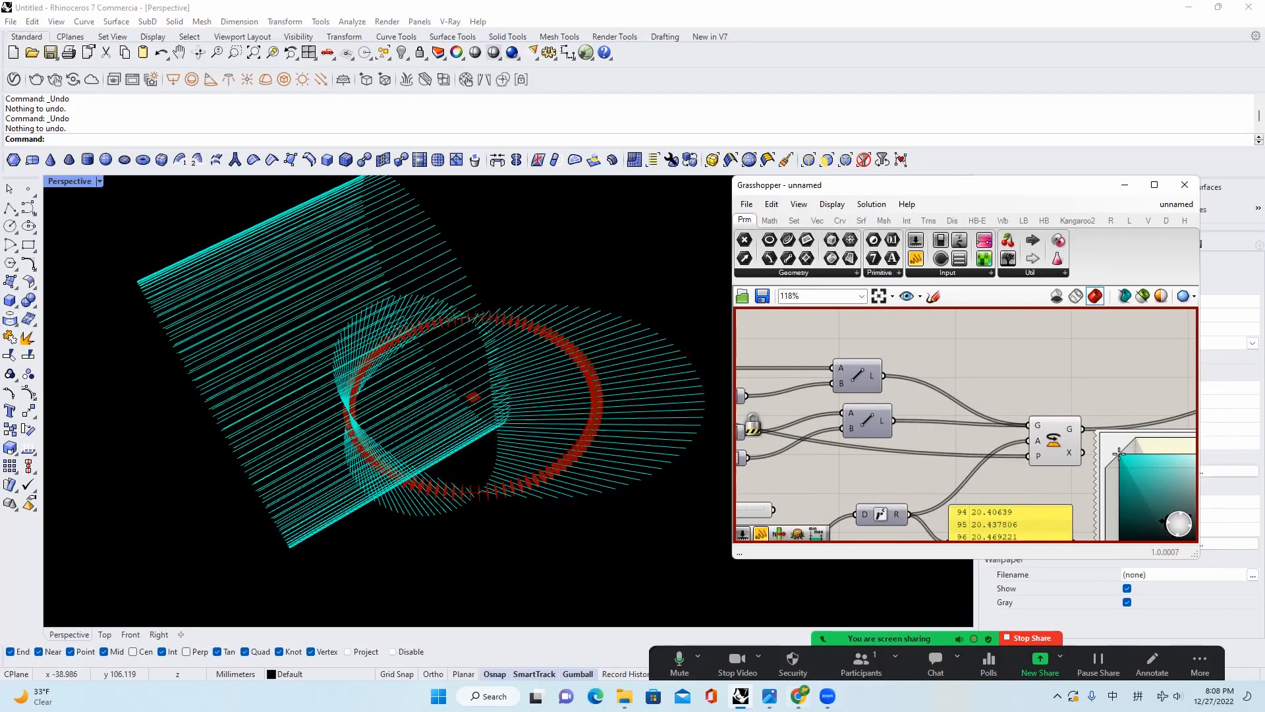
Graft the outputs of both Line components
right_click(876, 374)
left_click(908, 462)
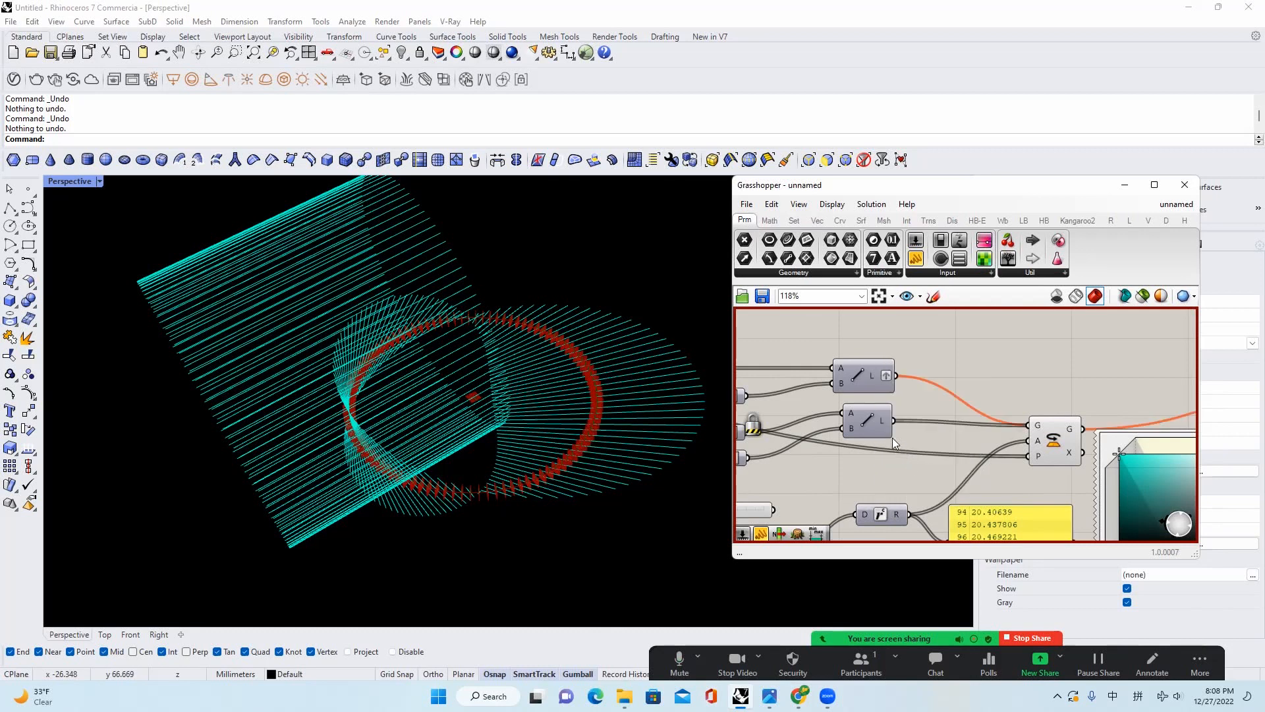
right_click(891, 423)
left_click(923, 511)
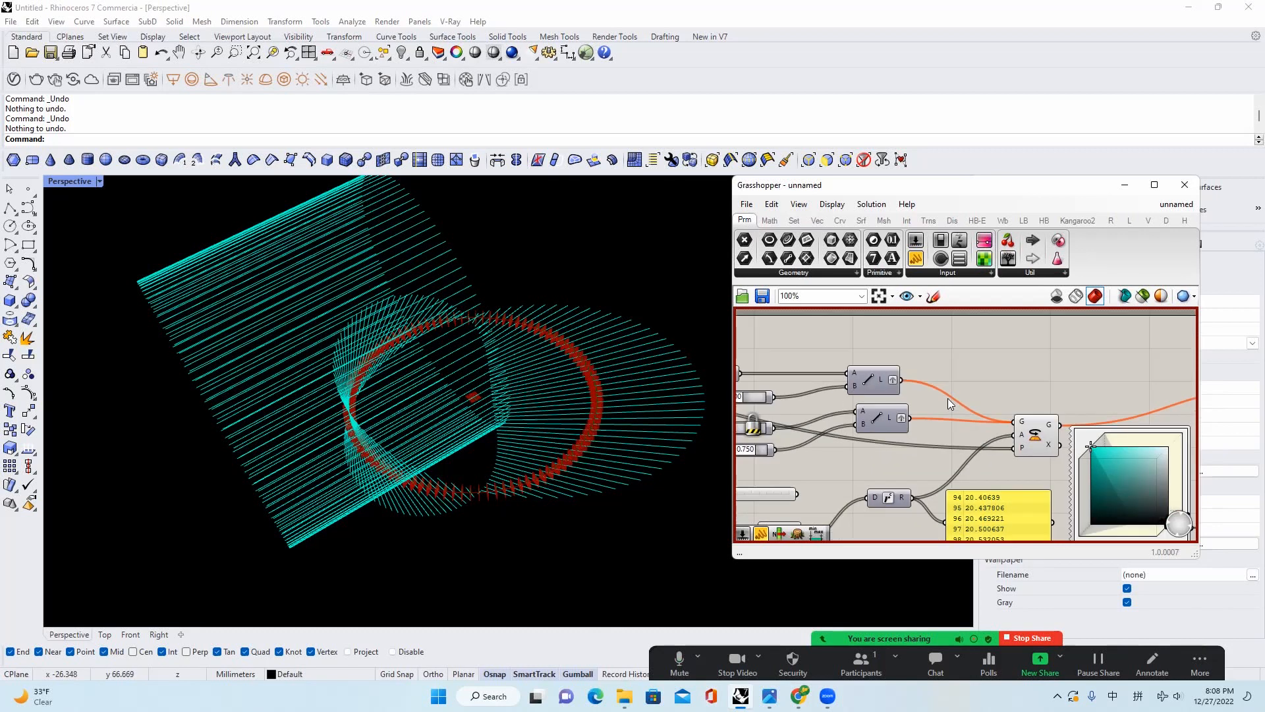
Add a Merge component, feed the two Line outputs into D1 and D2, and make its result the Rotate component's only geometry input
double_click(996, 401)
type("merge")
key("Return")
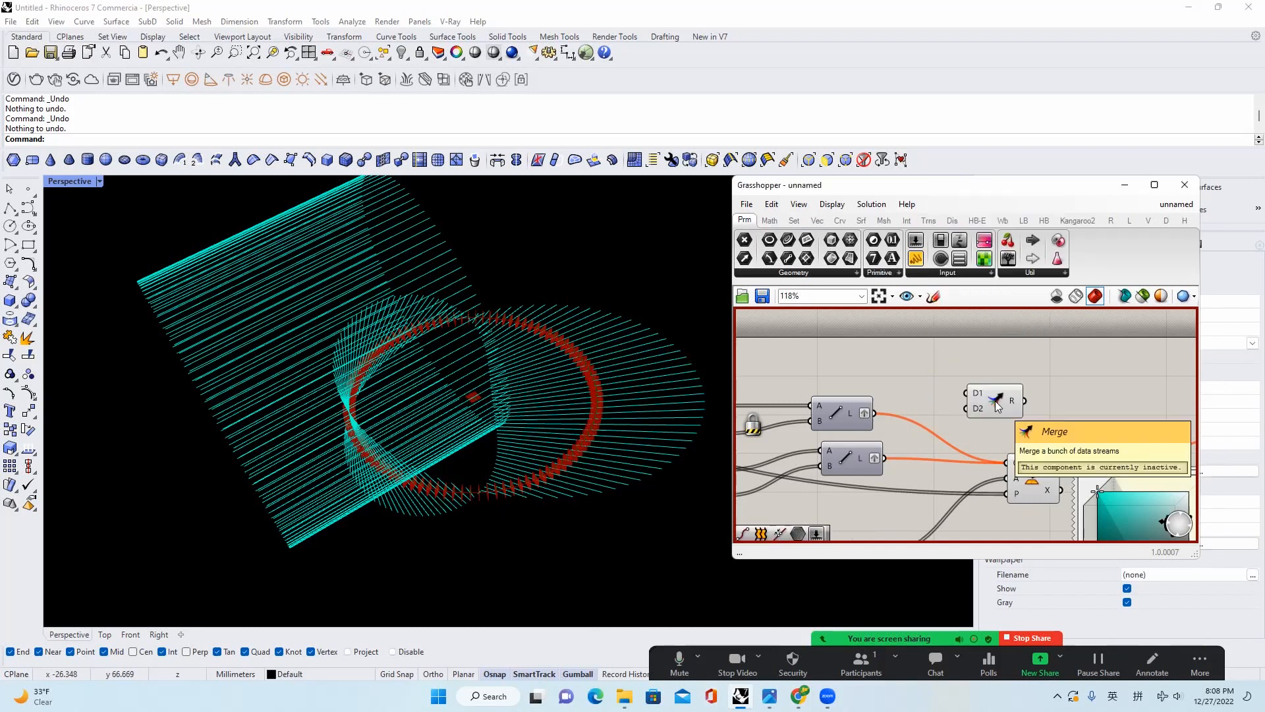
left_click_drag(875, 413, 886, 458)
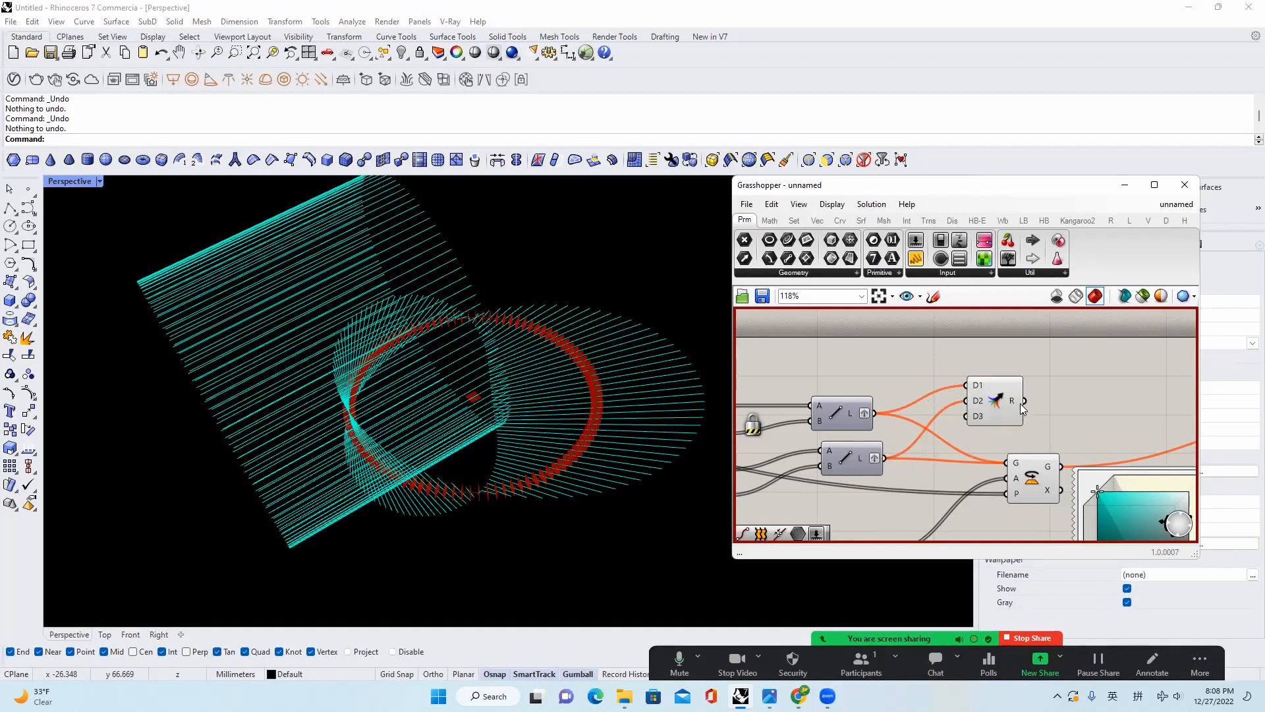
left_click_drag(1023, 401, 1008, 461)
right_click_drag(1055, 445, 1042, 409)
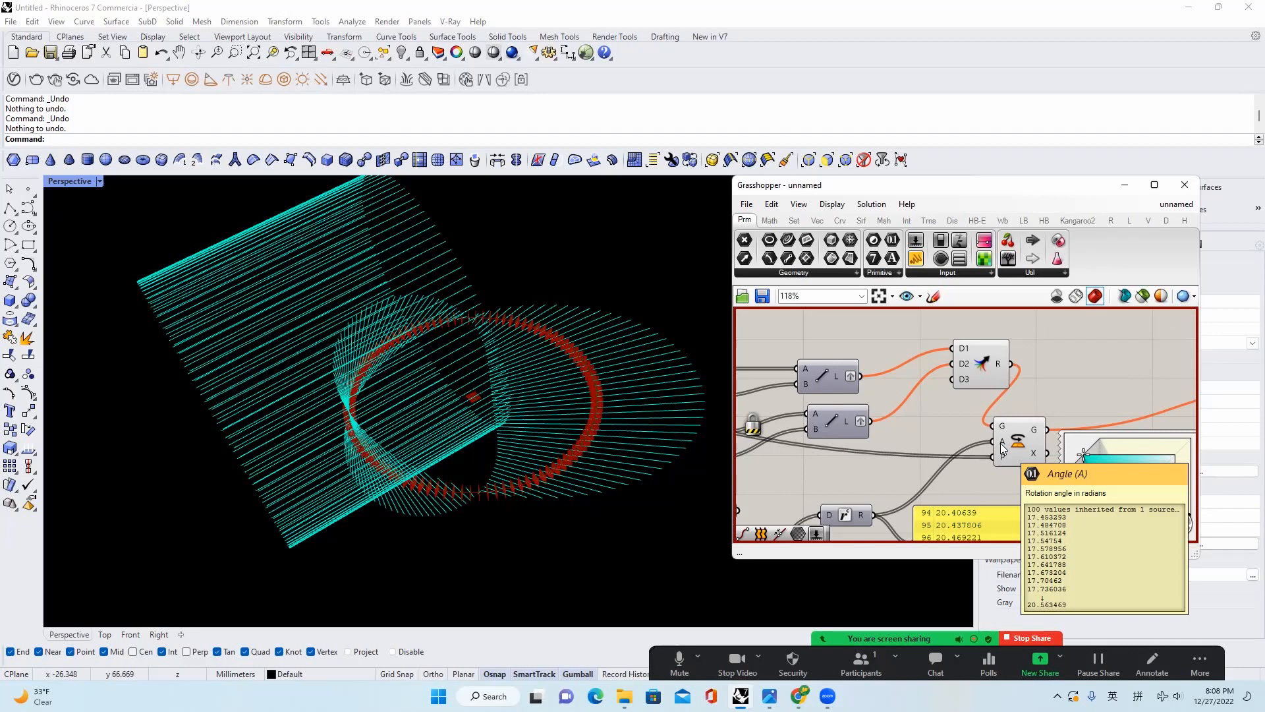
Graft the Rotate component's angle and plane inputs, and enable the solver again
right_click(1001, 445)
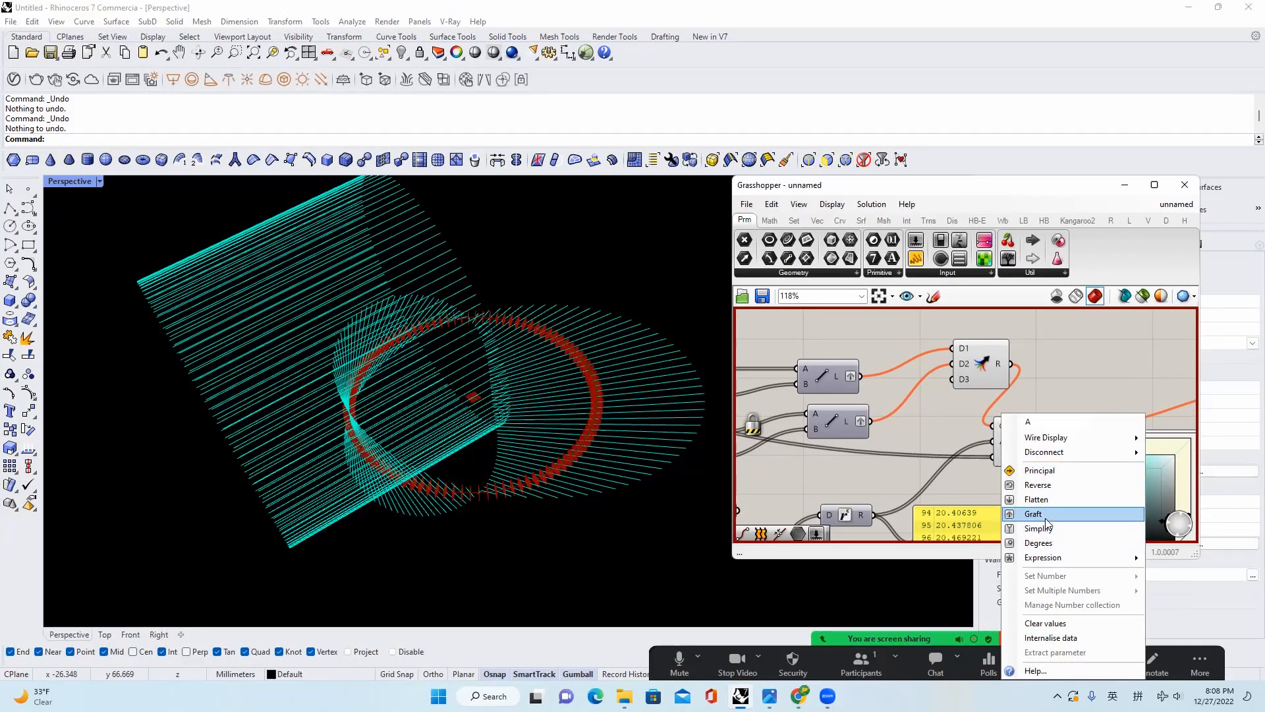
left_click(1023, 513)
right_click(993, 456)
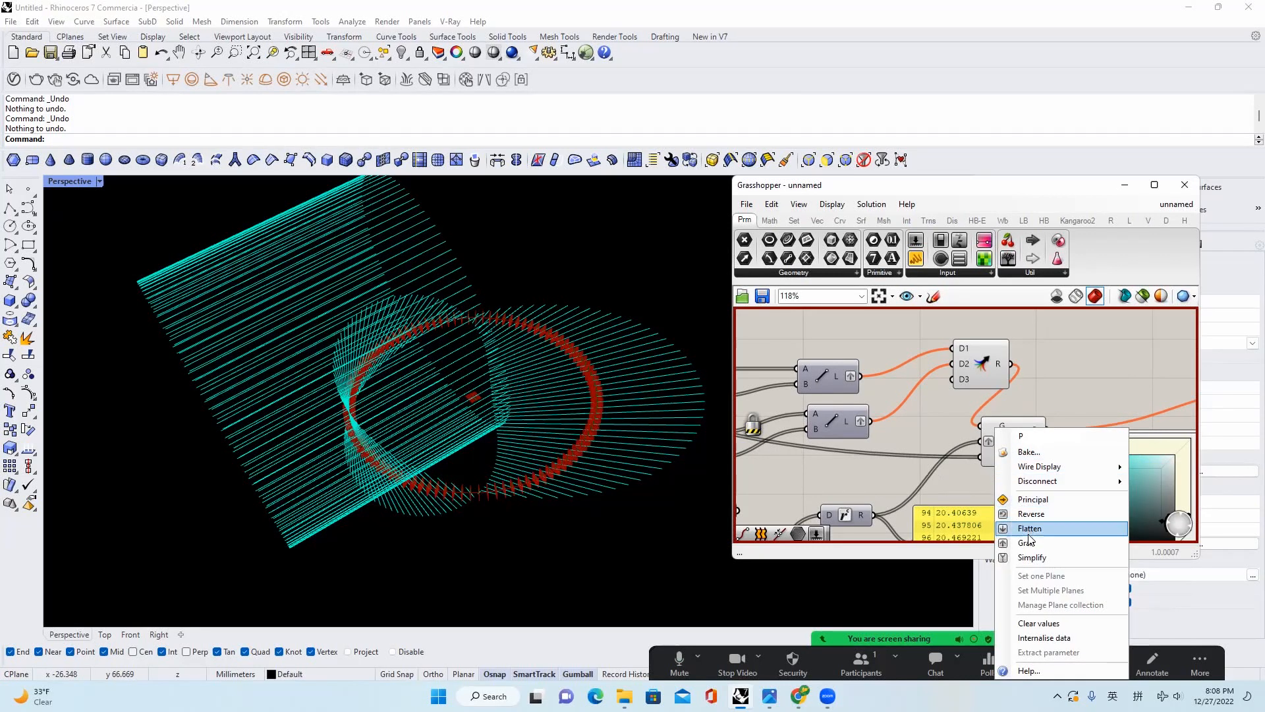
left_click(1023, 525)
middle_click(1050, 404)
left_click(1050, 437)
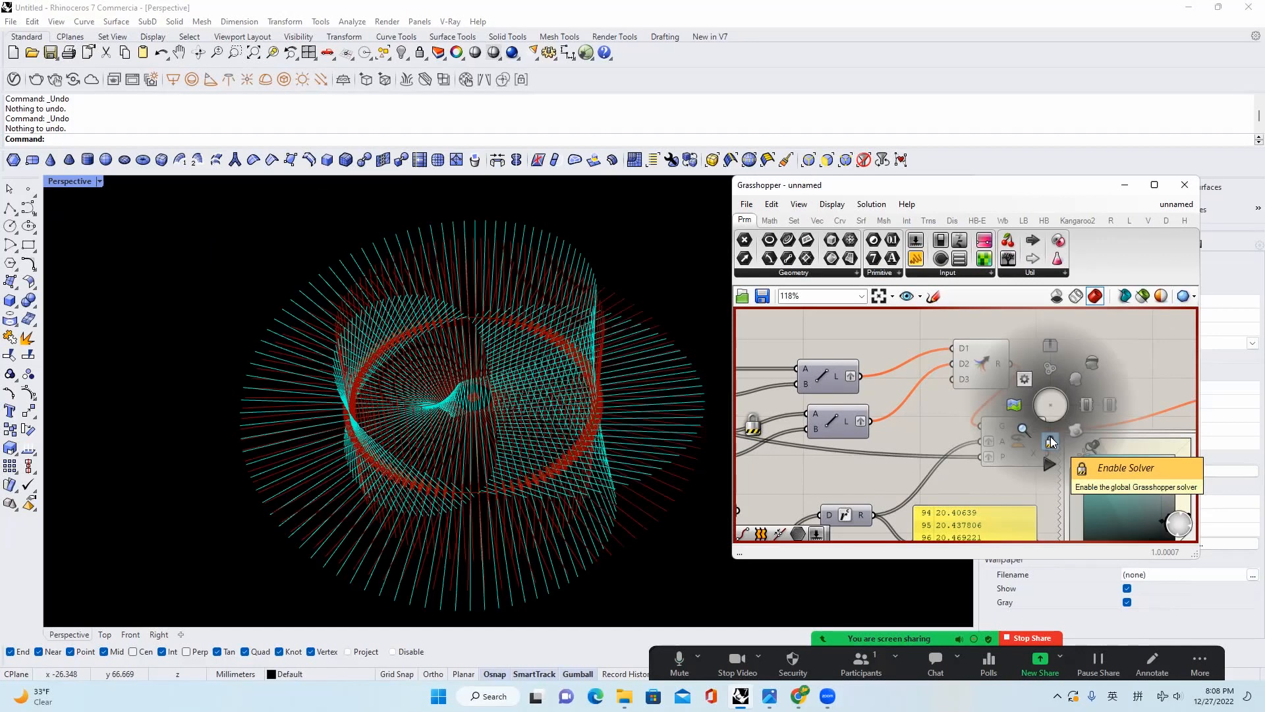
Turn off the preview of the Merge component so only the rotated coloured lines are drawn
scroll(938, 386, "down", 3)
right_click_drag(1107, 382, 989, 381)
scroll(988, 381, "up", 1)
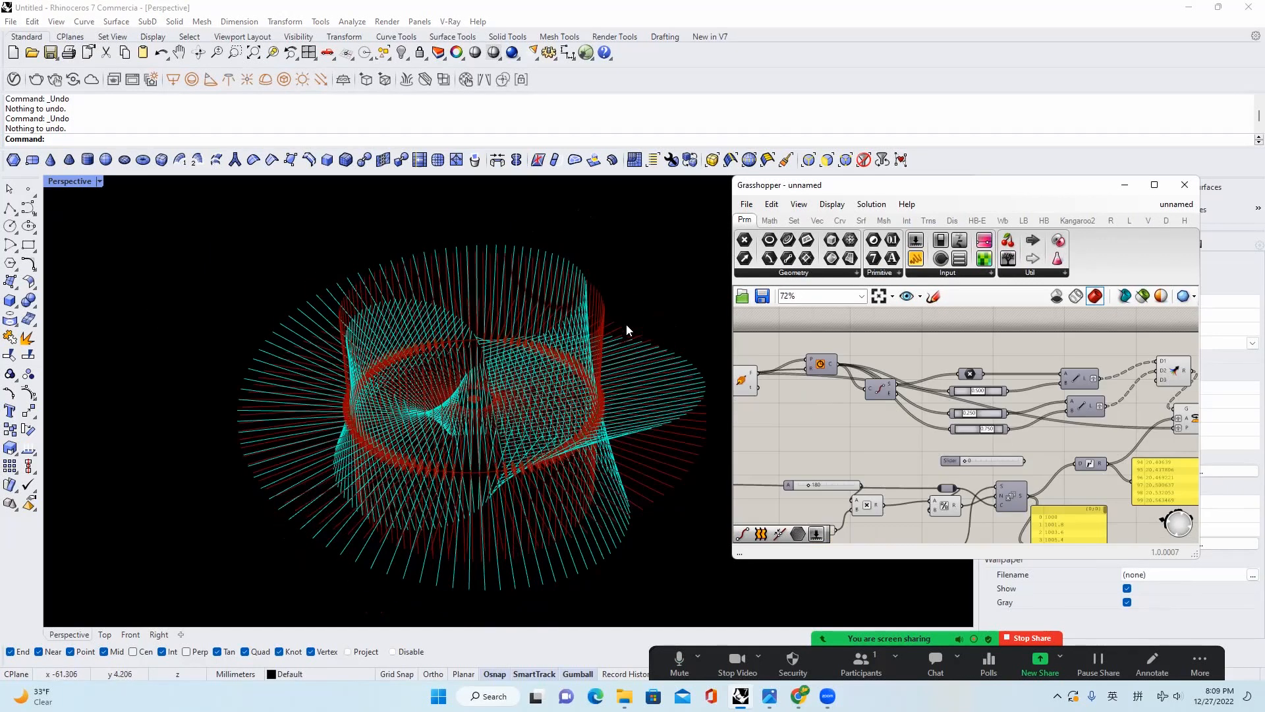
right_click_drag(746, 387, 940, 402)
scroll(879, 390, "down", 3)
scroll(1111, 396, "up", 2)
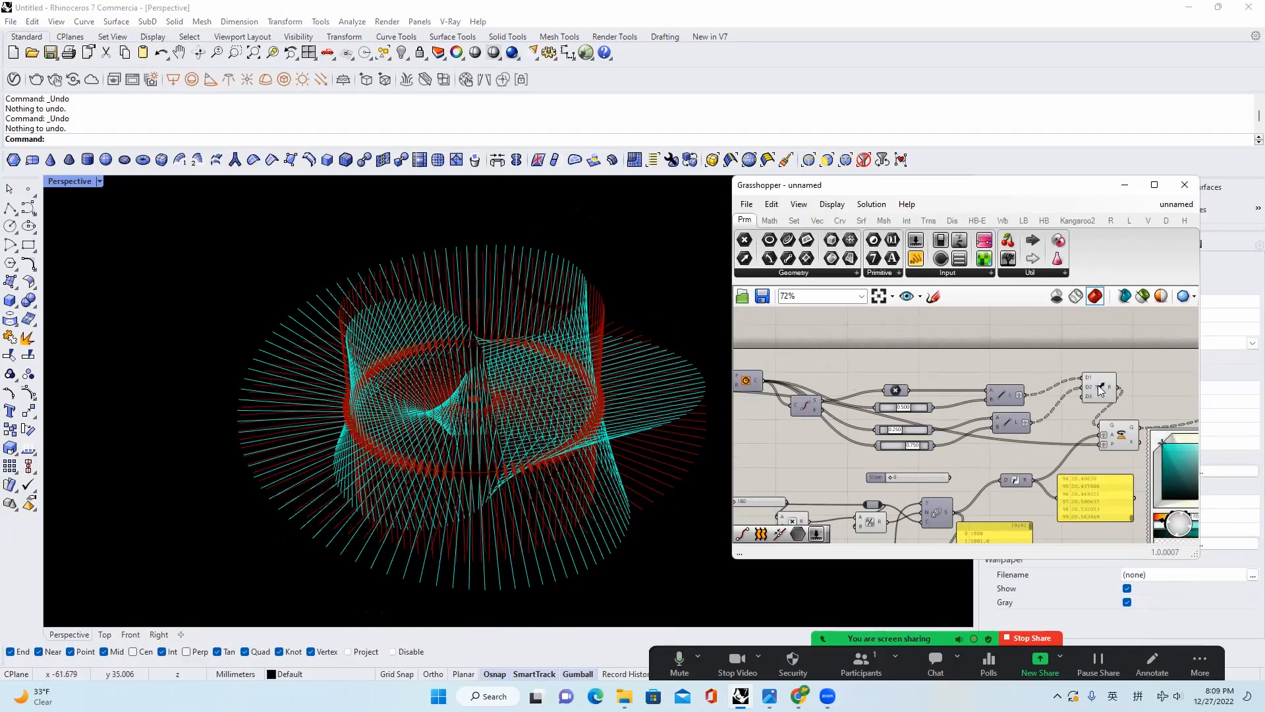
left_click(1102, 387)
middle_click(1101, 388)
left_click(1134, 352)
mouse_move(606, 399)
right_mouse_down()
mouse_move(590, 520)
mouse_move(600, 412)
right_mouse_up()
Set the Start slider of the angle series to 976
right_click_drag(980, 421, 1068, 367)
scroll(1068, 366, "down", 3)
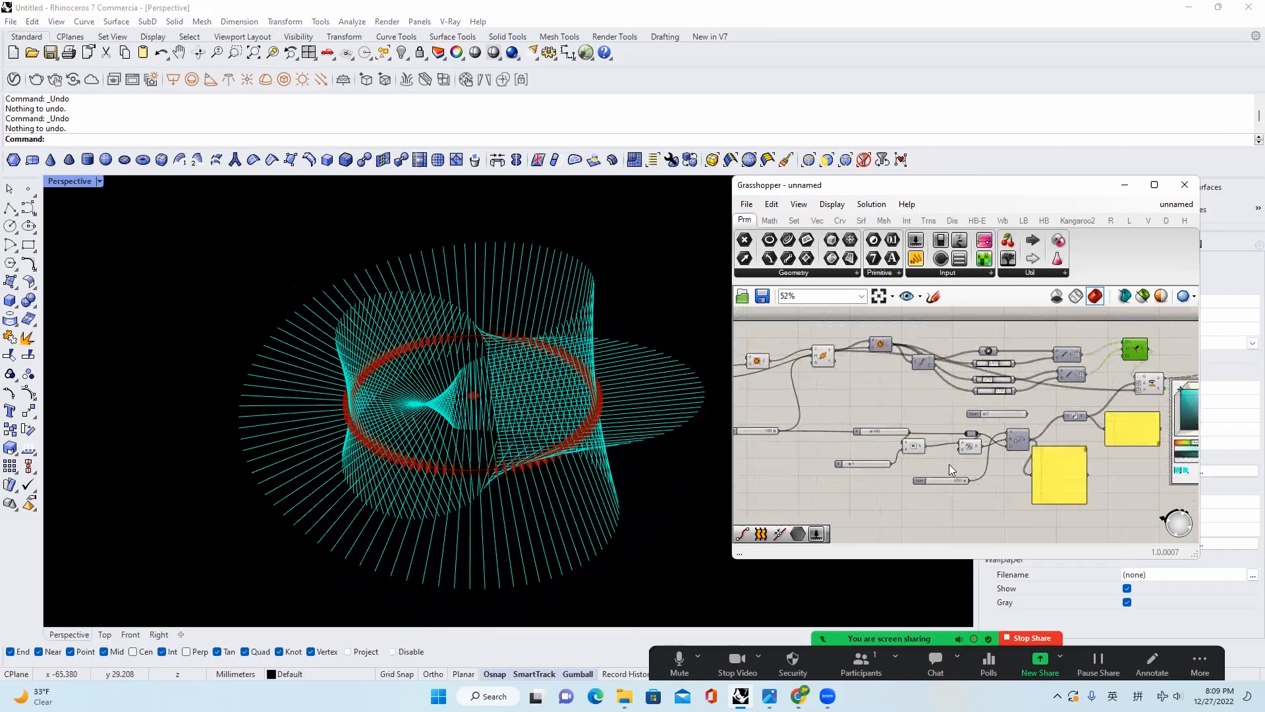
scroll(947, 473, "up", 3)
scroll(972, 484, "up", 2)
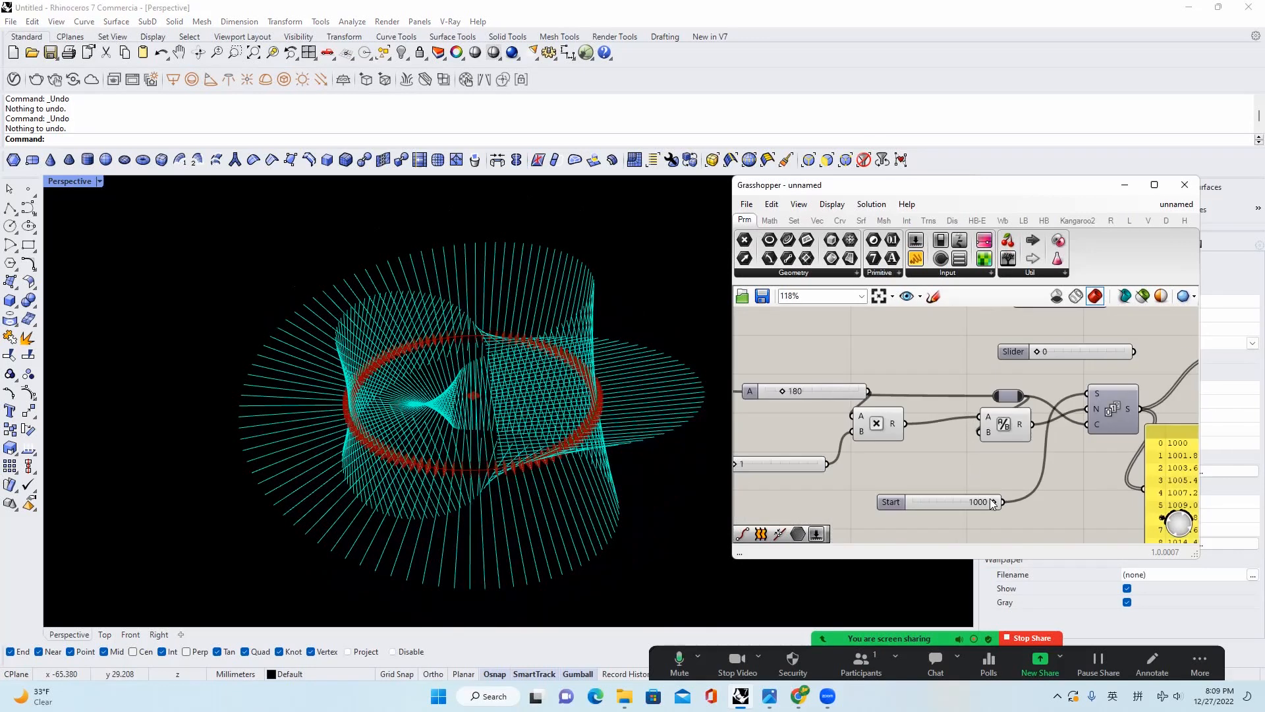
left_click_drag(991, 500, 963, 500)
mouse_move(638, 376)
right_mouse_down()
mouse_move(579, 480)
mouse_move(579, 511)
mouse_move(624, 382)
right_mouse_up()
left_click_drag(966, 501, 984, 482)
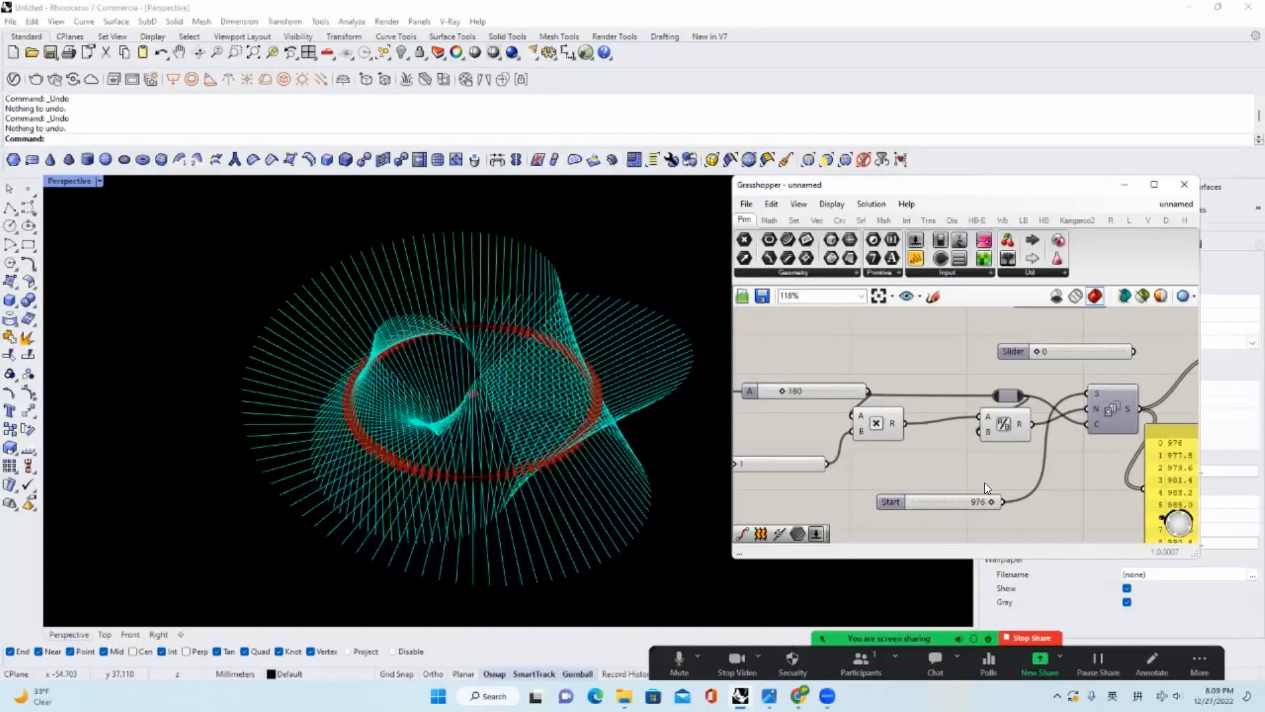
Move the Merge component closer to the two Line components so its wire runs forward to Rotate
scroll(964, 450, "down", 3)
right_click_drag(1034, 453, 964, 471)
right_click_drag(1067, 410, 1004, 464)
scroll(1025, 405, "up", 1)
scroll(1031, 414, "up", 1)
right_click_drag(1119, 418, 991, 423)
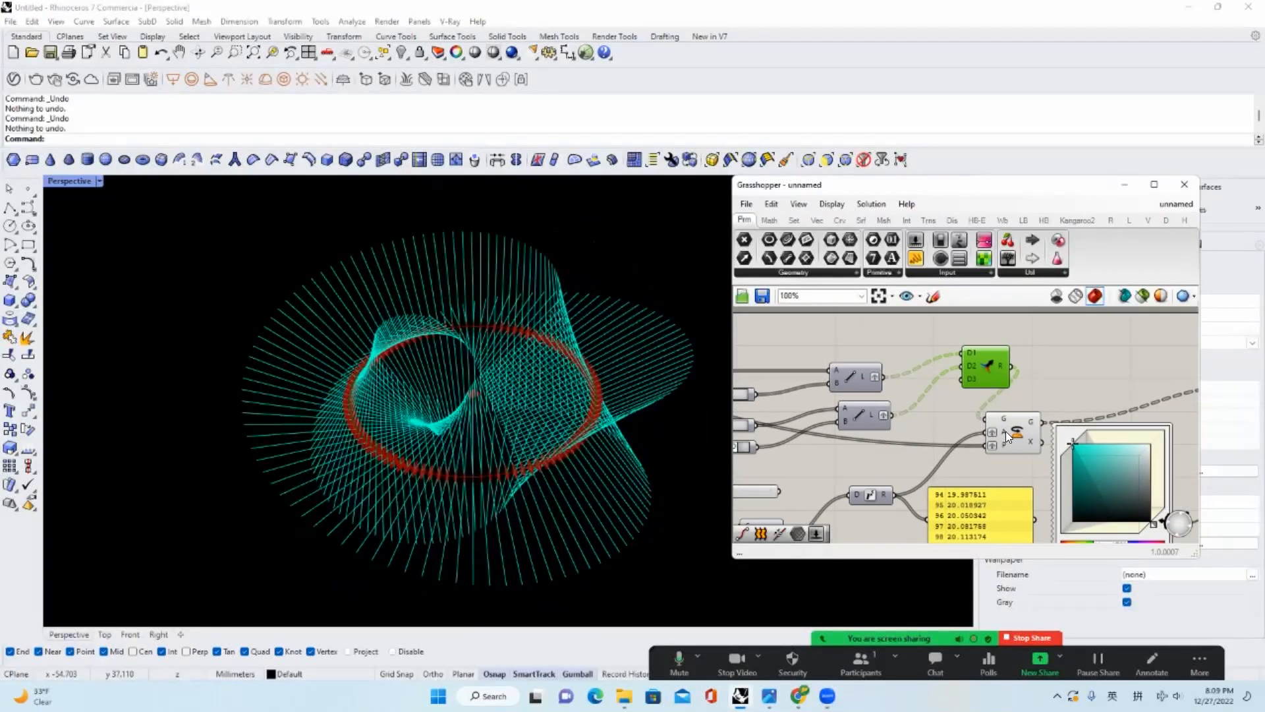
mouse_move(1005, 446)
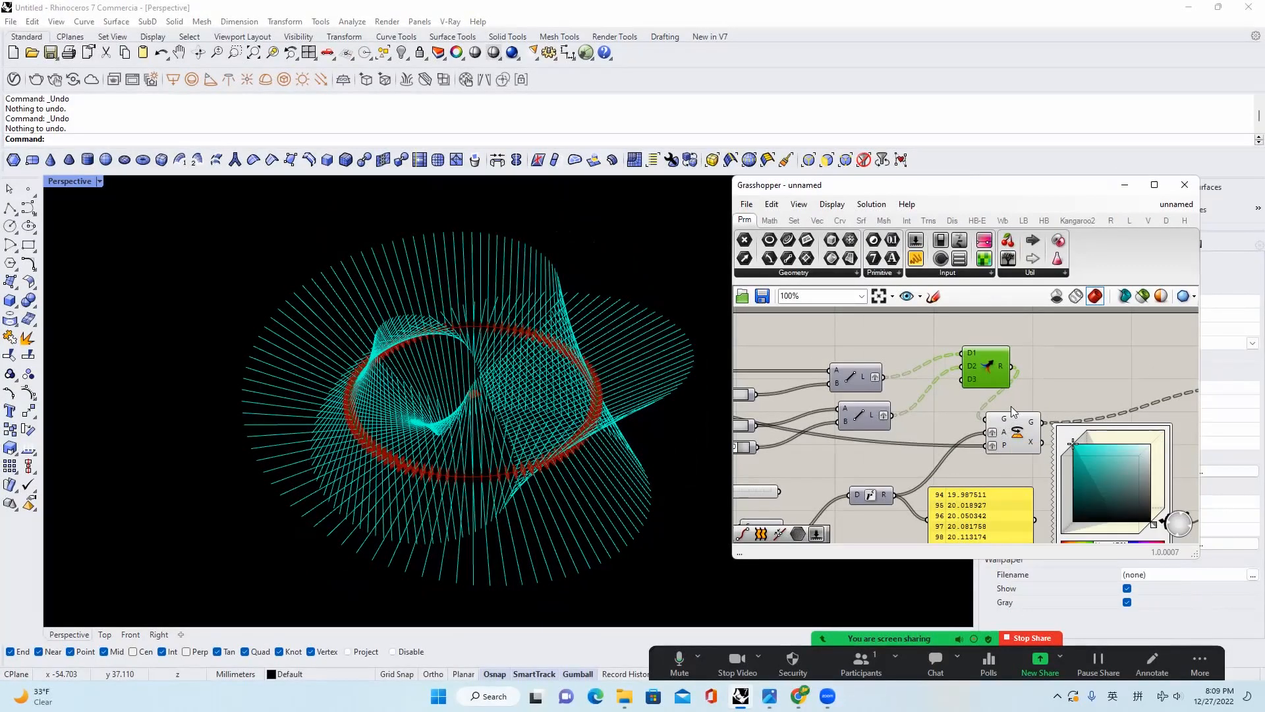
left_click_drag(989, 364, 941, 389)
right_click_drag(1007, 443, 979, 391)
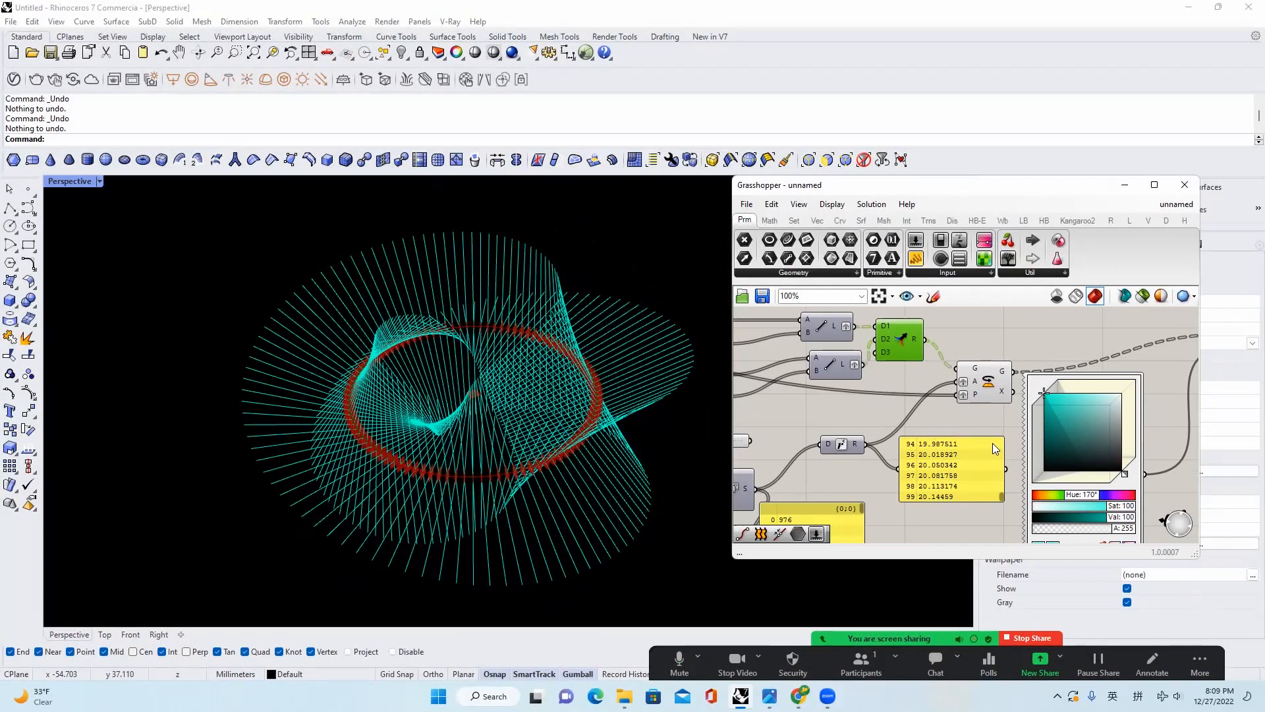
Read the radians panel from its first item, make the panel taller, and move it into the empty canvas below the colour swatch
scroll(968, 444, "down", 1)
scroll(939, 452, "up", 1)
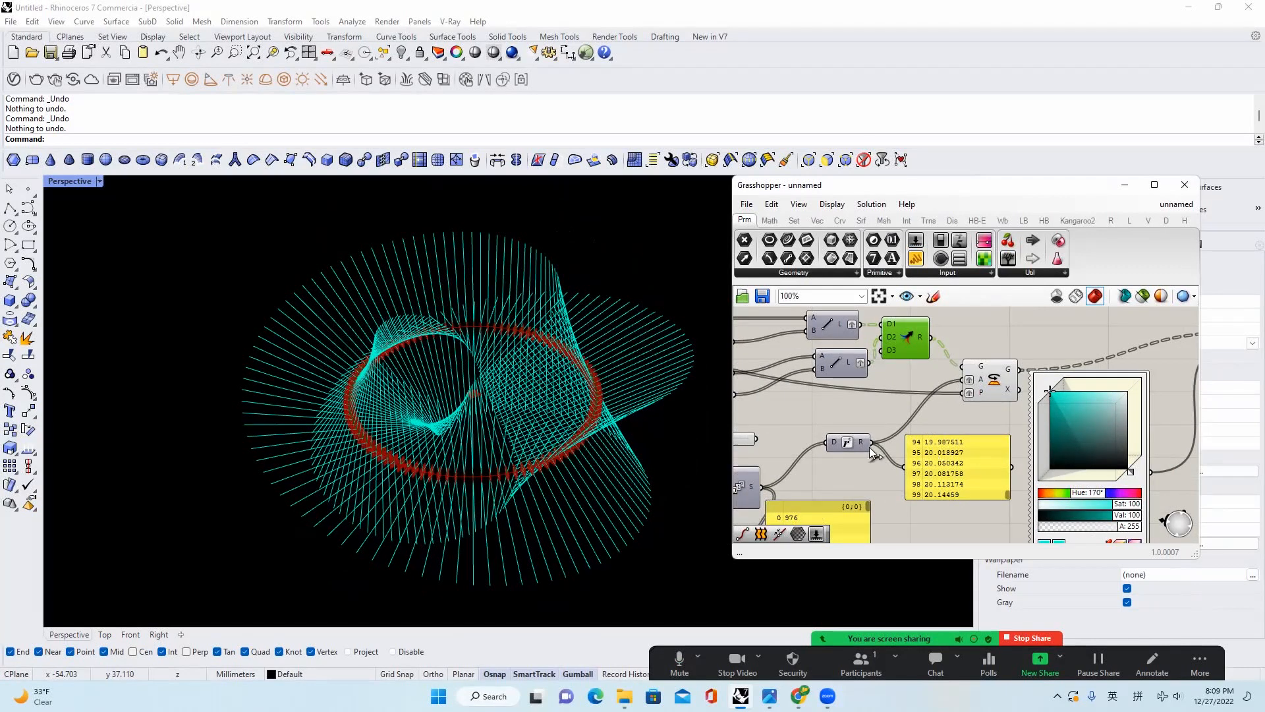
scroll(989, 474, "up", 10)
scroll(994, 448, "up", 2)
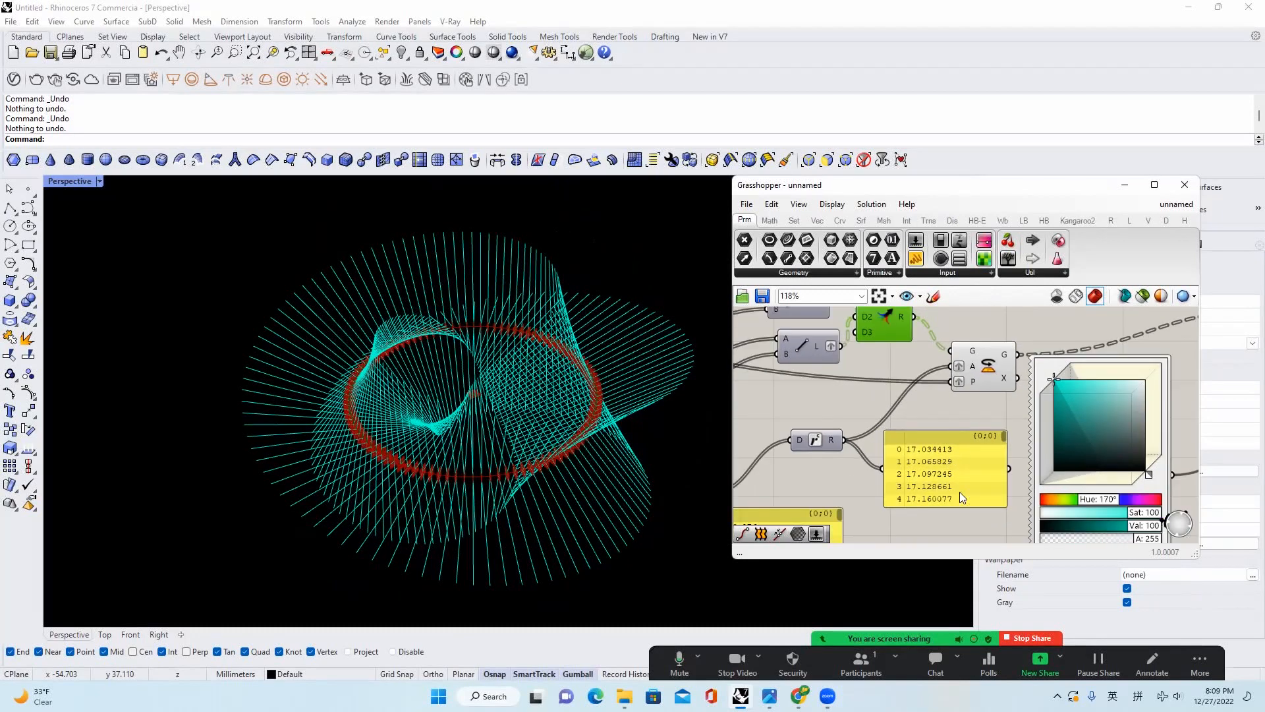
right_click_drag(958, 510, 961, 481)
left_click_drag(964, 478, 965, 541)
scroll(981, 422, "down", 5)
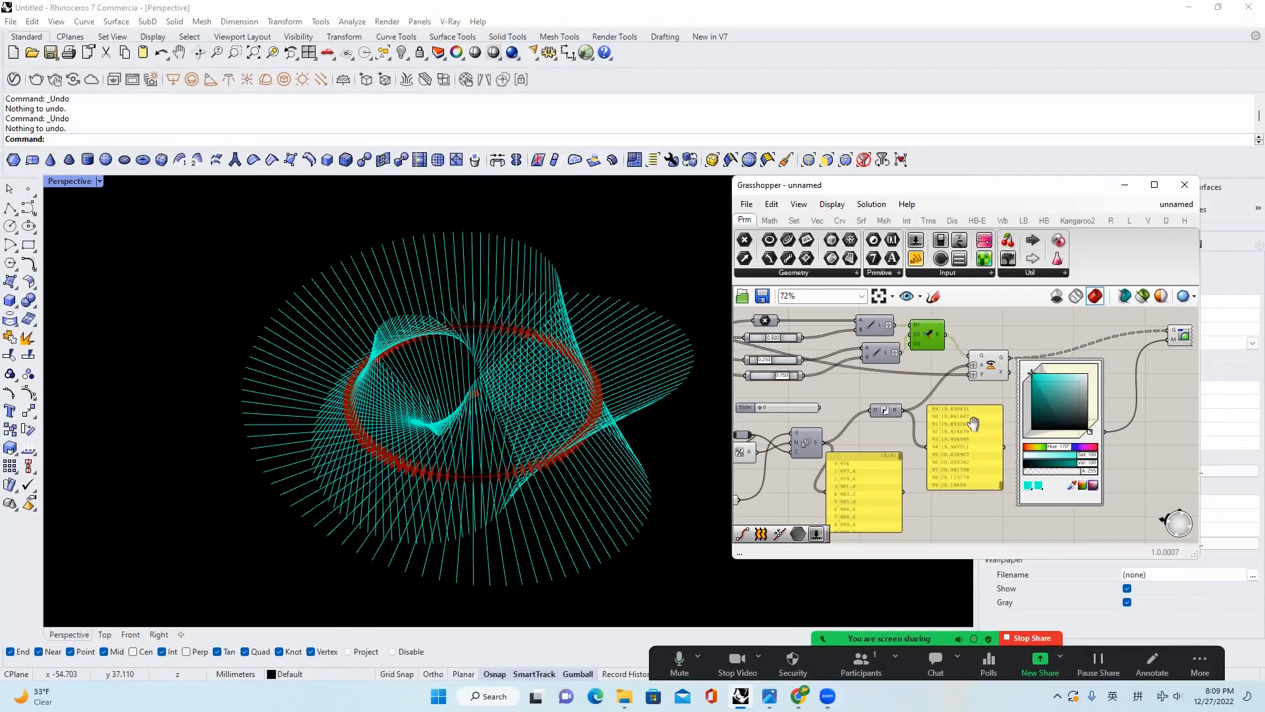
right_click_drag(975, 424, 953, 435)
left_click_drag(948, 449, 939, 483)
right_click_drag(939, 483, 948, 379)
left_click_drag(940, 377, 982, 475)
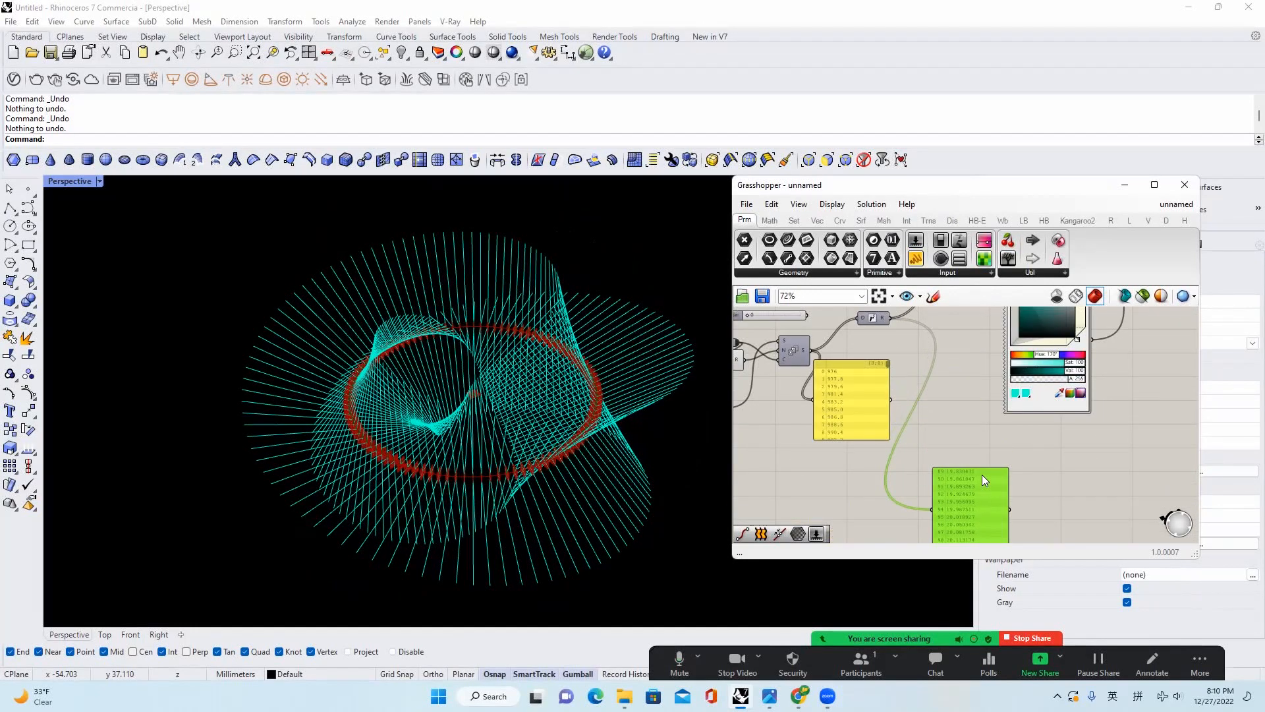
Add a Graft Tree component beside the radians panel and connect the panel's output to it
scroll(981, 476, "up", 1)
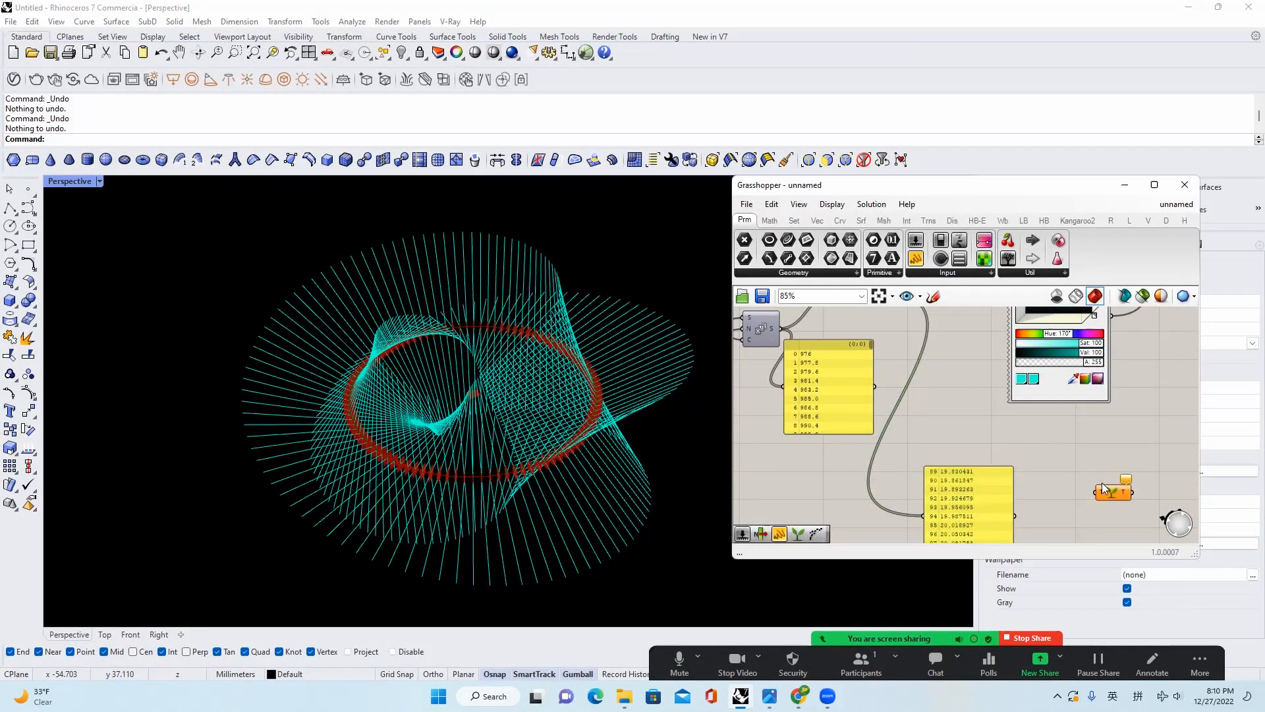
left_click_drag(1105, 489, 1047, 450)
right_click_drag(1051, 459, 1009, 433)
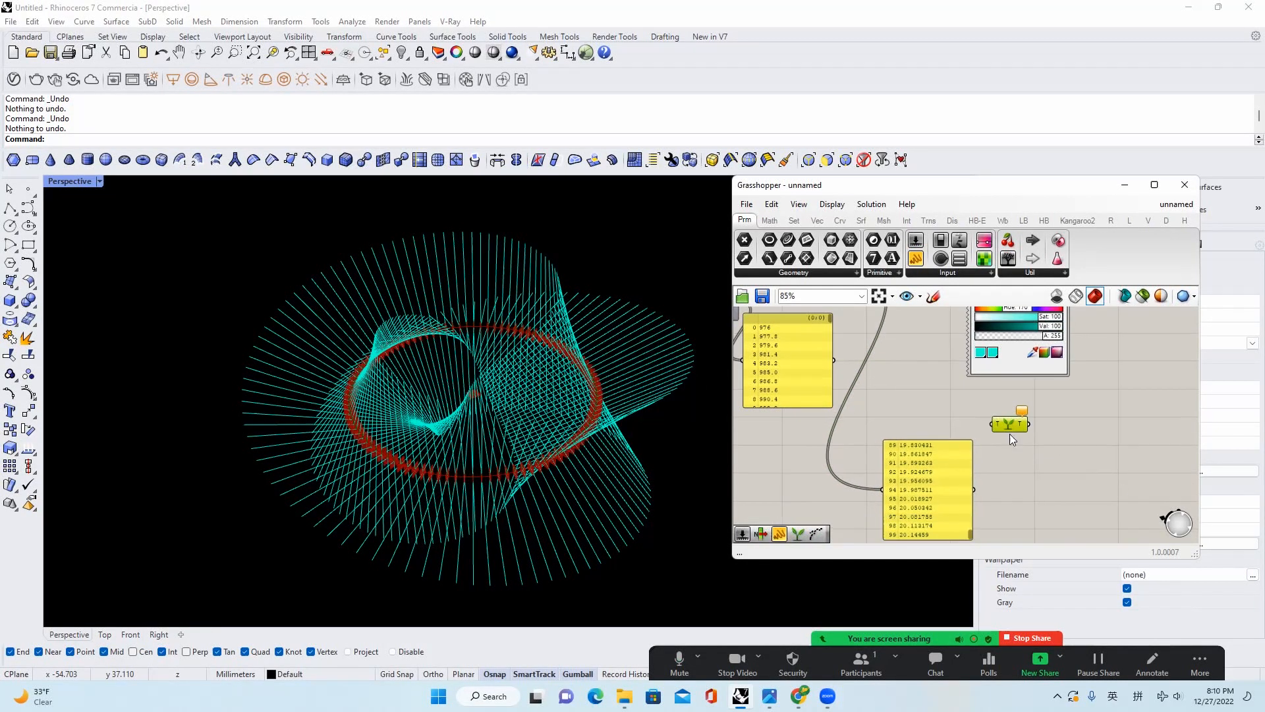
scroll(1013, 433, "up", 2)
left_click_drag(1008, 424, 1028, 503)
right_click_drag(1028, 503, 1005, 467)
left_click_drag(987, 473, 987, 473)
Duplicate the radians panel beyond the Graft Tree component, feed it only the grafted output, and inspect the end of its list
left_click_drag(744, 459, 1054, 472, "alt")
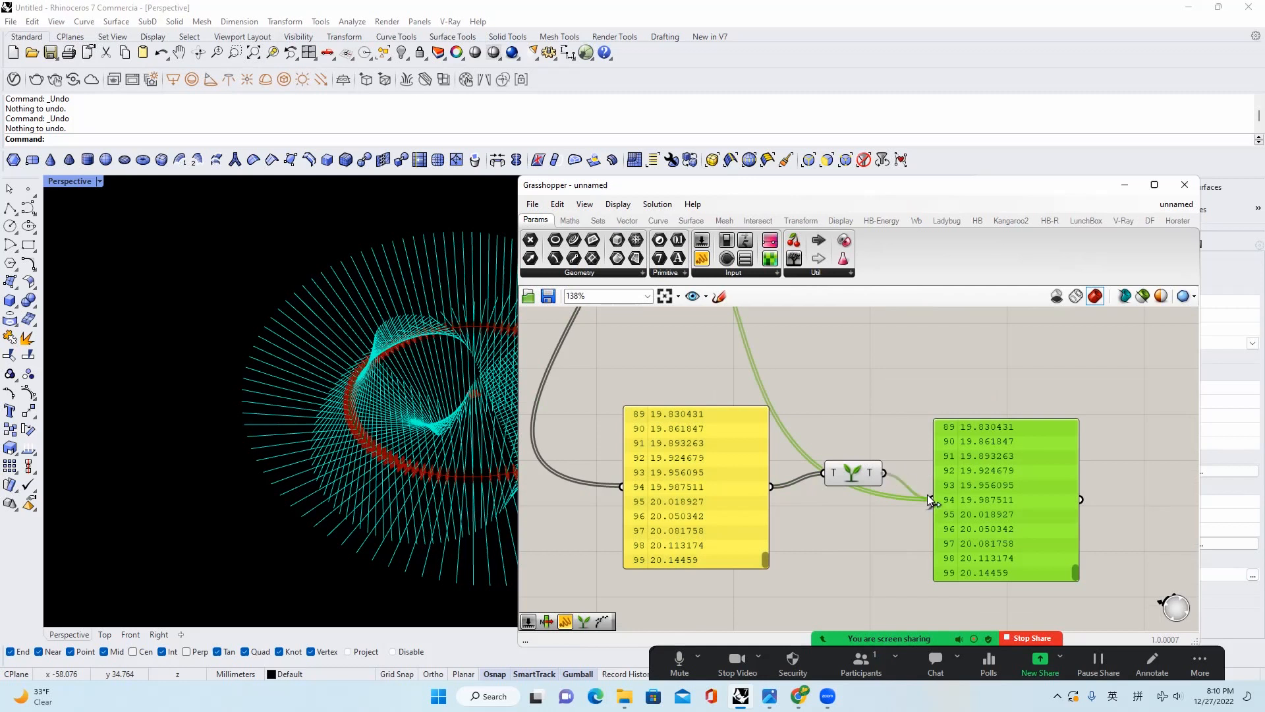
left_click_drag(928, 499, 930, 500)
mouse_move(1070, 570)
left_mouse_down()
mouse_move(1072, 499)
mouse_move(1068, 547)
left_mouse_up()
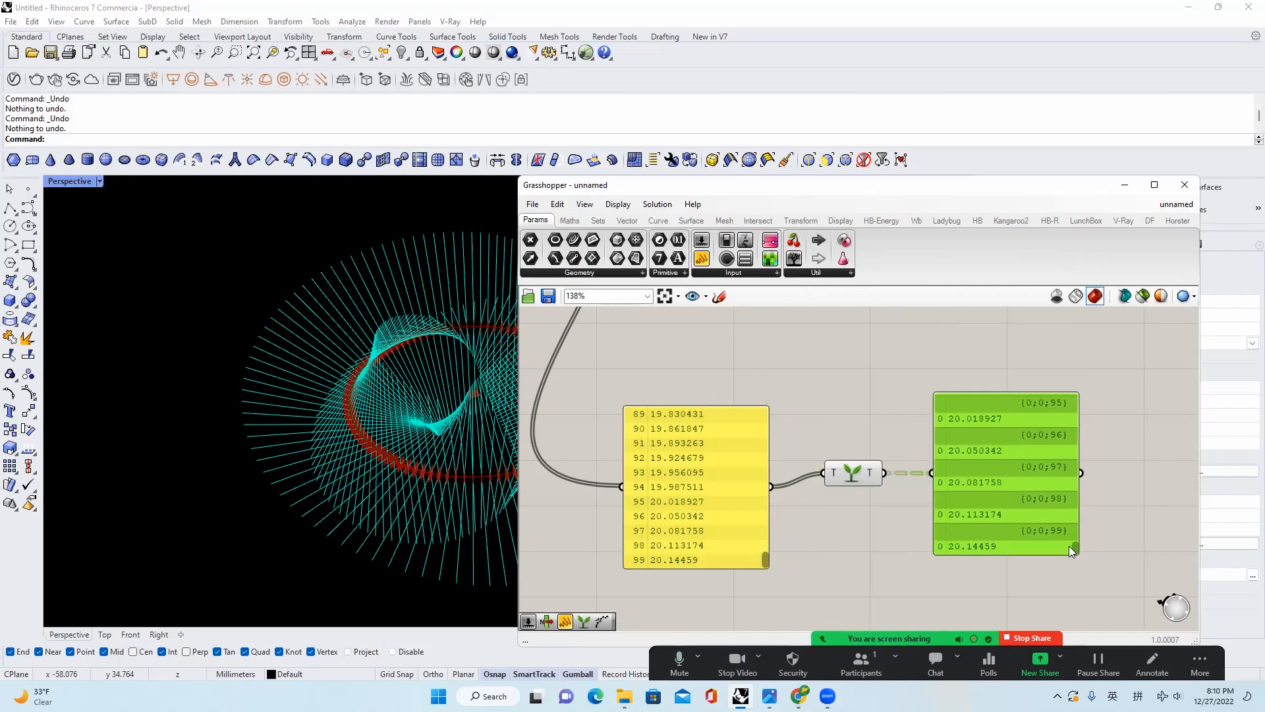
Insert a relay on the wire that carries the planes into Rotate's P input
scroll(988, 501, "down", 3)
right_click_drag(992, 490, 981, 563)
scroll(868, 342, "up", 1)
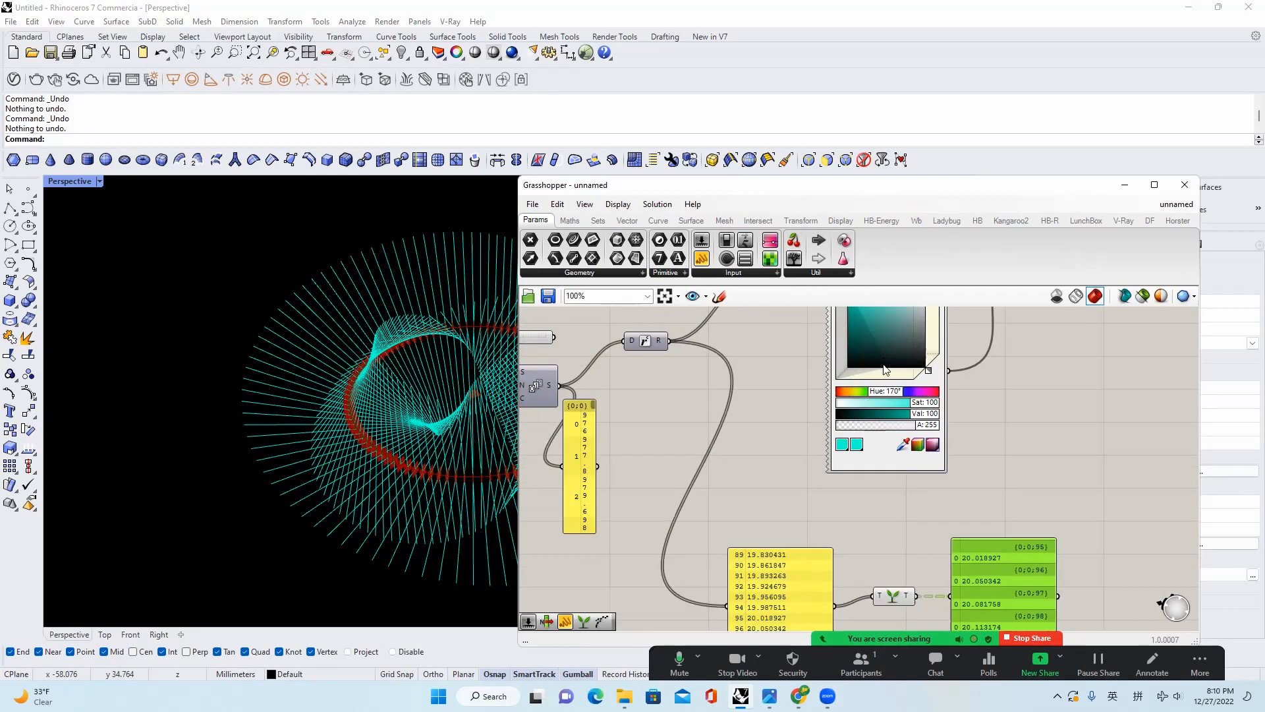
scroll(825, 363, "down", 1)
right_click_drag(825, 363, 831, 432)
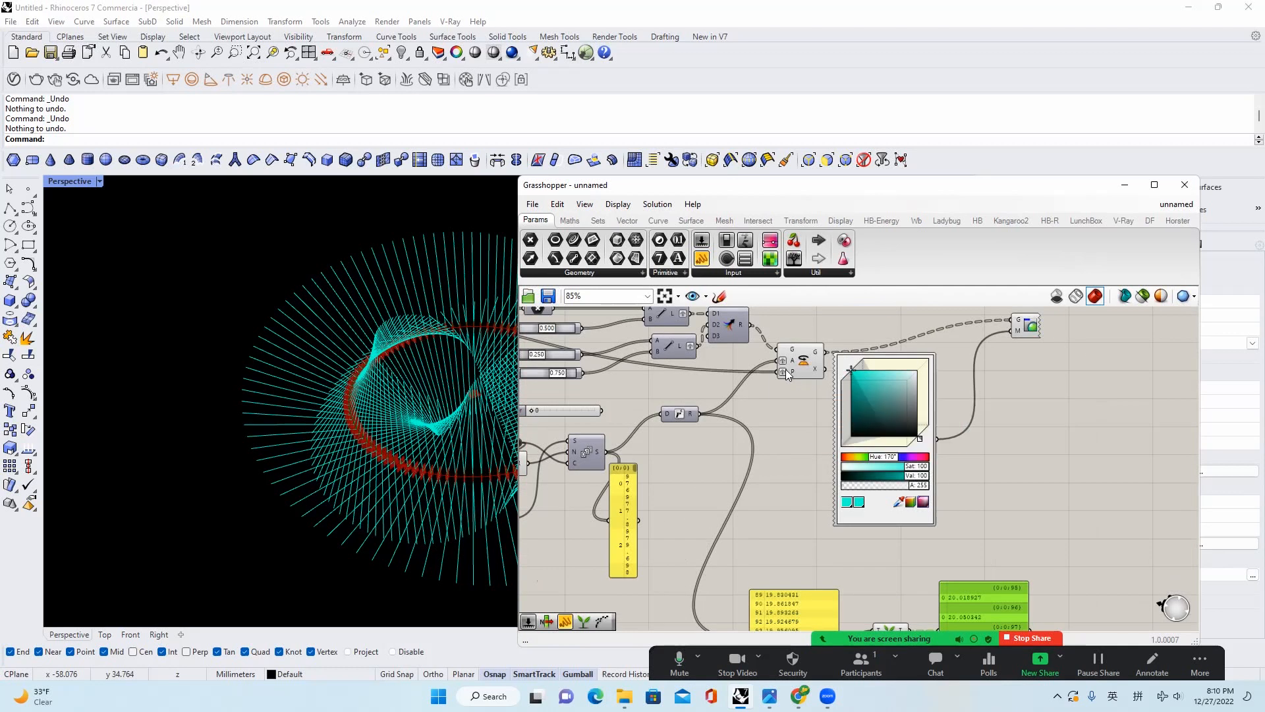
double_click(730, 370)
Duplicate the radians panel above the original, feed the copy from the new relay, and keep the radians panel group below it
left_click_drag(817, 603, 817, 547)
scroll(858, 515, "down", 1)
scroll(999, 605, "up", 1)
left_click_drag(999, 605, 758, 565)
scroll(860, 561, "down", 1)
left_click_drag(715, 341, 729, 514)
scroll(782, 515, "up", 2)
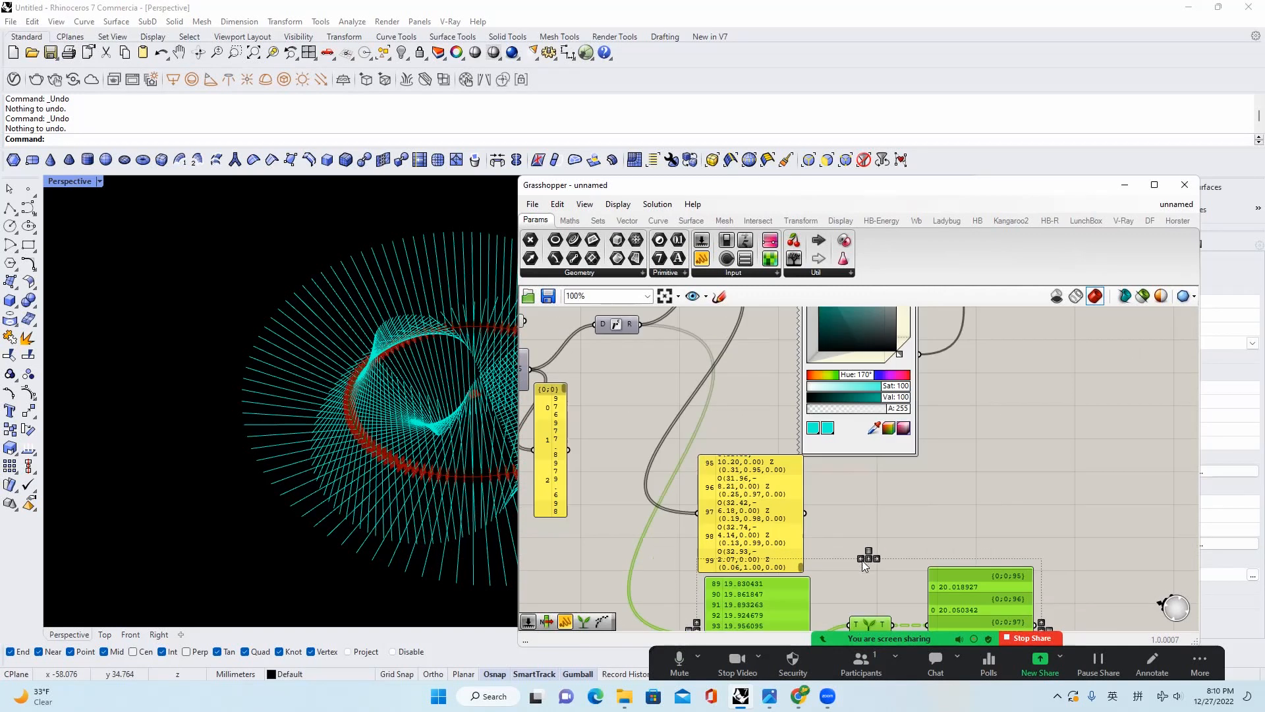
Graft the planes panel's output through a copied Graft Tree and show the grafted planes in a copied panel beyond it
right_click_drag(862, 561, 862, 543)
left_click(806, 548)
left_click(796, 538)
left_click_drag(881, 506, 932, 492)
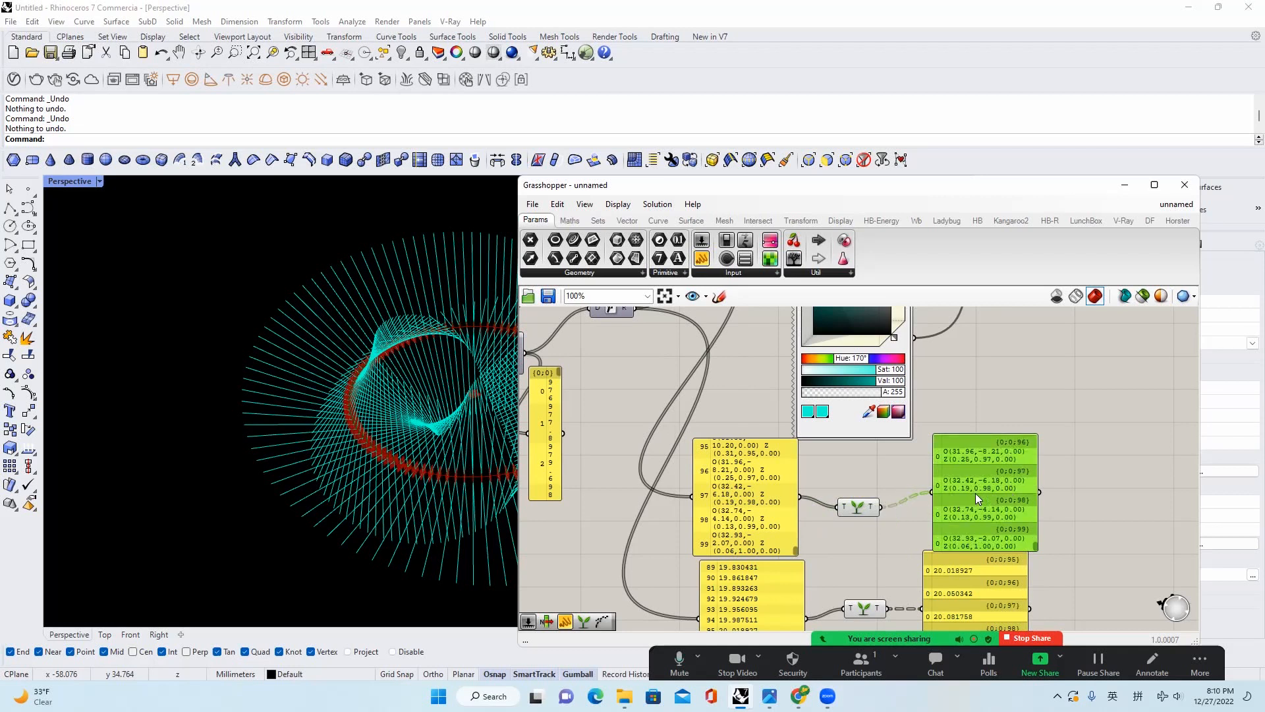
scroll(979, 497, "down", 2)
right_click_drag(1045, 508, 1032, 444)
left_click_drag(1053, 530, 822, 524)
left_click(899, 453)
Add a Panel near the Merge component and connect the upper Line component's grafted output to it
right_click_drag(897, 460, 904, 568)
scroll(812, 347, "up", 2)
right_click_drag(813, 347, 820, 372)
scroll(819, 372, "down", 1)
scroll(796, 354, "up", 1)
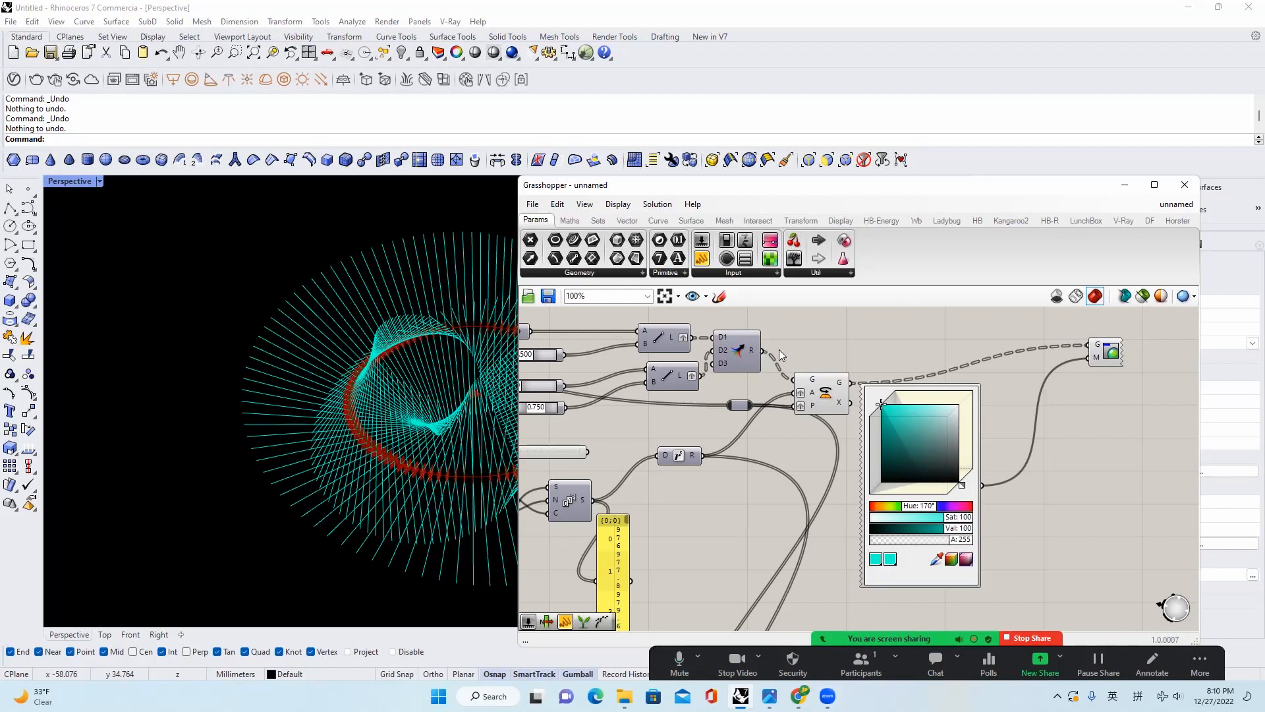
scroll(779, 349, "up", 2)
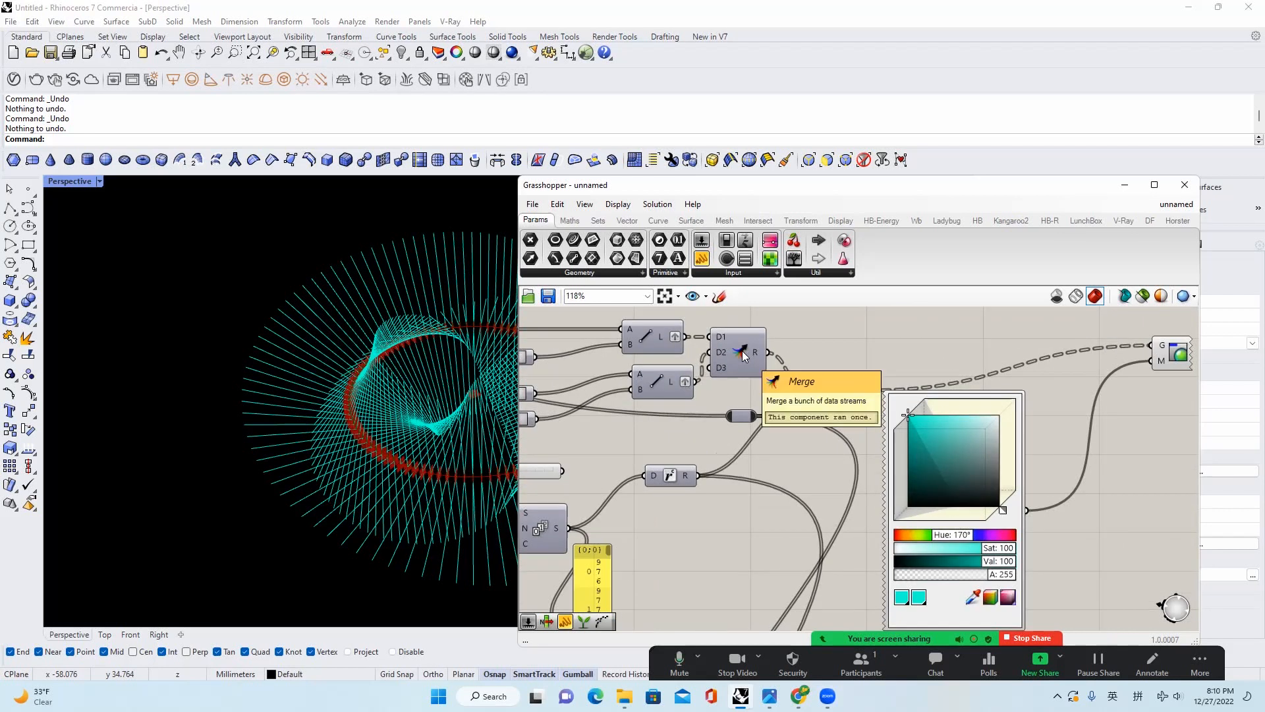
right_click_drag(742, 356, 799, 392)
right_click_drag(890, 379, 977, 430)
left_click(701, 258)
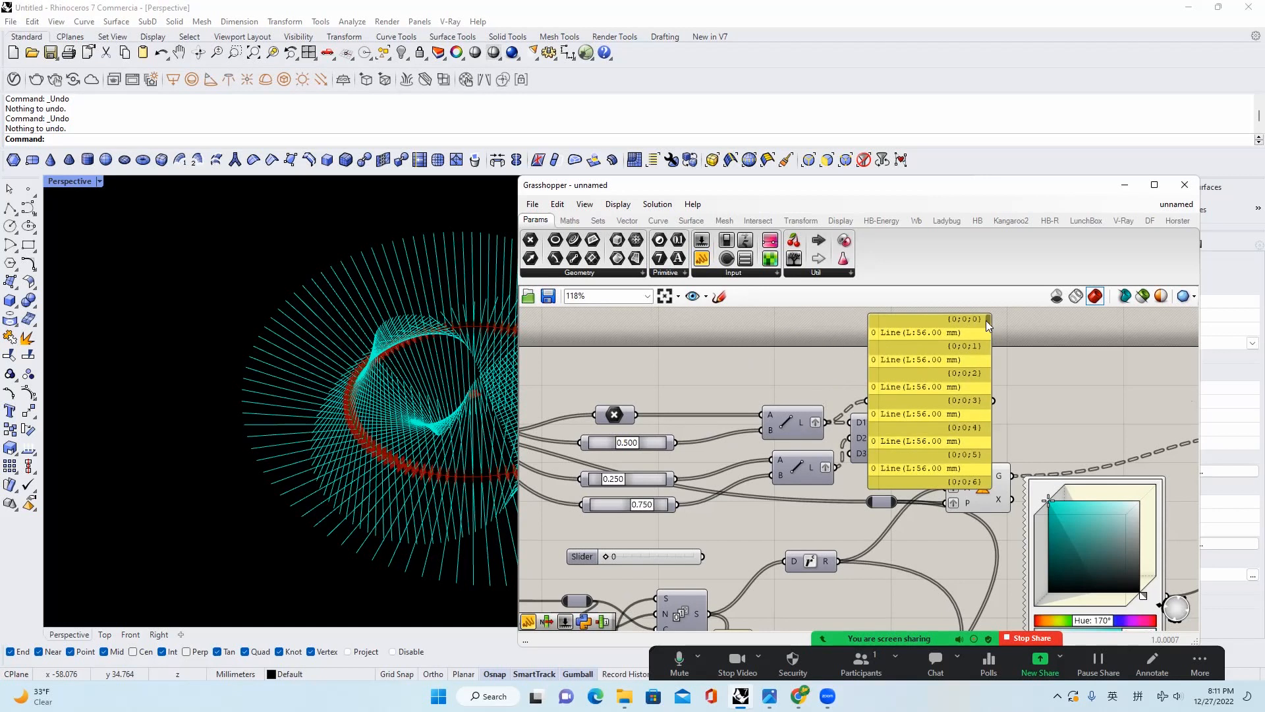
Move the new line panel into the empty canvas above Merge and read its list to the last branch
right_click_drag(973, 327, 967, 378)
scroll(968, 380, "up", 2)
left_click_drag(986, 372, 966, 408)
scroll(966, 408, "down", 4)
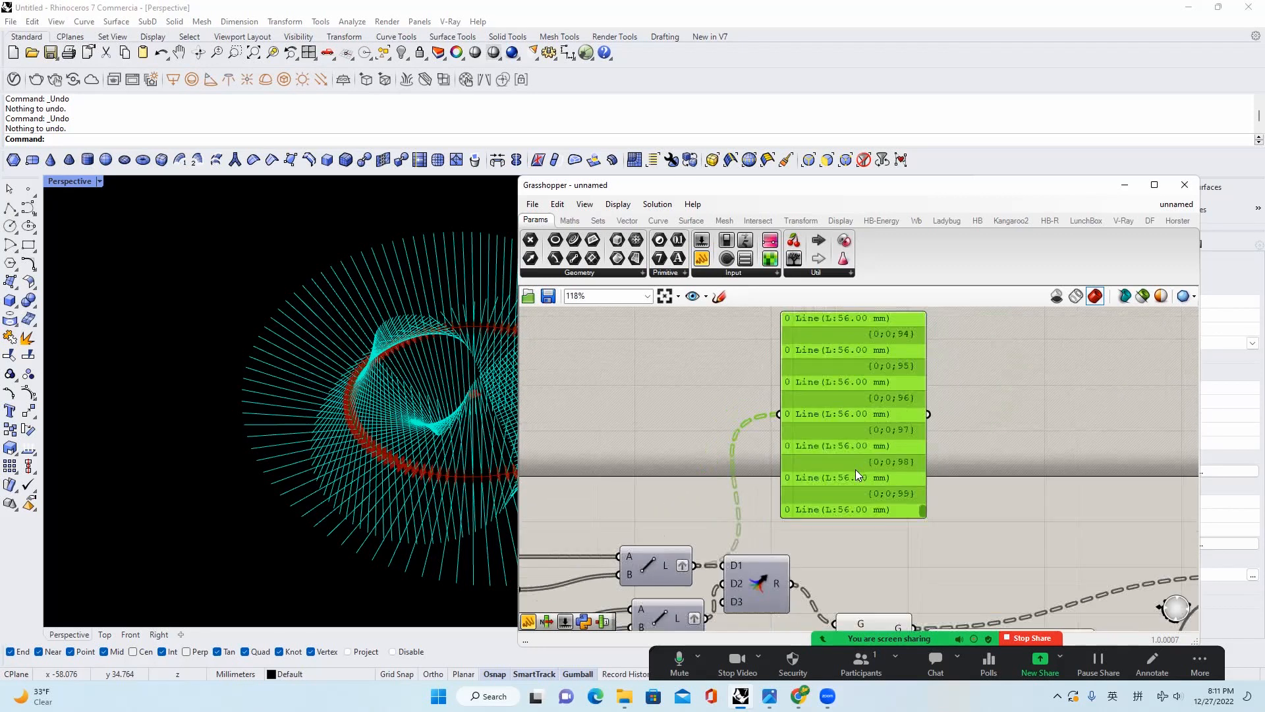
Duplicate the line panel twice alongside it, feeding one copy from the lower Line output and the other from the Merge result
left_click_drag(871, 450, 1033, 456, "alt")
left_click_drag(921, 424, 762, 572)
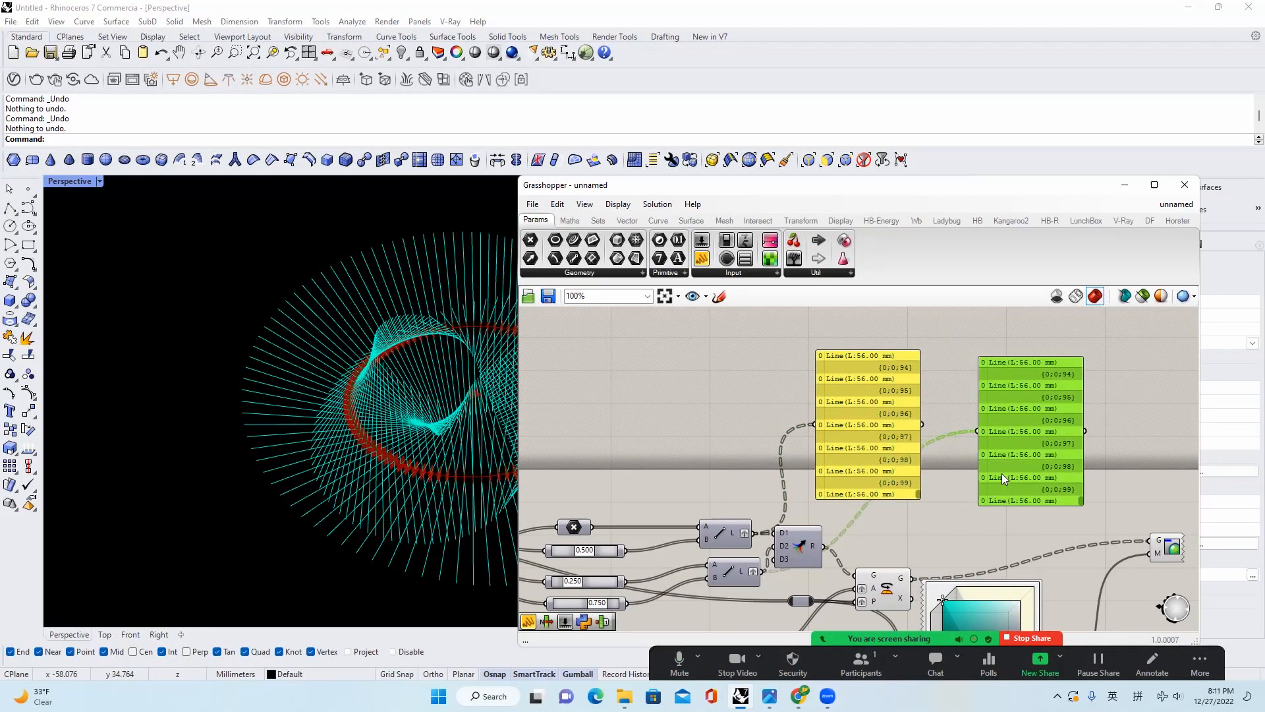
left_click_drag(1022, 457, 852, 547)
scroll(957, 506, "up", 1)
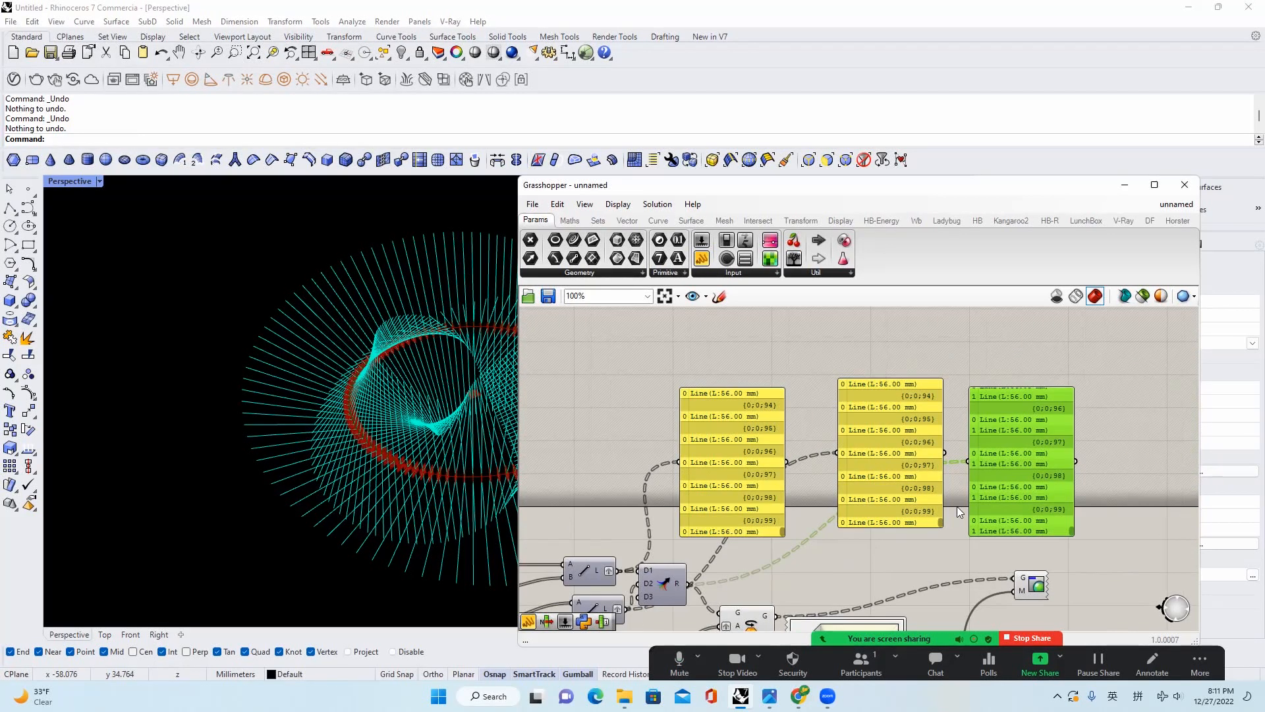
left_click_drag(890, 466, 839, 478)
Examine the two Line components and the curve points that feed them, tracing each one to its panel
right_click_drag(677, 425, 765, 393)
left_click(766, 393)
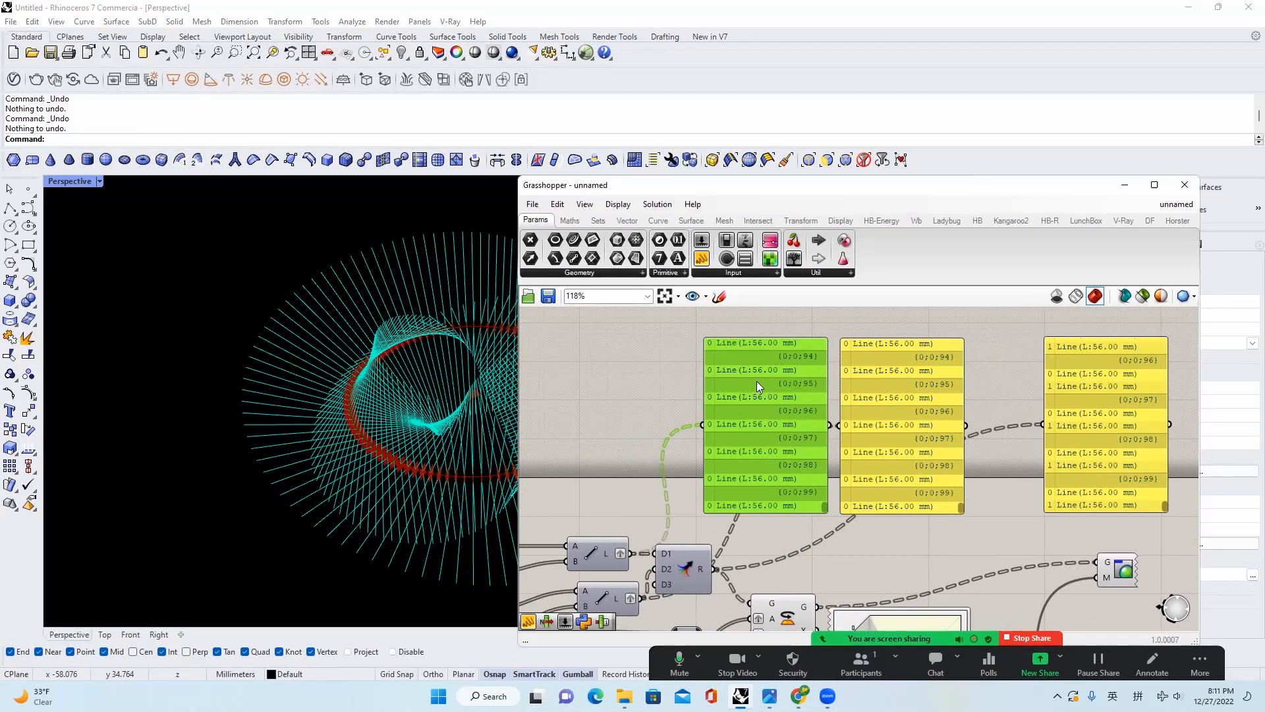
left_click(617, 548)
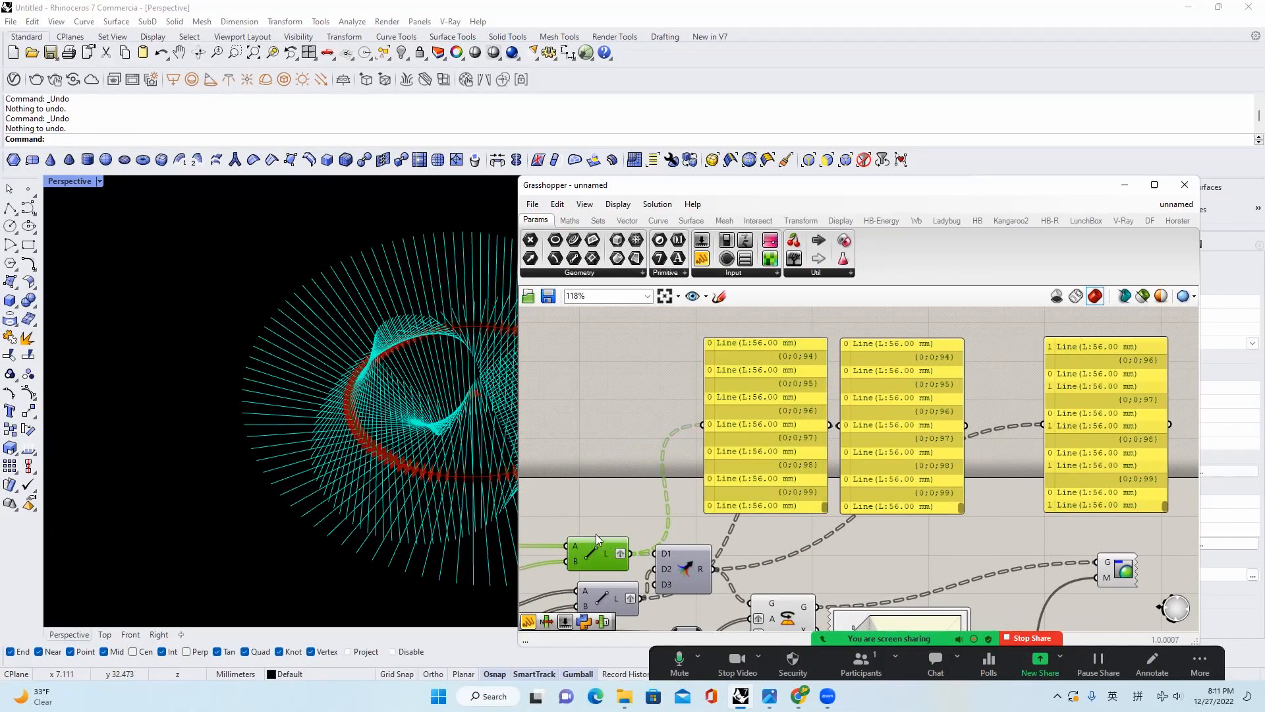
right_click_drag(596, 539, 820, 483)
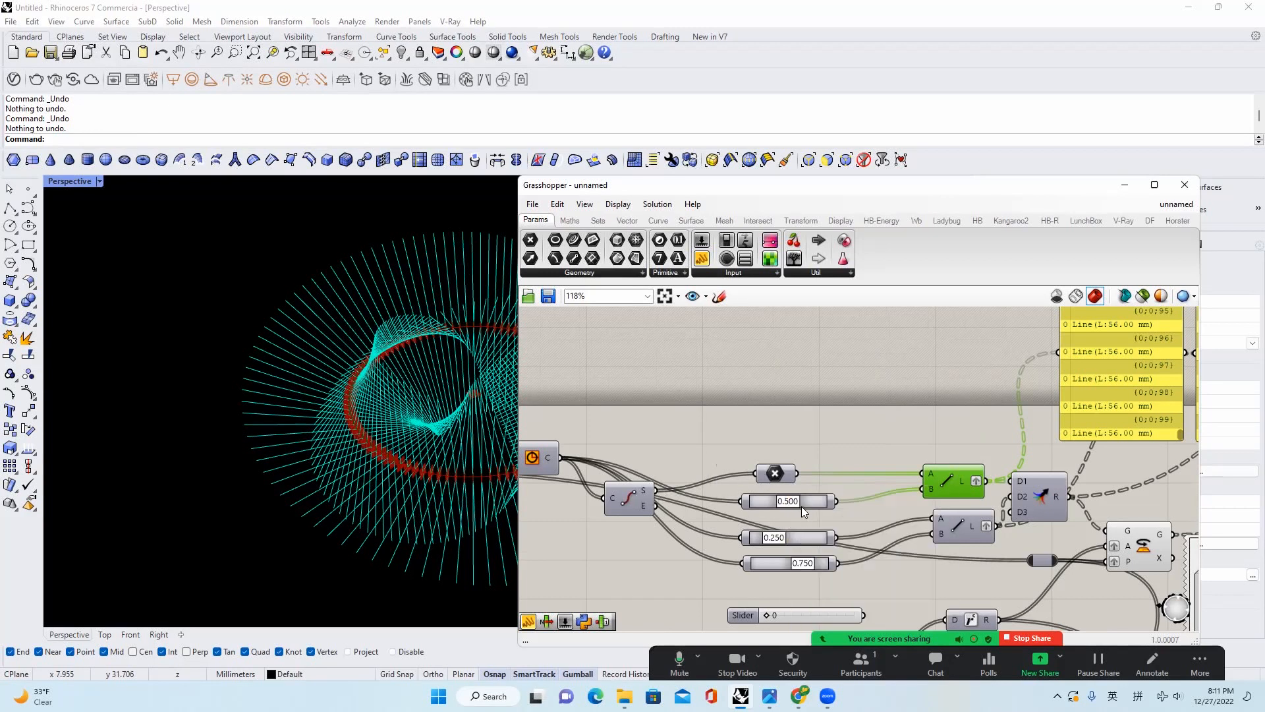
right_click_drag(955, 478, 837, 502)
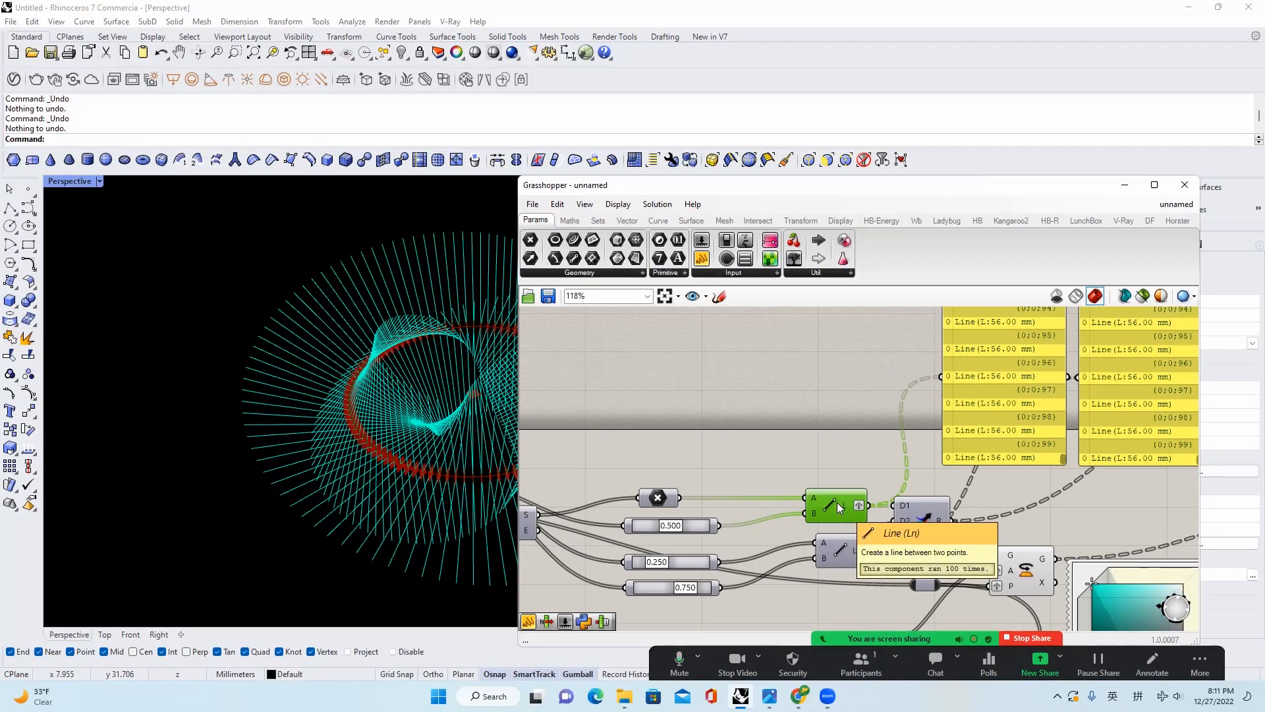
right_click_drag(941, 479, 857, 495)
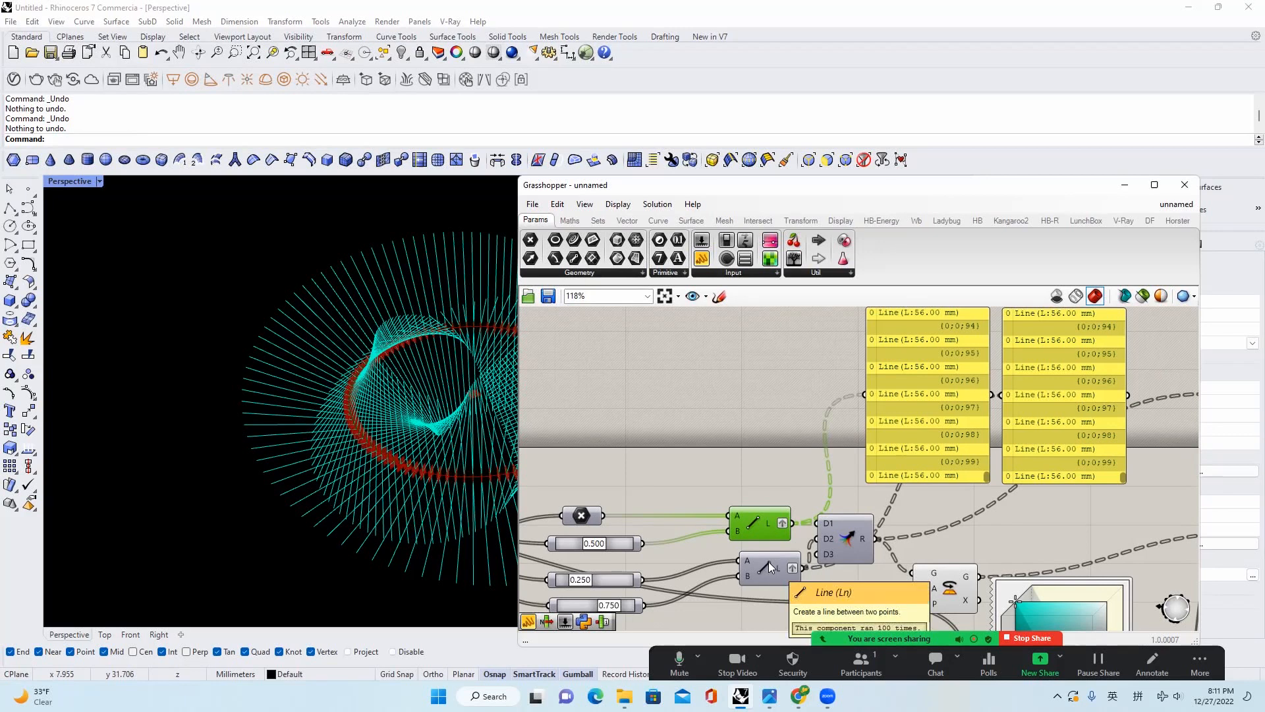
left_click_drag(768, 561, 763, 559)
right_click_drag(701, 564, 775, 529)
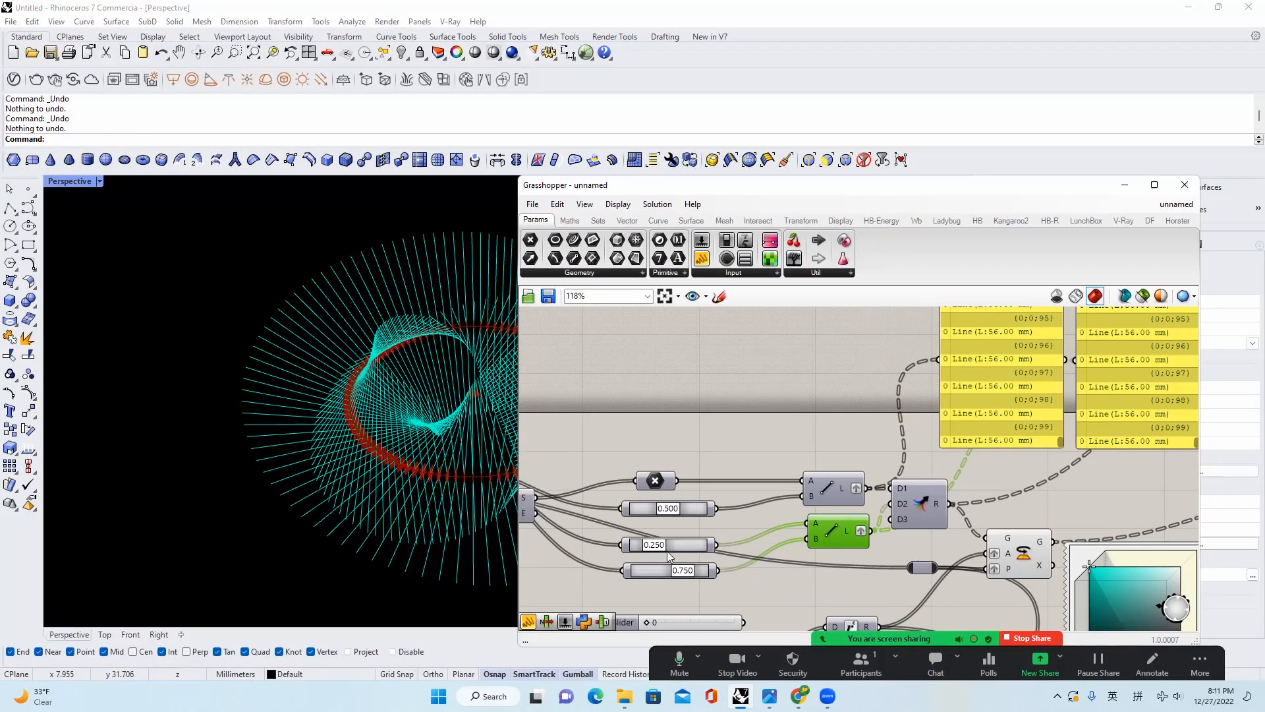
scroll(667, 551, "up", 2)
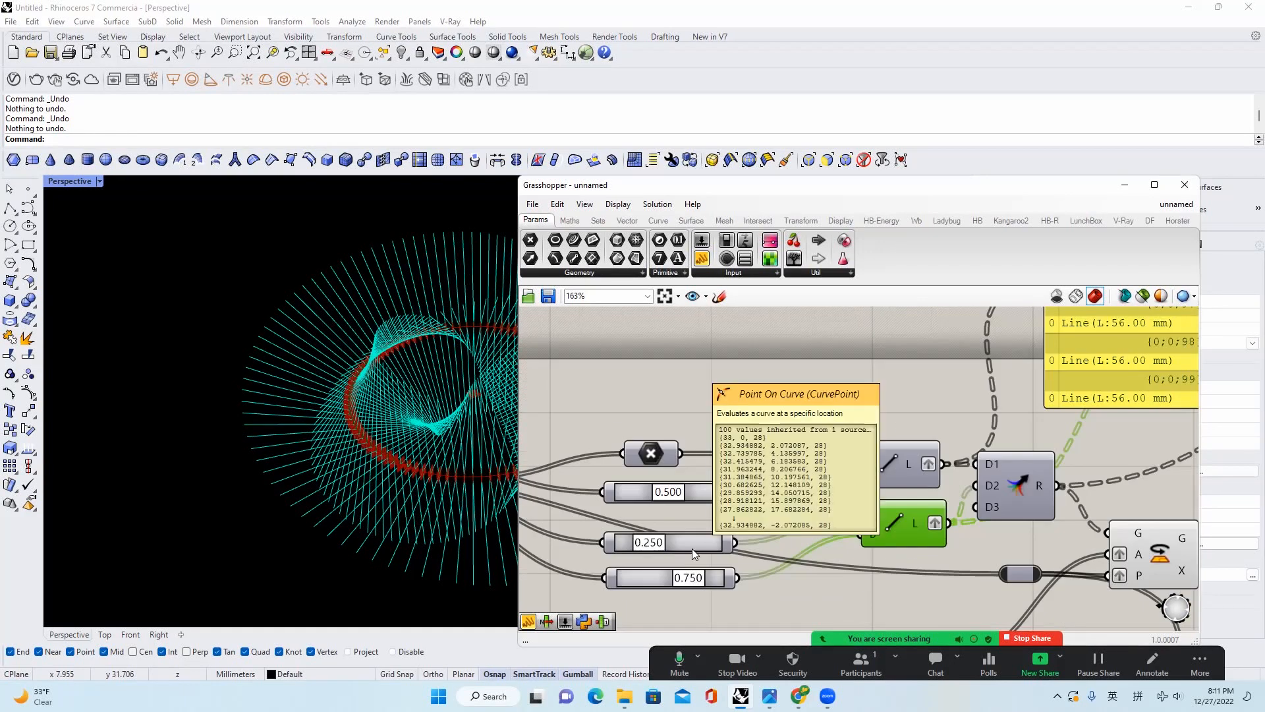
scroll(770, 508, "down", 2)
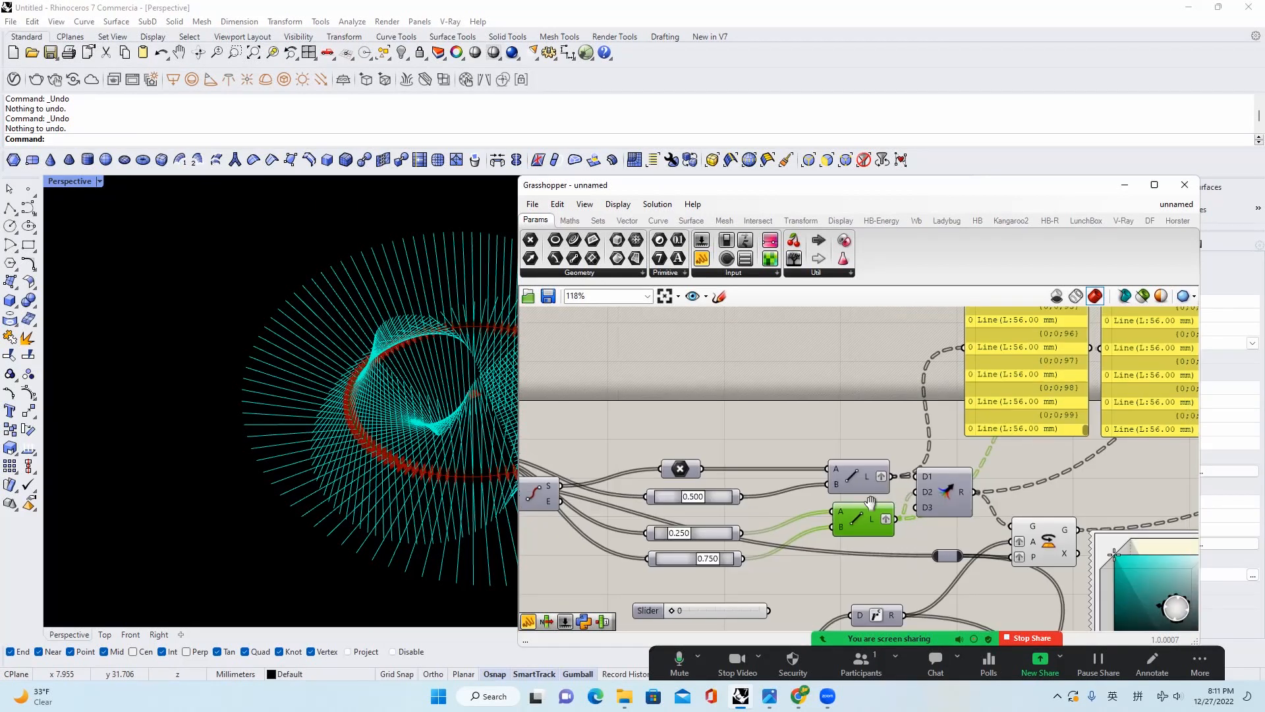
Read the two Line panels from their first branch to their last
right_click_drag(1063, 435, 808, 512)
left_click_drag(832, 509, 833, 345)
left_click_drag(970, 509, 970, 349)
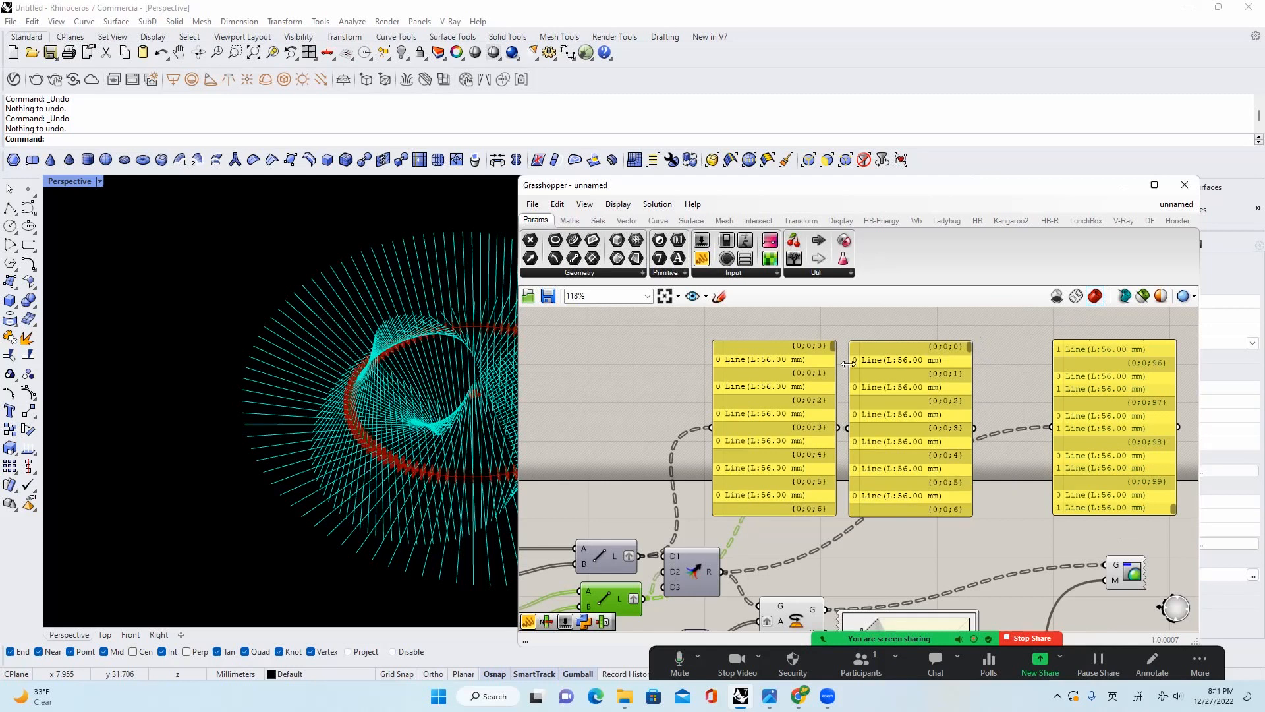
left_click(834, 464)
left_click_drag(836, 463, 837, 546)
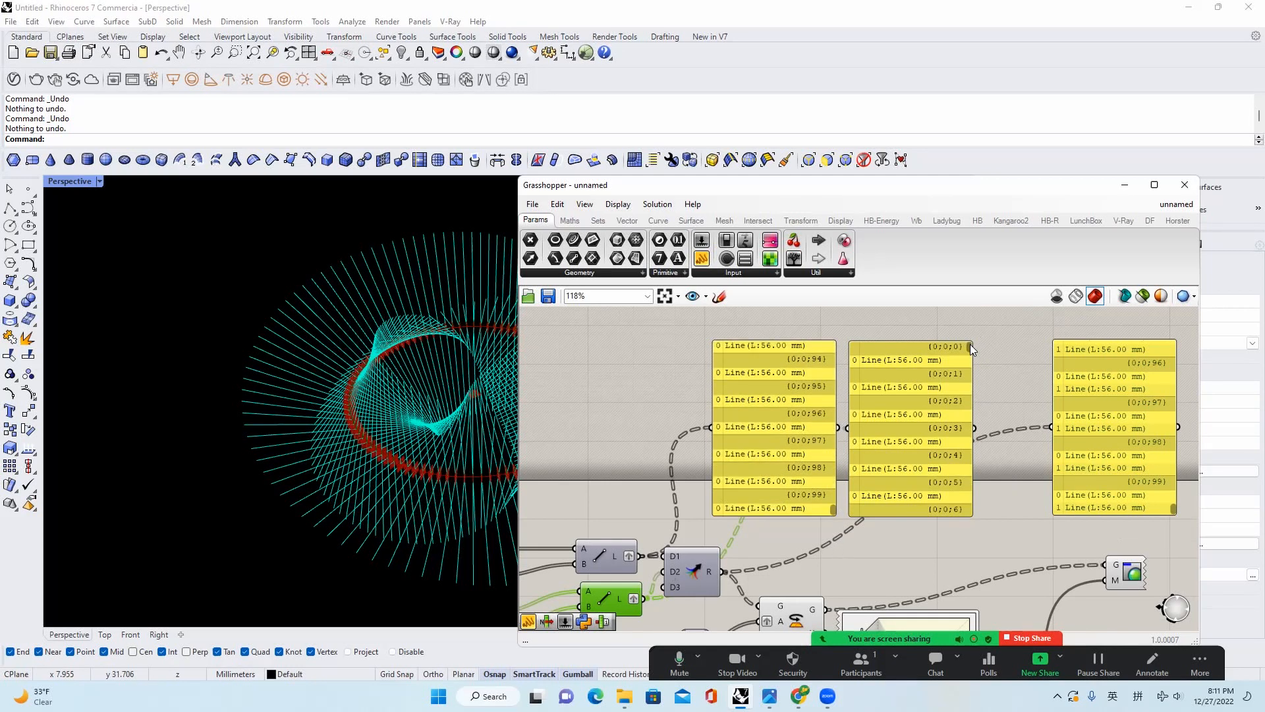
left_click_drag(971, 349, 970, 511)
Compare the final branch paths and items of the two Line panels with those of the merged panel
right_click_drag(1133, 484, 1072, 485)
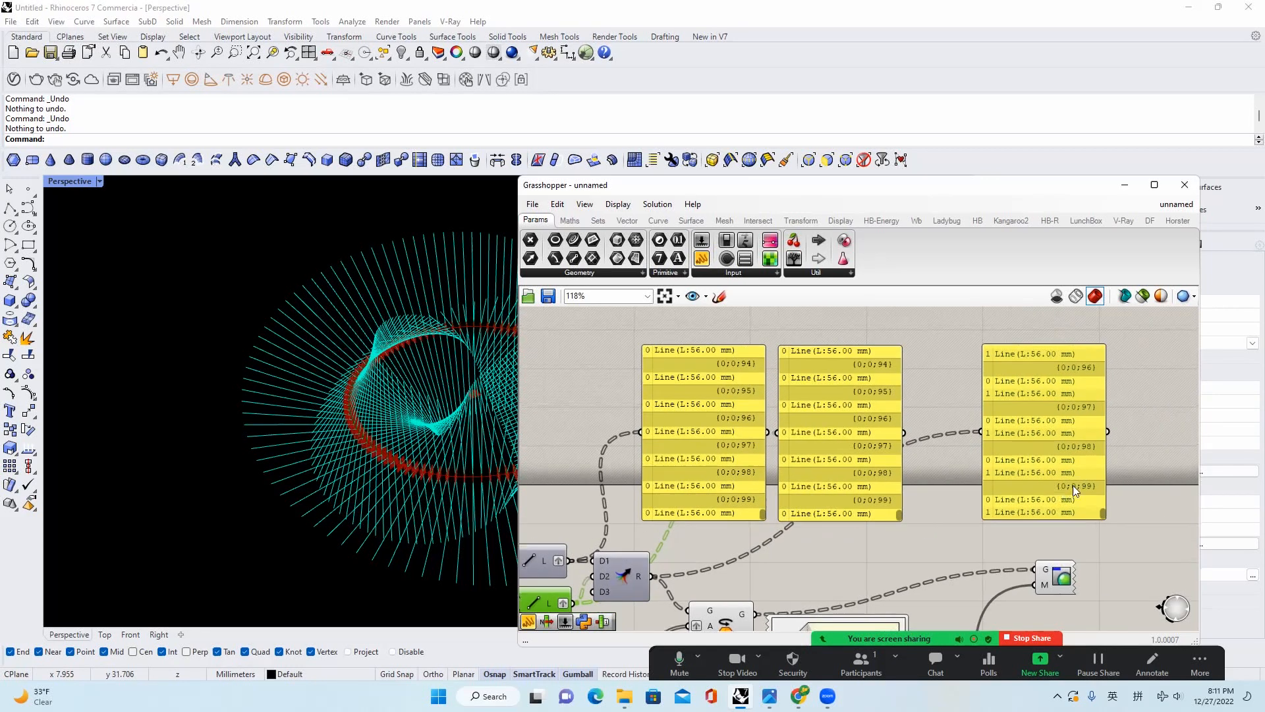
scroll(774, 513, "up", 1)
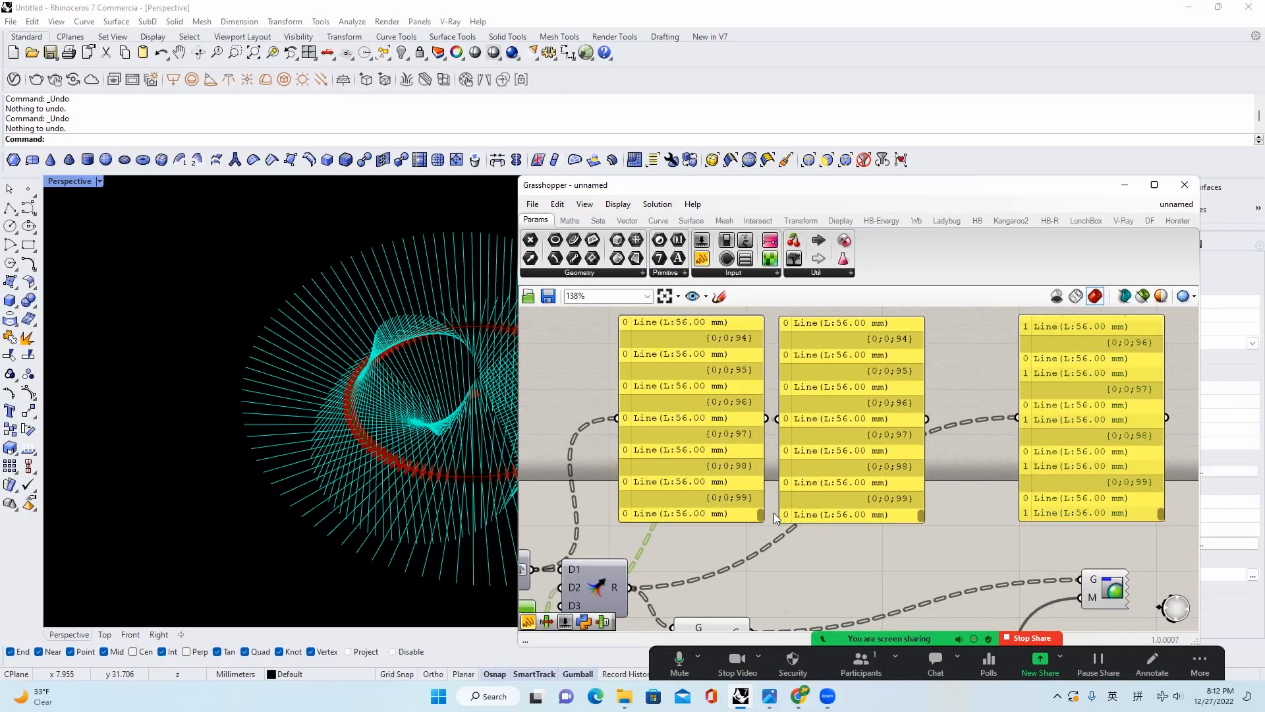
scroll(685, 516, "up", 1)
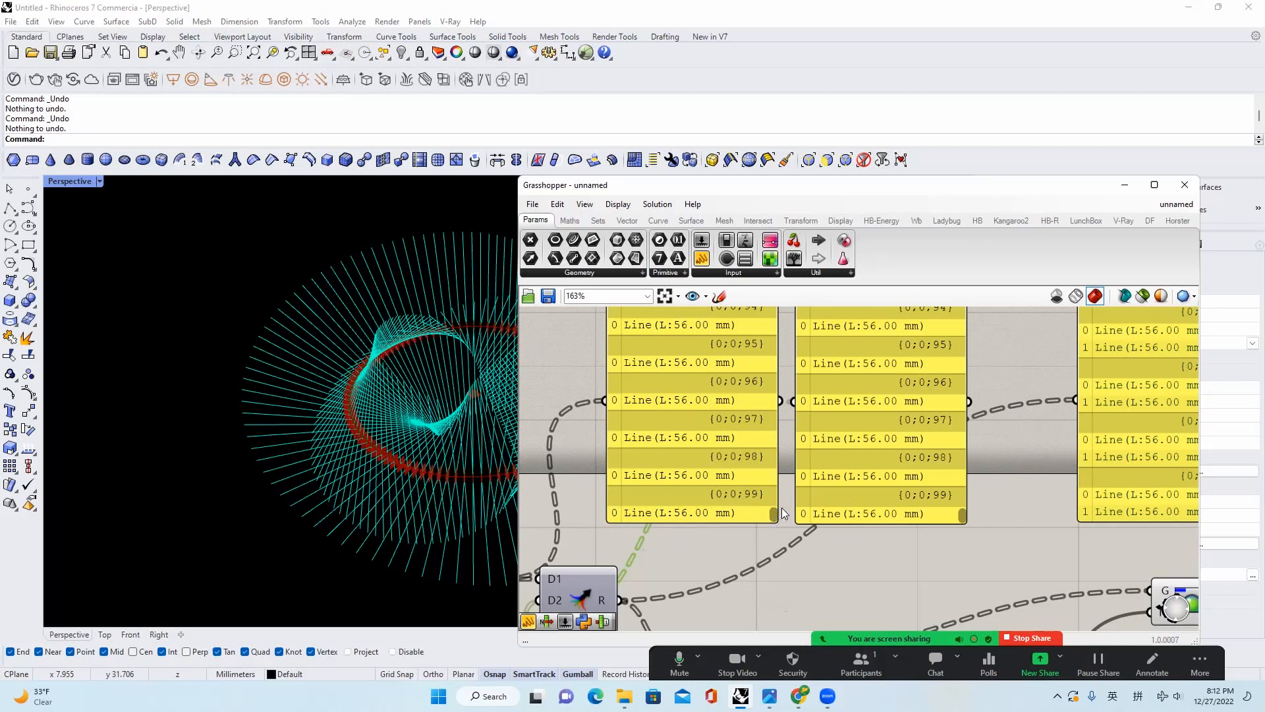
scroll(786, 509, "down", 1)
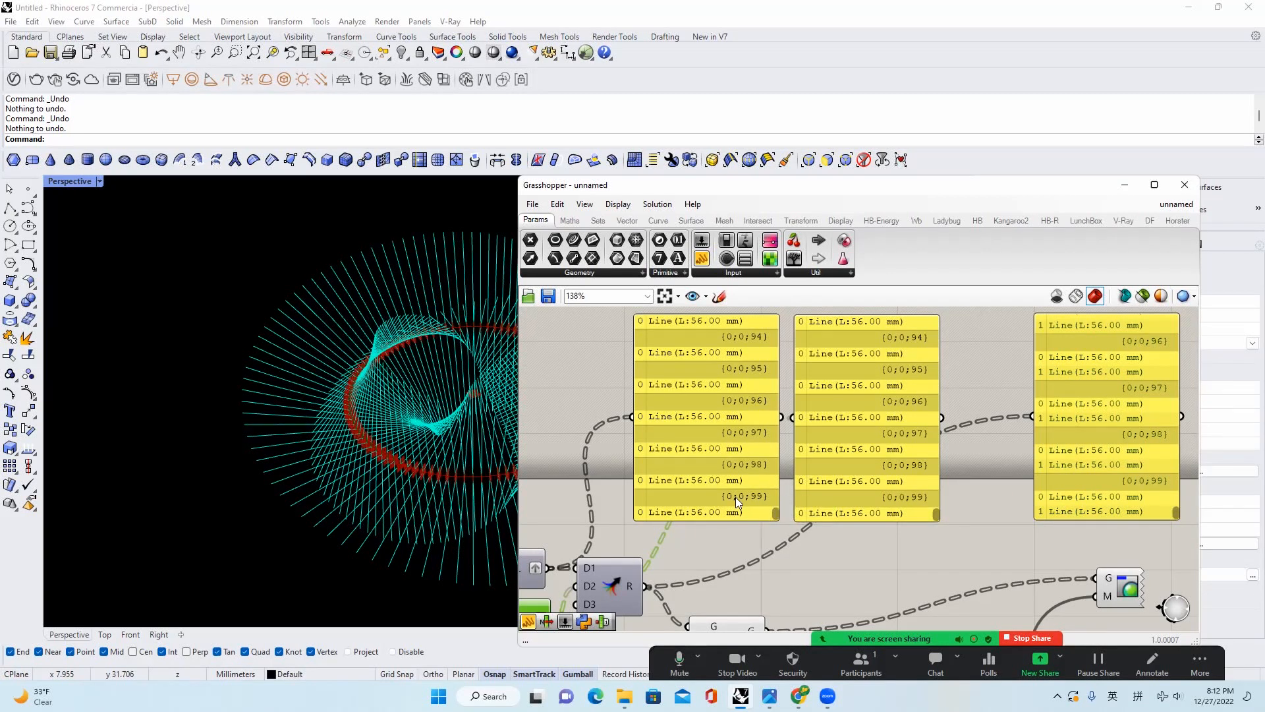
scroll(736, 497, "up", 2)
scroll(741, 499, "up", 5)
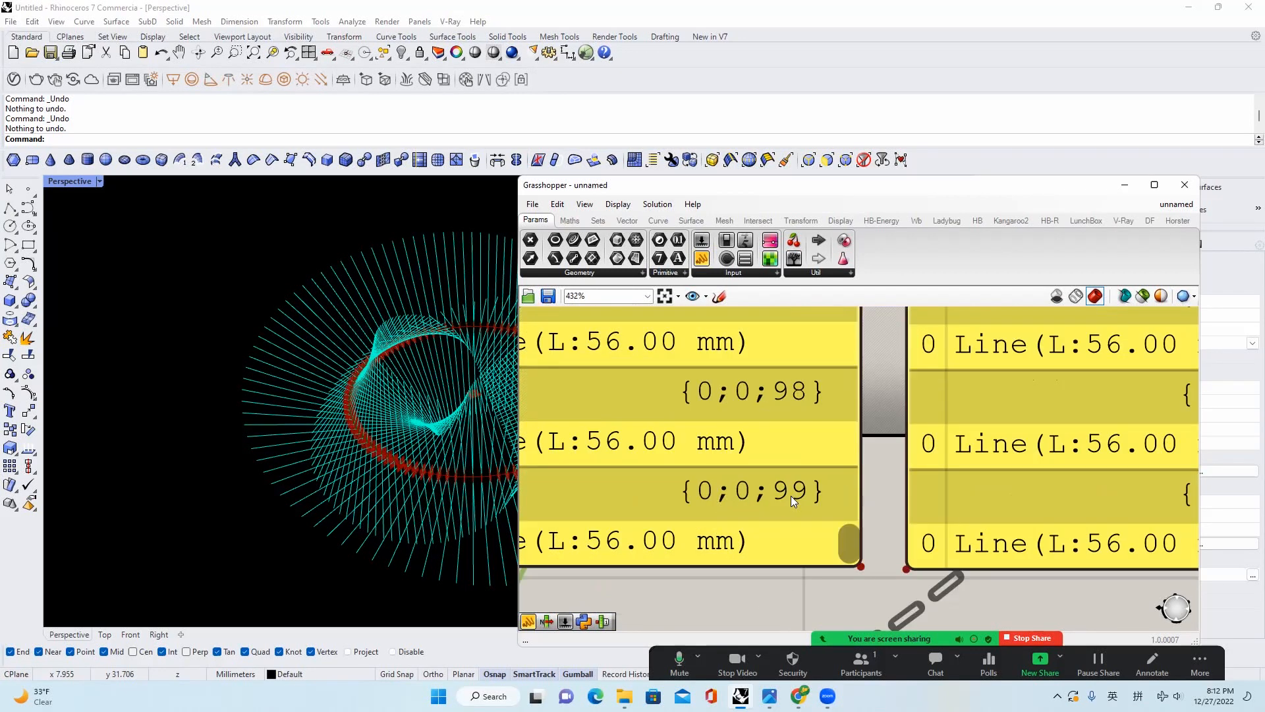
scroll(819, 493, "down", 5)
scroll(787, 496, "up", 2)
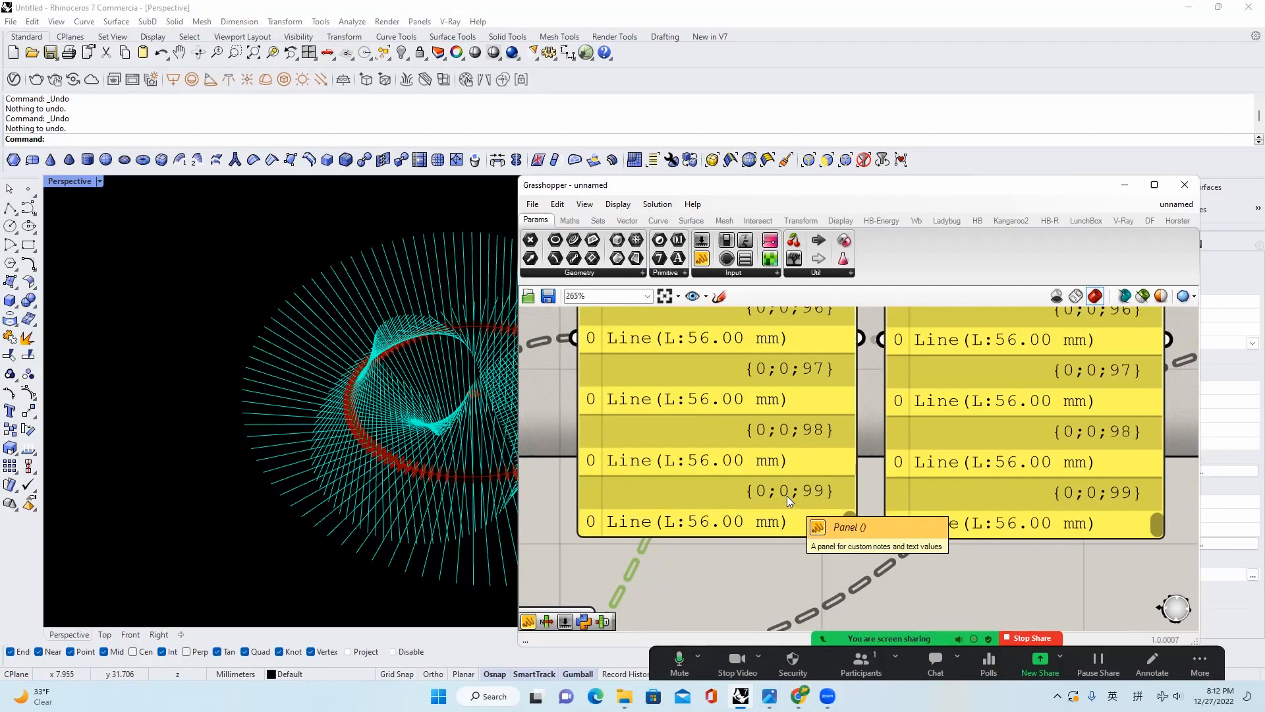
scroll(783, 494, "down", 1)
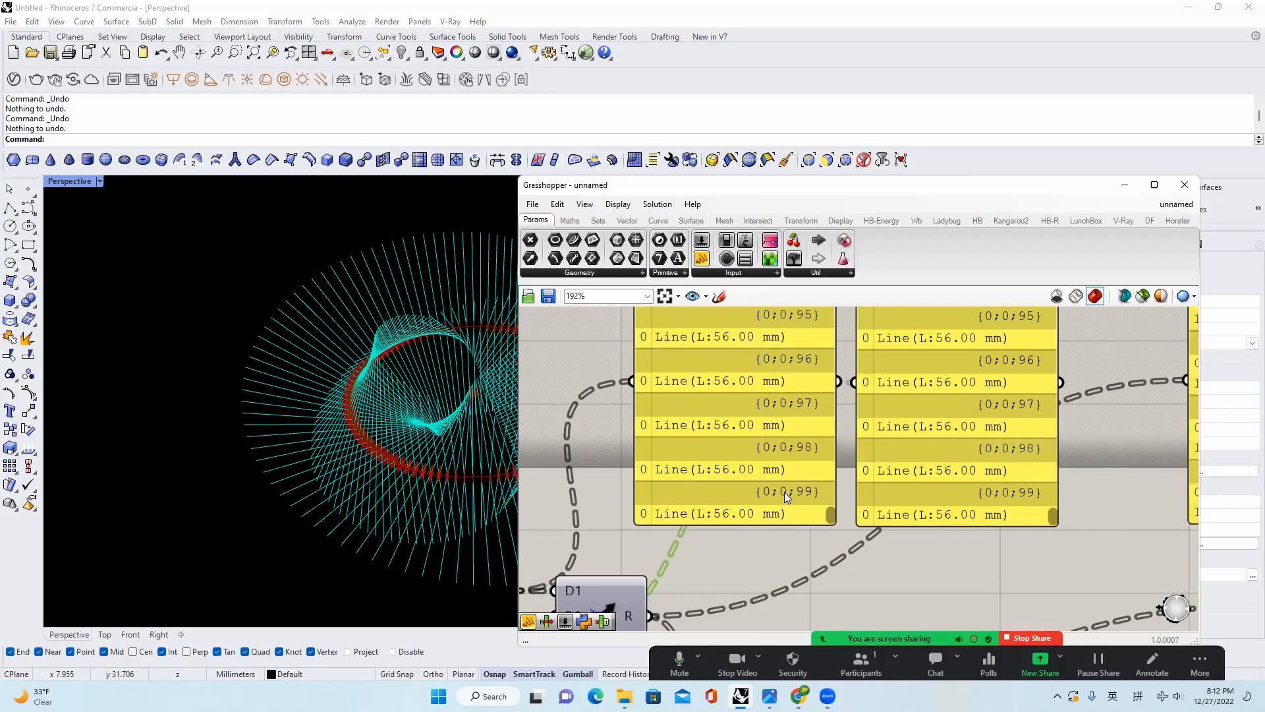
right_click_drag(931, 478, 893, 487)
right_click_drag(782, 500, 785, 518)
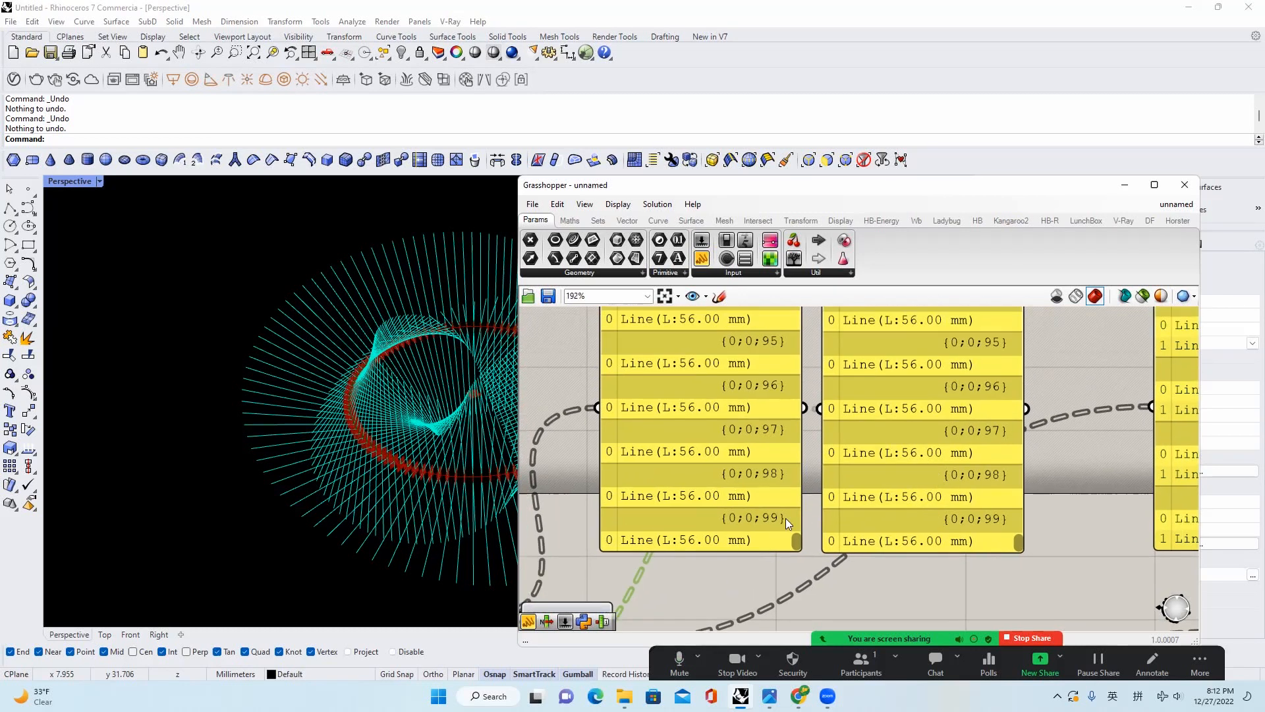
scroll(735, 522, "up", 2)
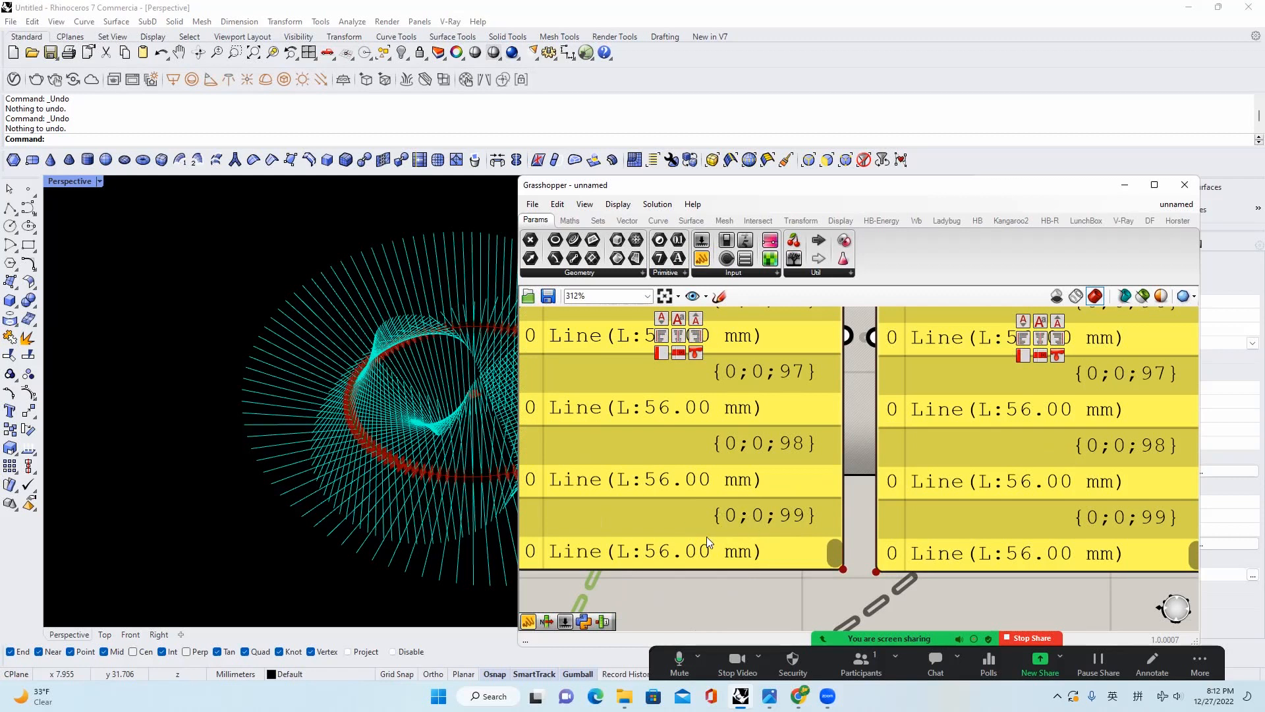
scroll(717, 534, "down", 1)
scroll(939, 514, "down", 1)
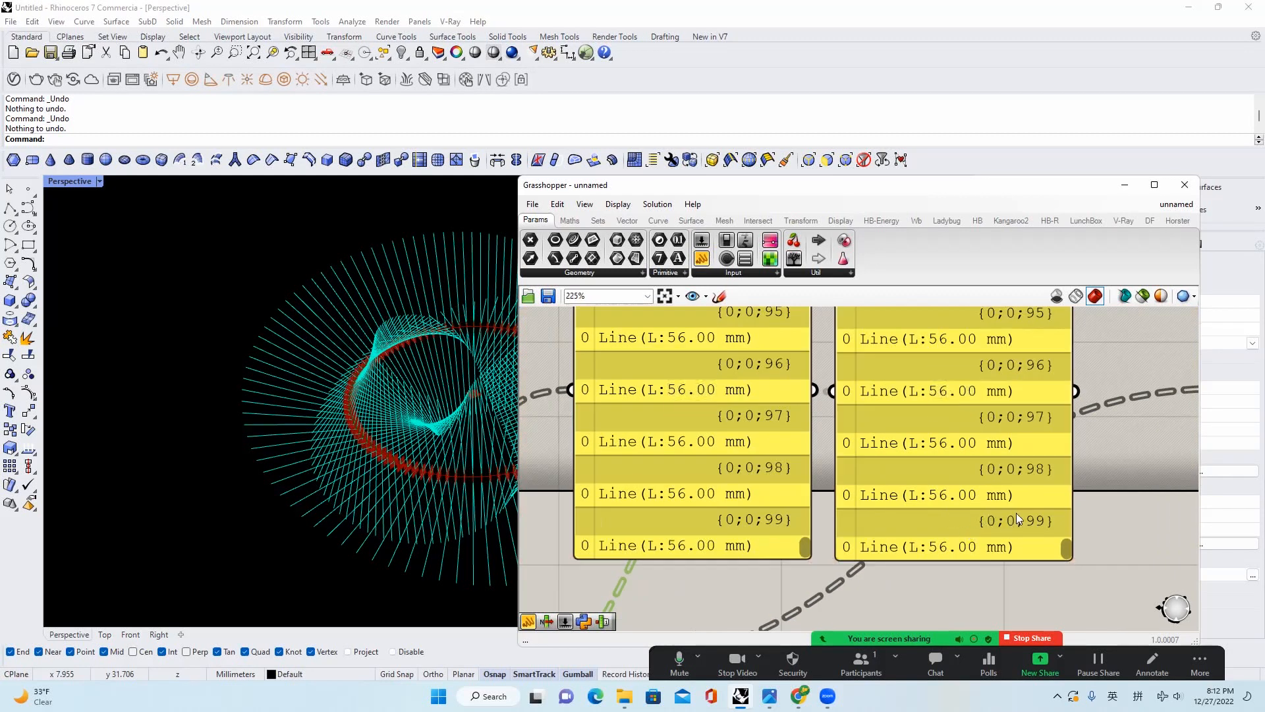
scroll(1007, 523, "up", 2)
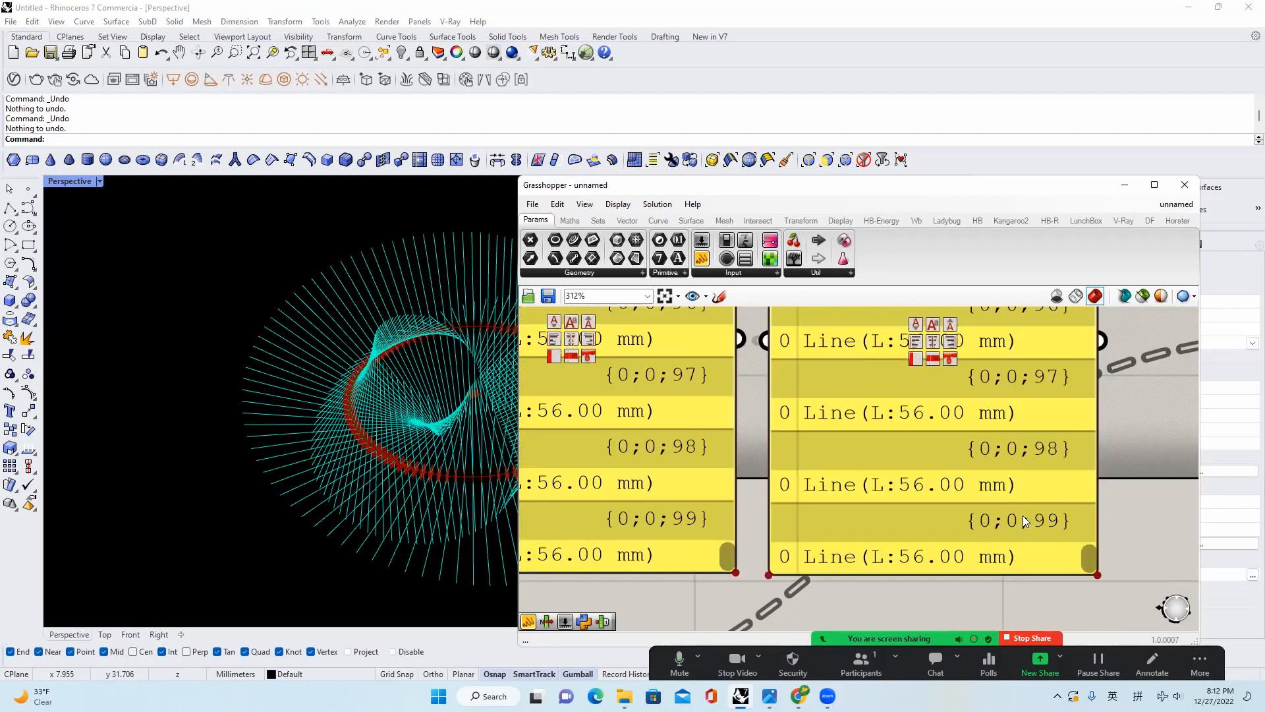
scroll(1005, 509, "down", 2)
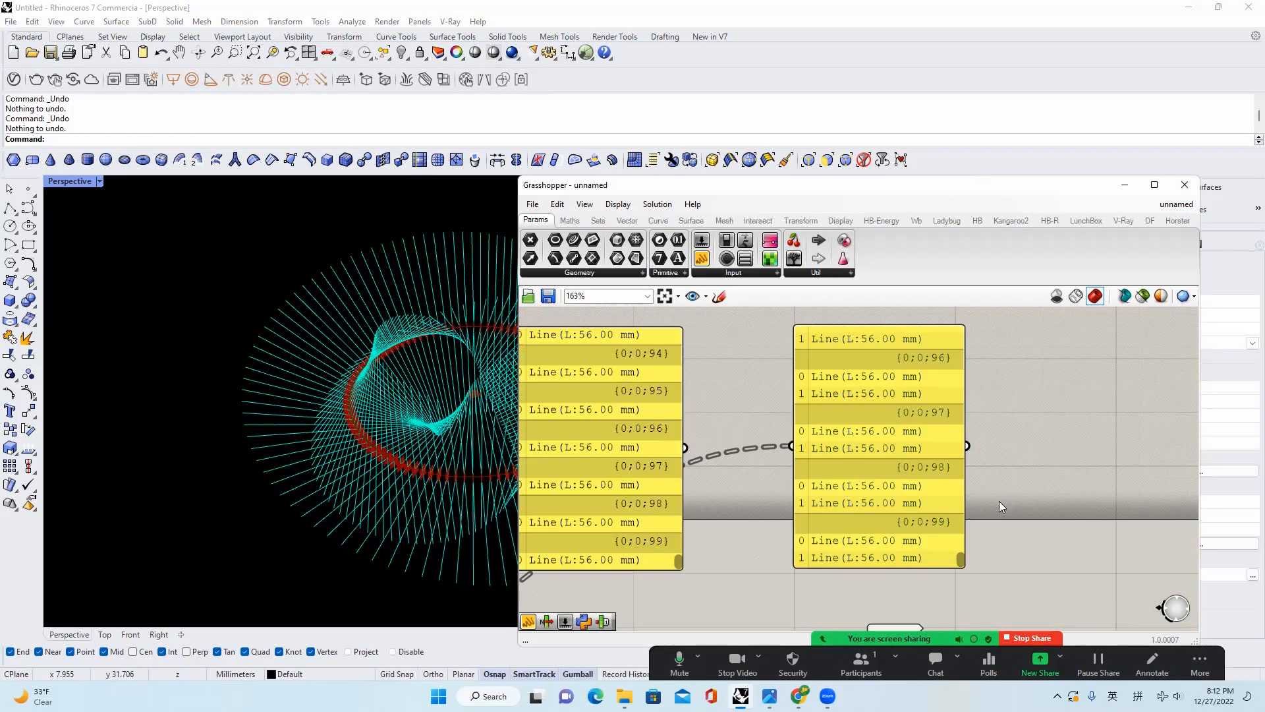
left_click_drag(960, 556, 971, 534)
scroll(989, 389, "down", 4)
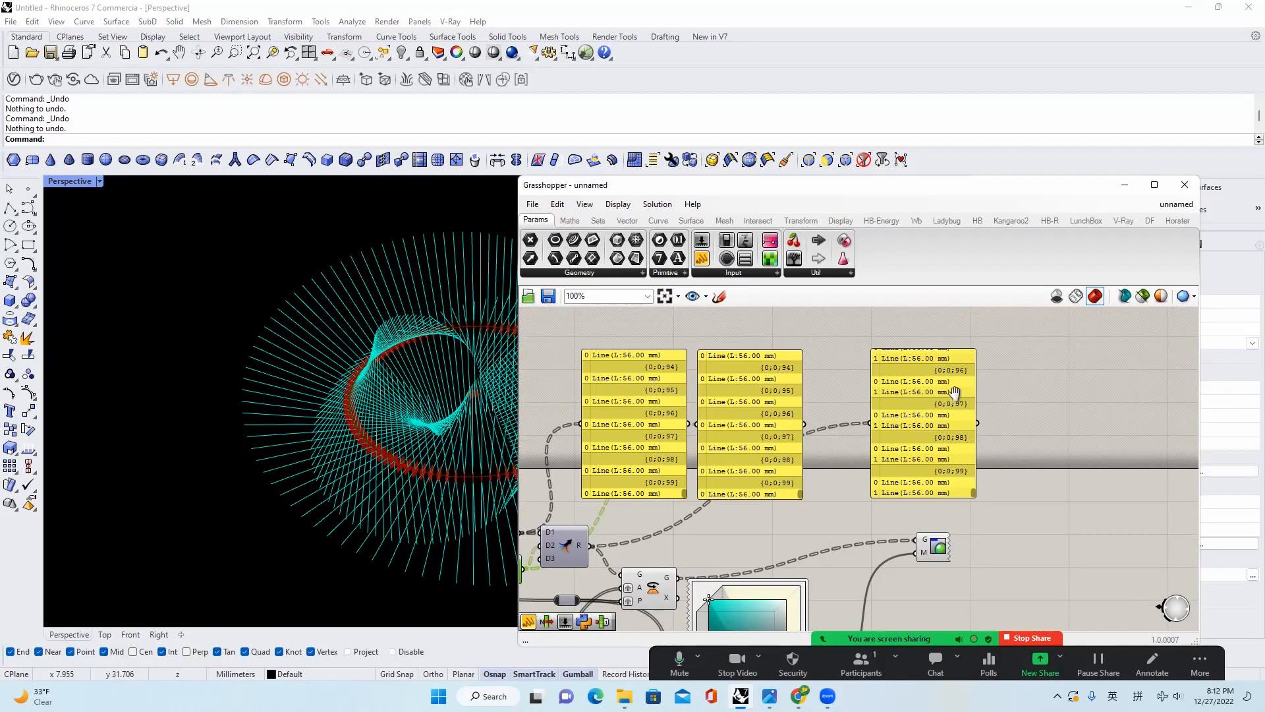
Move the plane and radians panels with their Graft Tree components up beside the merged line panel
scroll(966, 436, "down", 3)
scroll(978, 516, "up", 1)
right_click_drag(978, 516, 973, 468)
left_click_drag(950, 497, 800, 584)
right_click_drag(914, 526, 900, 565)
left_click_drag(913, 543, 1084, 347)
scroll(983, 338, "up", 4)
Compare the merged lines' branches with the grafted planes and radians, and inspect the rotation planes closely in the Perspective viewport
left_click(890, 351)
left_click(832, 373)
right_click_drag(815, 385, 889, 441)
left_click(1031, 403)
right_click_drag(1190, 386, 1065, 399)
scroll(1065, 399, "down", 2)
left_click(1121, 414)
scroll(1124, 414, "up", 2)
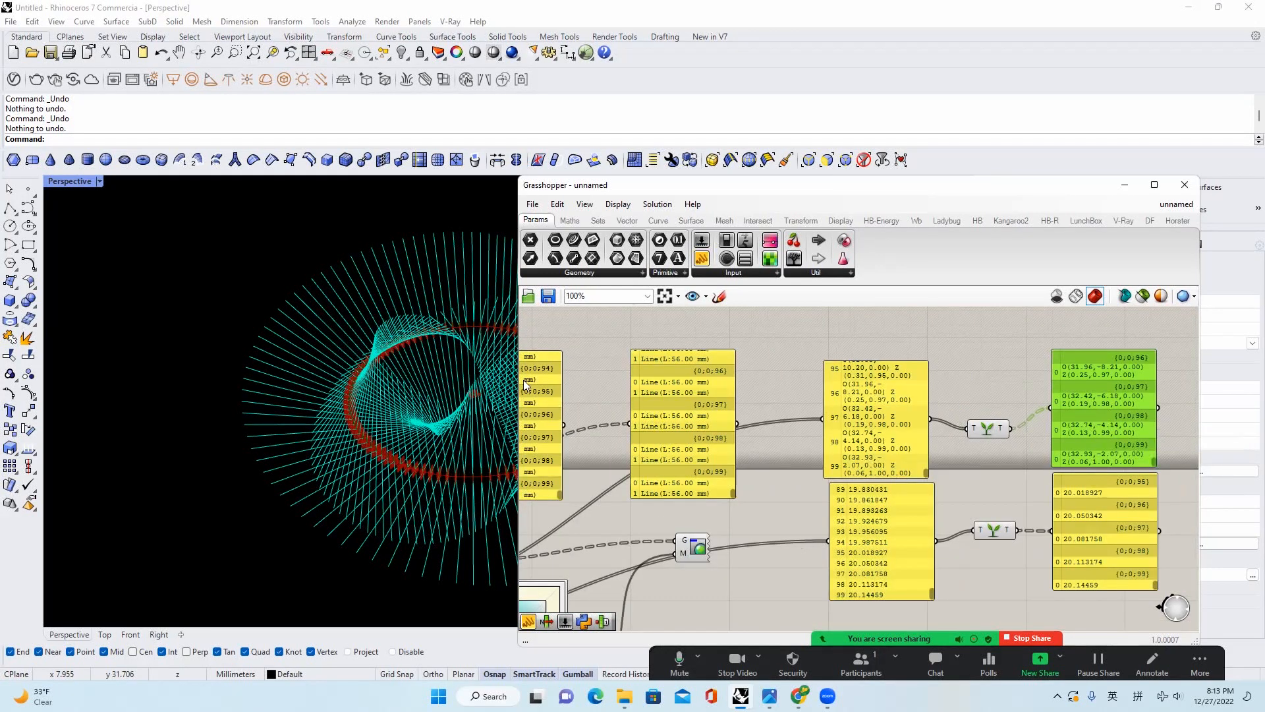
scroll(409, 428, "up", 6)
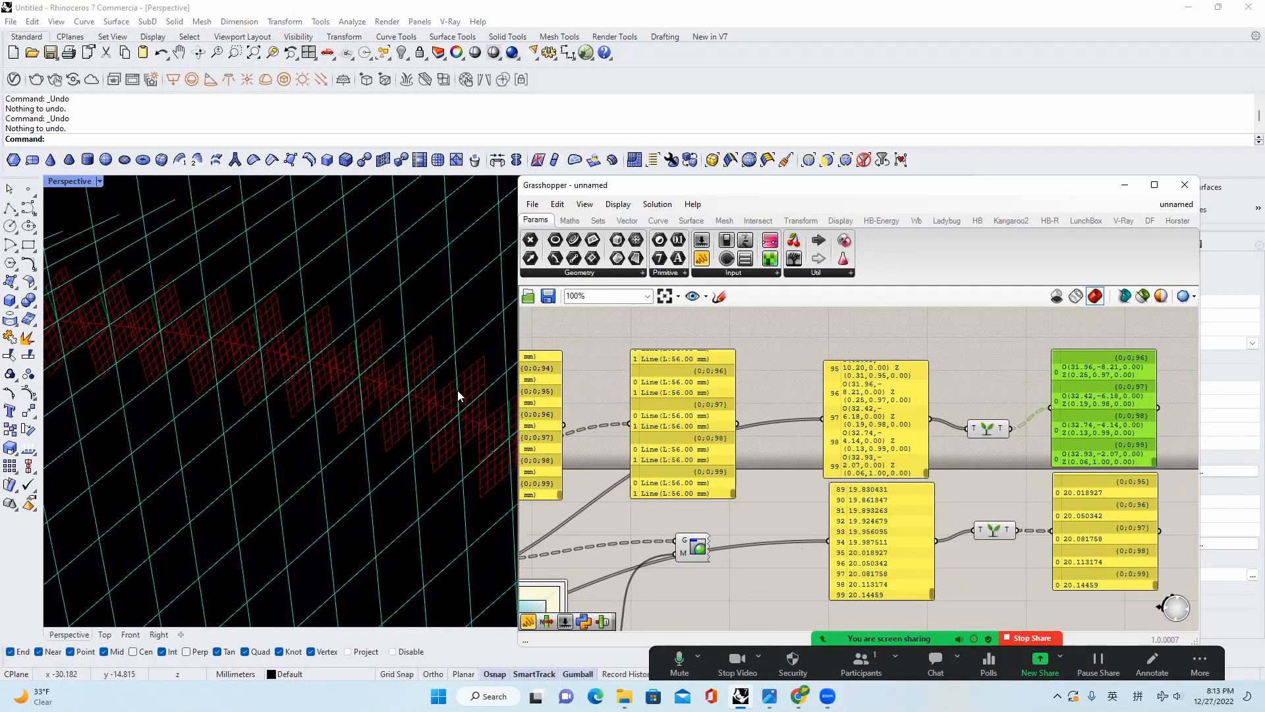
Examine the plane and radians panels alongside the branch paths in their grafted counterparts
scroll(371, 371, "down", 6)
right_click_drag(914, 389, 950, 377)
left_click(945, 396)
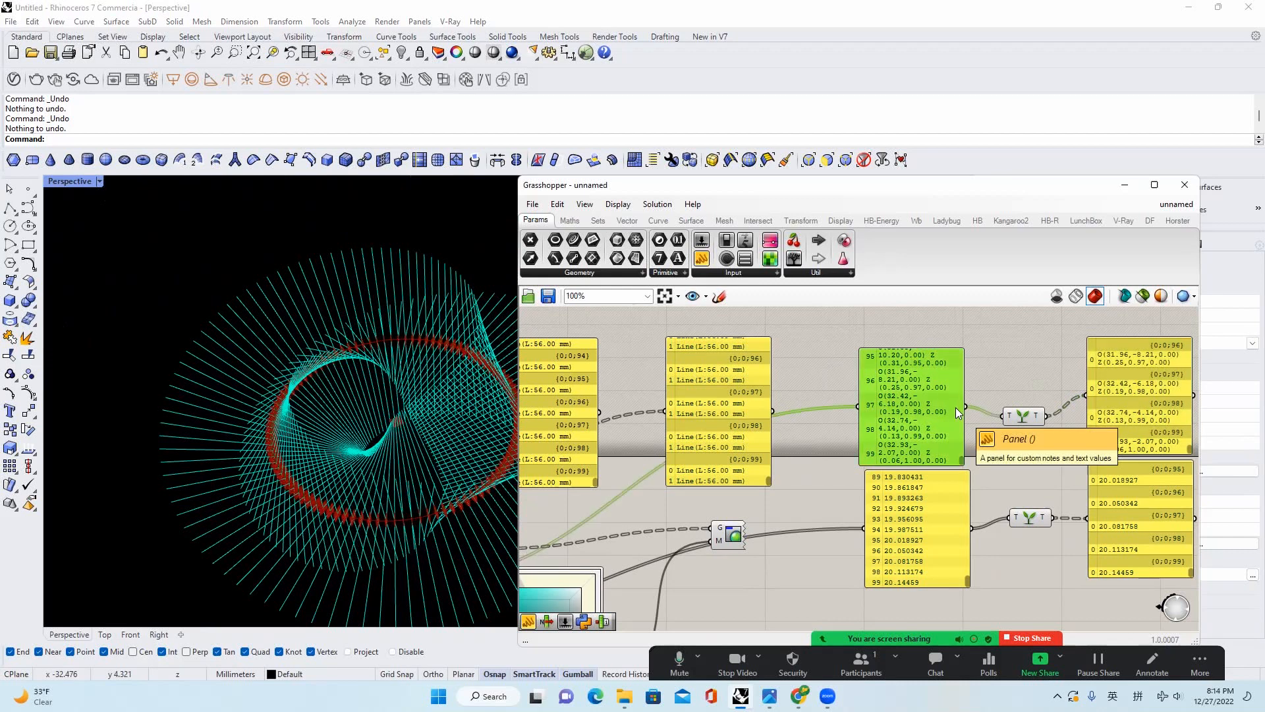
scroll(1062, 411, "up", 3)
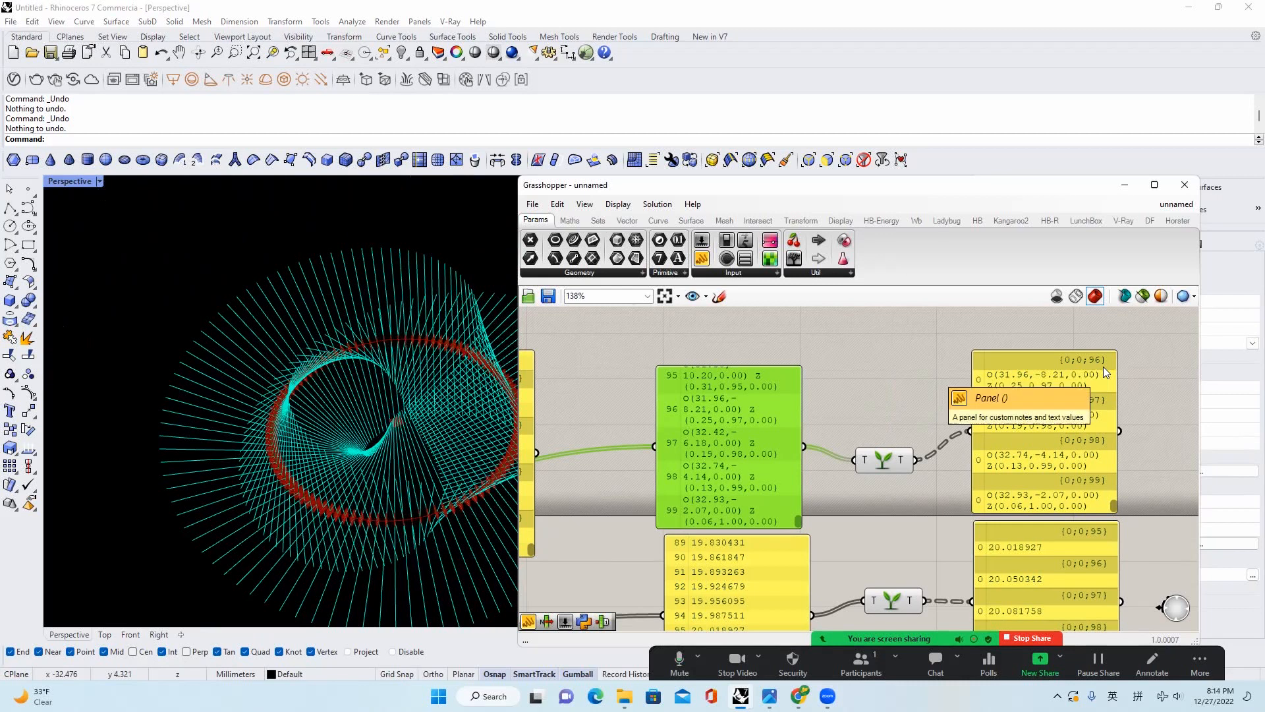
scroll(1117, 378, "down", 4)
scroll(1068, 457, "up", 3)
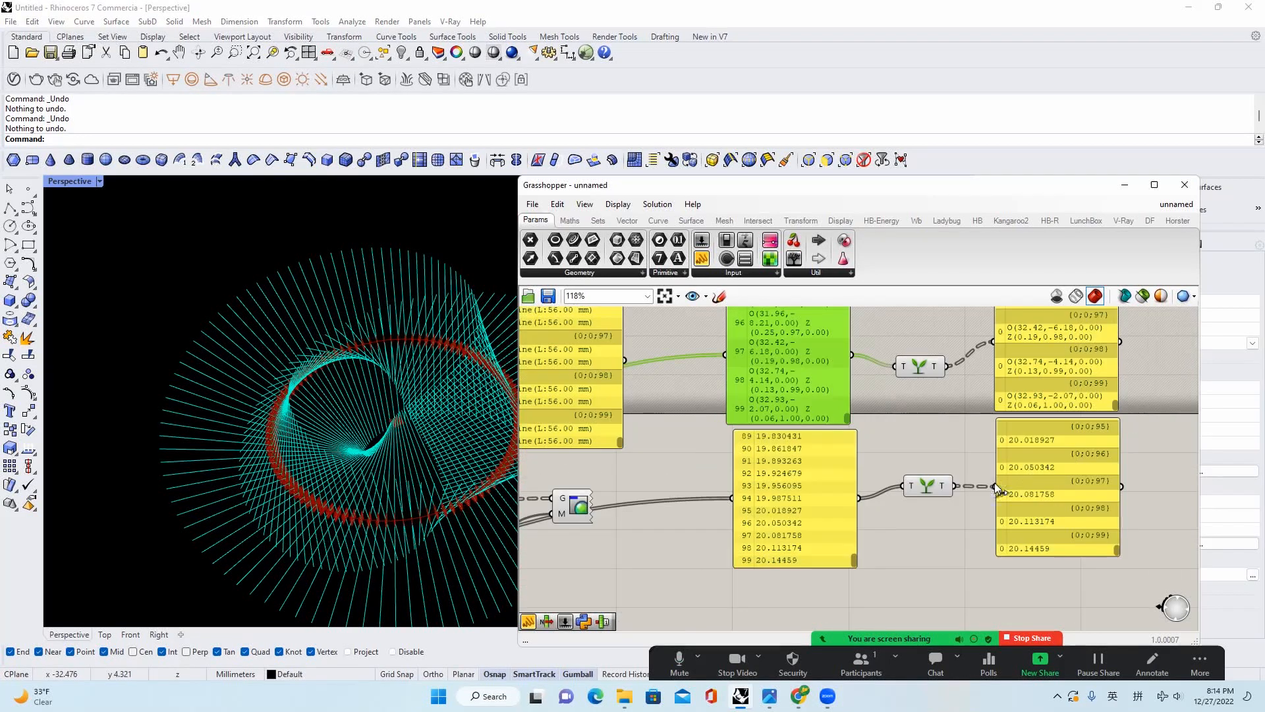
left_click_drag(1035, 586, 840, 477)
right_click_drag(836, 485, 924, 468)
mouse_move(942, 543)
left_mouse_down()
mouse_move(945, 416)
mouse_move(942, 545)
left_mouse_up()
right_click_drag(1176, 511, 1053, 526)
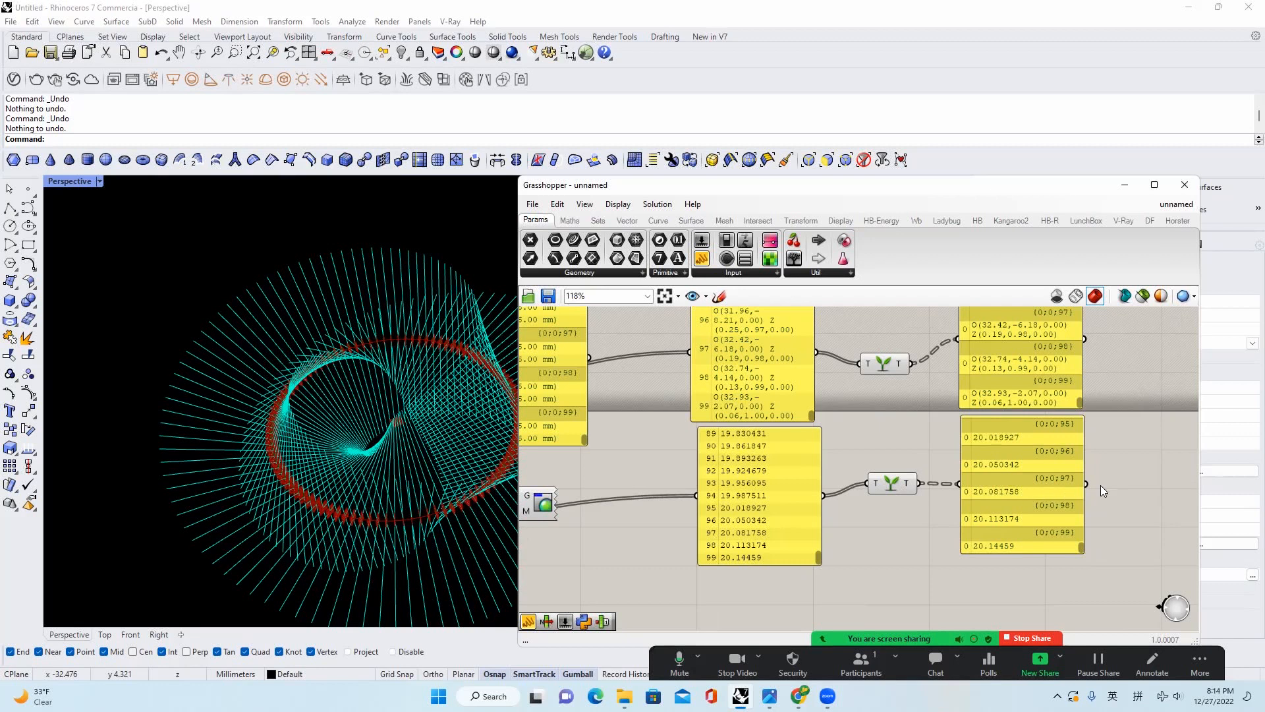
Compare the merged lines panel's branch paths, down to {0;0;99}, with the grafted planes and radians panels
scroll(1106, 486, "down", 5)
scroll(996, 476, "up", 2)
scroll(836, 400, "up", 1)
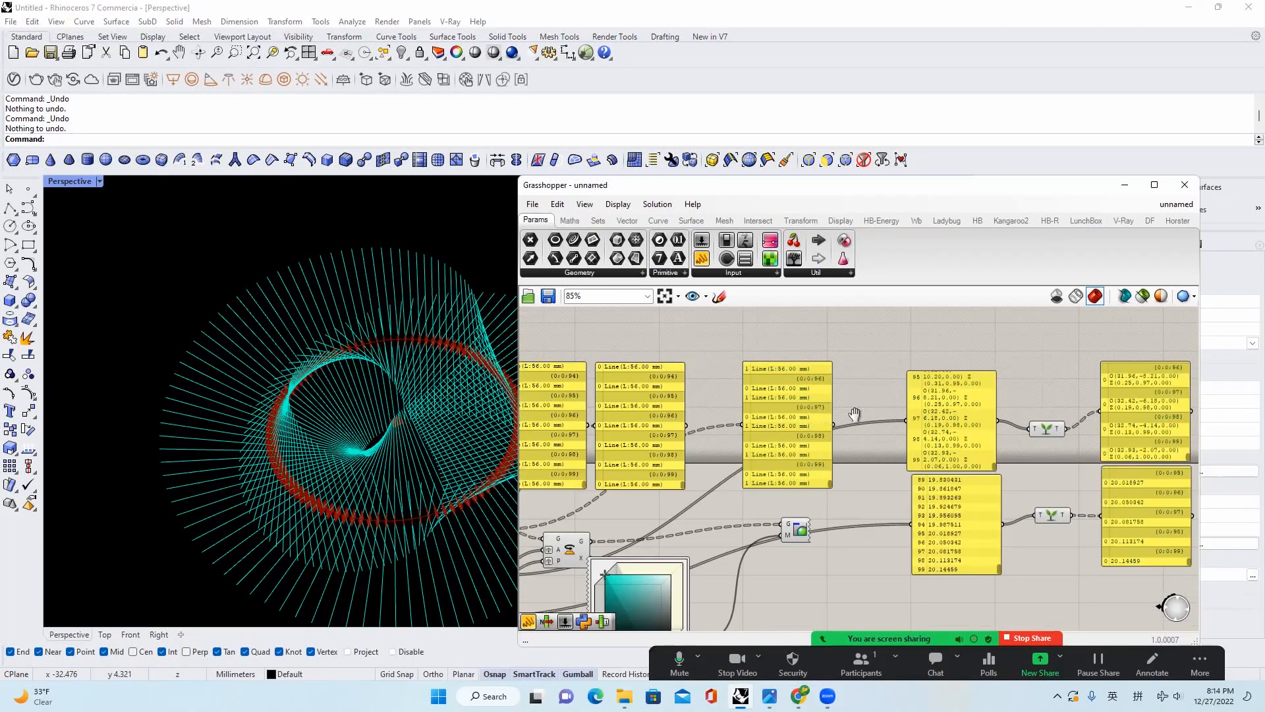
scroll(854, 414, "up", 2)
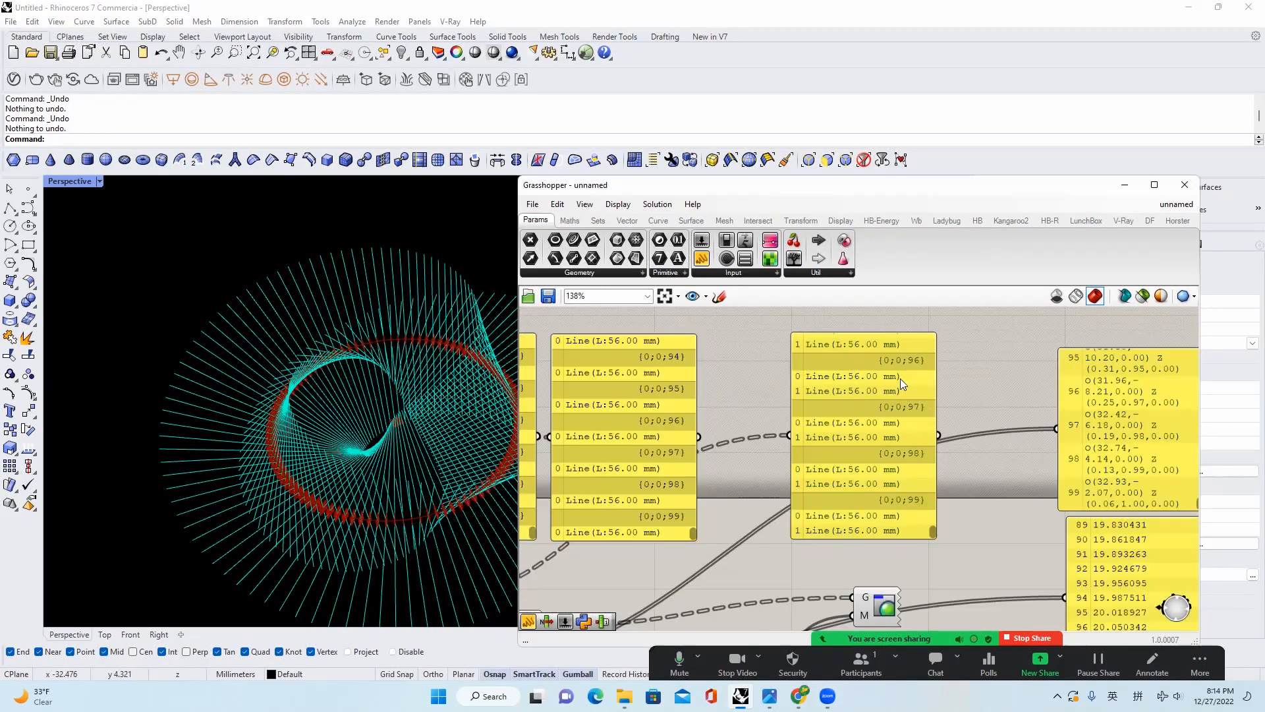
scroll(886, 400, "down", 1)
right_click_drag(1021, 394, 731, 395)
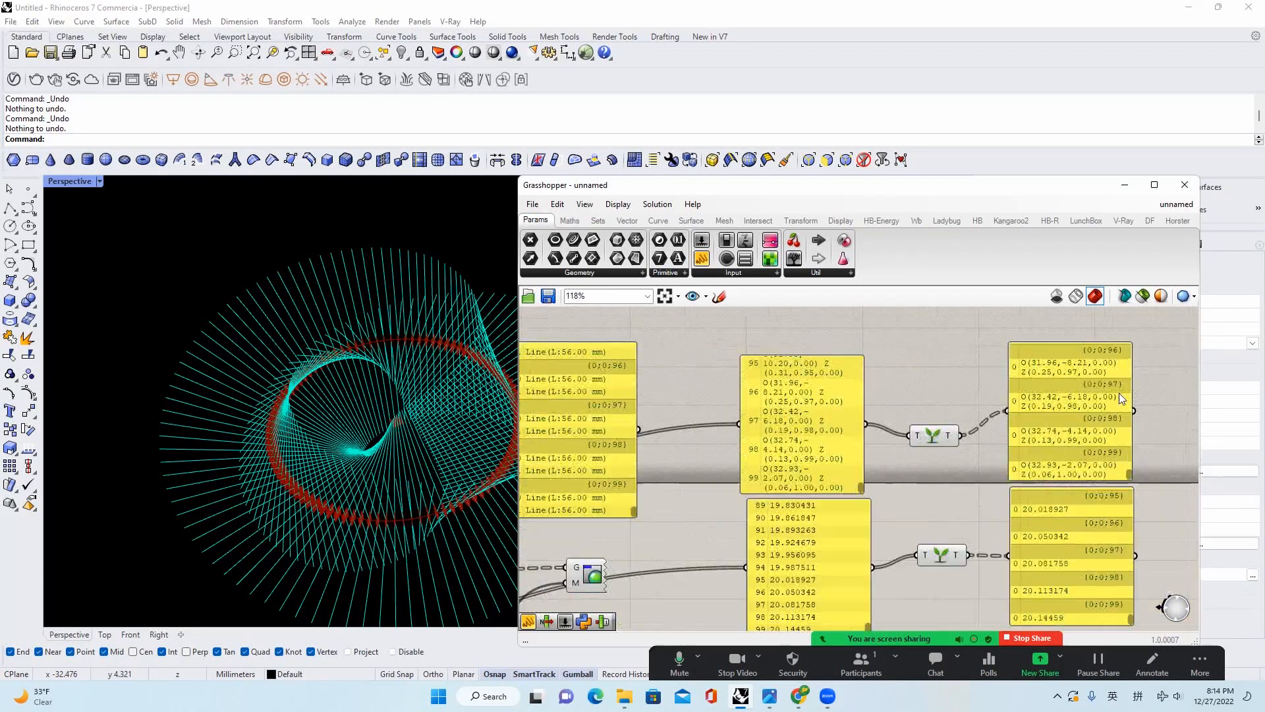
right_click_drag(726, 452, 898, 449)
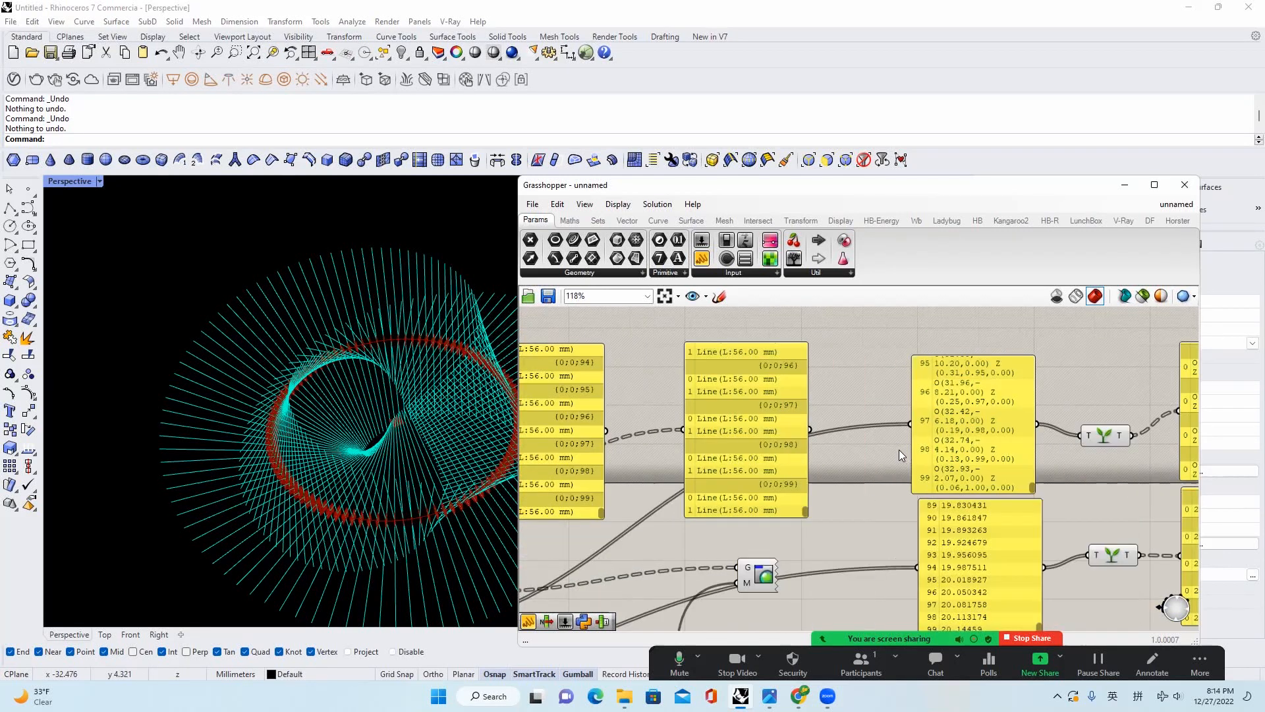
scroll(823, 406, "down", 2)
right_click_drag(822, 406, 741, 418)
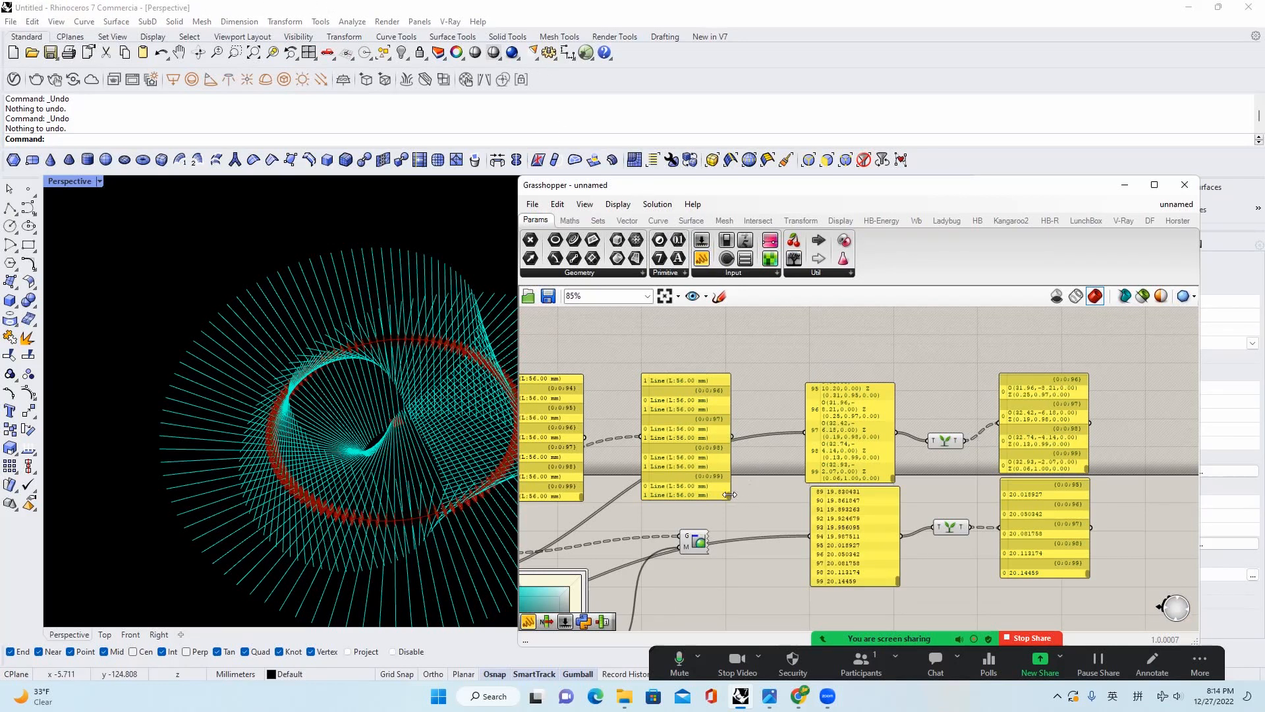
scroll(698, 474, "up", 3)
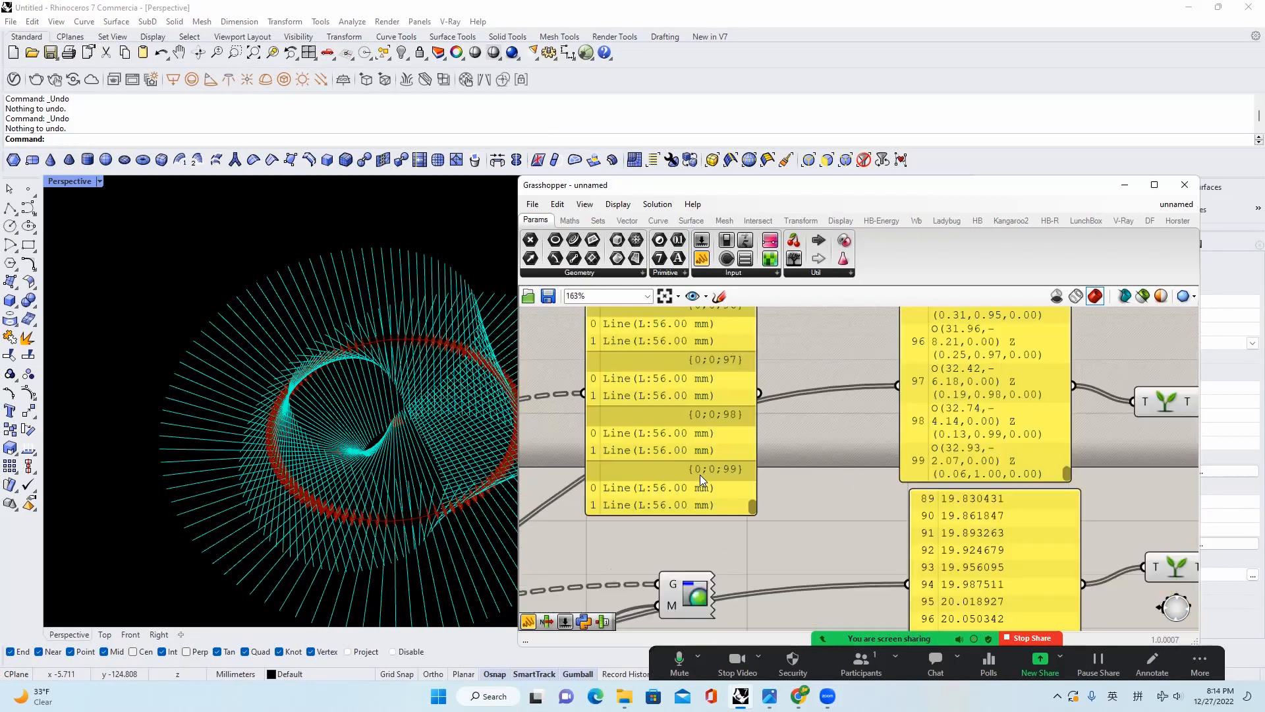
scroll(731, 411, "down", 2)
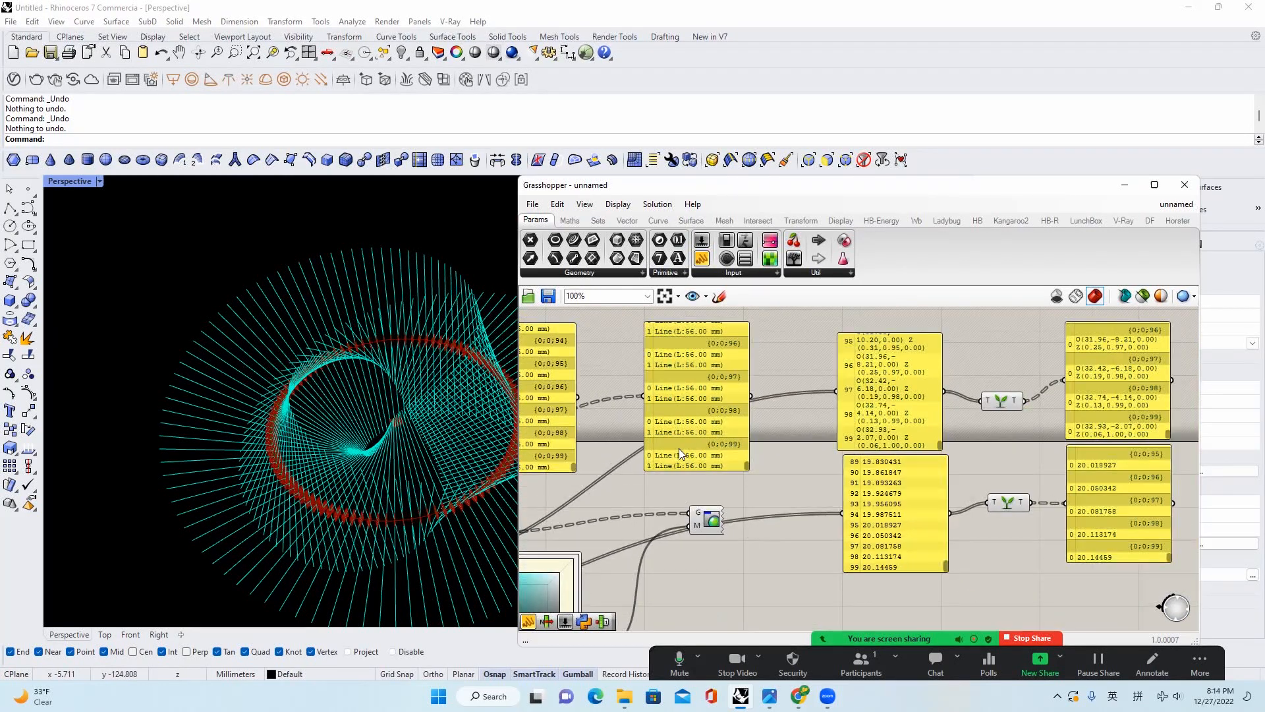
scroll(678, 448, "up", 2)
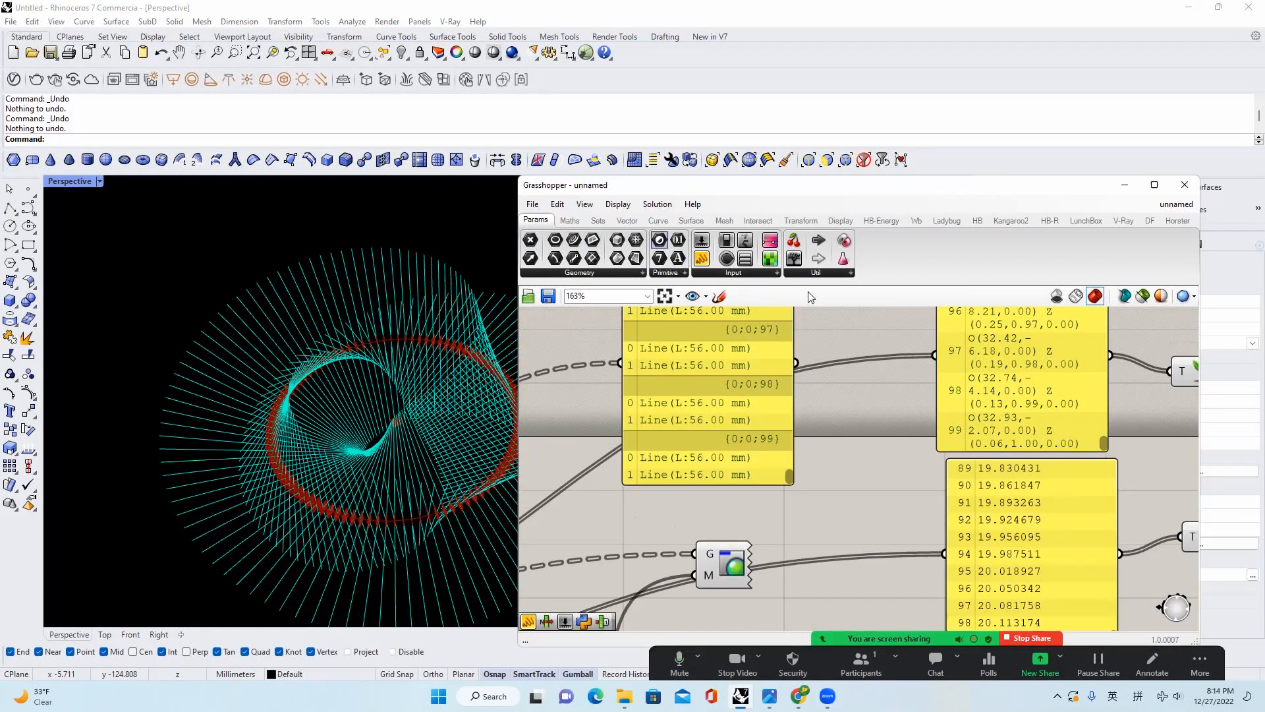
Annotate the grafted planes panel and circle the {0;0;99} branch in the merged lines, grafted planes and grafted radians panels
mouse_move(742, 456)
left_mouse_down()
mouse_move(638, 470)
mouse_move(659, 450)
left_mouse_up()
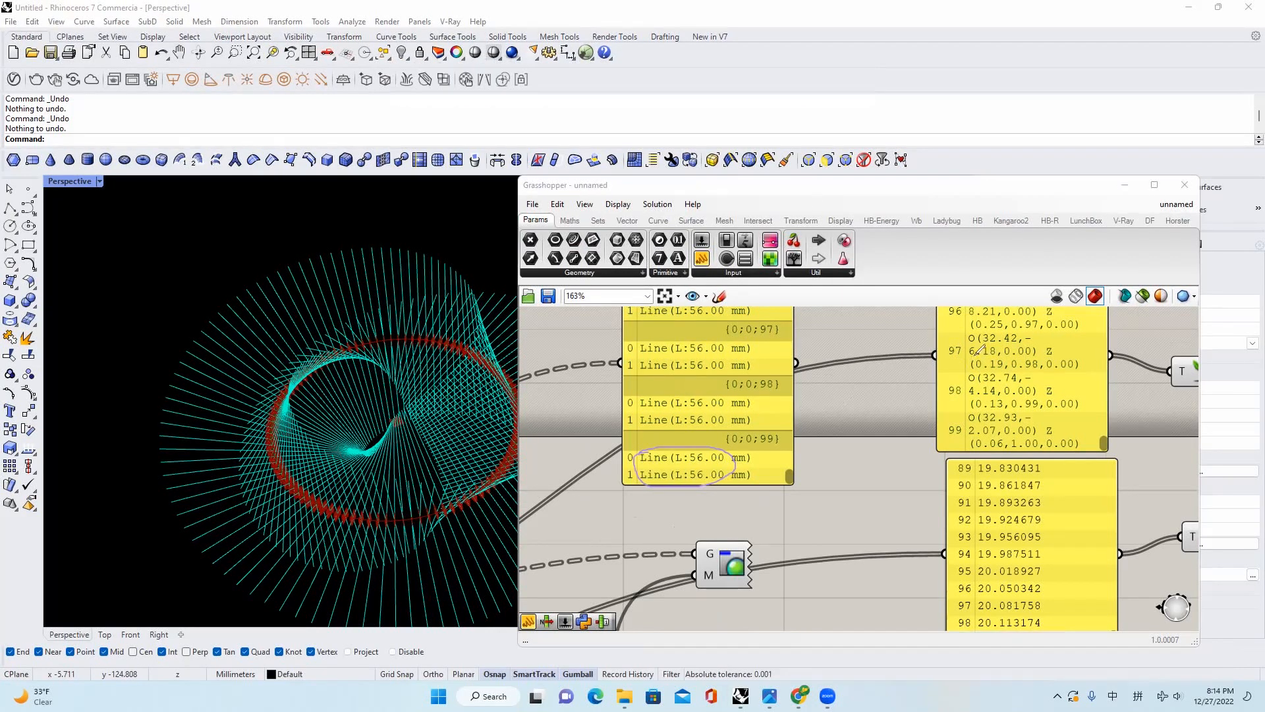
scroll(980, 350, "down", 2)
mouse_move(1036, 356)
left_mouse_down()
mouse_move(1094, 327)
mouse_move(1188, 410)
left_mouse_up()
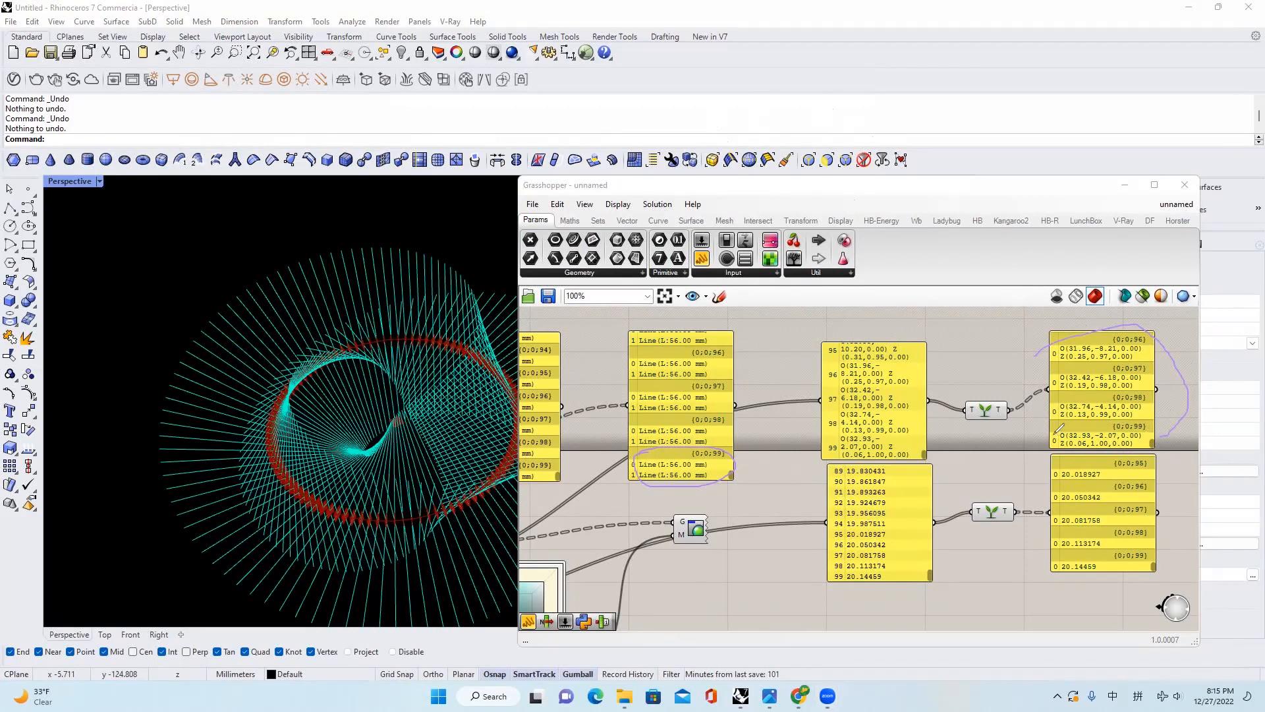
mouse_move(1069, 425)
left_mouse_down()
mouse_move(1159, 432)
mouse_move(1053, 441)
mouse_move(1082, 423)
left_mouse_up()
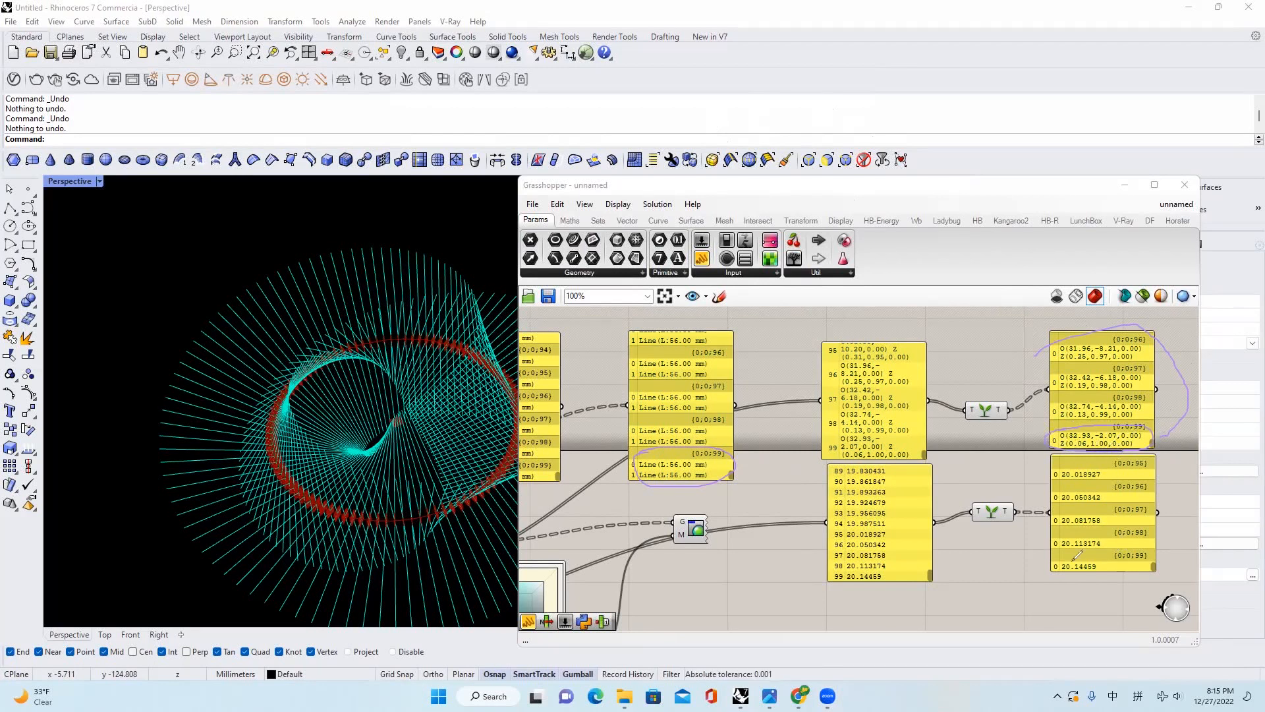
mouse_move(1049, 545)
left_mouse_down()
mouse_move(1157, 541)
mouse_move(1166, 564)
mouse_move(1062, 571)
mouse_move(1136, 550)
left_mouse_up()
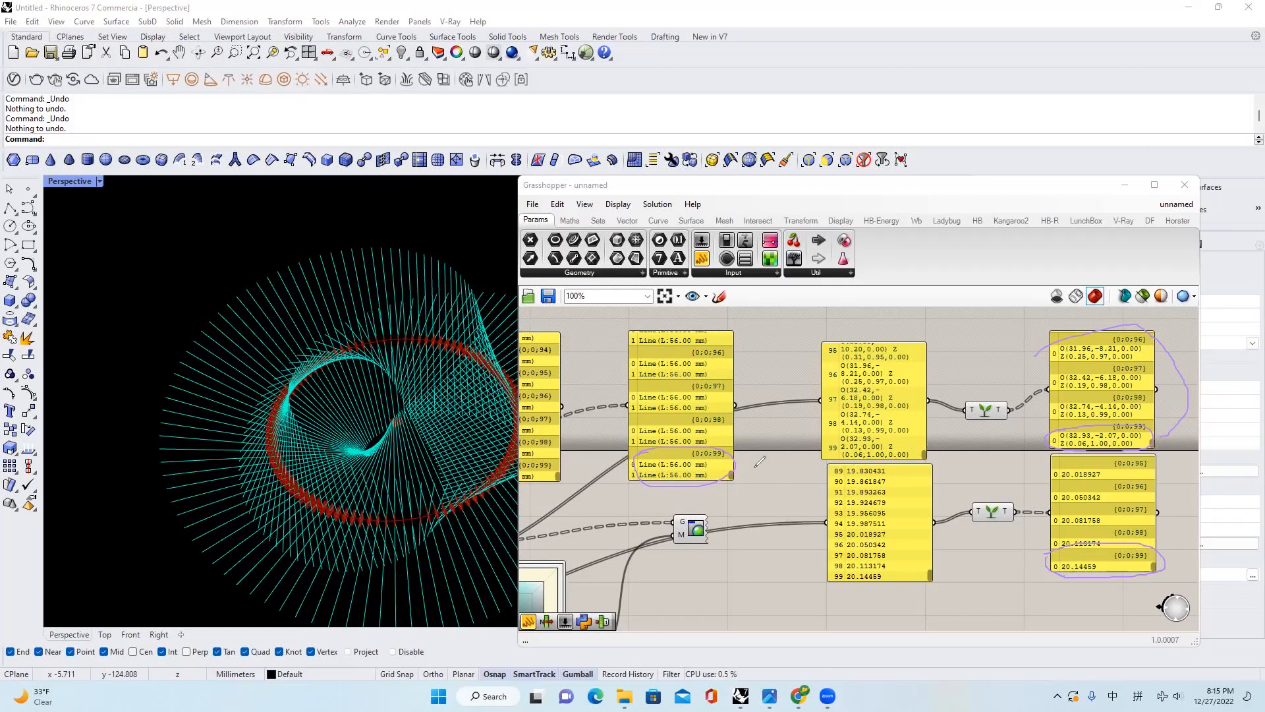
Link the circled {0;0;99} branches of lines, planes and radians with freehand annotation strokes
left_click_drag(738, 458, 1048, 428)
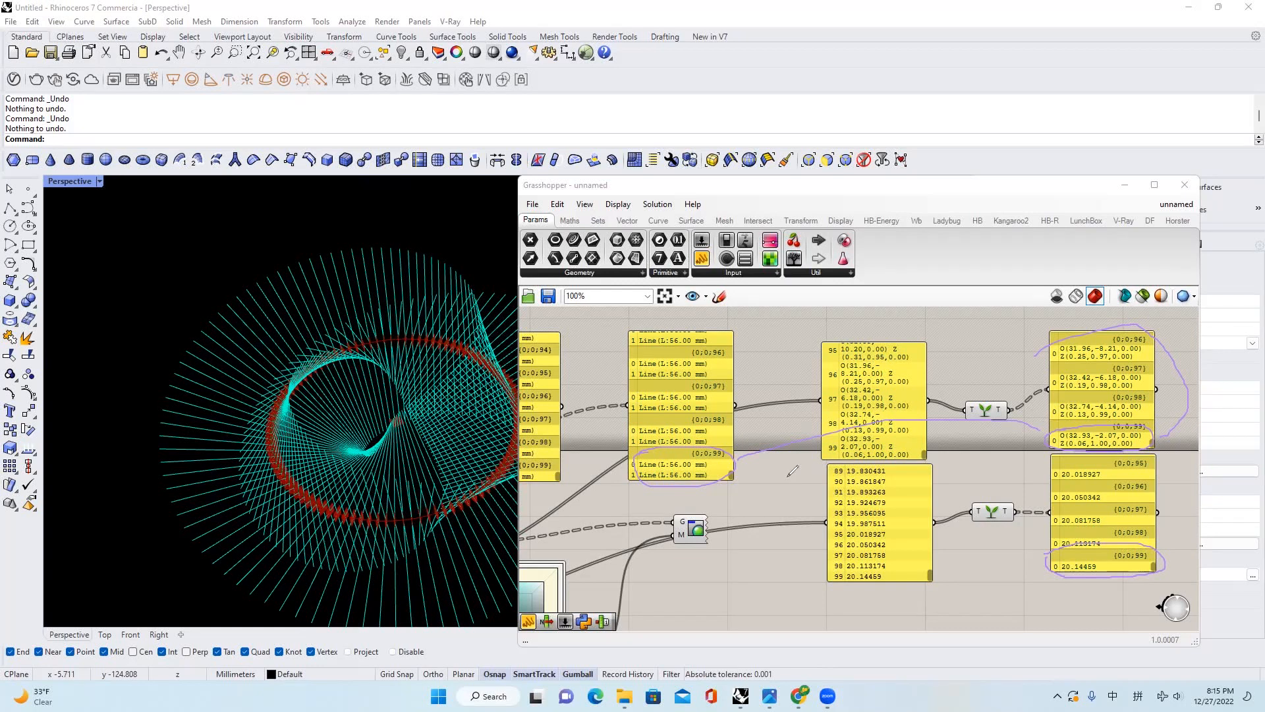
mouse_move(751, 470)
left_mouse_down()
mouse_move(867, 550)
mouse_move(1016, 559)
left_mouse_up()
mouse_move(1057, 448)
left_mouse_down()
mouse_move(1068, 518)
mouse_move(1041, 557)
left_mouse_up()
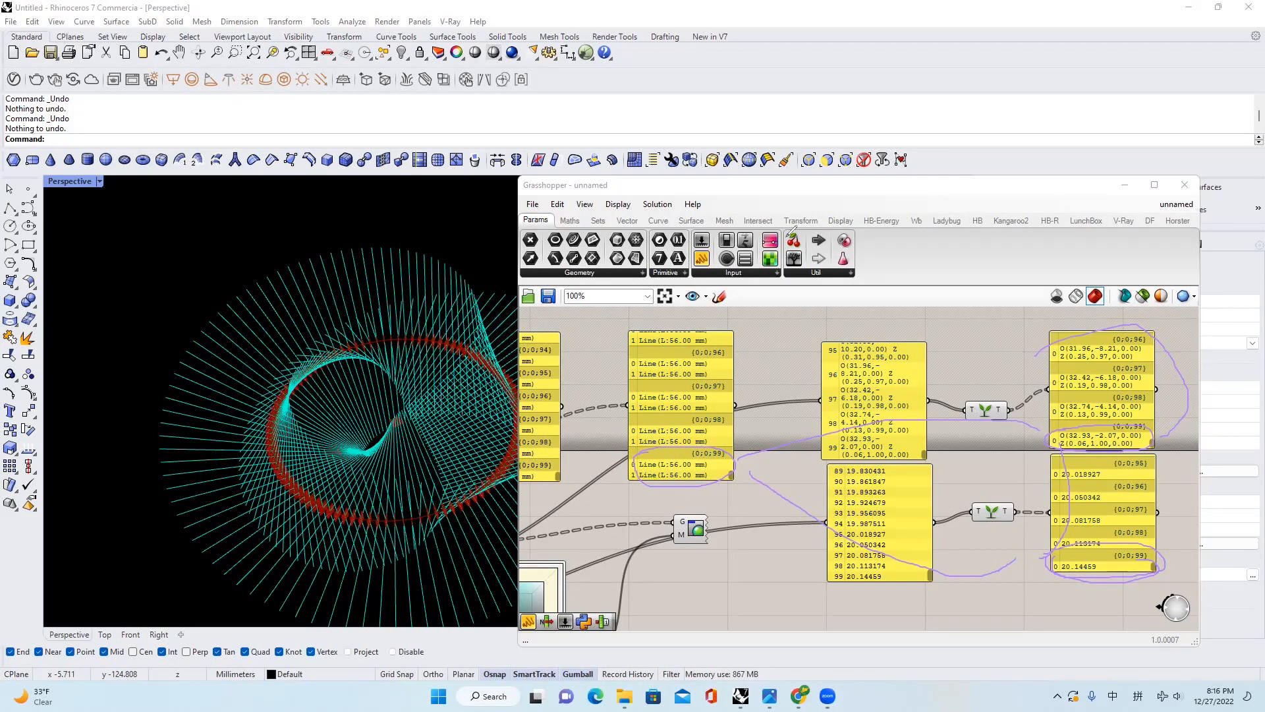
Scribble over the ungrafted planes and radians panels, and outline the merged lines and both grafted panels in red
left_click_drag(830, 343, 937, 555)
mouse_move(904, 365)
left_mouse_down()
mouse_move(822, 577)
mouse_move(853, 462)
mouse_move(887, 435)
mouse_move(878, 501)
mouse_move(827, 396)
left_mouse_up()
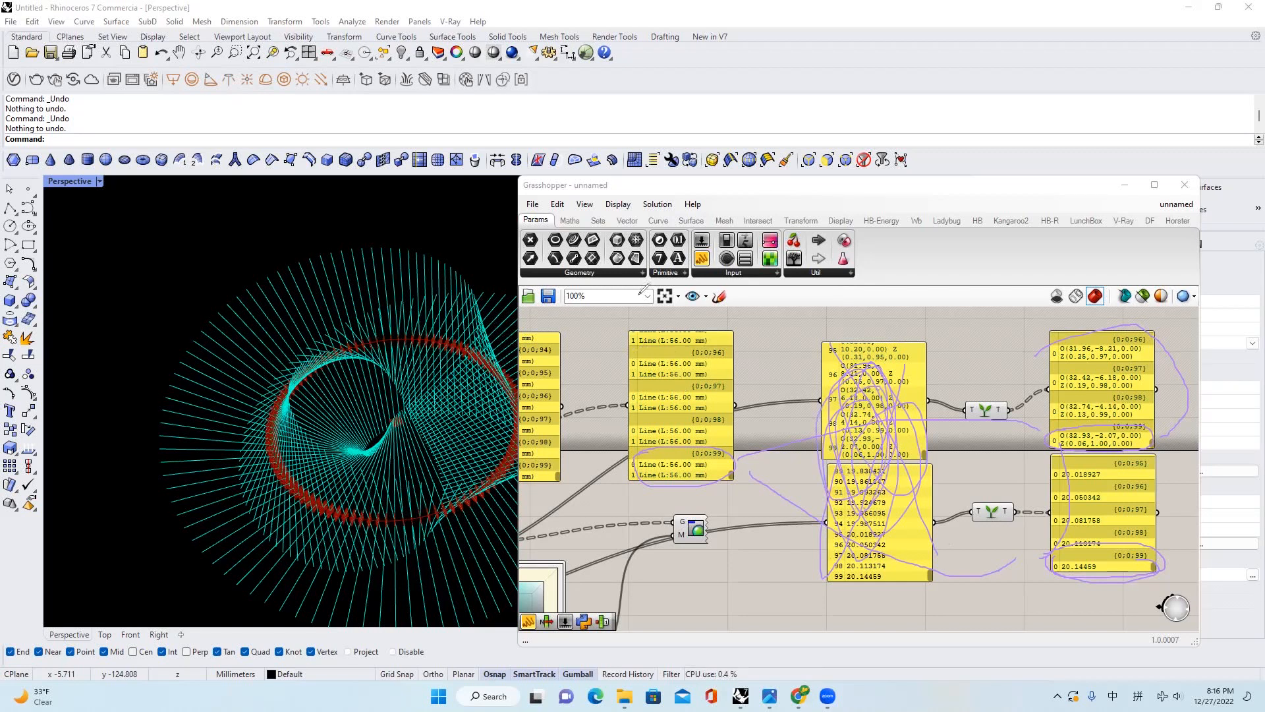
mouse_move(649, 330)
left_mouse_down()
mouse_move(798, 393)
mouse_move(629, 432)
mouse_move(617, 350)
left_mouse_up()
mouse_move(1018, 344)
left_mouse_down()
mouse_move(1153, 441)
mouse_move(1047, 448)
mouse_move(1189, 547)
mouse_move(1036, 535)
left_mouse_up()
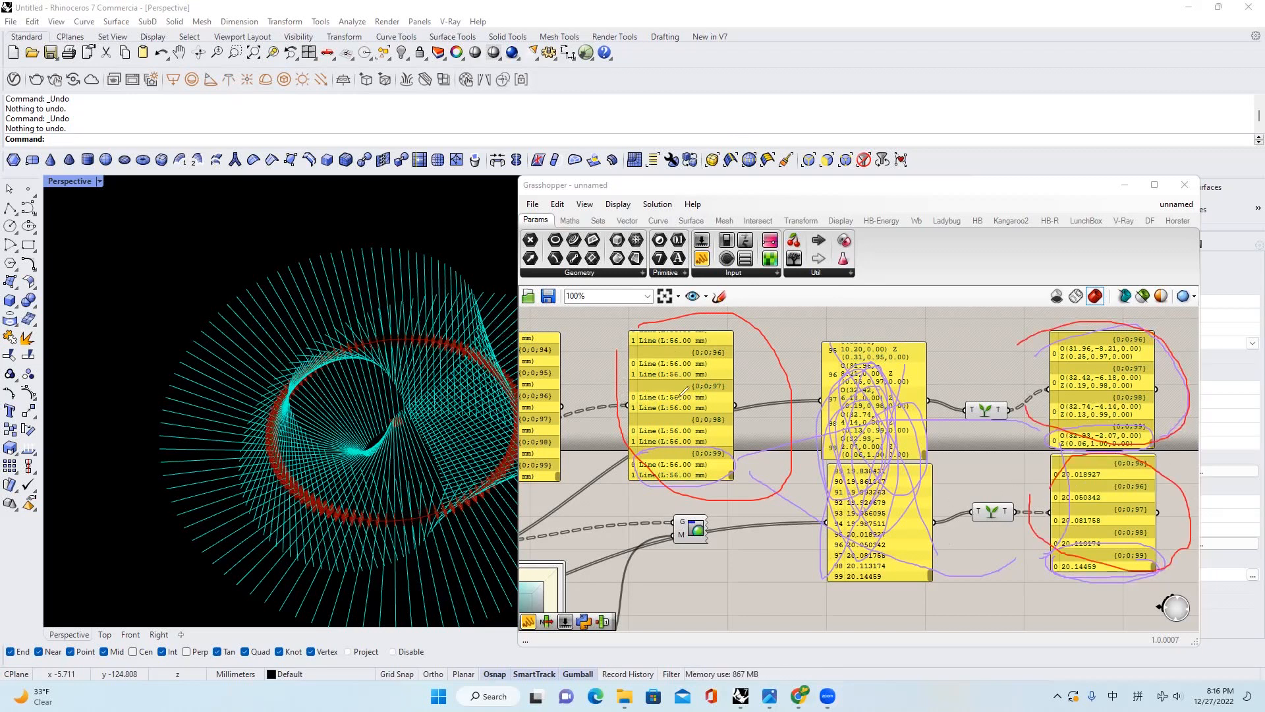
Circle the {0;0;97} branch in red in the merged lines, grafted planes and grafted radians panels
mouse_move(633, 397)
left_mouse_down()
mouse_move(691, 393)
mouse_move(712, 412)
mouse_move(633, 398)
left_mouse_up()
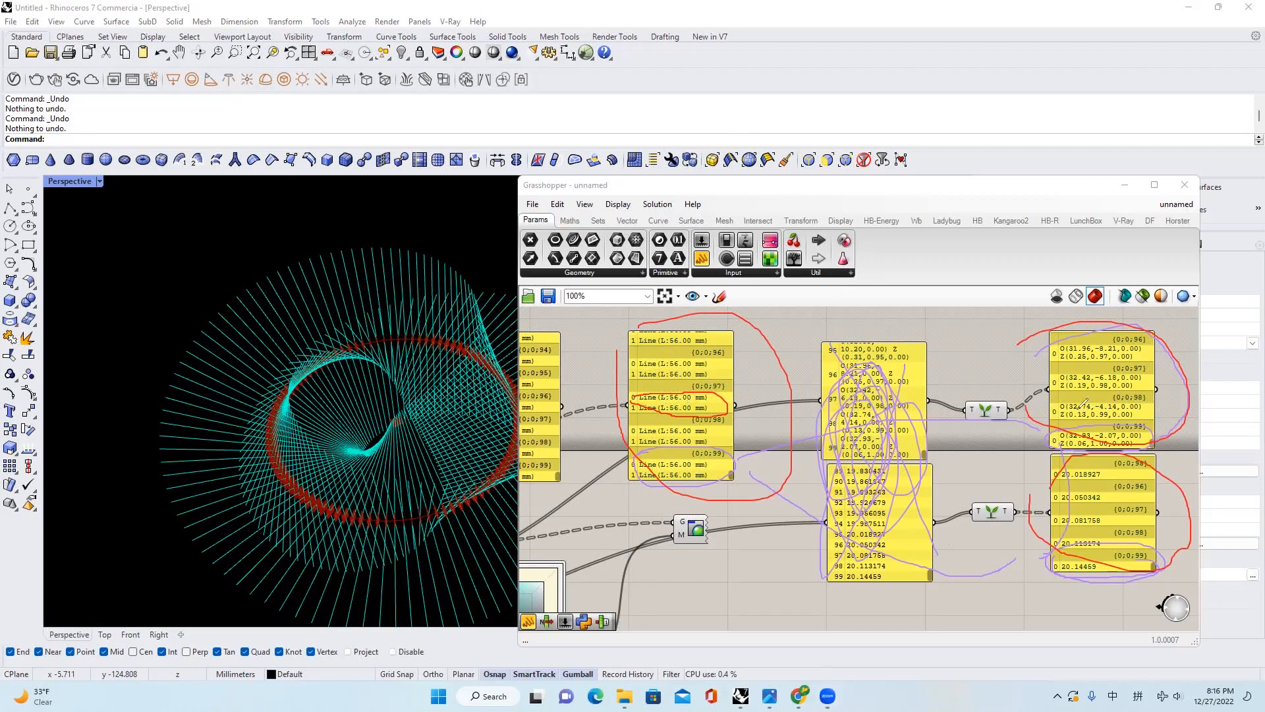
mouse_move(1148, 382)
left_mouse_down()
mouse_move(1100, 393)
mouse_move(1051, 378)
mouse_move(1157, 370)
mouse_move(1152, 388)
mouse_move(1113, 370)
mouse_move(1149, 374)
mouse_move(1128, 367)
left_mouse_up()
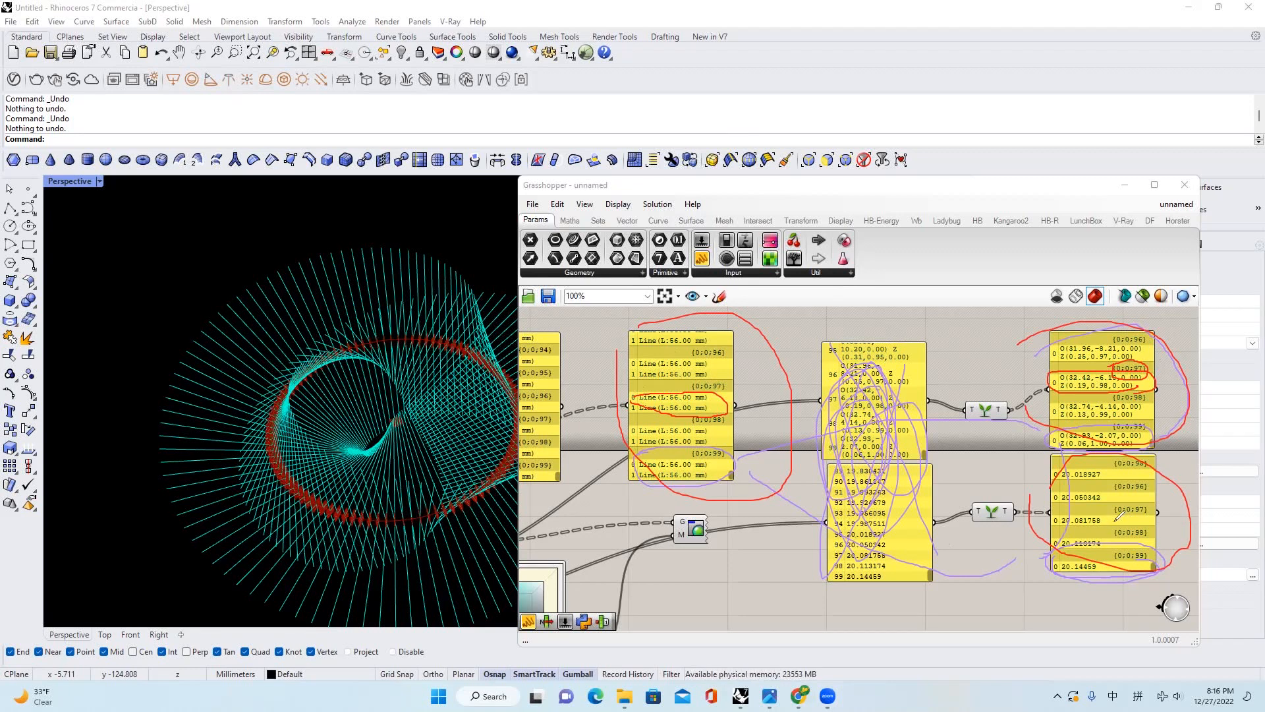
mouse_move(1078, 525)
left_mouse_down()
mouse_move(1056, 508)
mouse_move(1129, 511)
mouse_move(1112, 517)
left_mouse_up()
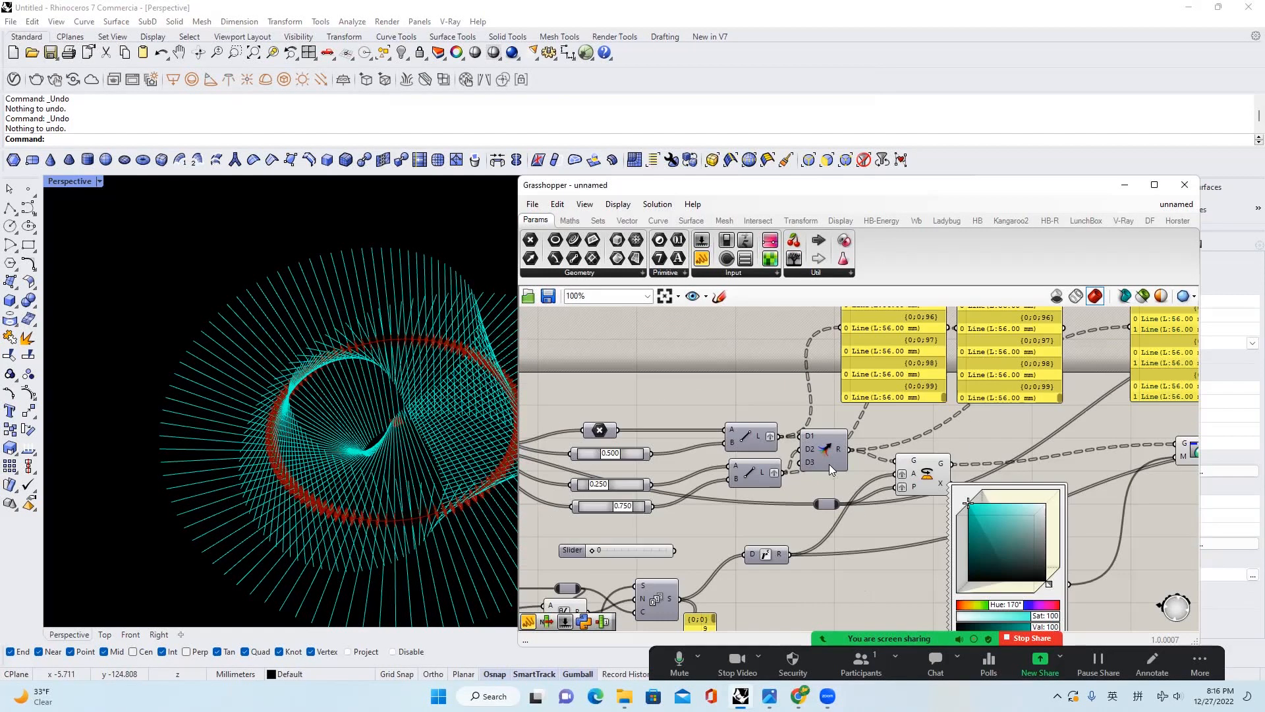
Turn off Graft on the Rotate component's Plane input
scroll(900, 495, "up", 3)
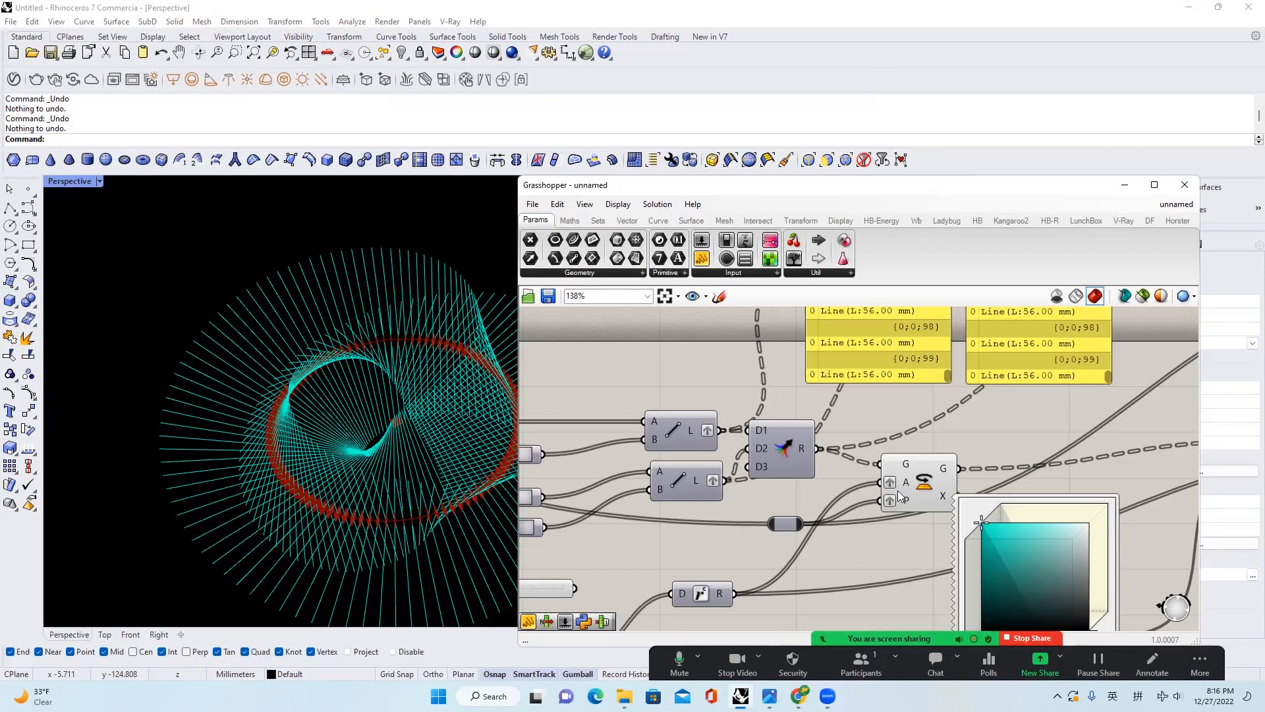
right_click(898, 506)
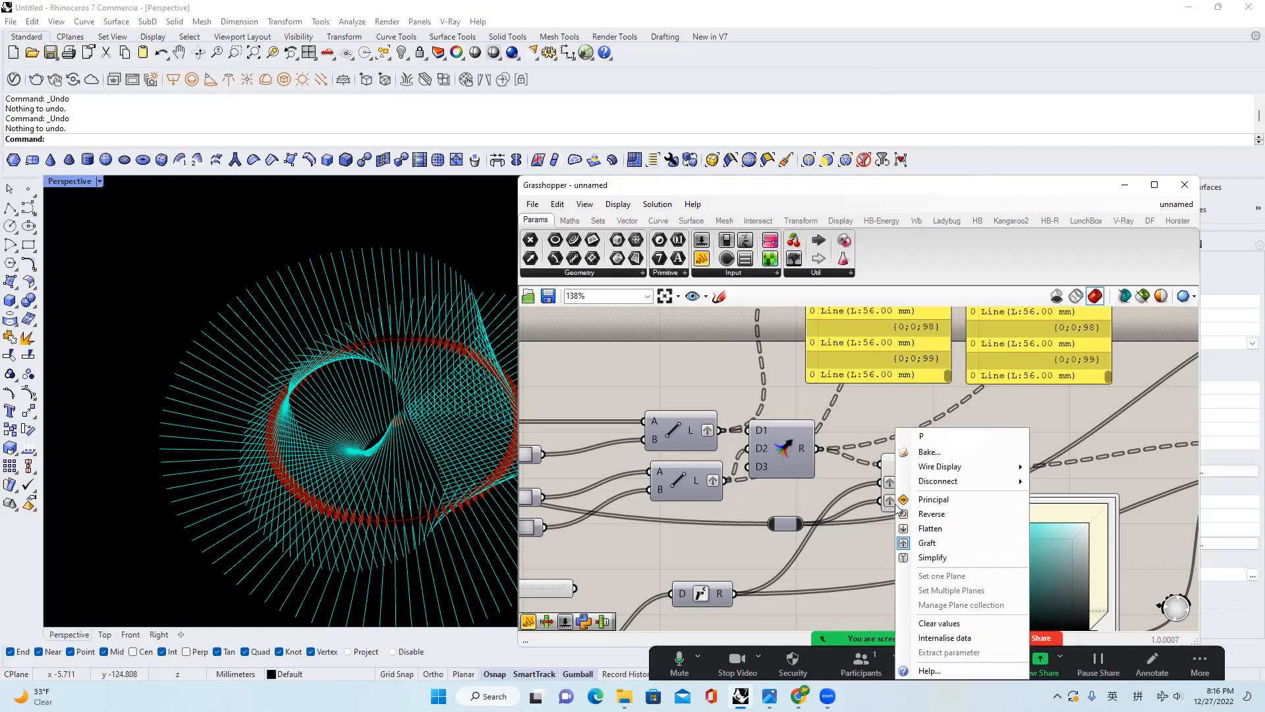
left_click(927, 543)
scroll(626, 458, "down", 2)
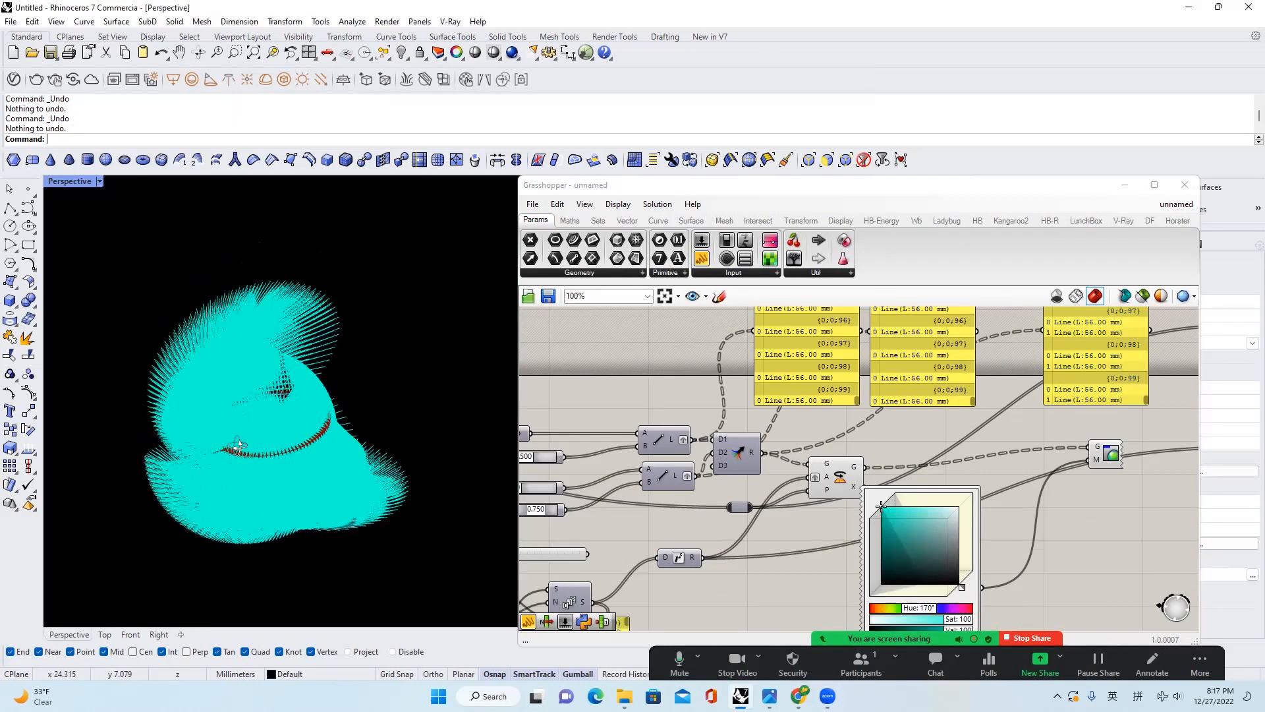
Delete the Graft Tree component between the two plane panels
scroll(730, 523, "down", 1)
left_click(656, 543)
left_click_drag(661, 546, 670, 541)
right_click_drag(1155, 491, 1078, 488)
left_click_drag(1059, 492, 1055, 599, "alt")
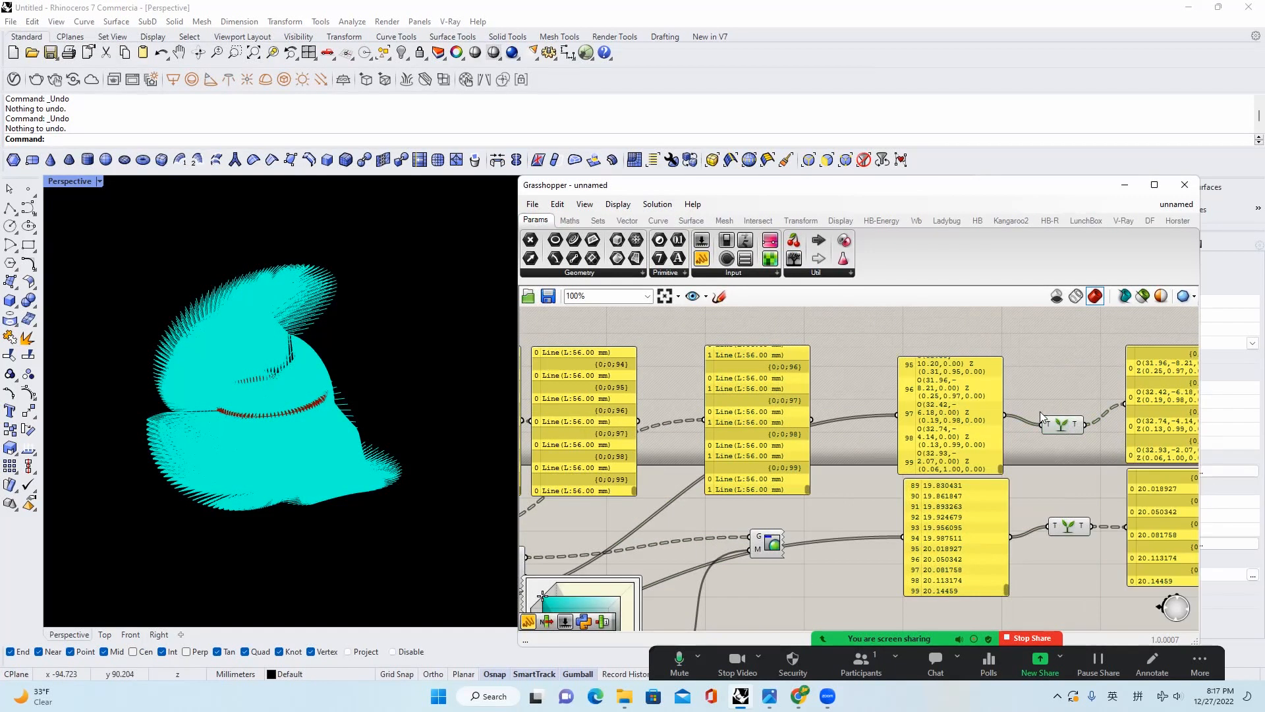
right_click_drag(1087, 401, 969, 430)
left_click(938, 446)
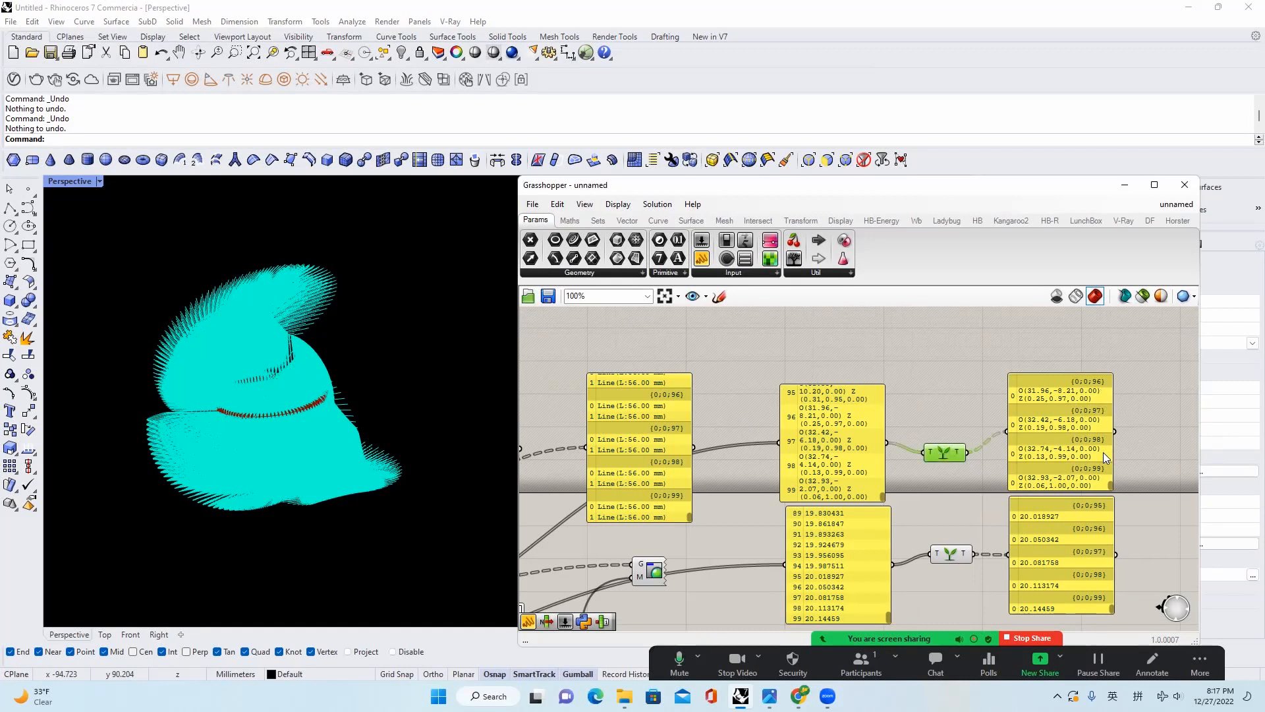
right_click_drag(941, 465, 970, 455)
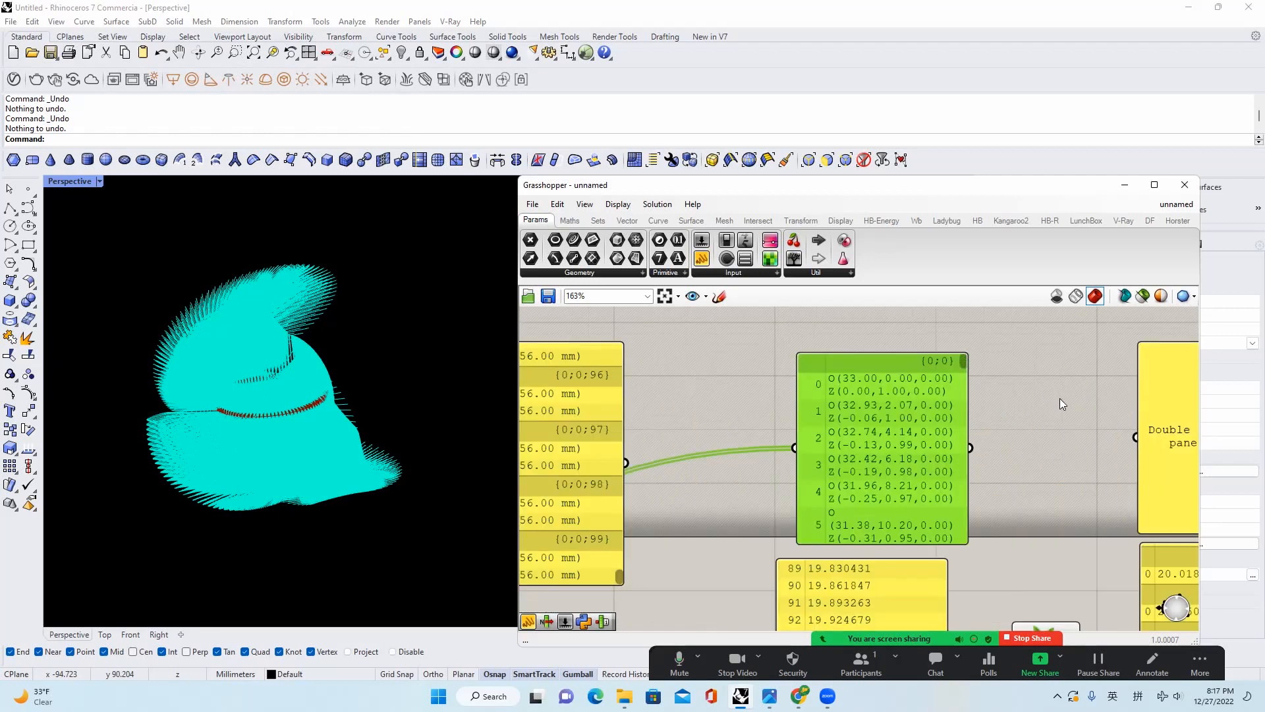
Examine the ungrafted planes list down to its last items beside the merged lines panel
left_click(1060, 400)
left_click_drag(962, 357, 937, 523)
scroll(948, 481, "down", 3)
scroll(957, 456, "down", 3)
right_click_drag(957, 457, 994, 447)
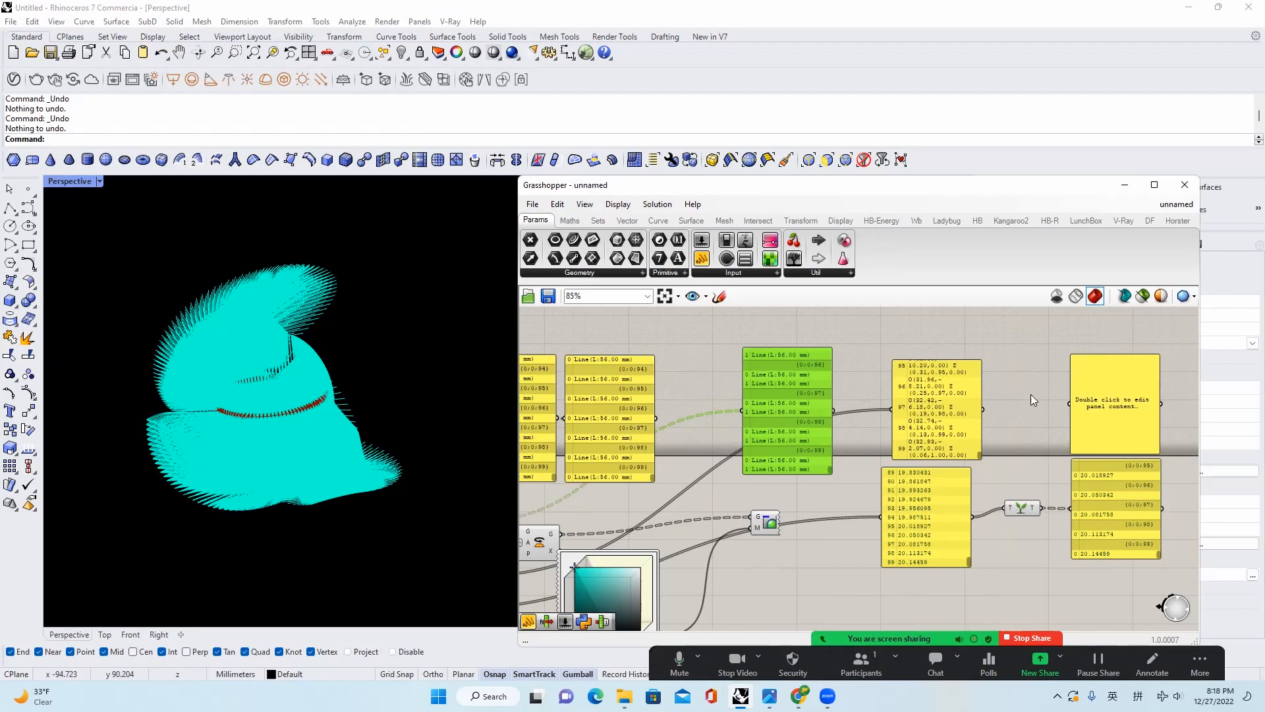
right_click_drag(1005, 403, 966, 406)
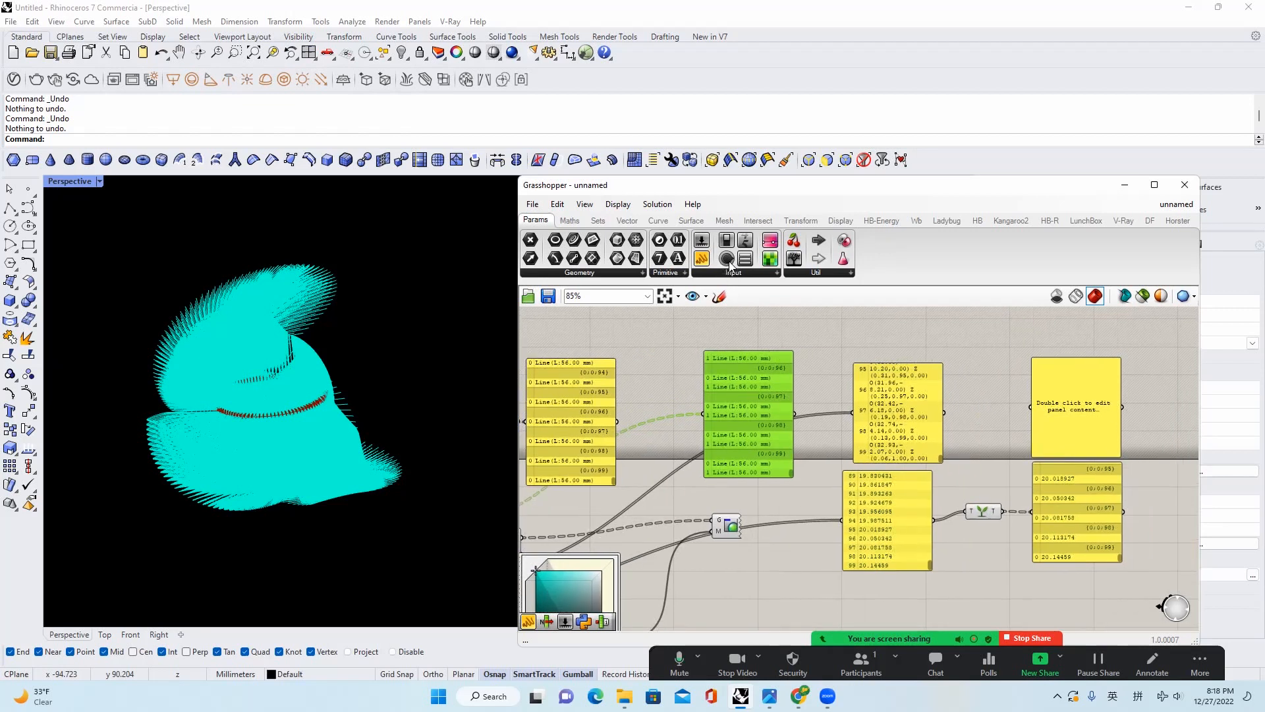
Outline the merged lines, ungrafted planes and grafted radians panels in red, and circle the merged lines' {0;0;99} branch
scroll(847, 340, "up", 1)
right_click_drag(849, 344, 811, 369)
left_click(1142, 672)
mouse_move(606, 380)
left_mouse_down()
mouse_move(751, 524)
mouse_move(636, 389)
left_mouse_up()
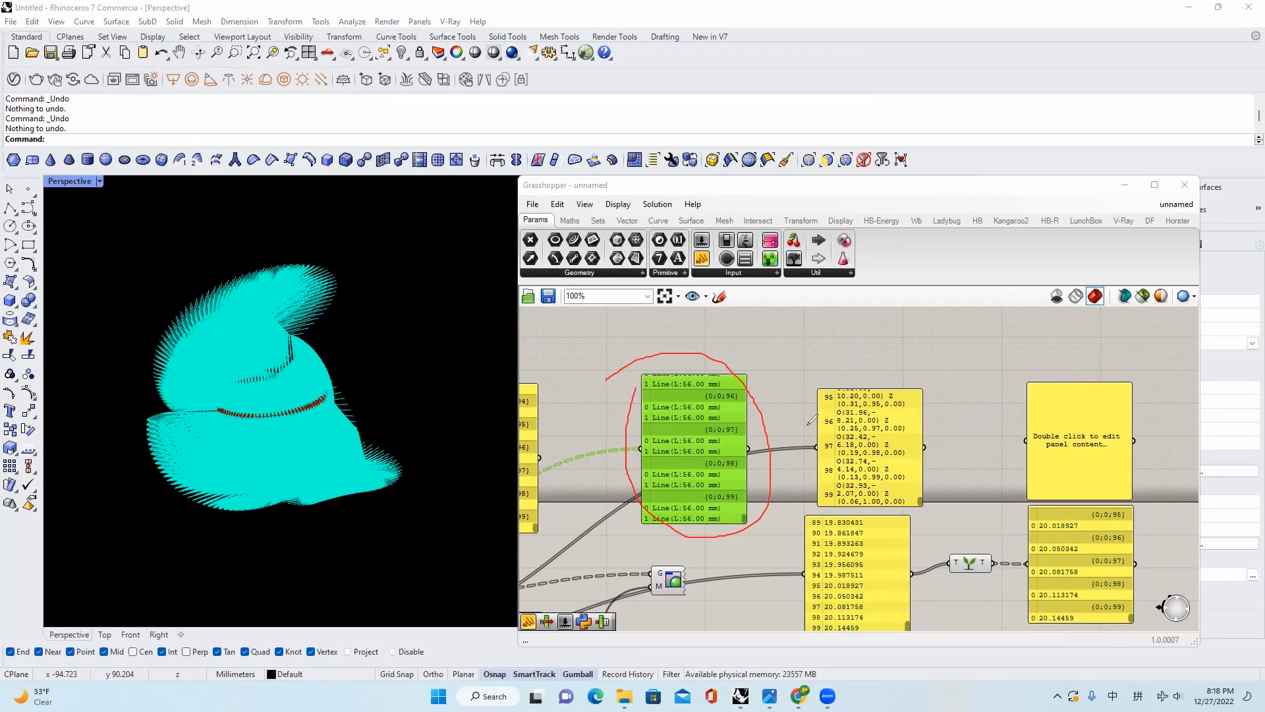
mouse_move(1020, 518)
left_mouse_down()
mouse_move(1128, 512)
mouse_move(1152, 580)
mouse_move(1042, 601)
mouse_move(1044, 505)
left_mouse_up()
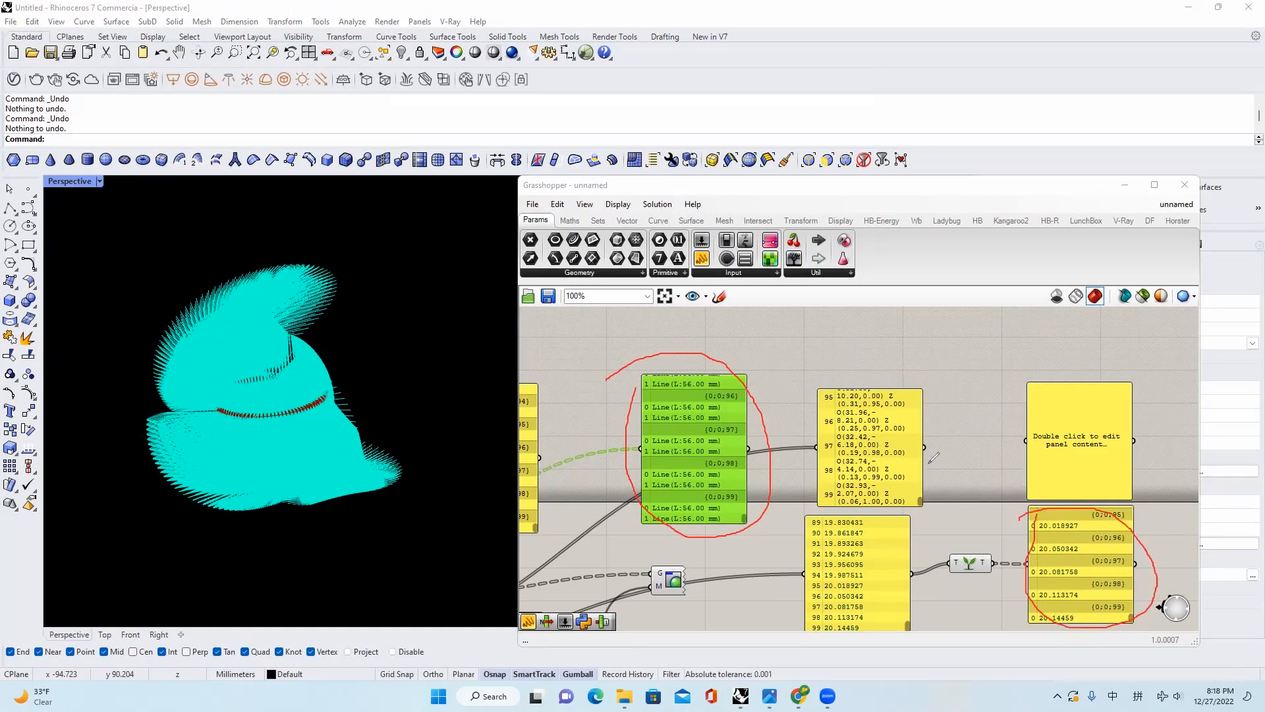
mouse_move(940, 480)
left_mouse_down()
mouse_move(835, 501)
mouse_move(820, 414)
mouse_move(979, 462)
mouse_move(916, 489)
left_mouse_up()
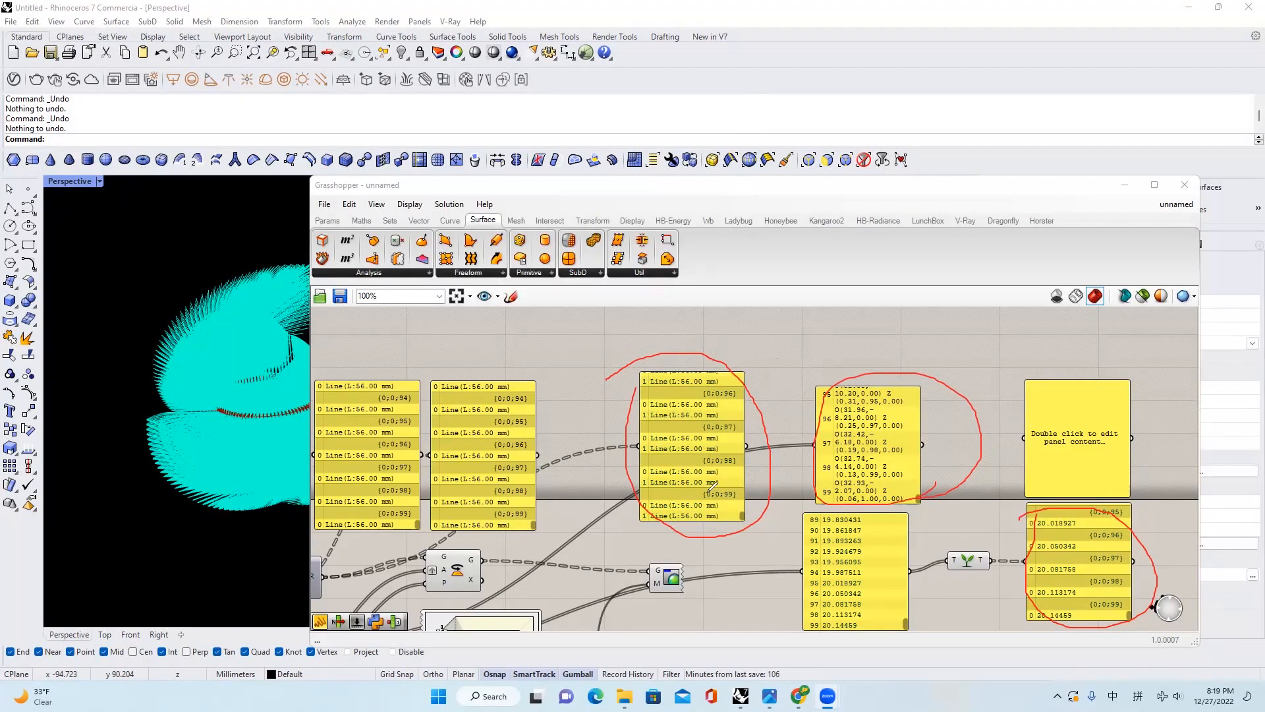
mouse_move(648, 488)
left_mouse_down()
mouse_move(700, 486)
mouse_move(764, 516)
mouse_move(642, 527)
mouse_move(656, 489)
left_mouse_up()
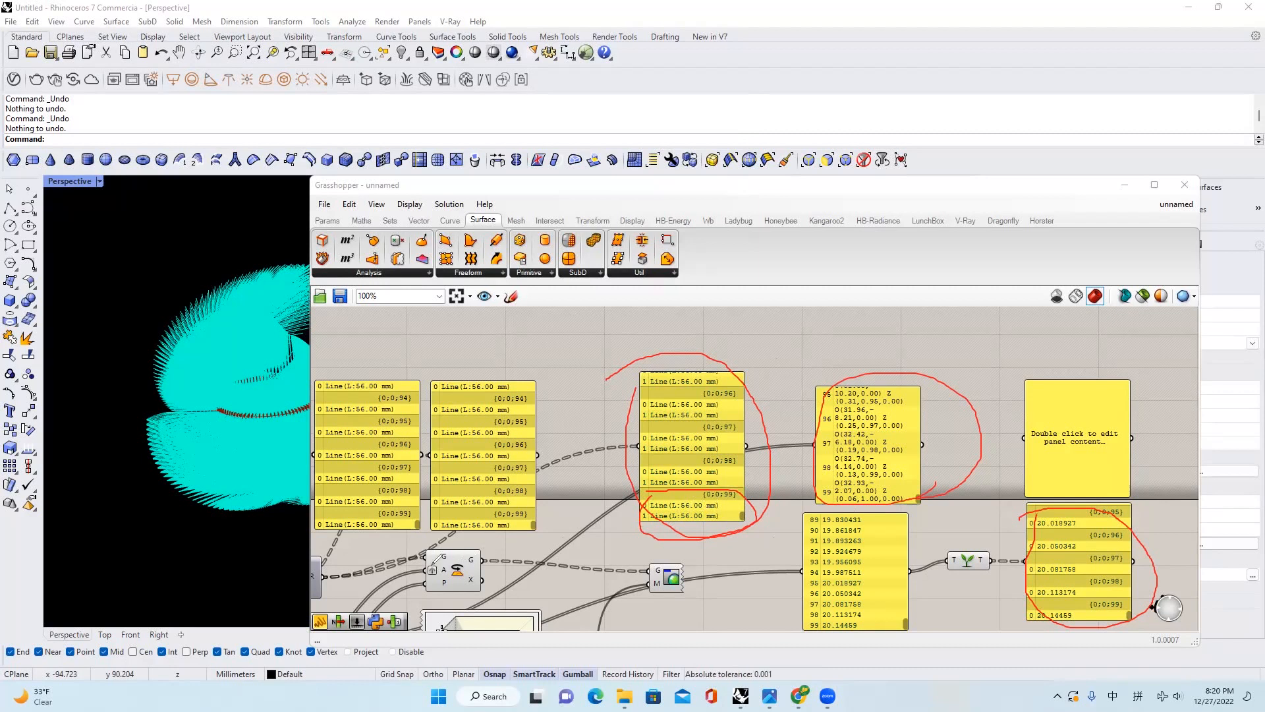
Circle the Rotate component's Angle and Plane inputs and the last grafted radians value in red
mouse_move(446, 565)
left_mouse_down()
mouse_move(423, 575)
mouse_move(444, 564)
left_mouse_up()
left_click_drag(1083, 613, 1073, 602)
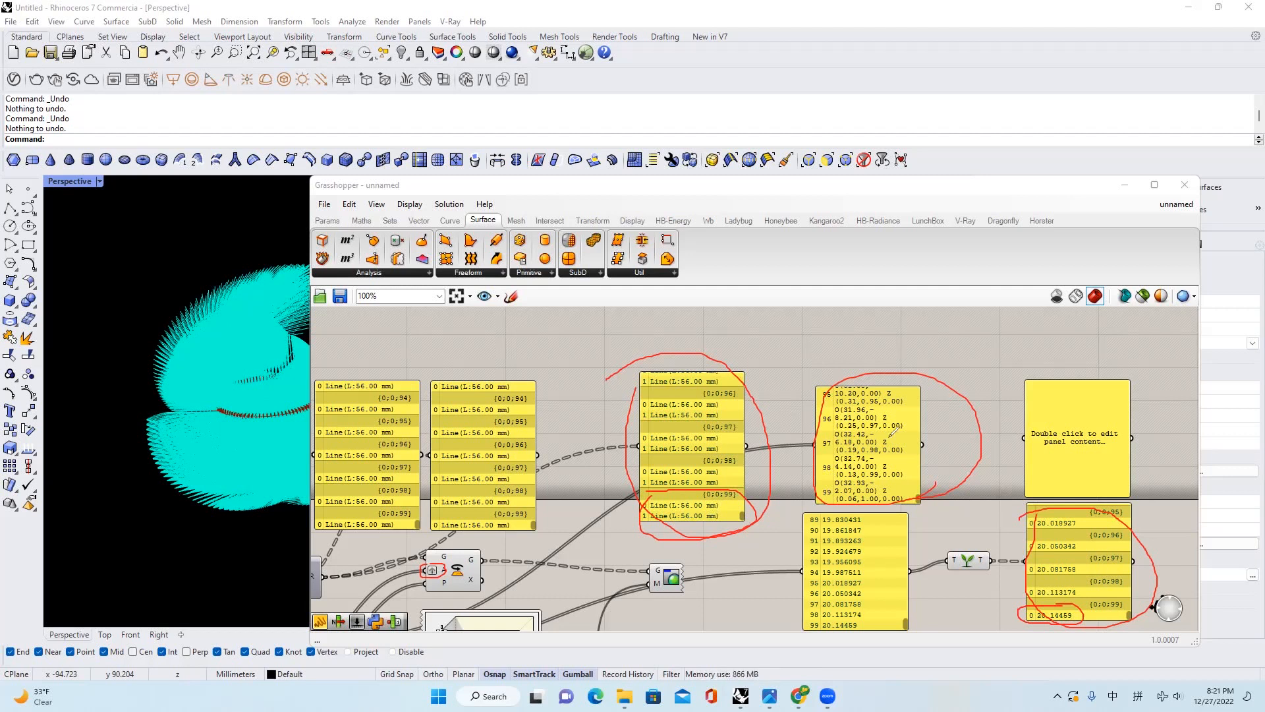
mouse_move(449, 579)
left_mouse_down()
mouse_move(438, 590)
mouse_move(423, 580)
left_mouse_up()
Sketch a red matching diagram above the blank panel, with lines running from two start points to a column of points
left_click(971, 321)
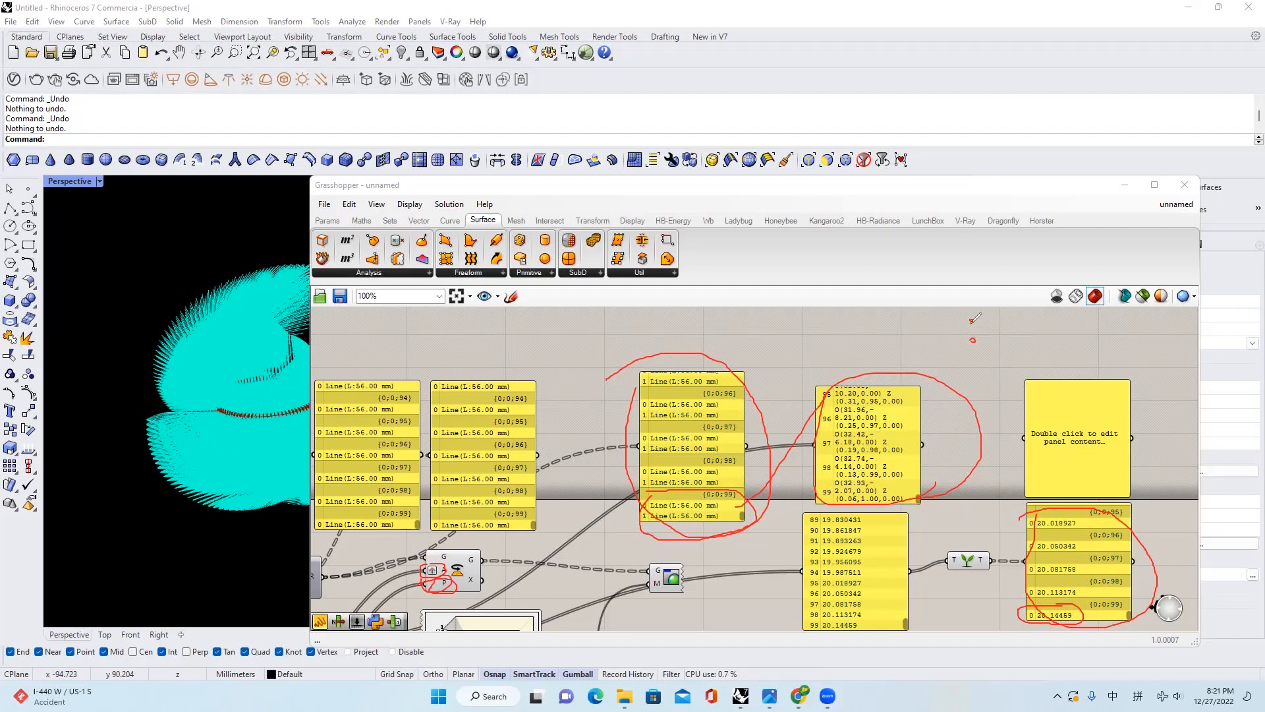
left_click(1049, 334)
left_click_drag(1050, 349, 1051, 357)
left_click(1050, 368)
left_click(1049, 417)
left_click(1051, 427)
left_click_drag(973, 321, 1041, 321)
mouse_move(974, 340)
left_mouse_down()
mouse_move(1043, 338)
mouse_move(1050, 353)
mouse_move(1006, 350)
mouse_move(1049, 364)
mouse_move(1032, 371)
mouse_move(1046, 382)
mouse_move(1028, 375)
mouse_move(1045, 396)
mouse_move(1044, 432)
left_mouse_up()
Circle the merged lines' last branch, the diagram's endpoints and the radians panel's {0;0;99} branch with its value, and close the annotation
left_click_drag(664, 511, 722, 504)
key("ctrl+z")
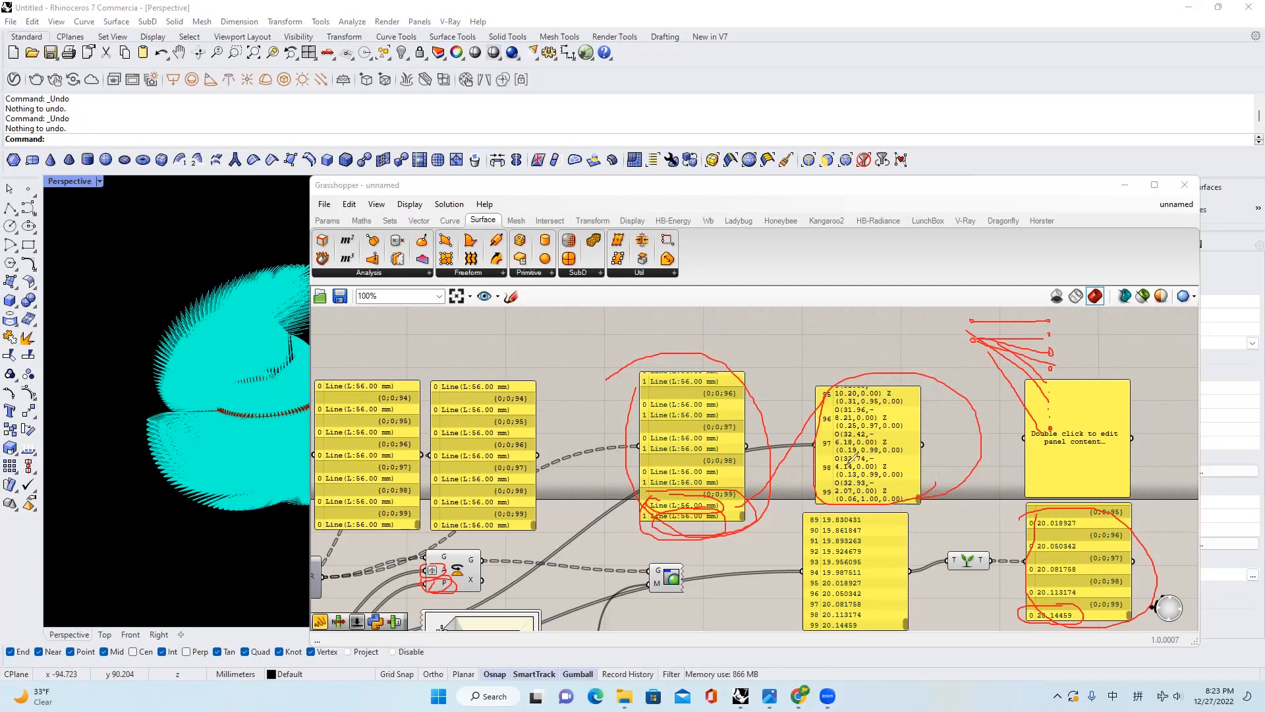
mouse_move(1041, 340)
left_mouse_down()
mouse_move(1061, 320)
mouse_move(1079, 395)
mouse_move(1038, 441)
mouse_move(1054, 345)
left_mouse_up()
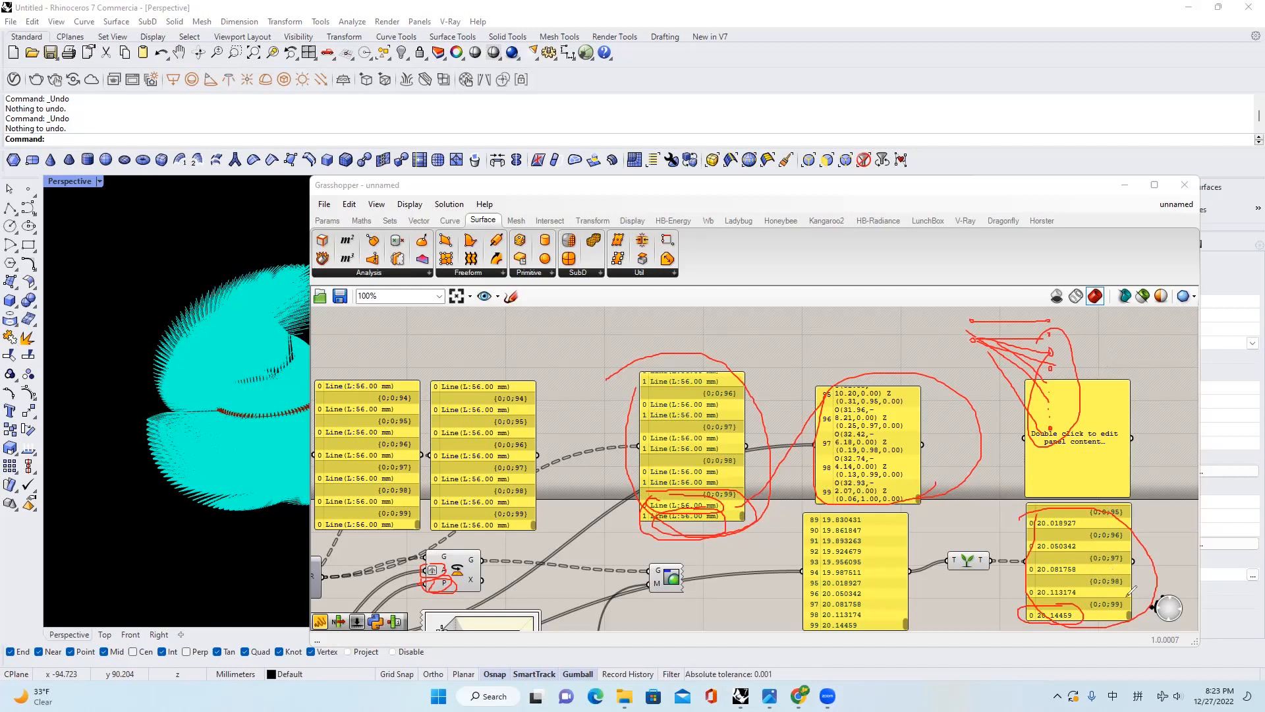
mouse_move(1089, 599)
left_mouse_down()
mouse_move(1047, 623)
mouse_move(1012, 608)
mouse_move(1092, 599)
mouse_move(1097, 610)
left_mouse_up()
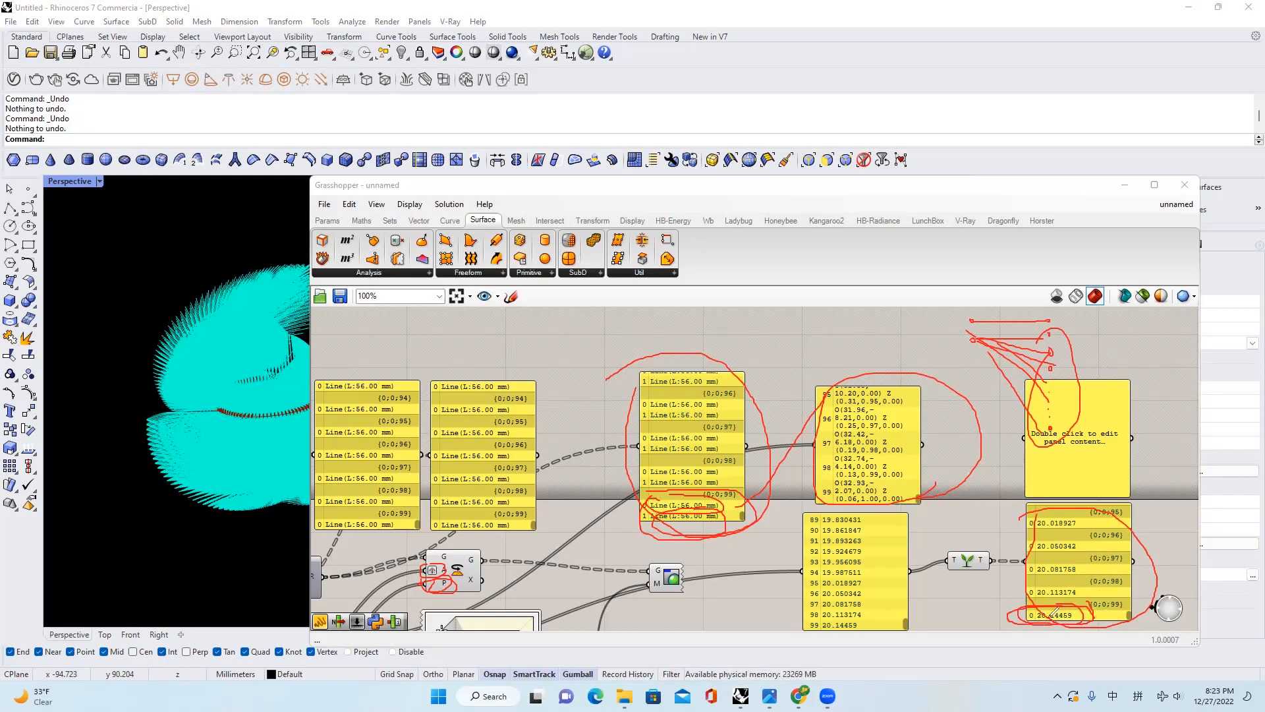
left_click_drag(1124, 606, 1093, 597)
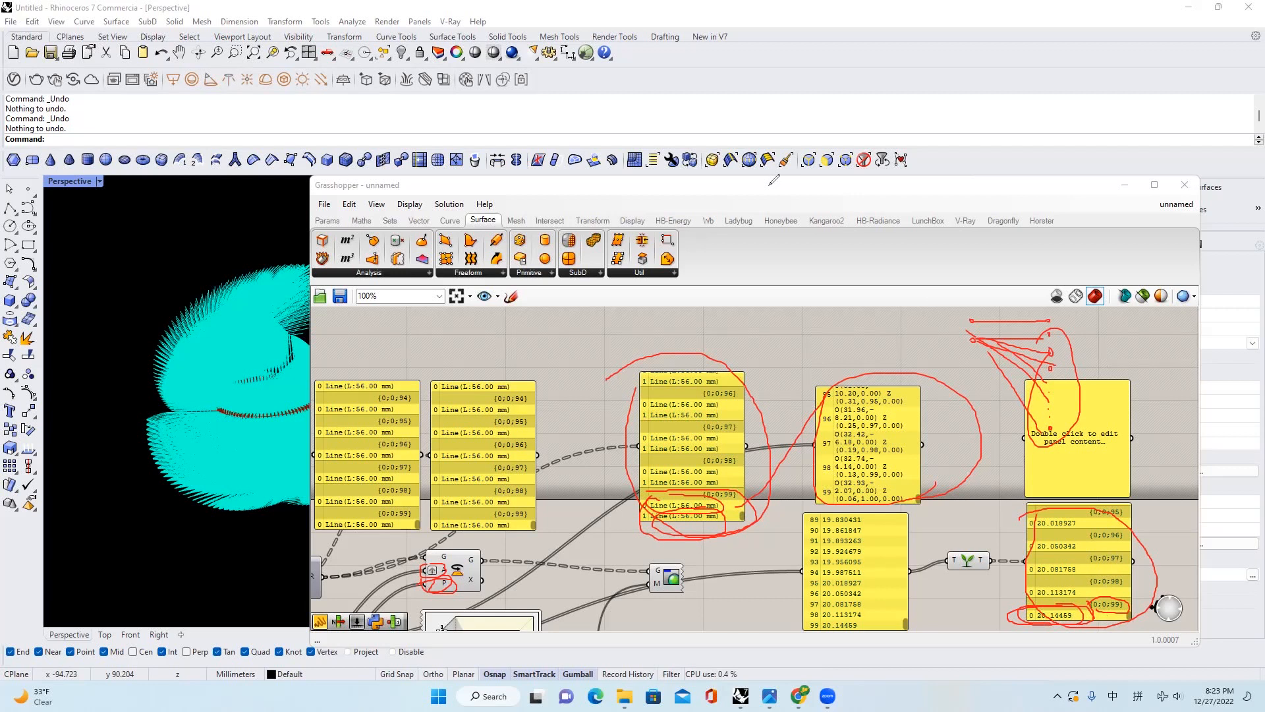
key("Escape")
Turn on Graft for the Rotate component's Plane input and move the Grasshopper window aside to check the rotated lines in Perspective
right_click_drag(662, 510, 829, 459)
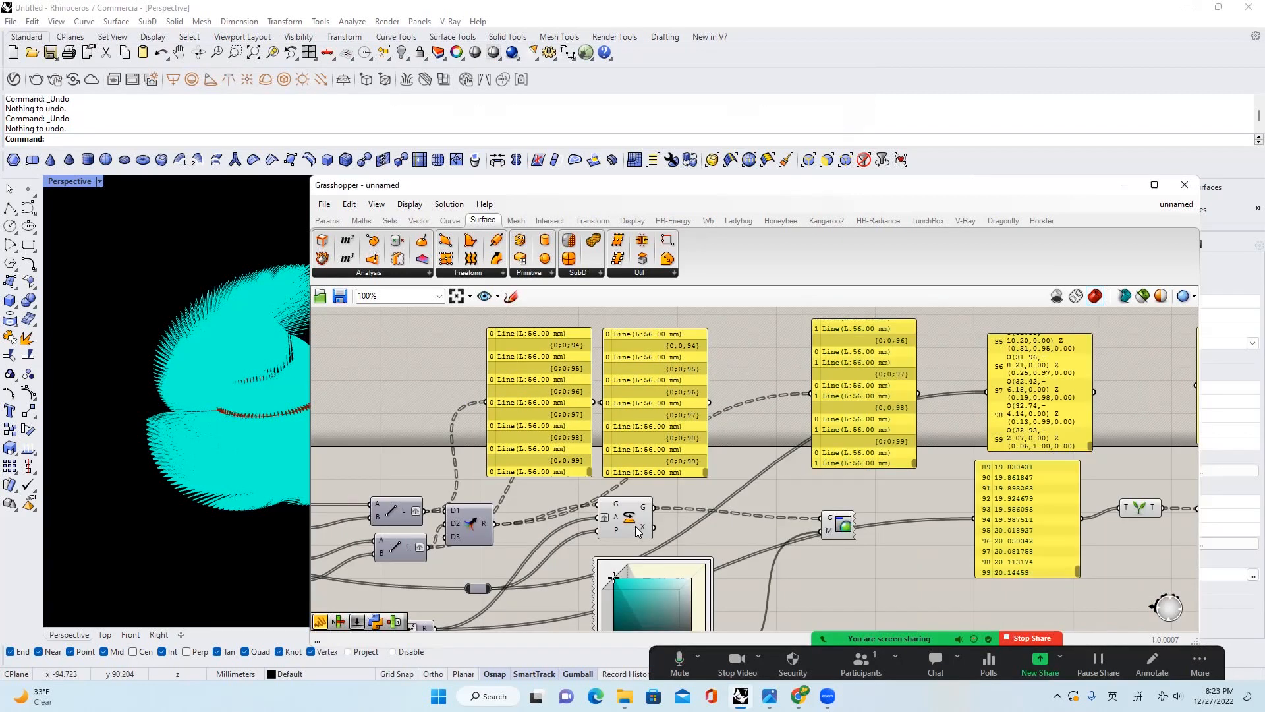
scroll(618, 532, "up", 2)
right_click(596, 535)
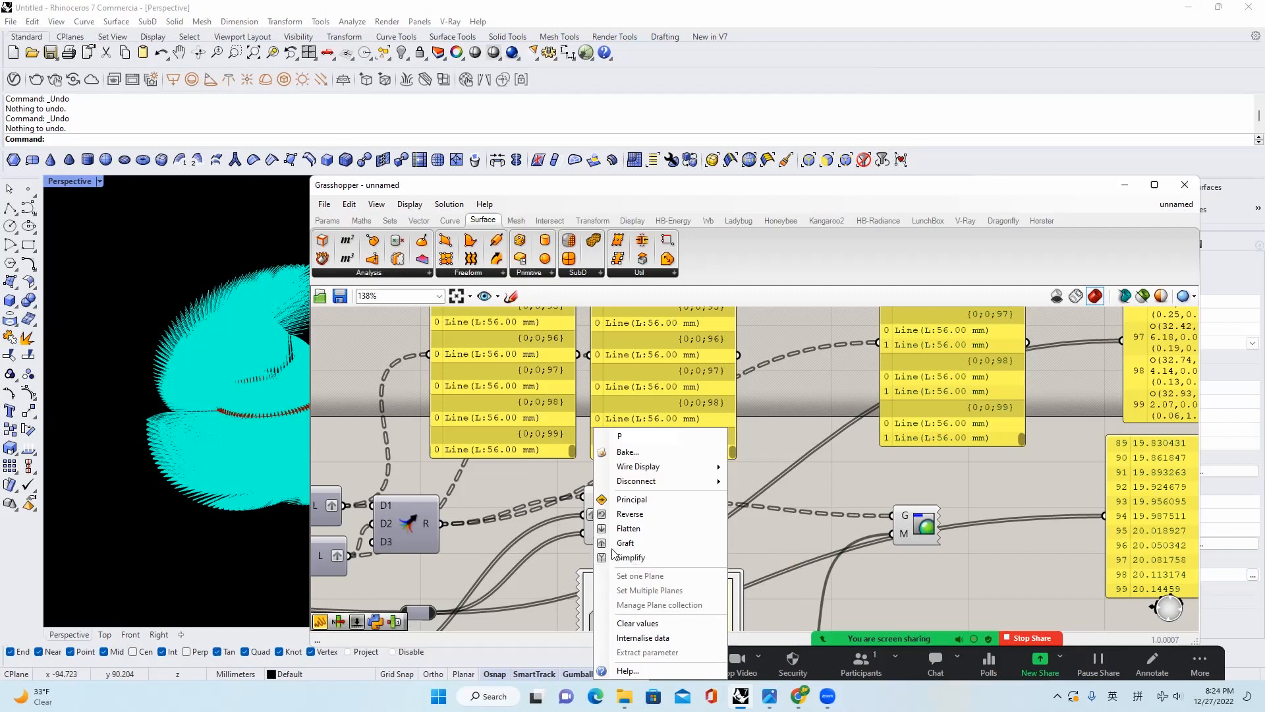
left_click(622, 542)
left_click_drag(654, 187, 943, 189)
right_click_drag(501, 461, 452, 334)
scroll(442, 382, "down", 5)
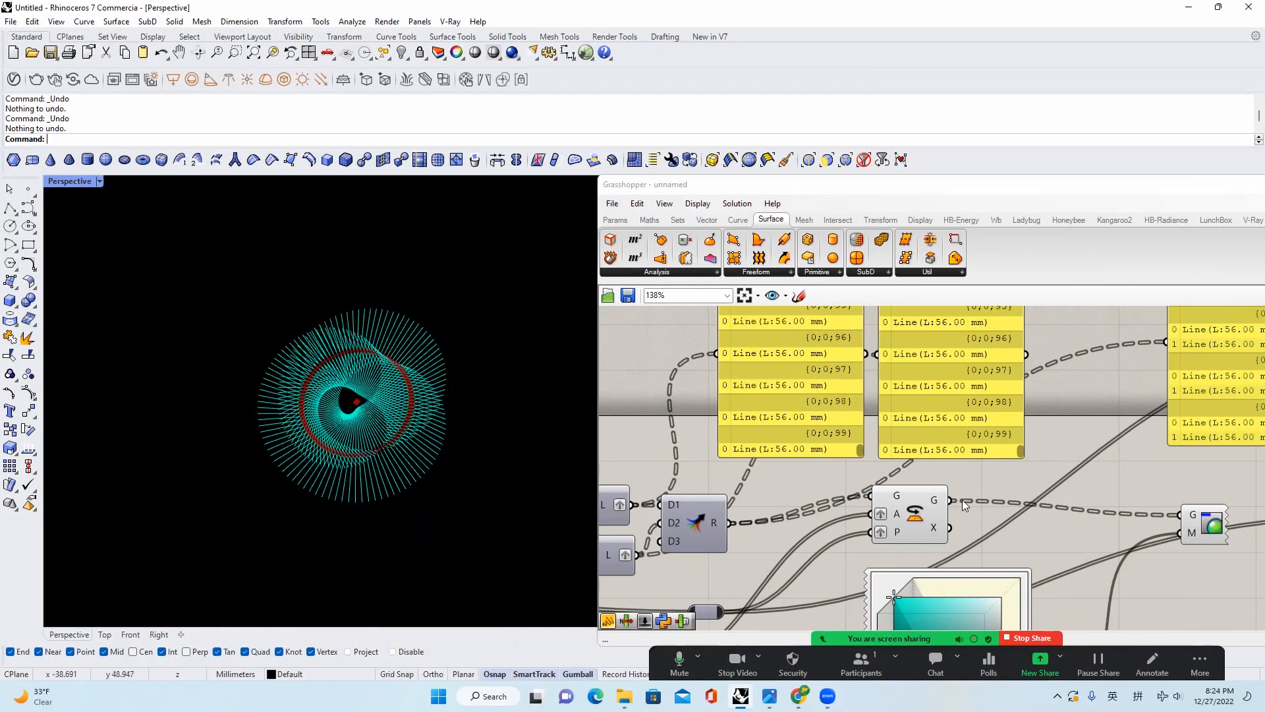
scroll(989, 473, "down", 4)
scroll(990, 473, "down", 3)
scroll(1040, 446, "up", 4)
left_click(825, 445)
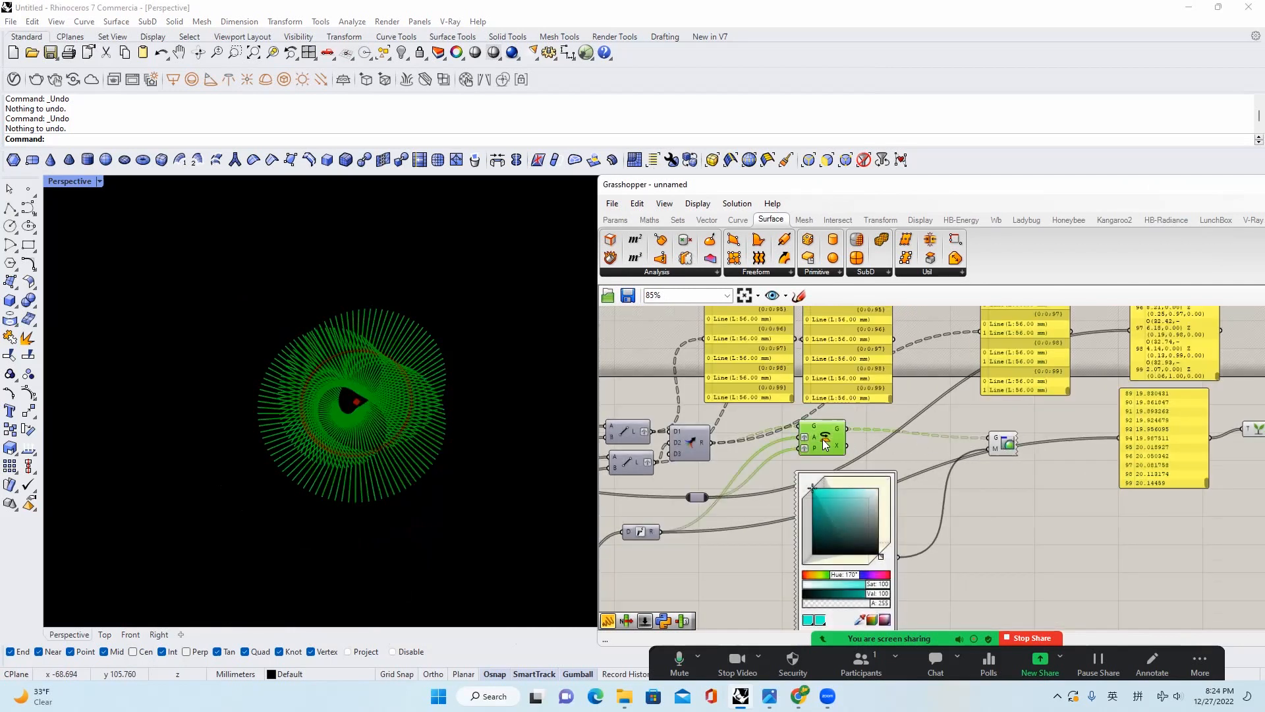
left_click(940, 439)
Place another Perp Frames component beside the Custom Preview and feed the rotated geometry into its Curve input
scroll(350, 438, "up", 3)
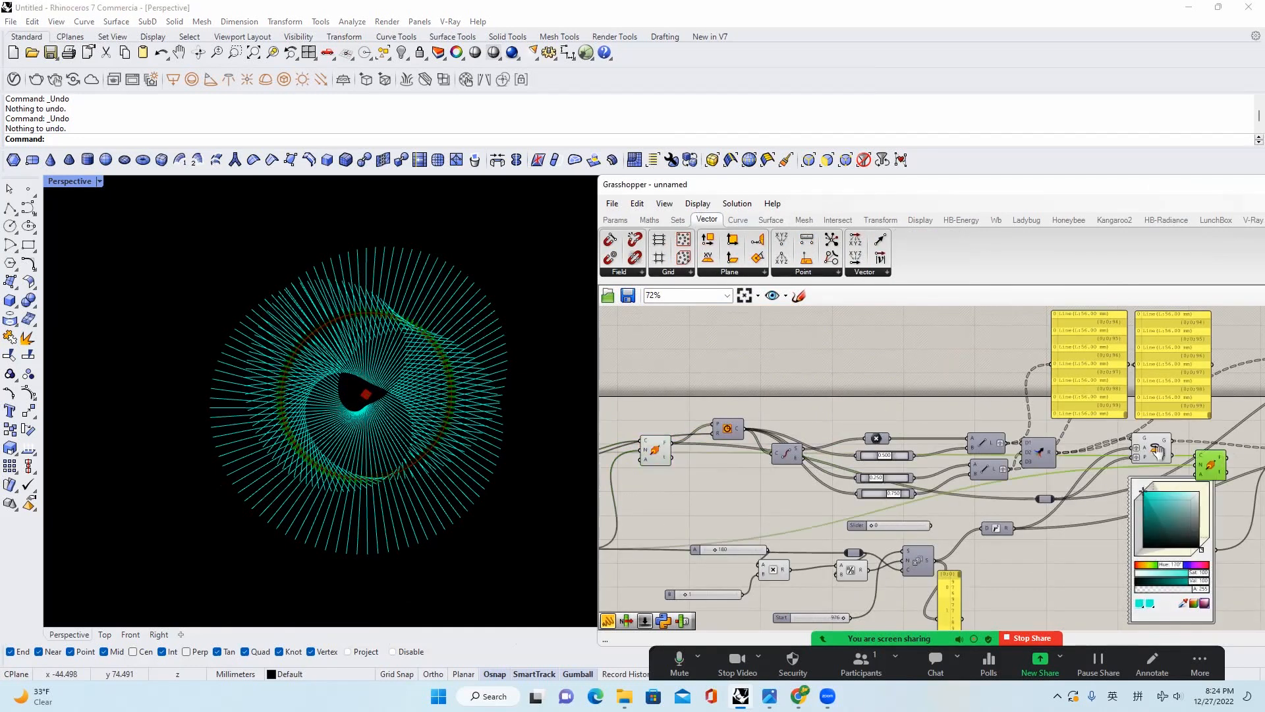
right_click_drag(1228, 415, 974, 475)
left_click_drag(974, 474, 1158, 542)
left_click_drag(894, 445, 1114, 538)
right_click_drag(1142, 533, 1050, 476)
scroll(1049, 475, "up", 2)
Feed a Count slider set to 5 into the new Perp Frames component and check the frames along the lines
left_click(942, 571)
left_click_drag(1058, 501, 1027, 576)
double_click(941, 572)
type("5")
key("Return")
scroll(432, 299, "up", 8)
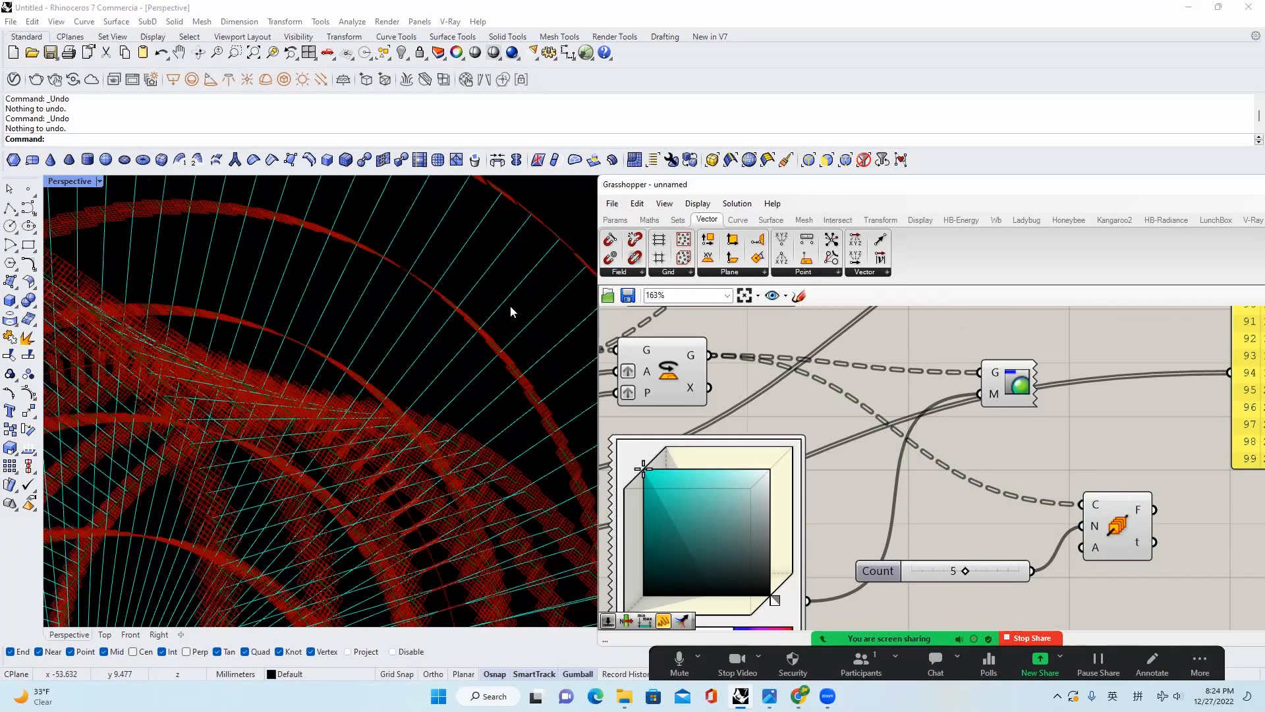
scroll(469, 303, "down", 5)
scroll(541, 244, "up", 5)
scroll(542, 245, "up", 3)
scroll(452, 325, "down", 4)
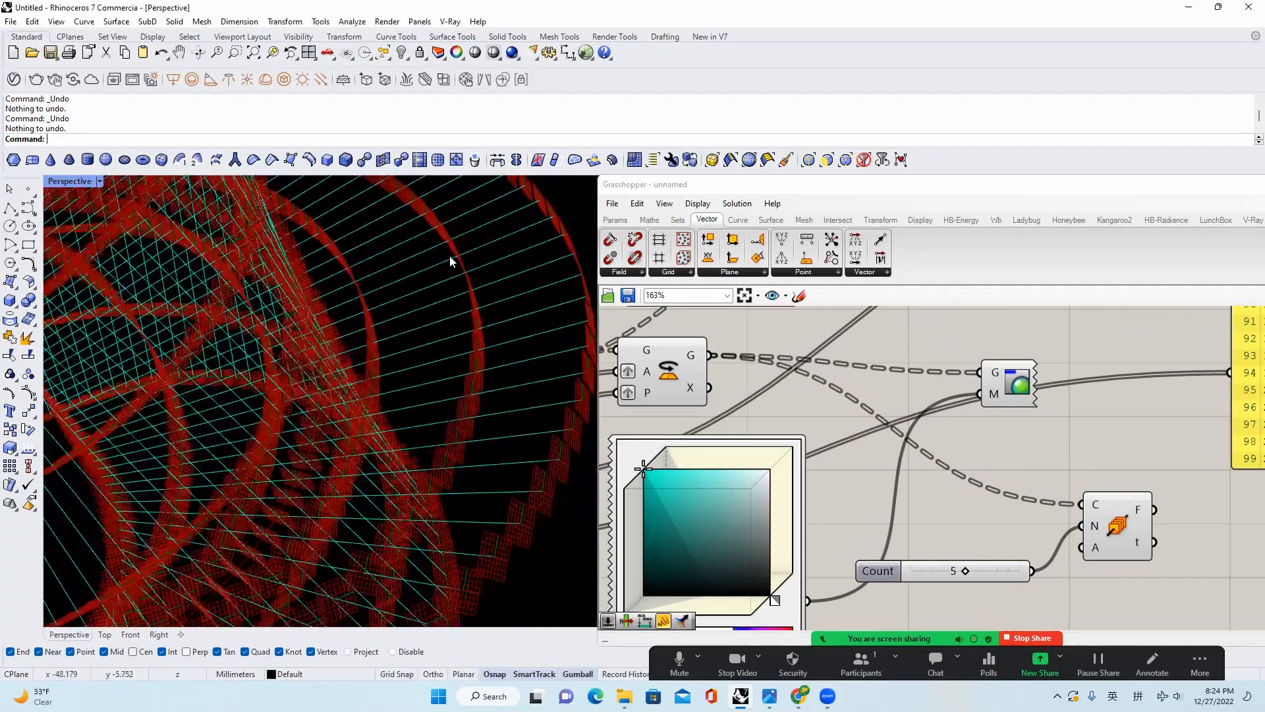
right_click_drag(490, 249, 540, 285)
Add a Circle component and connect the new Perp Frames output to its Plane input
left_click_drag(1099, 534, 1138, 556)
right_click_drag(1080, 407, 934, 374)
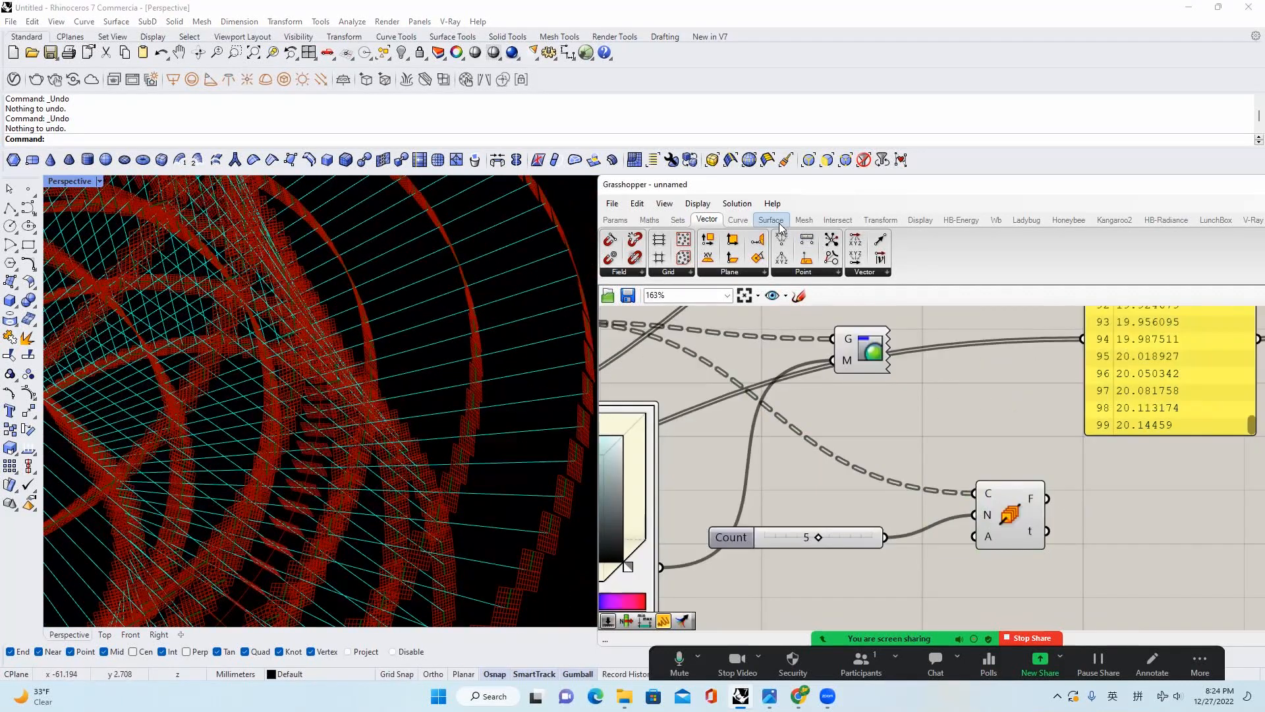
left_click(741, 222)
left_click(707, 221)
left_click(738, 221)
left_click_drag(802, 239, 1138, 556)
left_click_drag(1047, 498, 917, 547)
Hide the preview of the new Perp Frames component and highlight the circles in the viewport
scroll(1005, 485, "down", 3)
key("ctrl+q")
scroll(574, 372, "down", 5)
scroll(1067, 511, "up", 2)
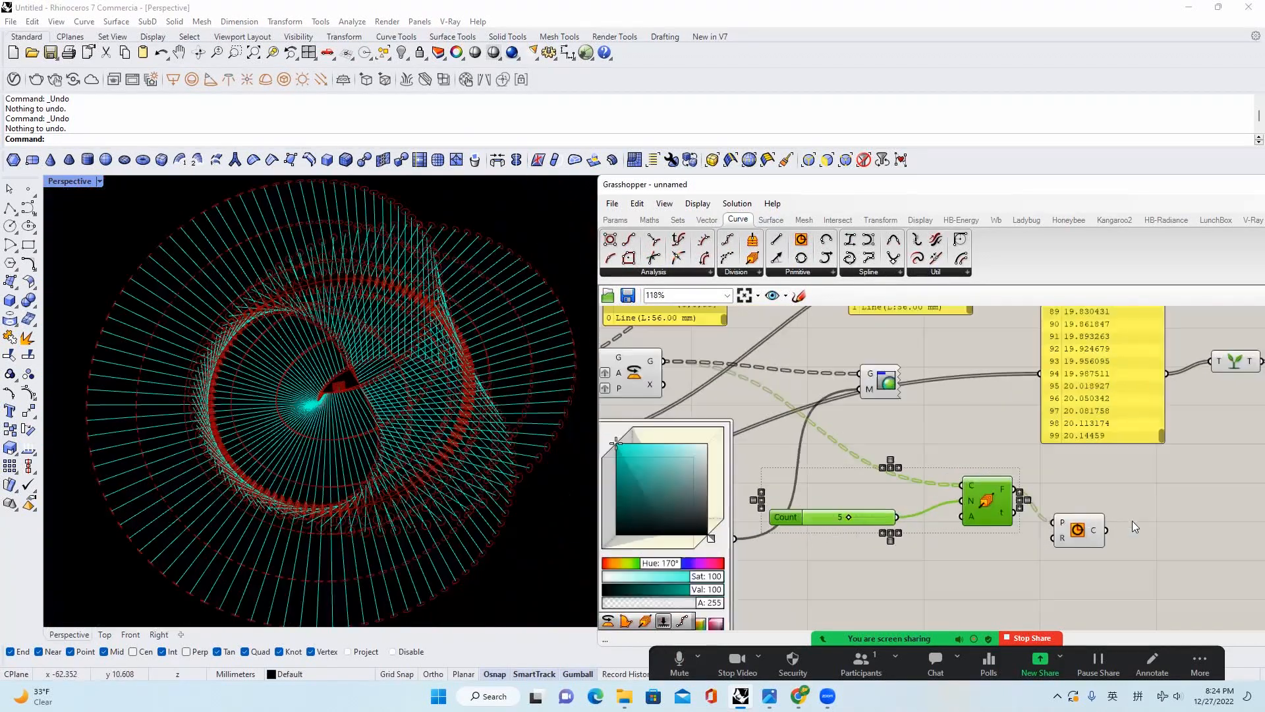
left_click(1088, 533)
scroll(1087, 494, "down", 1)
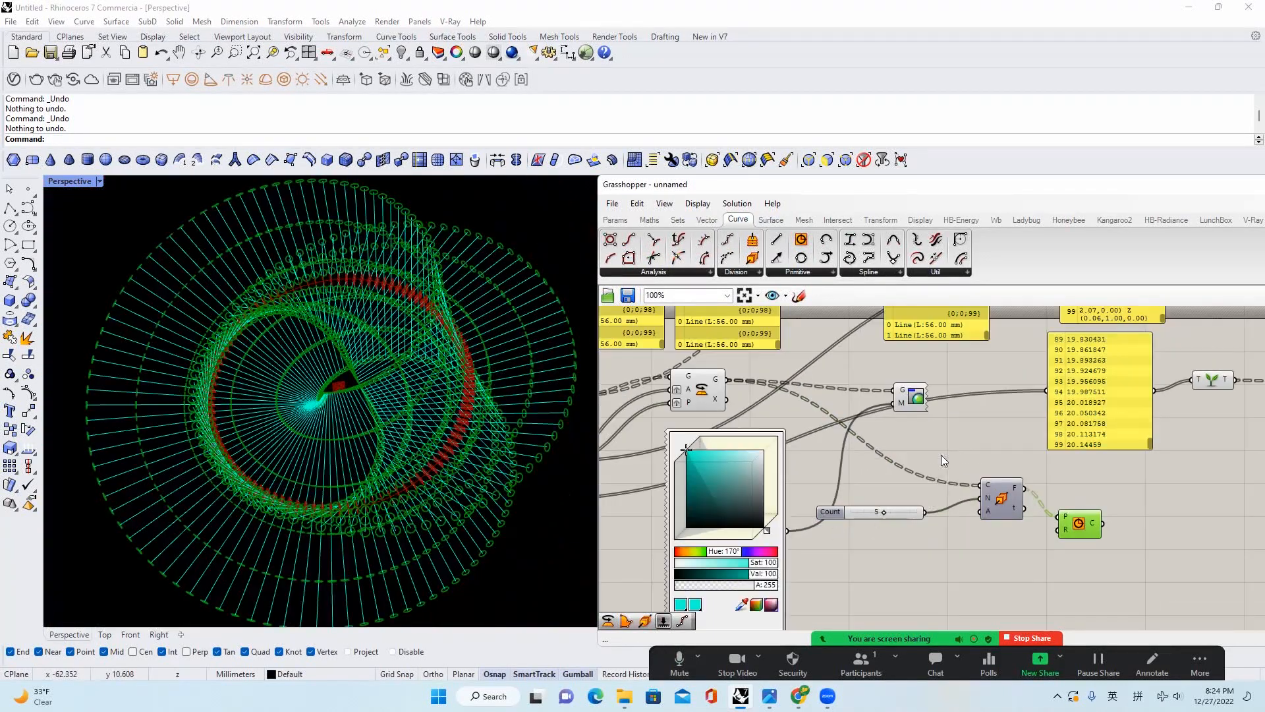
Add the circles to the Custom Preview's Geometry input alongside the rotated lines and set the preview colour to yellow, hue 59°
left_click_drag(1100, 527, 940, 404)
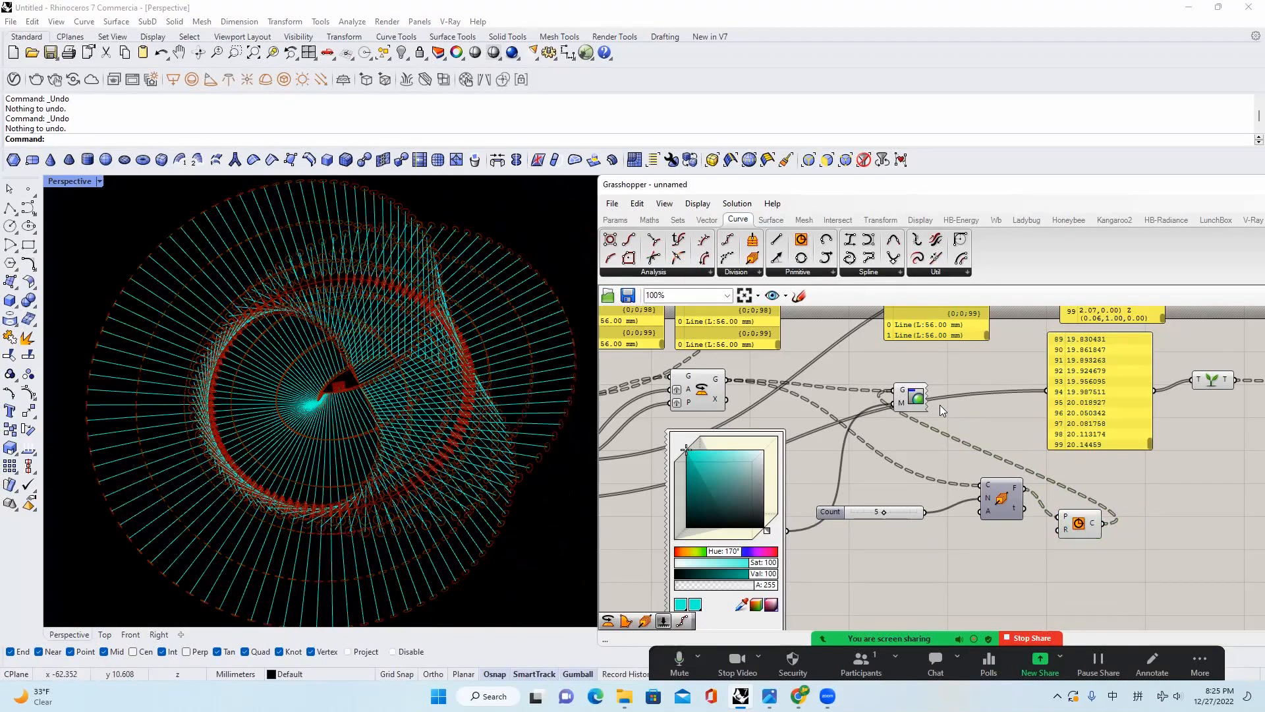
scroll(915, 430, "down", 3)
scroll(915, 429, "up", 4)
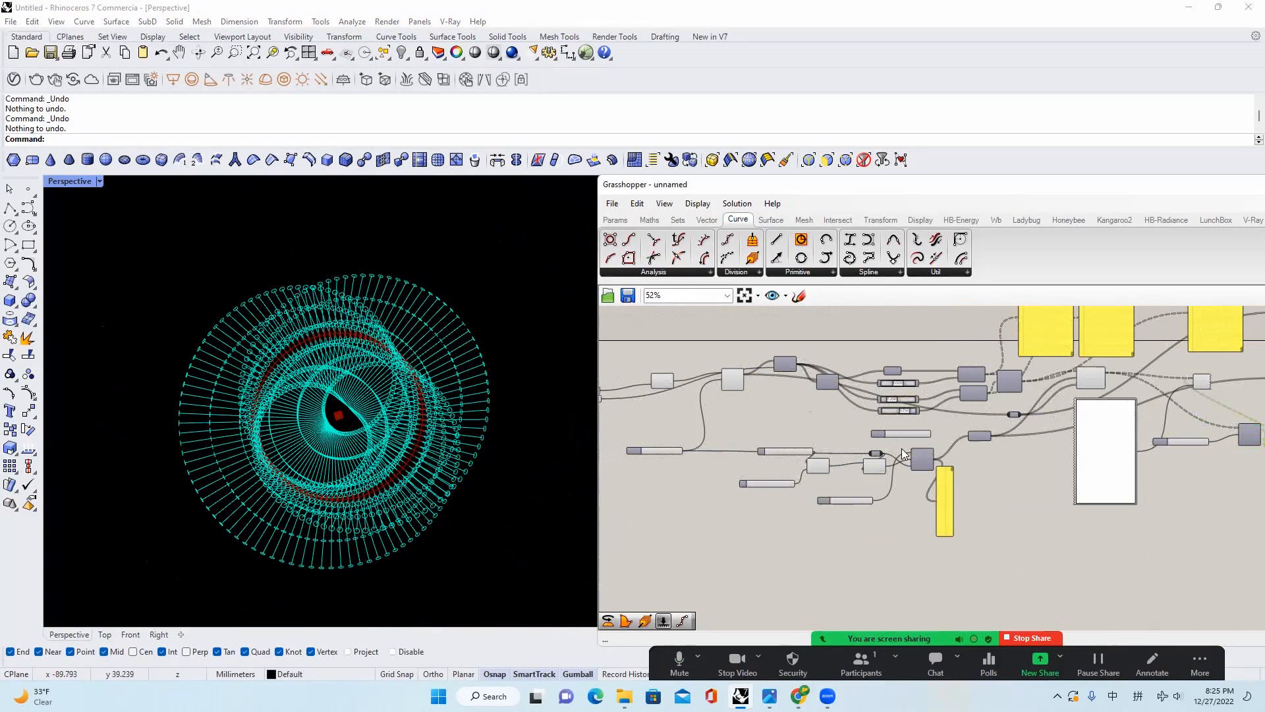
left_click_drag(1054, 506, 1042, 511)
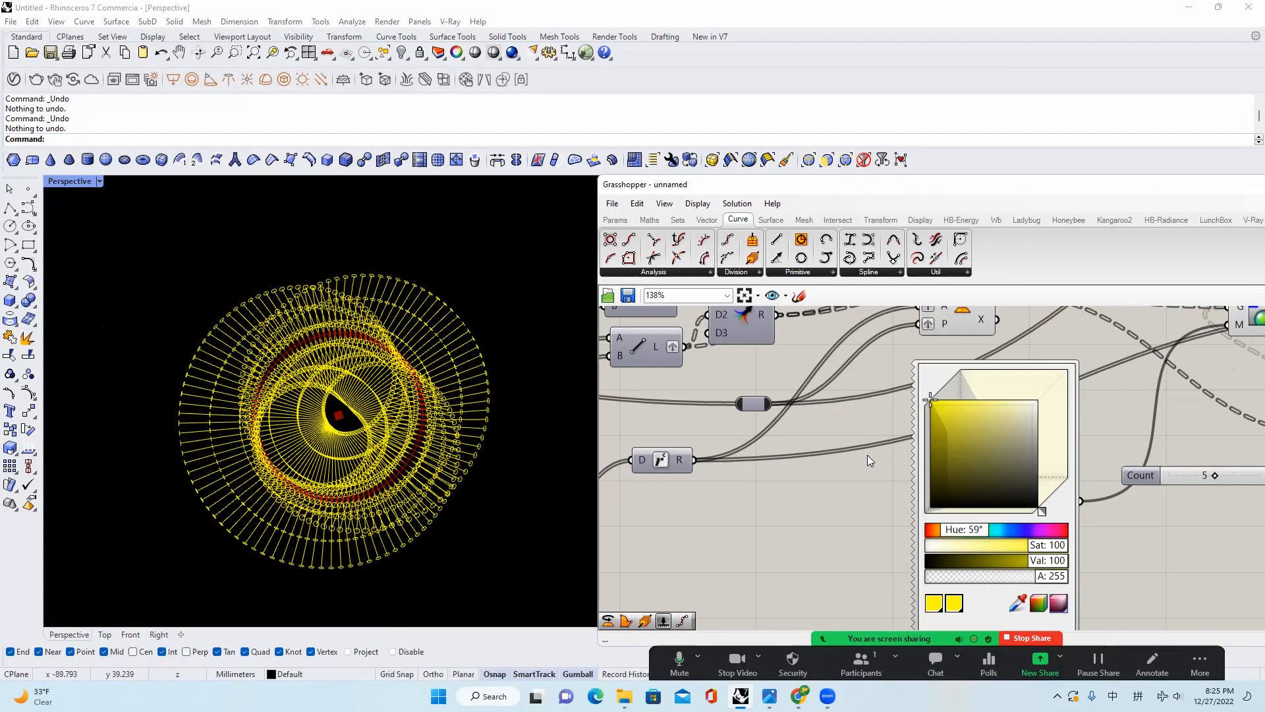
scroll(641, 446, "down", 1)
mouse_move(497, 431)
right_mouse_down()
mouse_move(499, 339)
mouse_move(497, 435)
right_mouse_up()
Set the Start slider of the angle series to 273 and the B multiplier slider to 3
right_click_drag(695, 455, 981, 457)
scroll(981, 460, "down", 4)
right_click_drag(893, 482, 1117, 468)
scroll(1117, 468, "up", 4)
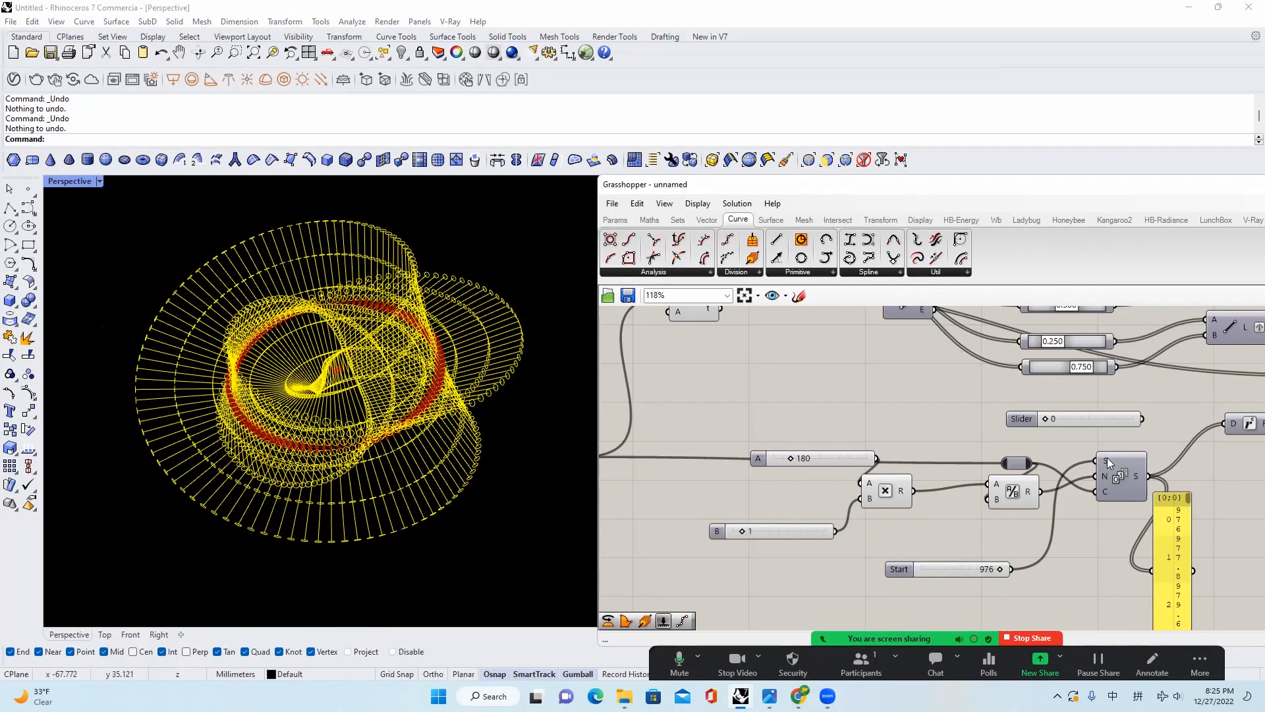
mouse_move(1107, 458)
left_click_drag(999, 568, 944, 570)
scroll(734, 529, "up", 1)
left_click_drag(743, 538, 774, 539)
mouse_move(430, 356)
right_mouse_down()
mouse_move(356, 310)
mouse_move(429, 355)
right_mouse_up()
scroll(429, 355, "down", 4)
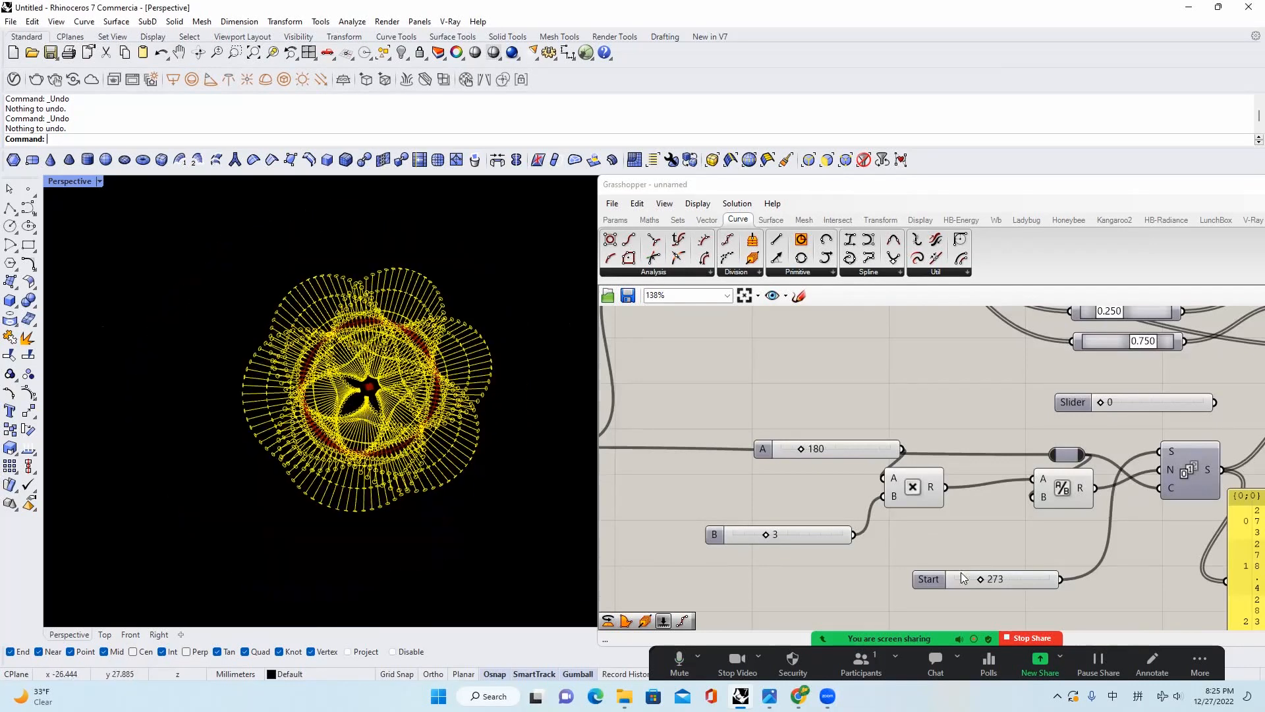
Set the B multiplier slider to 1 and the Start slider to 108, and inspect the resulting form in Perspective
scroll(964, 578, "up", 2)
mouse_move(913, 560)
left_mouse_down()
mouse_move(899, 562)
mouse_move(943, 561)
mouse_move(919, 560)
left_mouse_up()
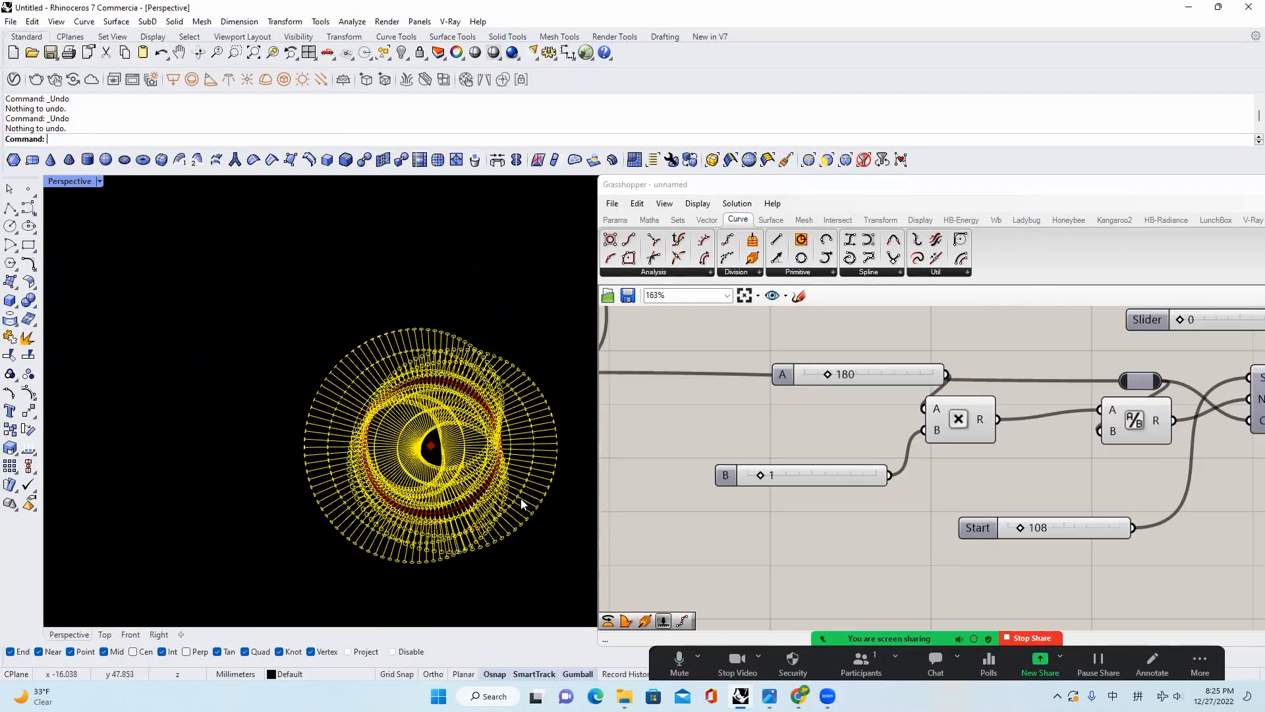
right_click_drag(520, 504, 511, 468)
scroll(480, 472, "up", 6)
scroll(481, 470, "down", 4)
scroll(635, 445, "down", 5)
scroll(494, 296, "up", 6)
right_click_drag(435, 324, 441, 309)
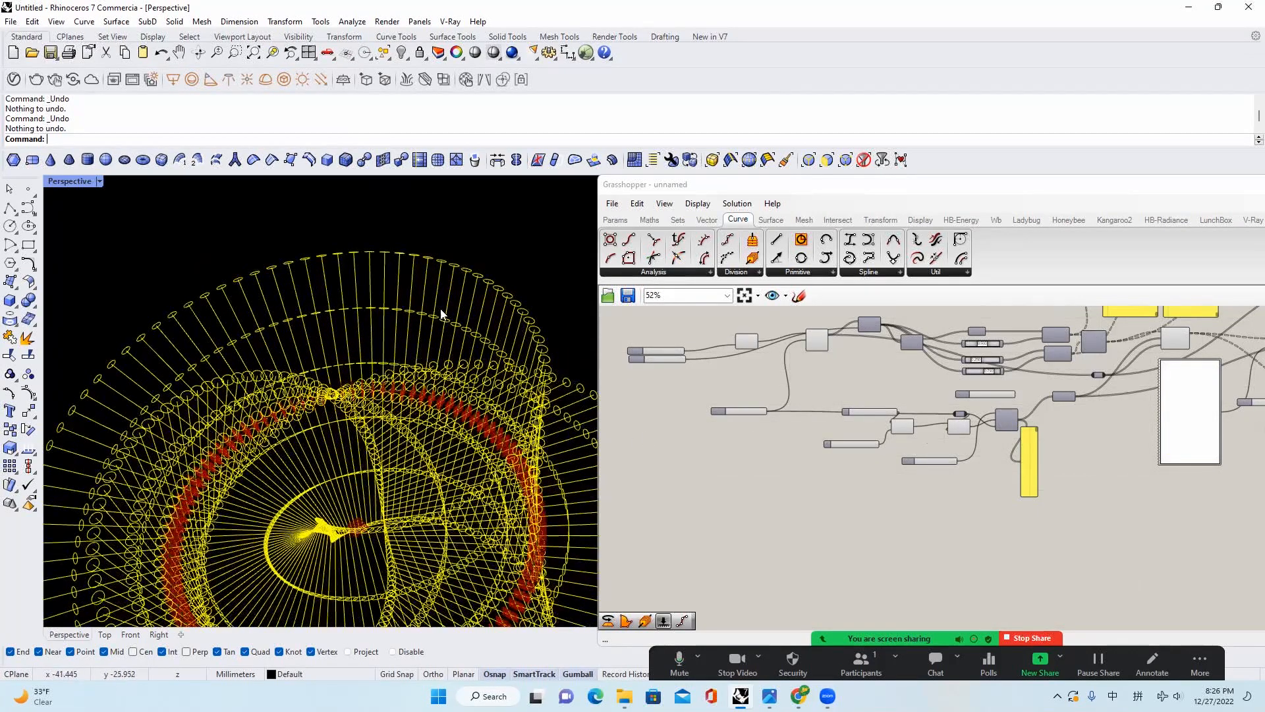
scroll(495, 344, "down", 5)
Consult the Rio 2016 cauldron video in the browser and review the Grasshopper definition from the data panels back to the radius sliders
left_click(798, 695)
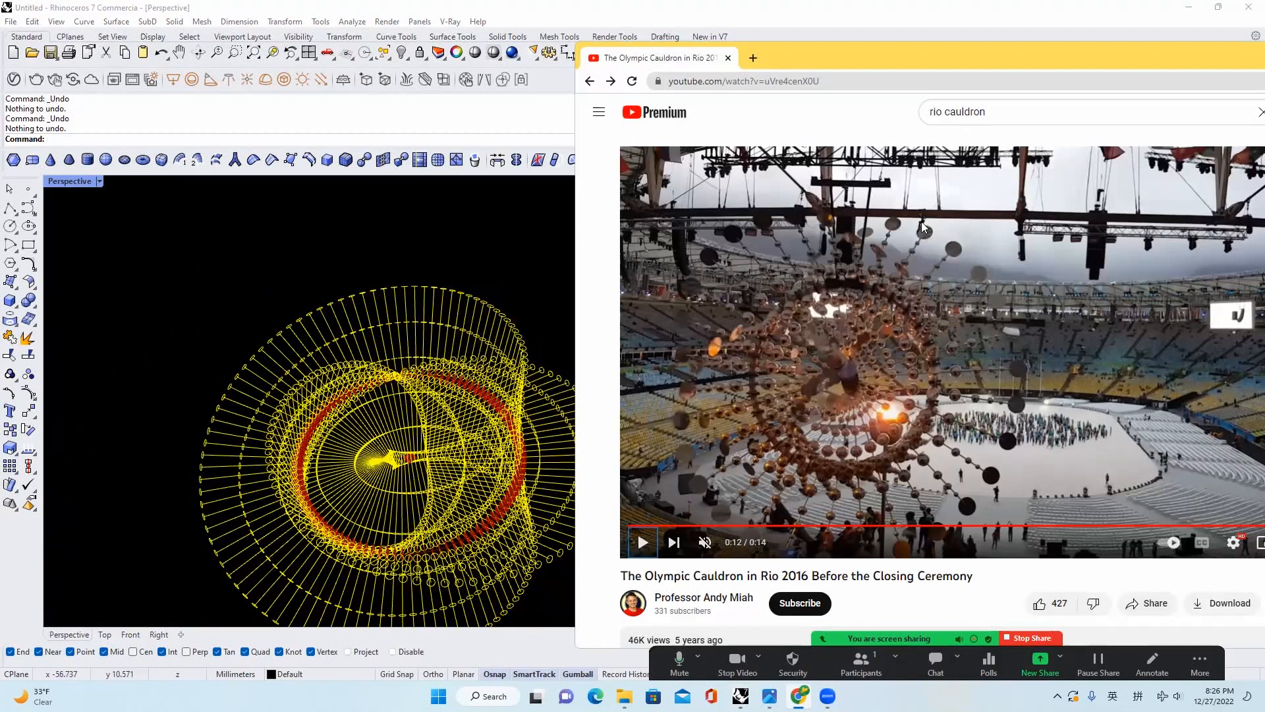
left_click(916, 288)
right_click_drag(1219, 396, 964, 452)
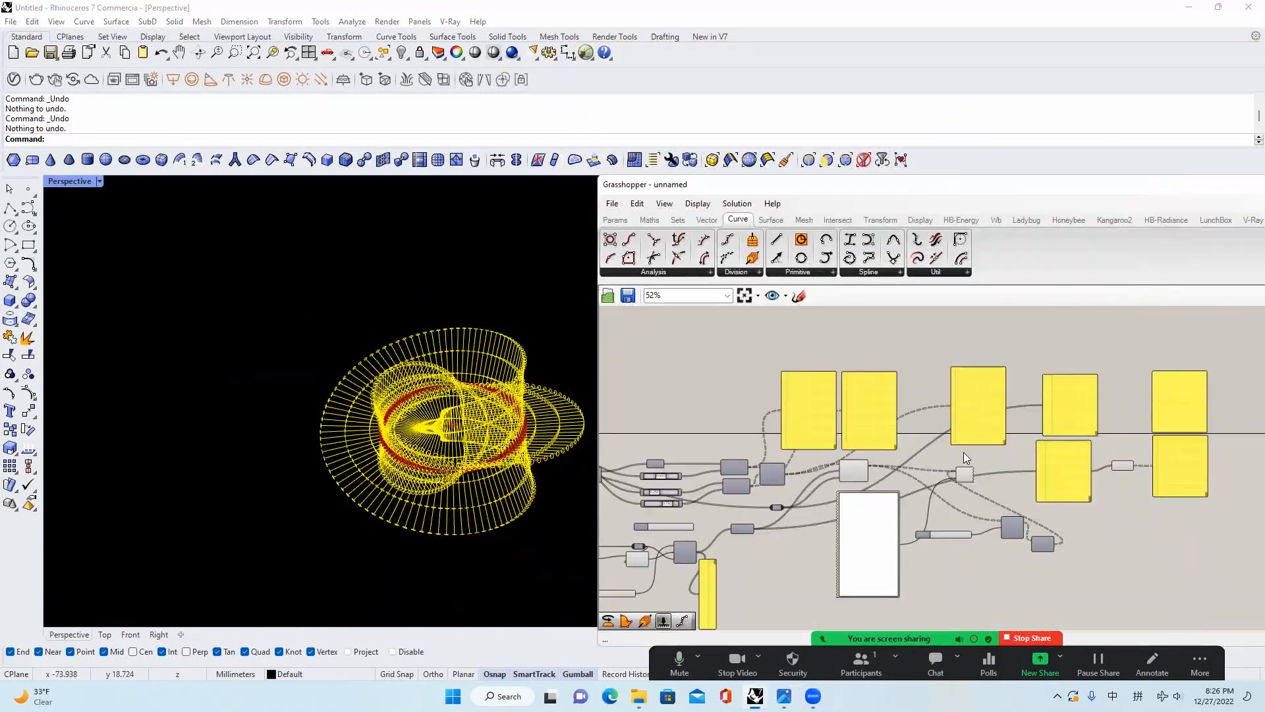
scroll(981, 446, "up", 2)
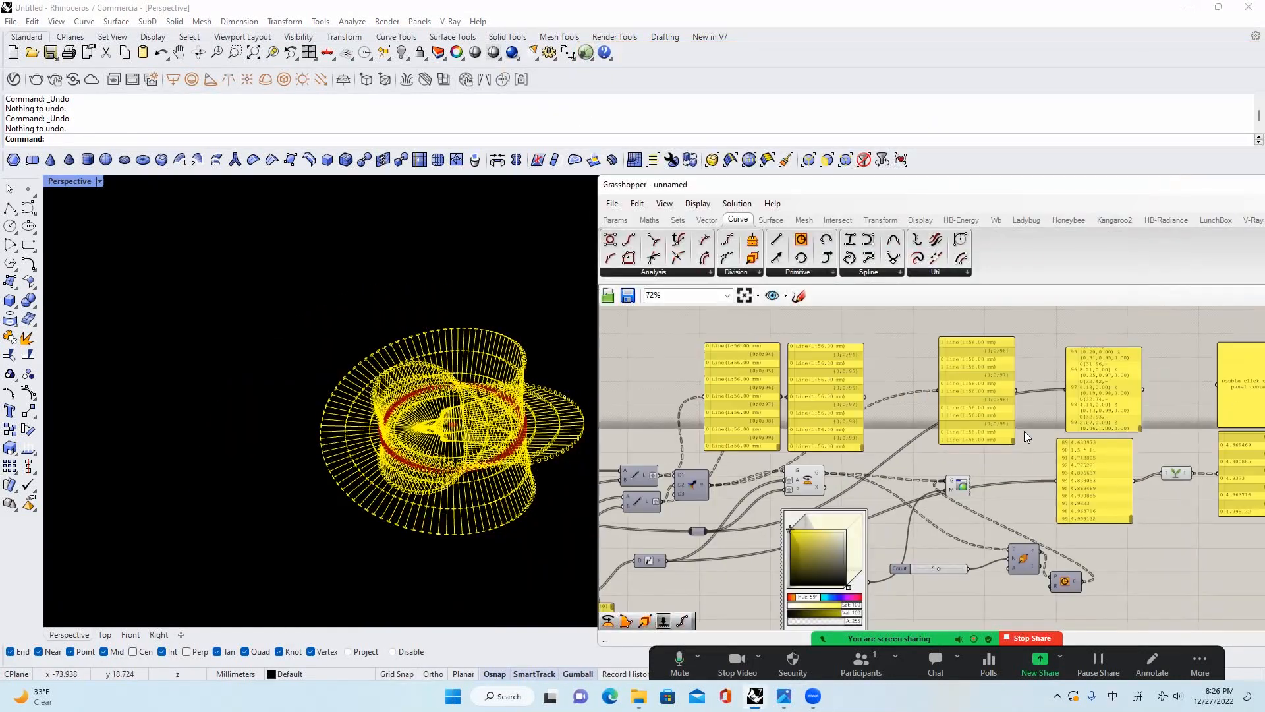
scroll(1022, 431, "up", 1)
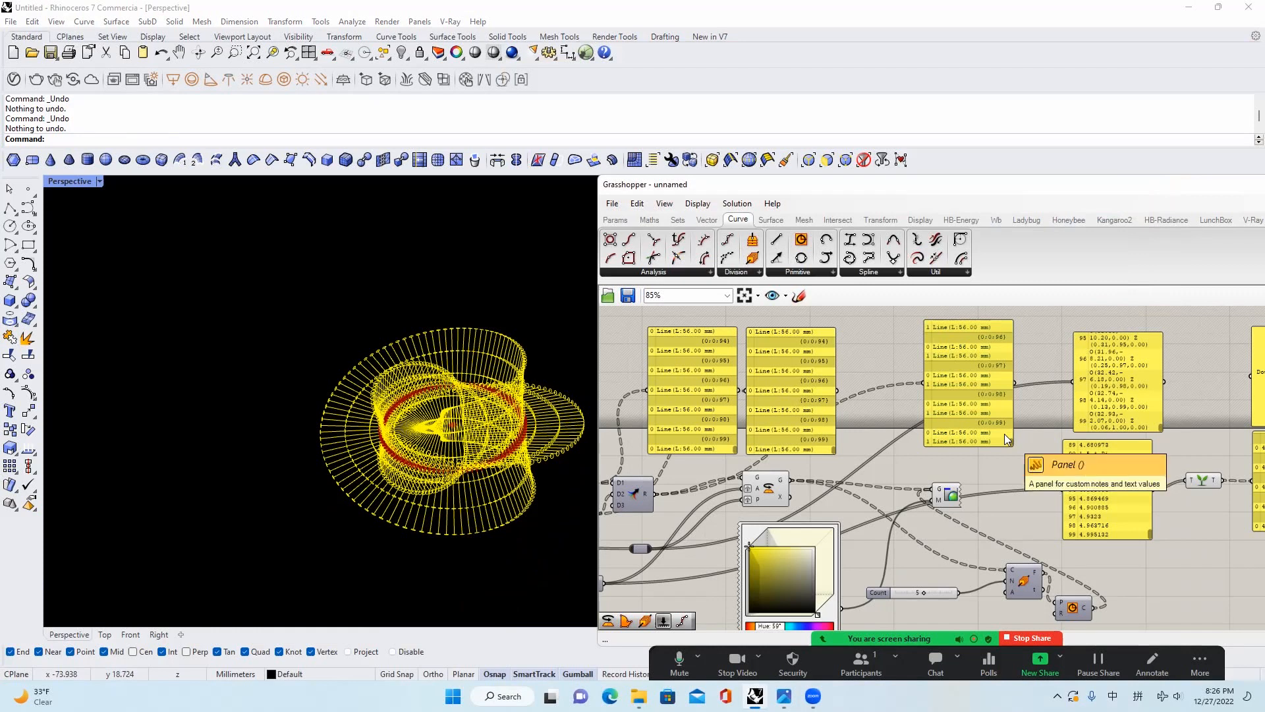
right_click_drag(817, 490, 878, 478)
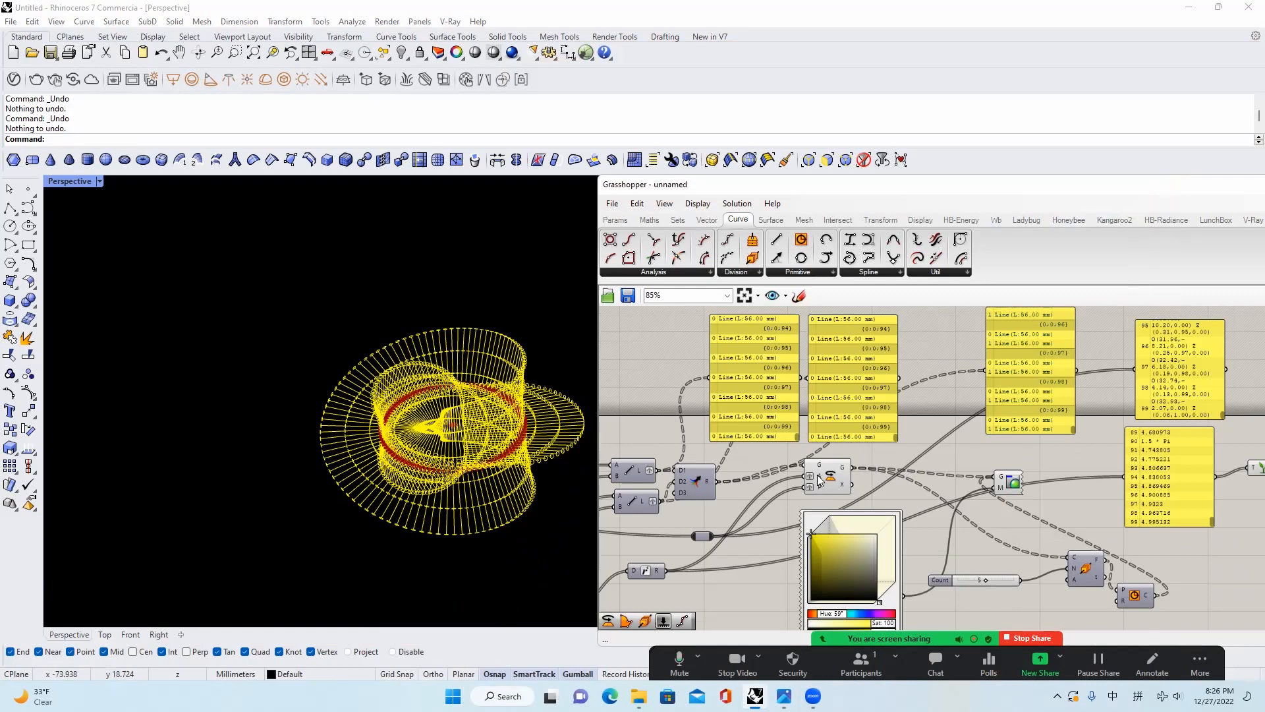
mouse_move(982, 430)
right_mouse_down()
mouse_move(836, 473)
mouse_move(976, 448)
right_mouse_up()
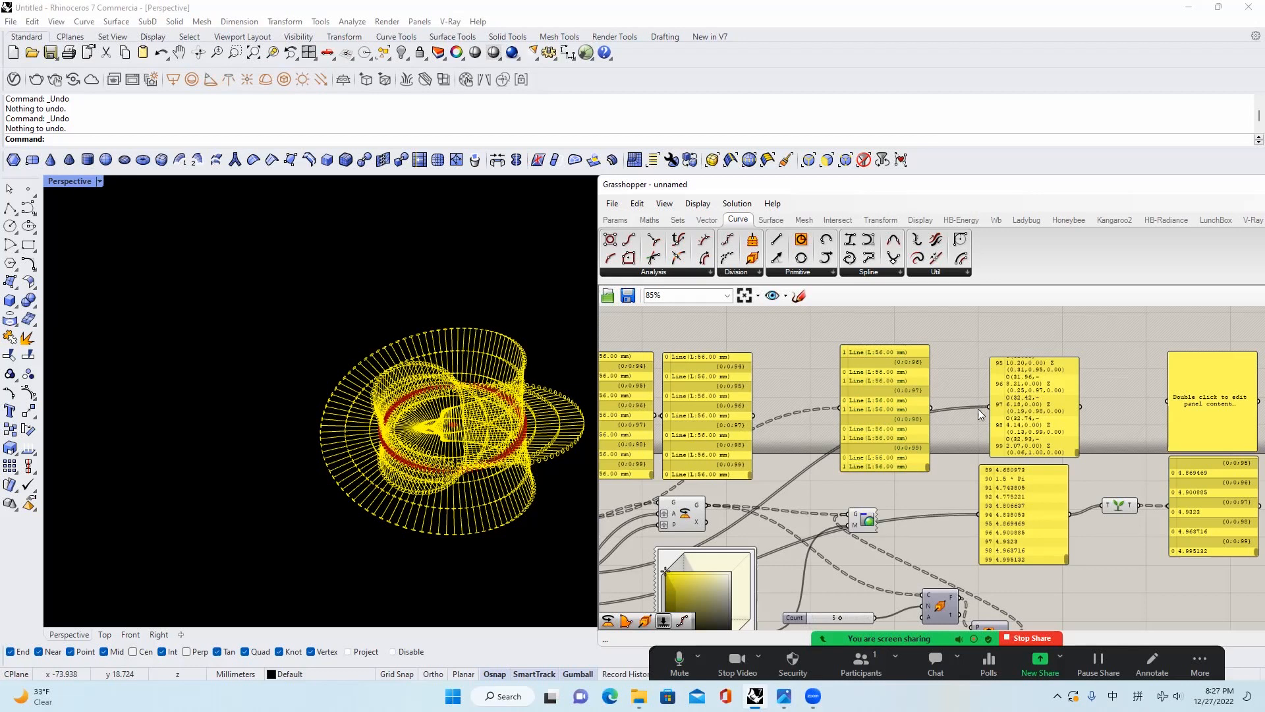
scroll(978, 409, "down", 5)
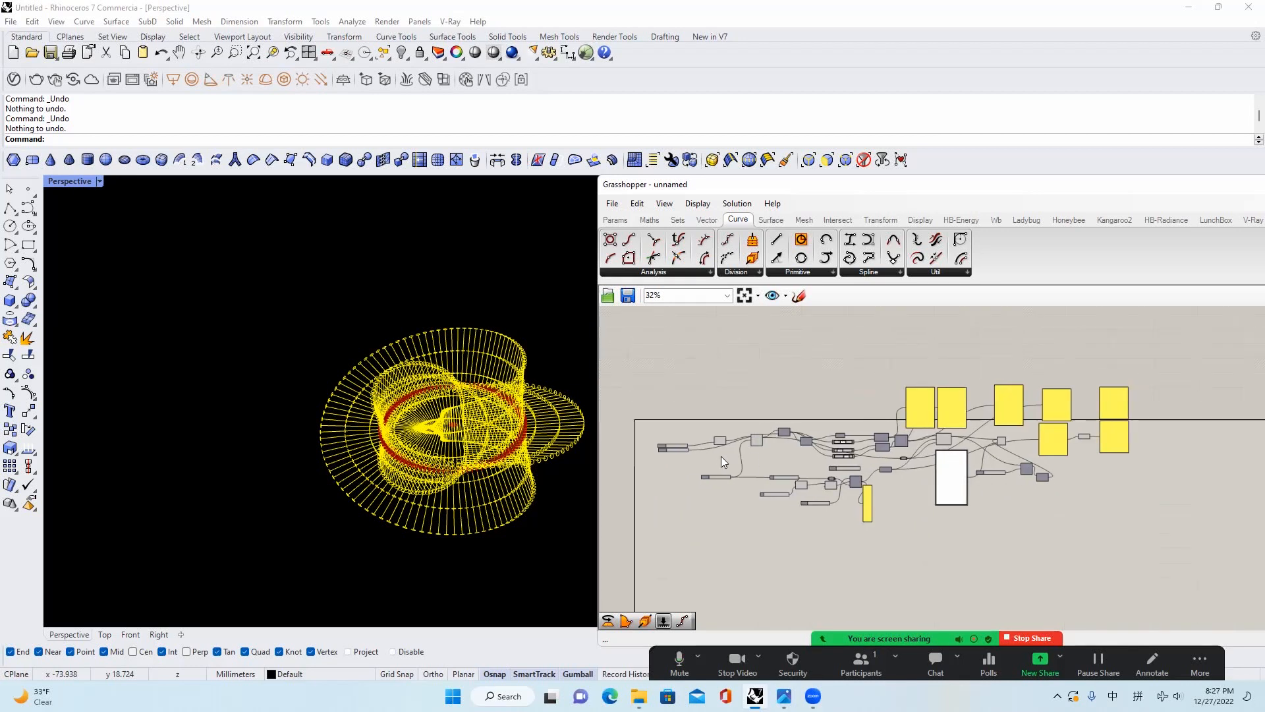
scroll(721, 456, "up", 4)
right_click_drag(640, 443, 772, 470)
scroll(769, 468, "up", 2)
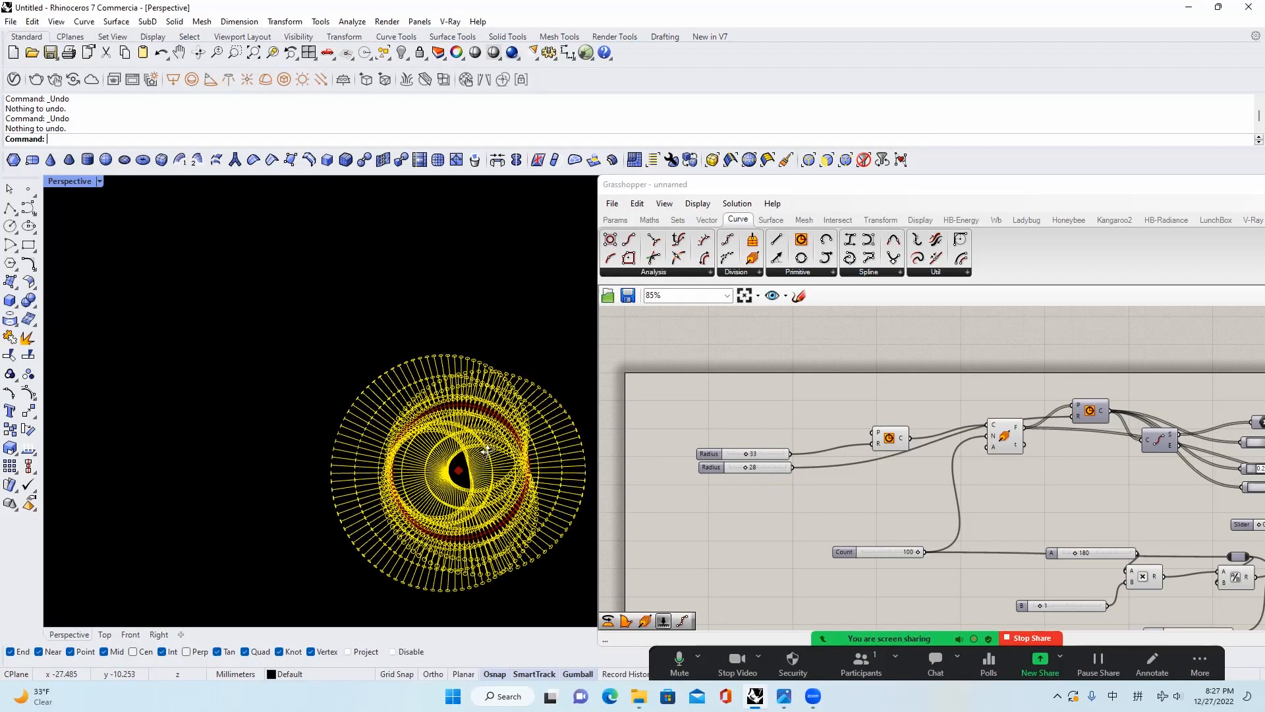